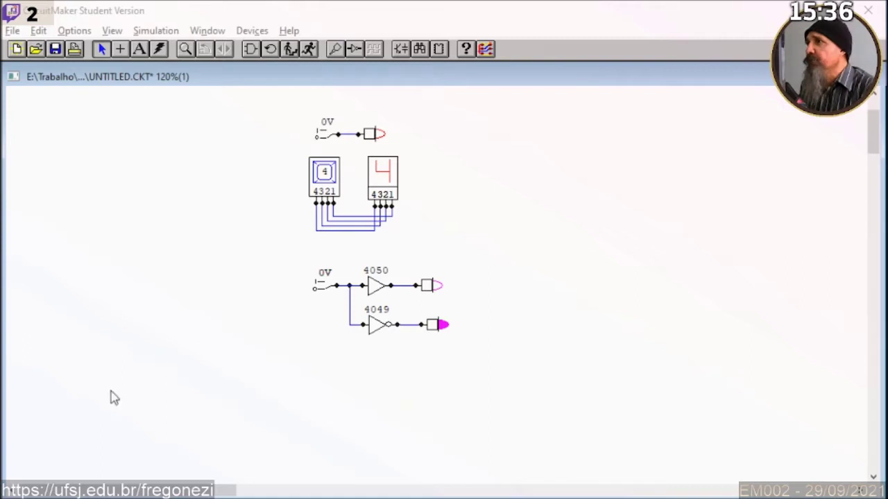
# Examine the pin designations of parts A to F in the 4050 buffer's pin data, and close it
pyautogui.click(371, 287)
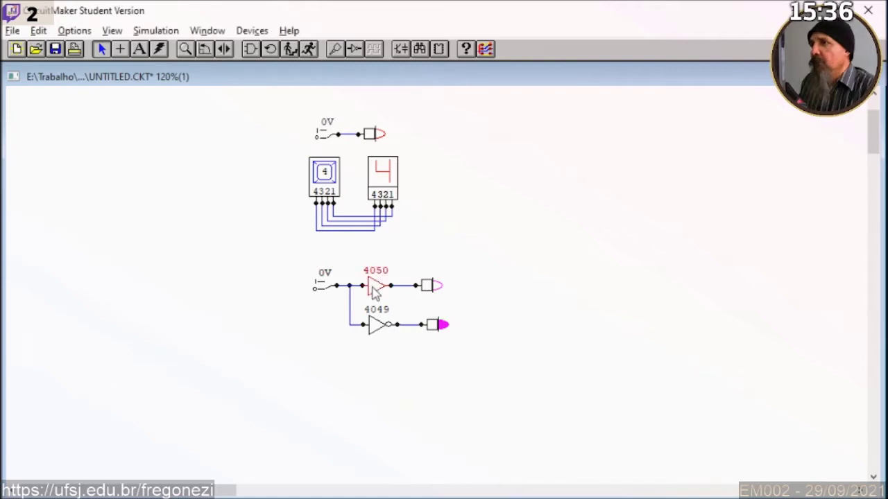
pyautogui.rightClick(373, 288)
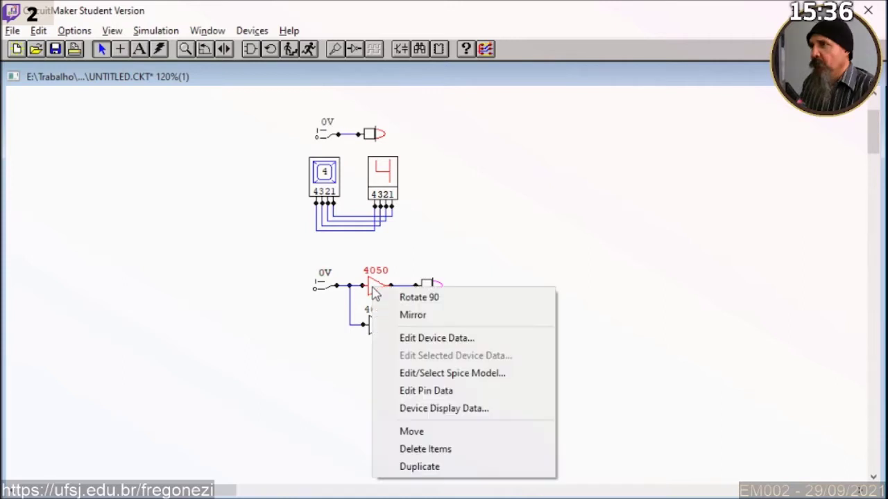
pyautogui.click(424, 392)
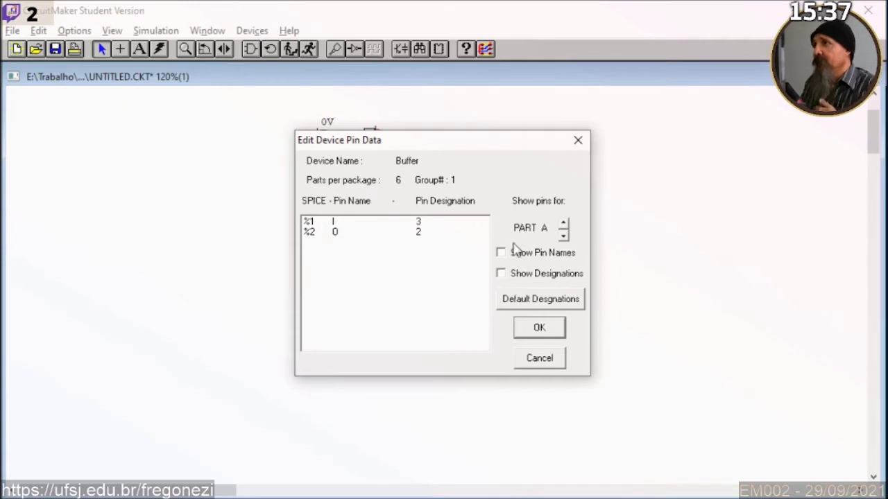
pyautogui.click(563, 237)
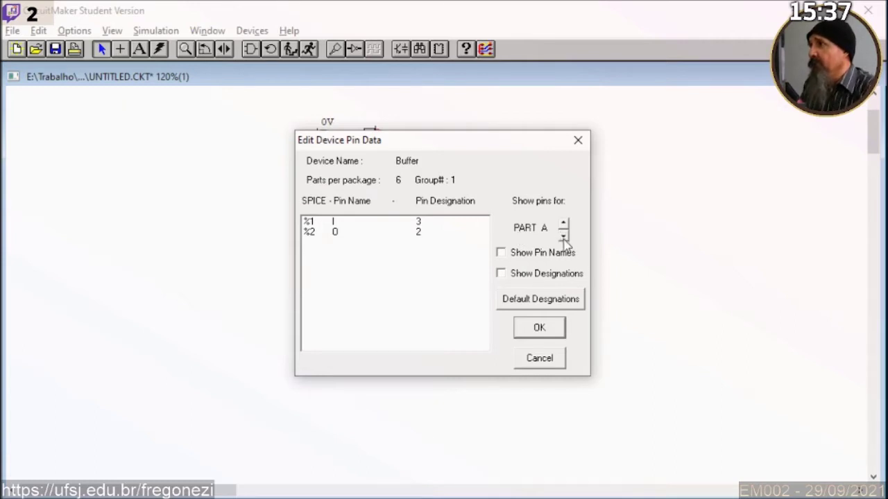
pyautogui.click(563, 224)
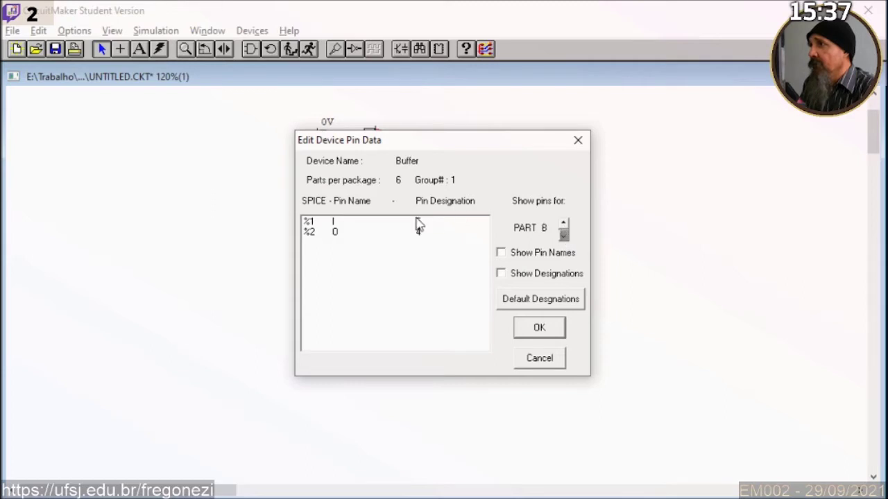
pyautogui.click(563, 224)
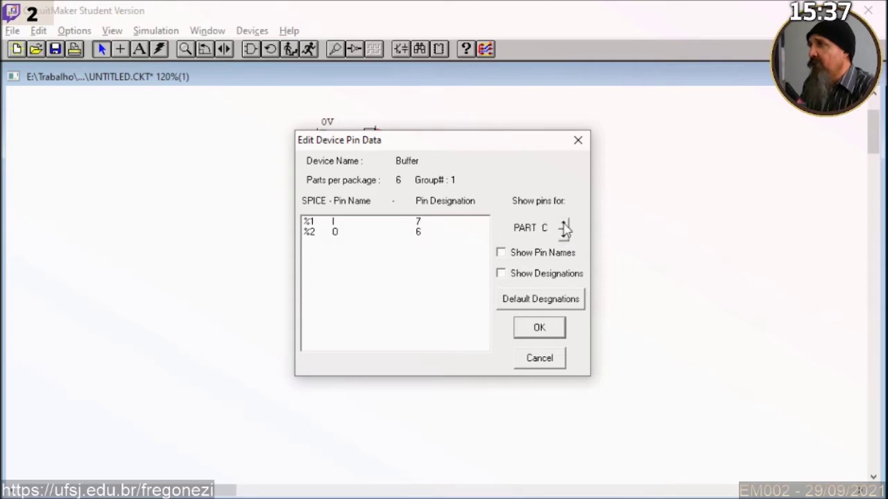
pyautogui.click(564, 224)
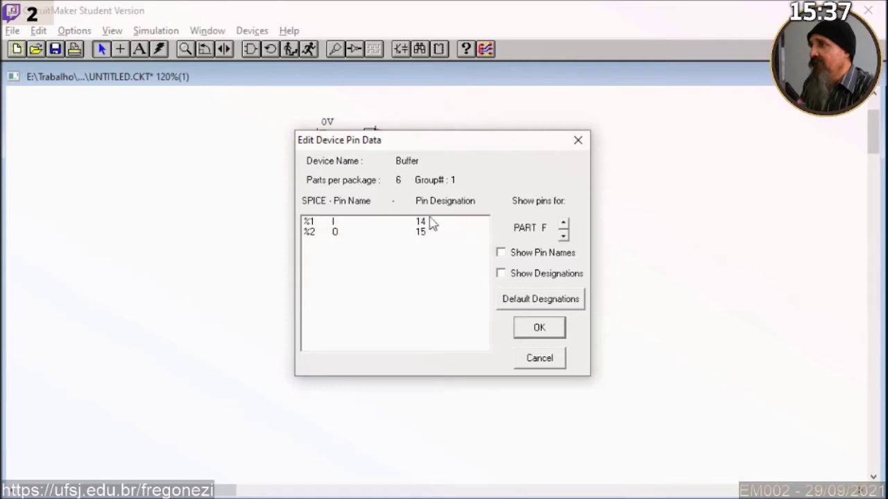
pyautogui.click(563, 236)
pyautogui.click(563, 235)
pyautogui.click(563, 236)
pyautogui.click(564, 235)
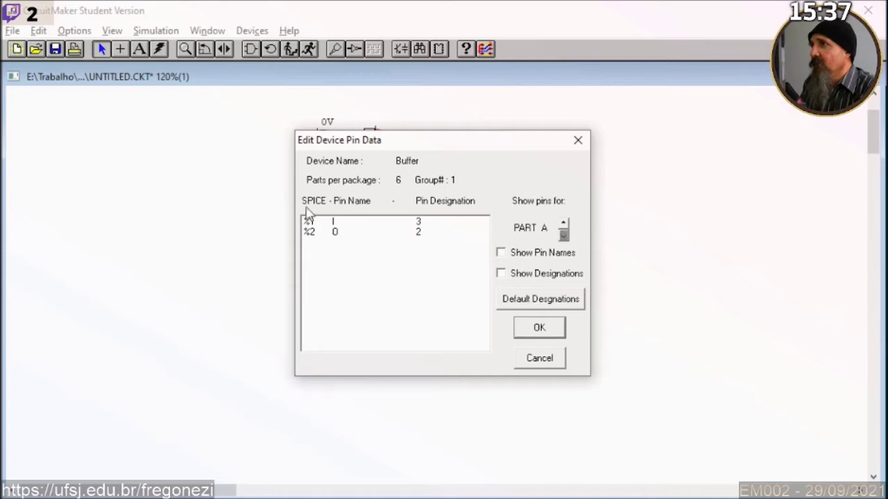
pyautogui.click(564, 224)
pyautogui.click(563, 224)
pyautogui.click(563, 224)
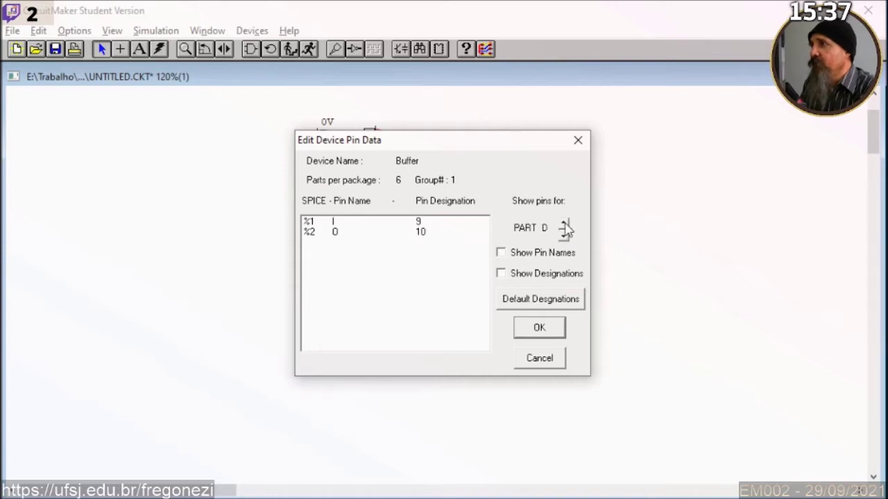
pyautogui.click(563, 224)
pyautogui.click(563, 224)
pyautogui.click(563, 236)
pyautogui.click(563, 236)
pyautogui.click(563, 236)
pyautogui.click(563, 236)
pyautogui.click(564, 236)
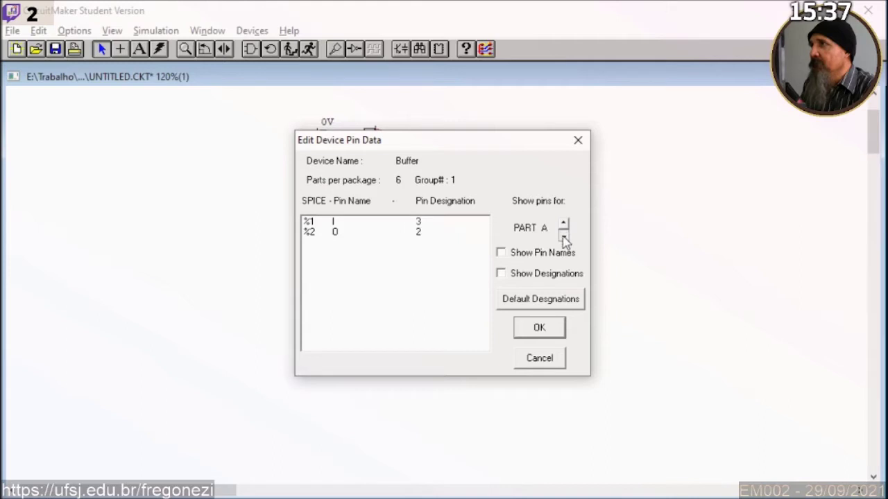
pyautogui.click(575, 142)
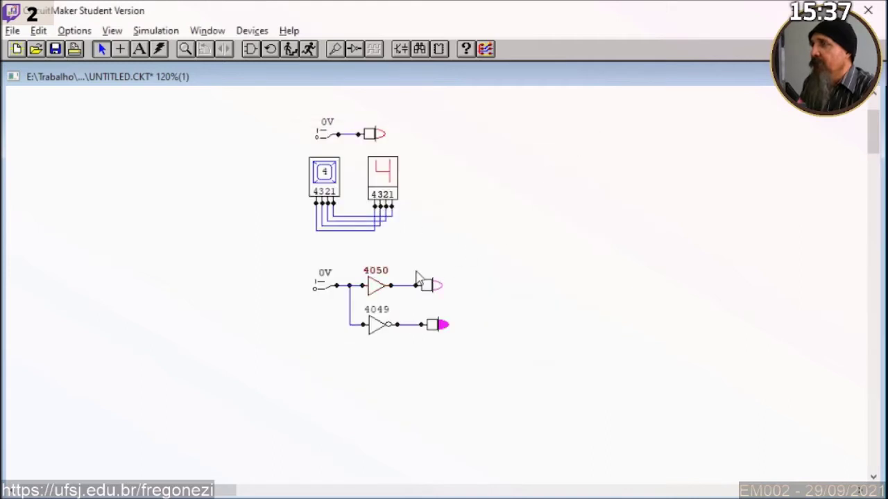
# Make the designation visible in the 4050 buffer's device data
pyautogui.rightClick(380, 286)
pyautogui.click(423, 336)
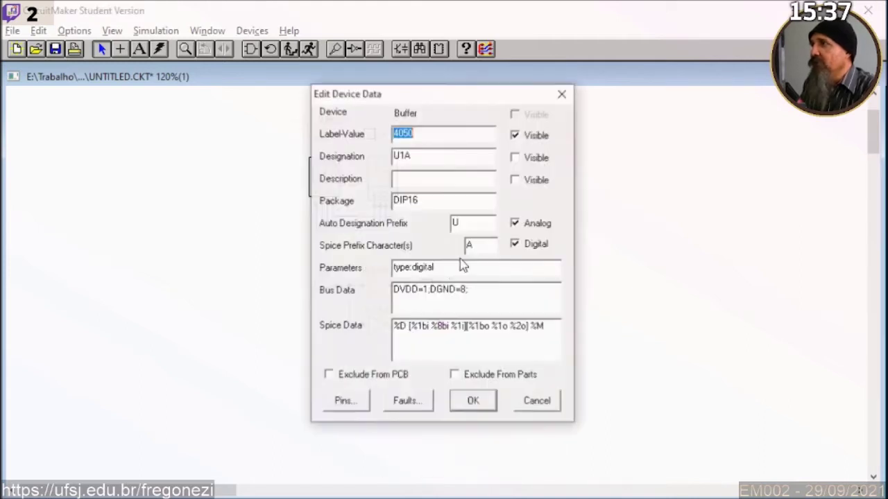
pyautogui.click(532, 158)
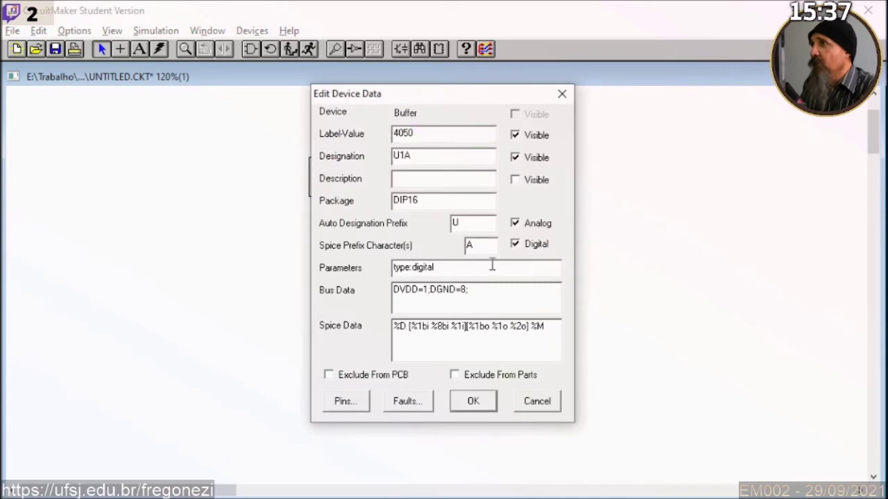
pyautogui.click(472, 402)
pyautogui.rightClick(371, 283)
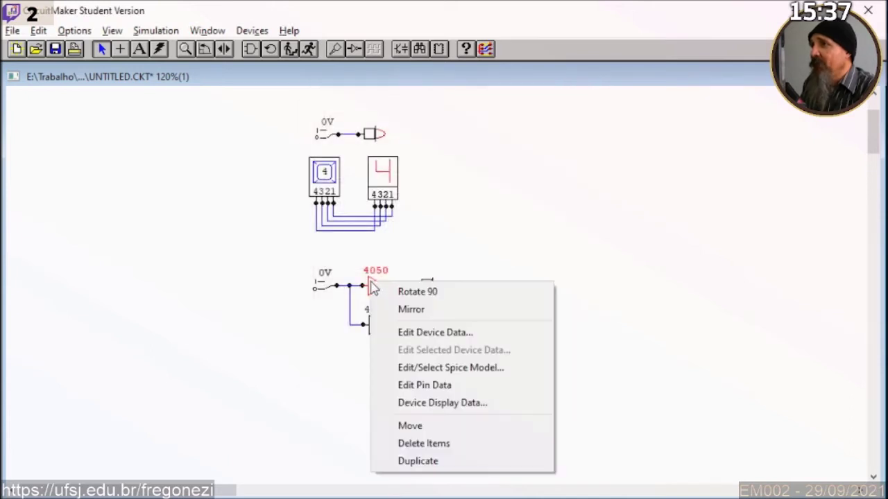
pyautogui.click(430, 233)
# Turn the 4050 buffer's designation visibility back off in its device data and examine the part letter
pyautogui.rightClick(373, 286)
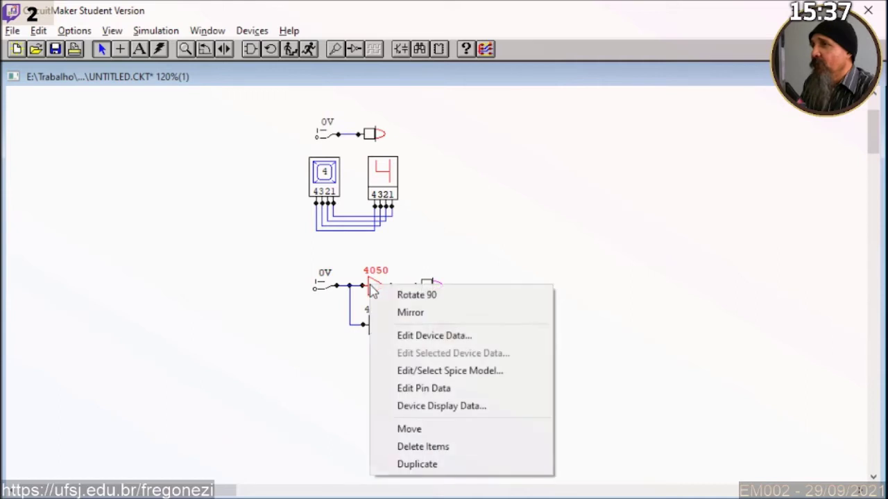
pyautogui.click(427, 336)
pyautogui.click(515, 158)
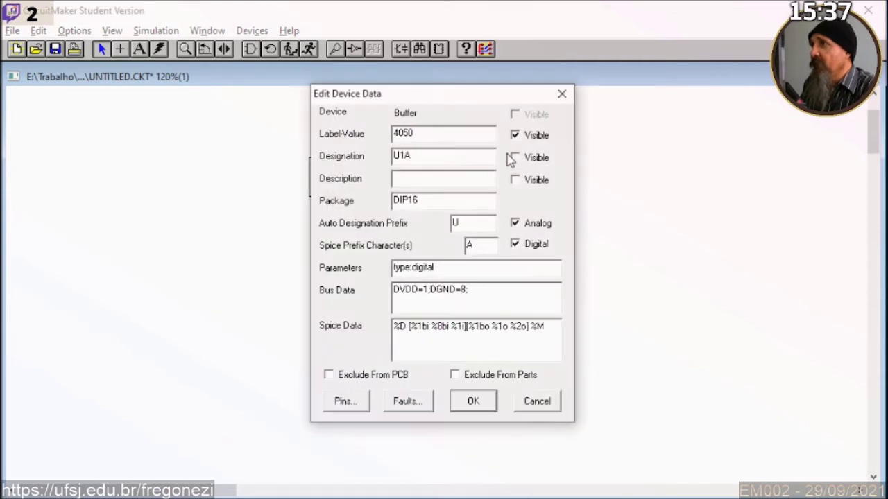
pyautogui.click(412, 157)
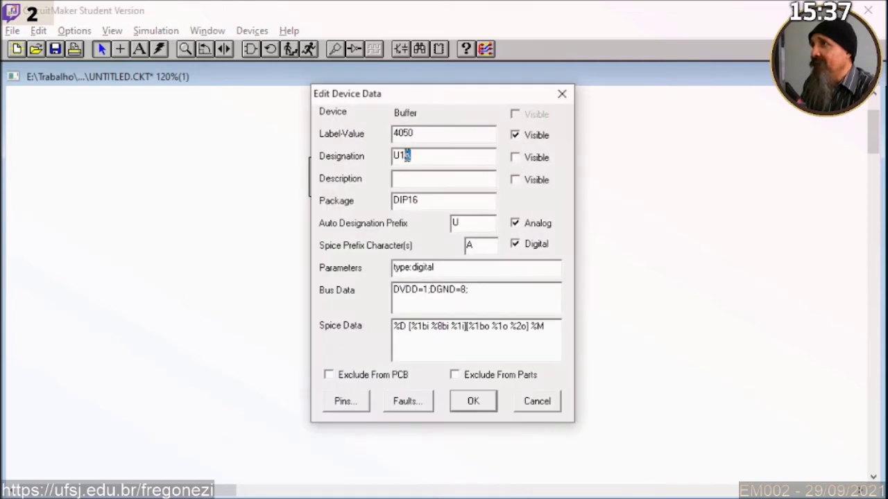
pyautogui.click(469, 402)
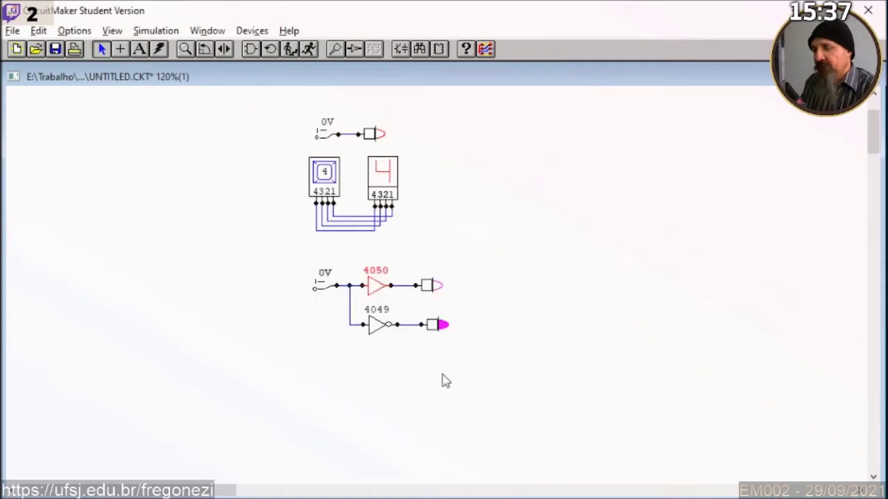
# Duplicate the 4050 buffer into the empty area right of the circuit and check the copy's designation
pyautogui.hotkey('ctrl', 'd')
pyautogui.click(545, 247)
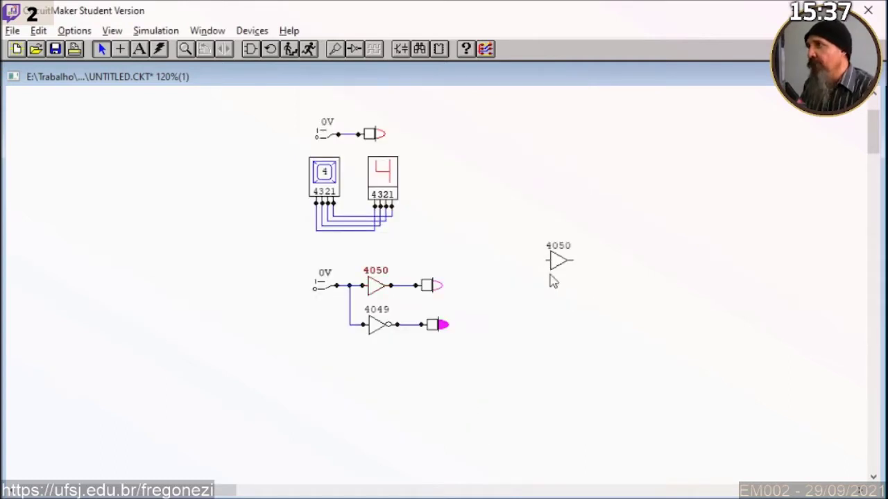
pyautogui.rightClick(559, 264)
pyautogui.click(586, 312)
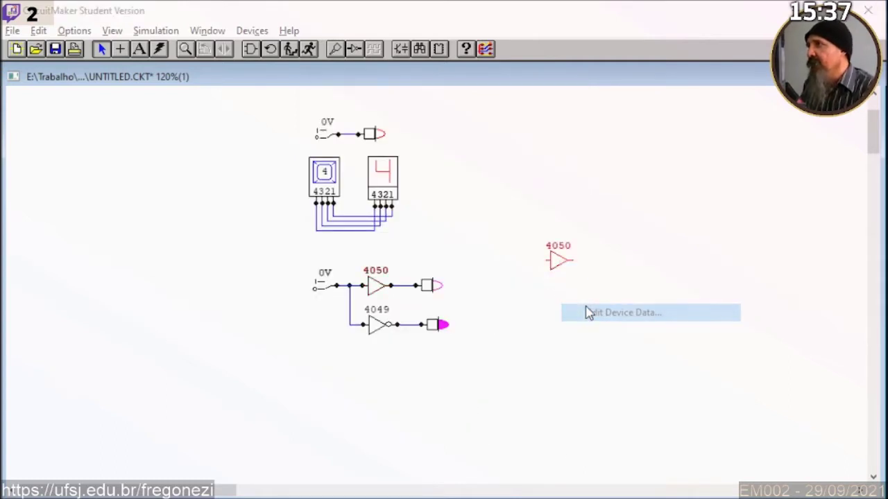
pyautogui.click(411, 158)
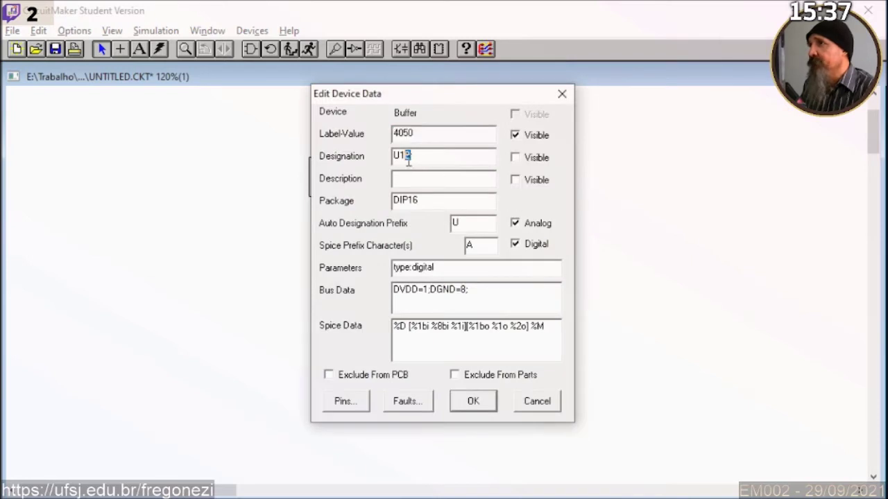
pyautogui.click(474, 401)
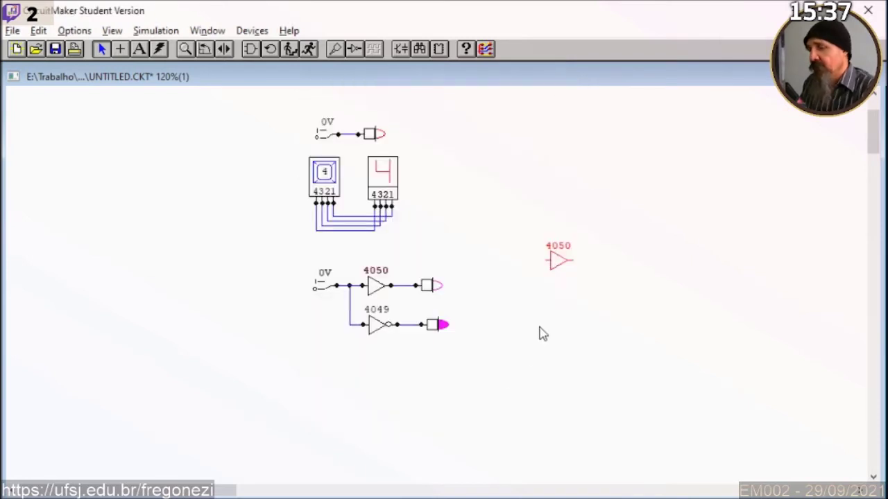
# Place a second 4050 copy to the right of the first one and check its designation in the device data
pyautogui.hotkey('ctrl', 'd')
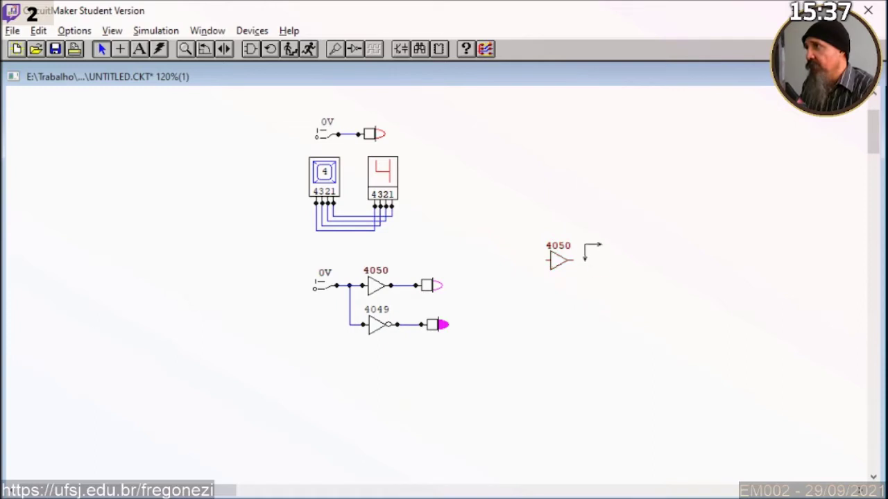
pyautogui.click(595, 260)
pyautogui.rightClick(595, 260)
pyautogui.click(633, 303)
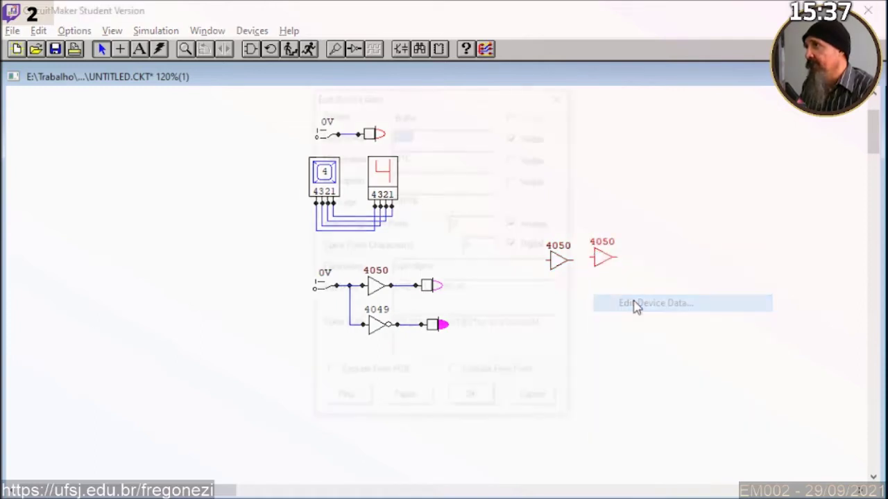
pyautogui.click(475, 402)
# Add a third 4050 copy at the right end of the row and check its designation
pyautogui.hotkey('ctrl', 'd')
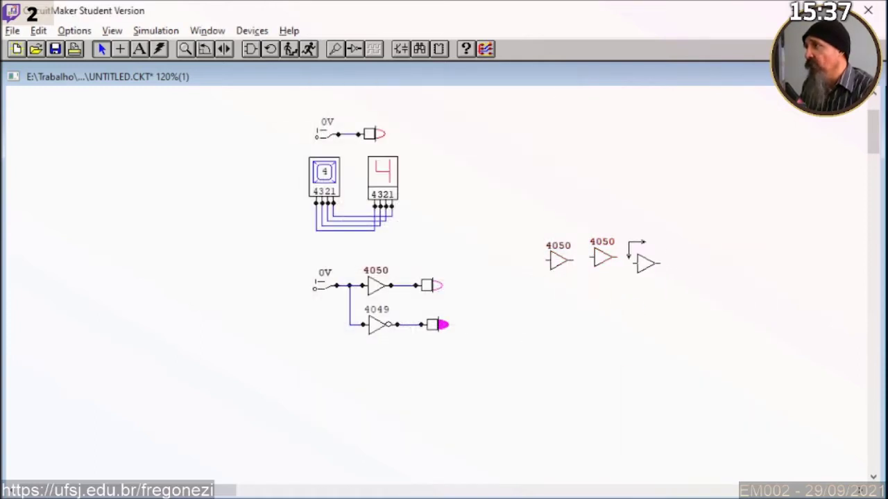
pyautogui.click(644, 254)
pyautogui.rightClick(643, 254)
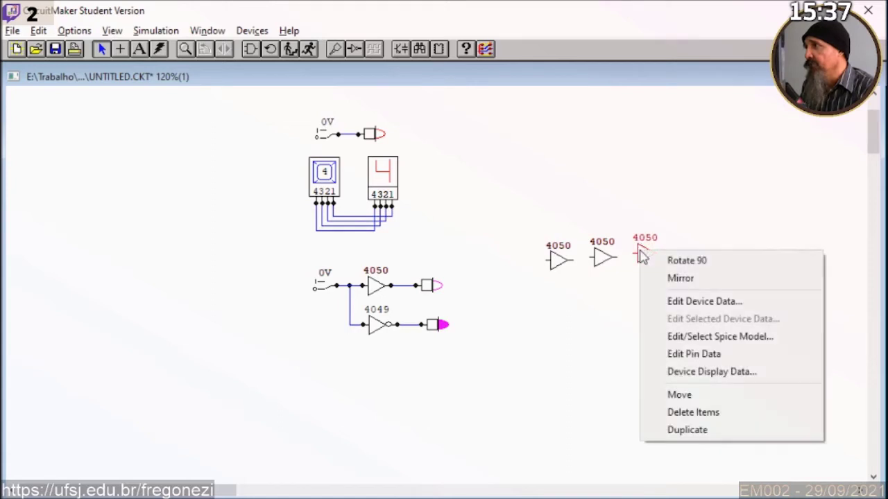
pyautogui.click(662, 304)
pyautogui.click(543, 408)
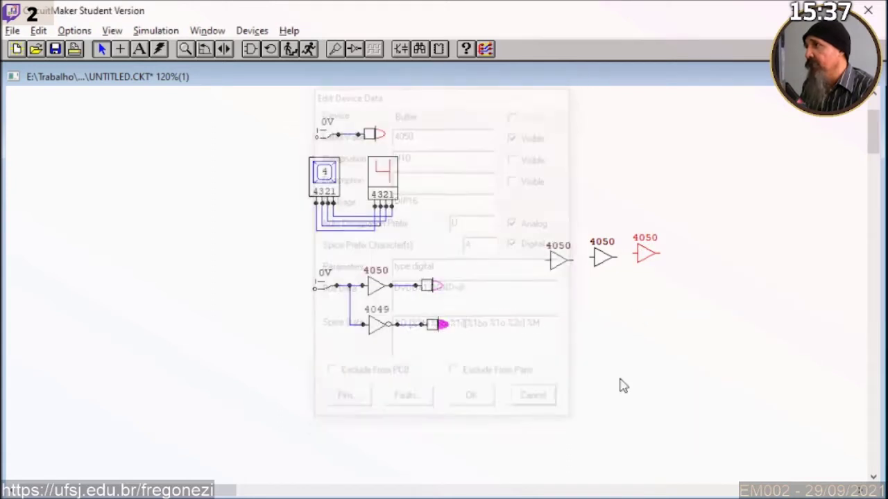
# Add a fourth 4050 copy beside the third and check its designation in the device data
pyautogui.hotkey('ctrl', 'd')
pyautogui.click(682, 253)
pyautogui.rightClick(682, 253)
pyautogui.click(694, 301)
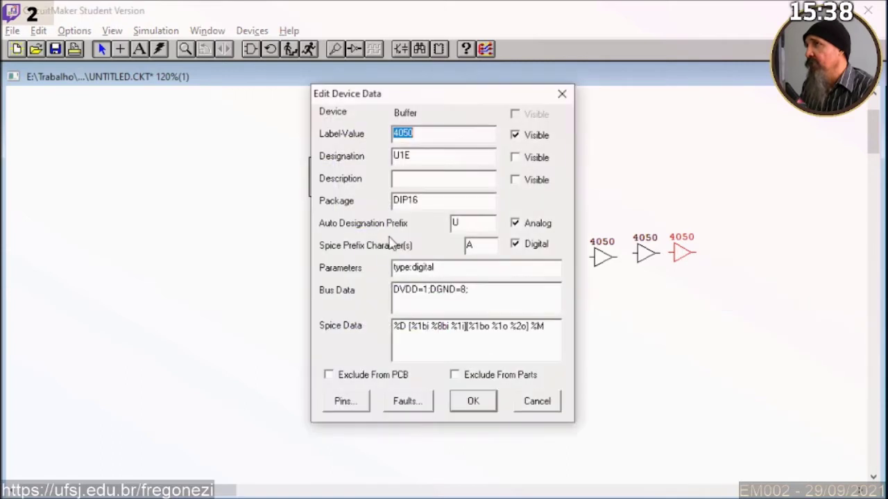
pyautogui.click(522, 404)
# Add a fifth 4050 copy at the end of the row and examine the part letter in its designation
pyautogui.hotkey('ctrl', 'd')
pyautogui.click(719, 258)
pyautogui.rightClick(719, 260)
pyautogui.click(753, 300)
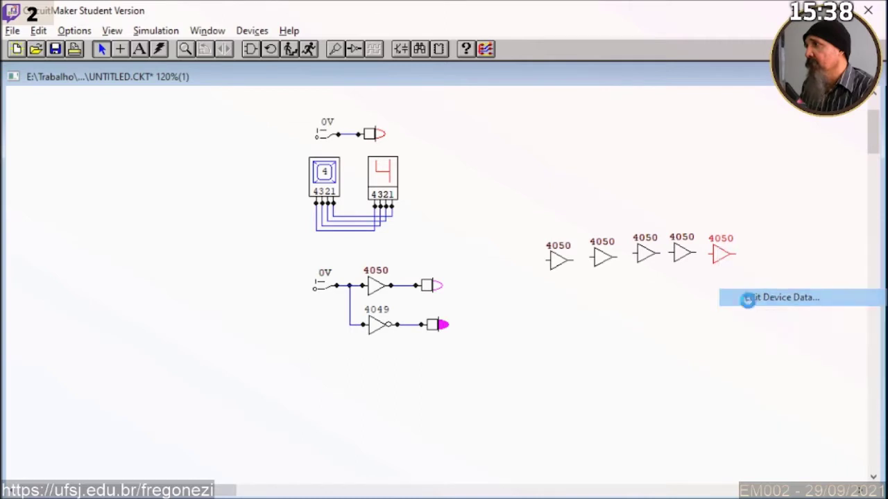
pyautogui.click(420, 139)
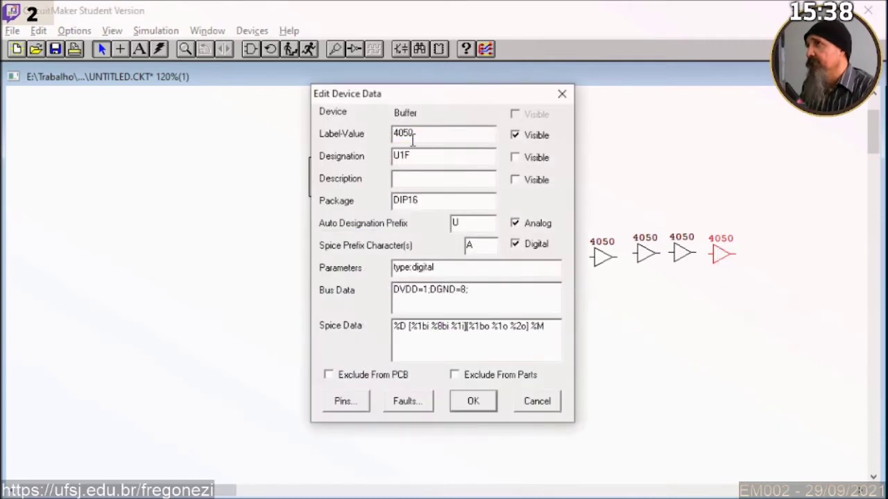
pyautogui.moveTo(404, 156); pyautogui.dragTo(416, 155)
pyautogui.click(524, 397)
# Place a sixth 4050 copy below the first one and examine the package number in its designation
pyautogui.hotkey('ctrl', 'd')
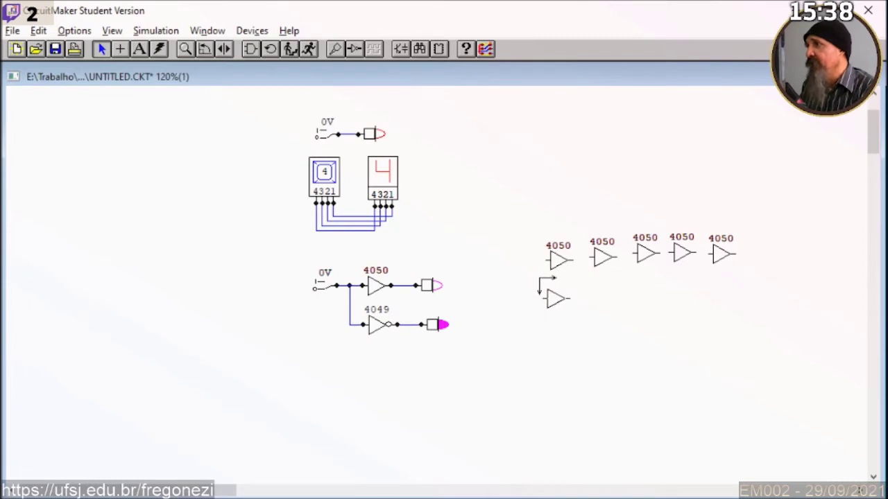
pyautogui.click(549, 296)
pyautogui.rightClick(549, 297)
pyautogui.click(596, 347)
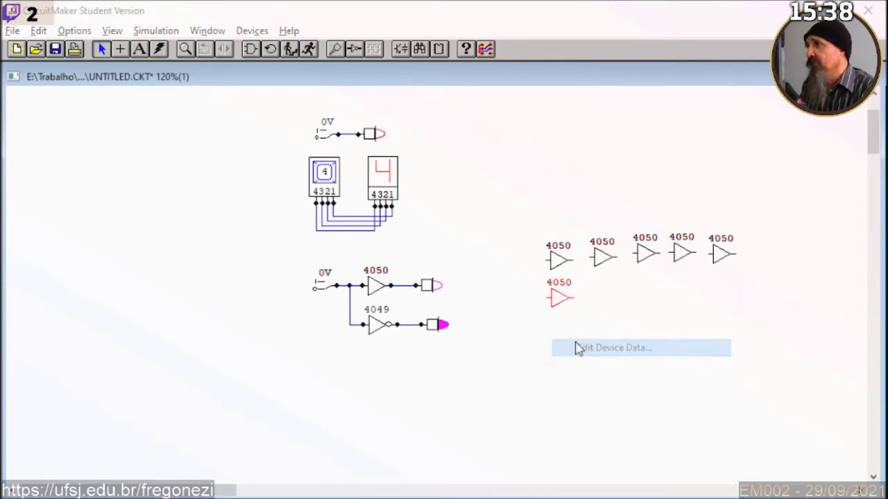
pyautogui.moveTo(399, 155); pyautogui.dragTo(406, 157)
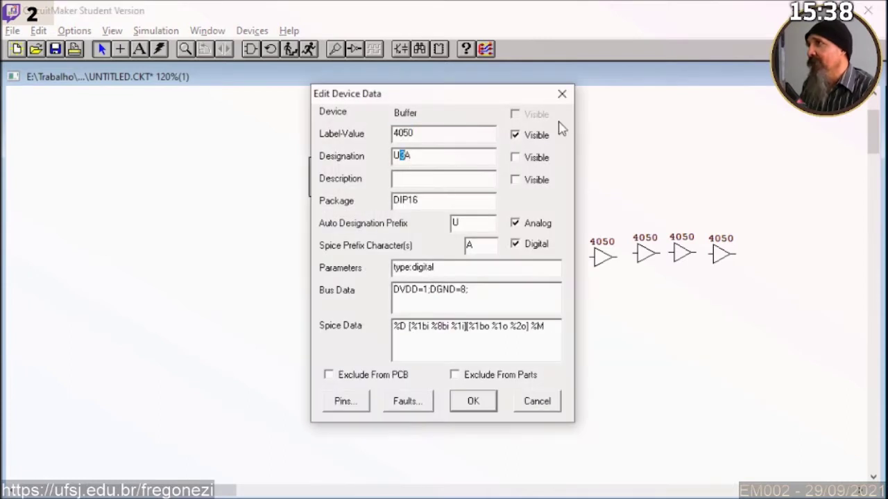
pyautogui.click(562, 94)
pyautogui.doubleClick(555, 269)
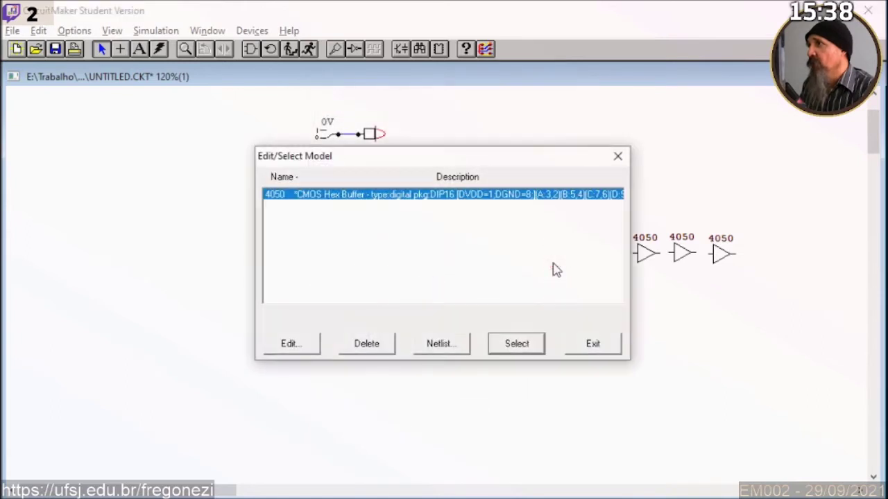
pyautogui.click(618, 158)
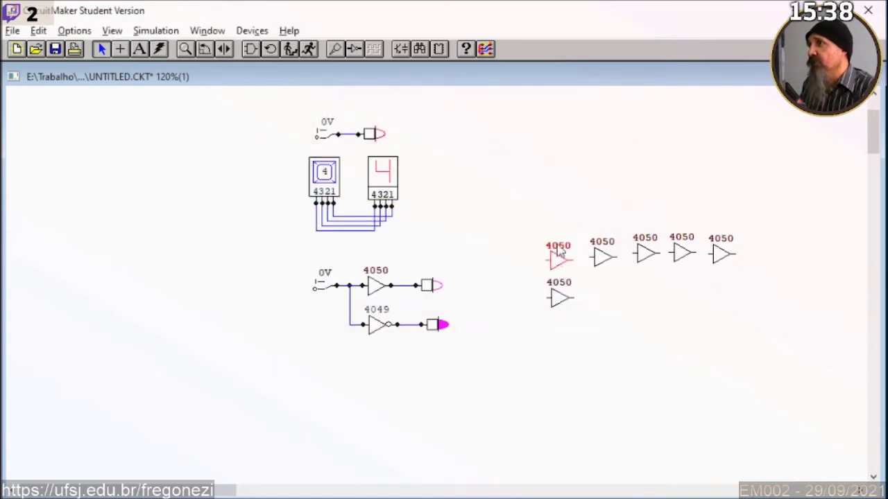
# Compare the designations in the device data of the first 4050 copy and the 4049 inverter
pyautogui.rightClick(565, 262)
pyautogui.click(600, 318)
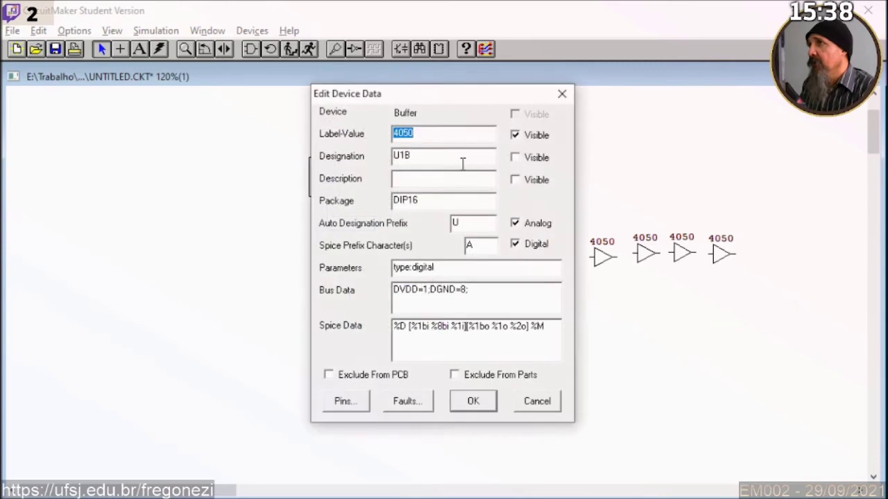
pyautogui.click(536, 401)
pyautogui.rightClick(390, 329)
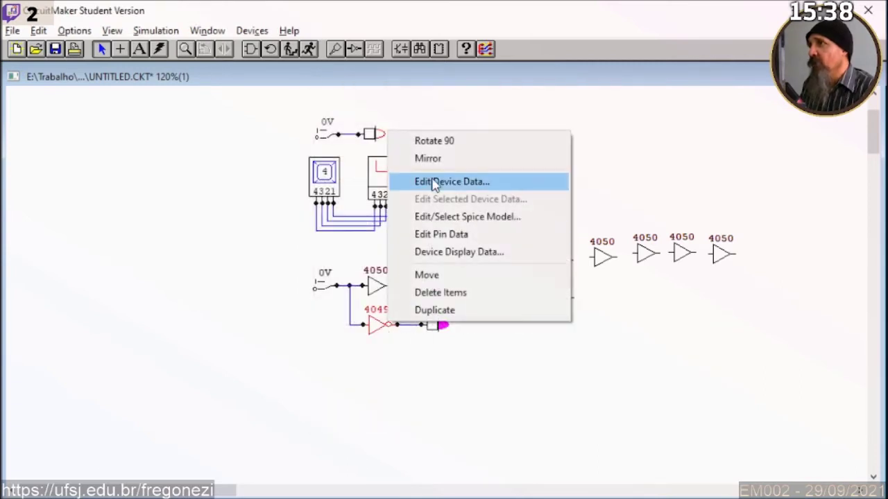
pyautogui.click(434, 181)
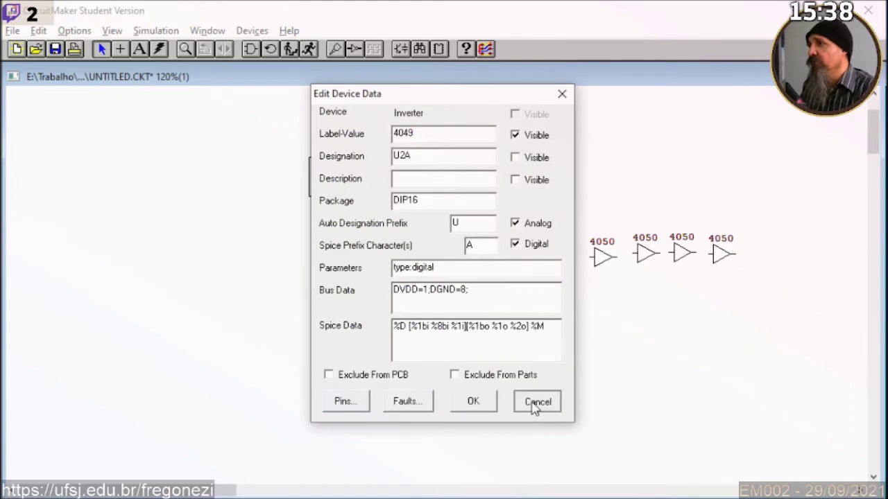
pyautogui.click(535, 402)
# Examine the package number and part letter in the designation of the 4050 copy below the row
pyautogui.rightClick(562, 303)
pyautogui.click(591, 348)
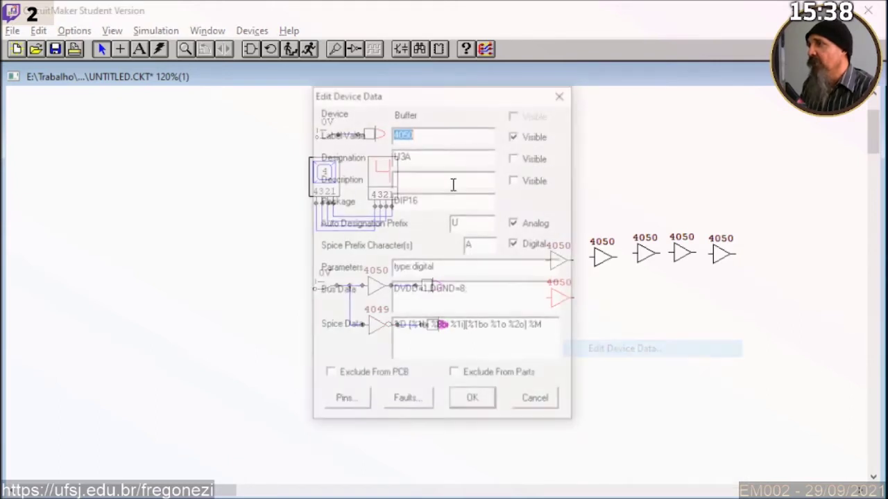
pyautogui.click(405, 156)
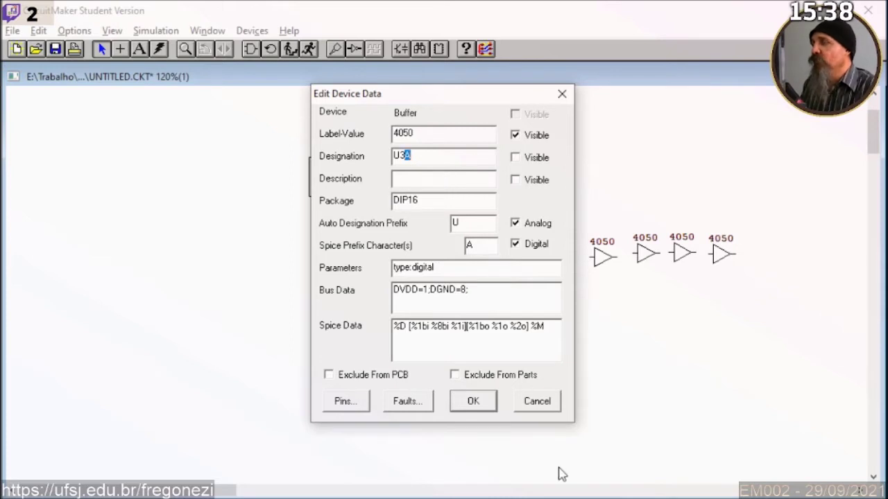
pyautogui.click(537, 408)
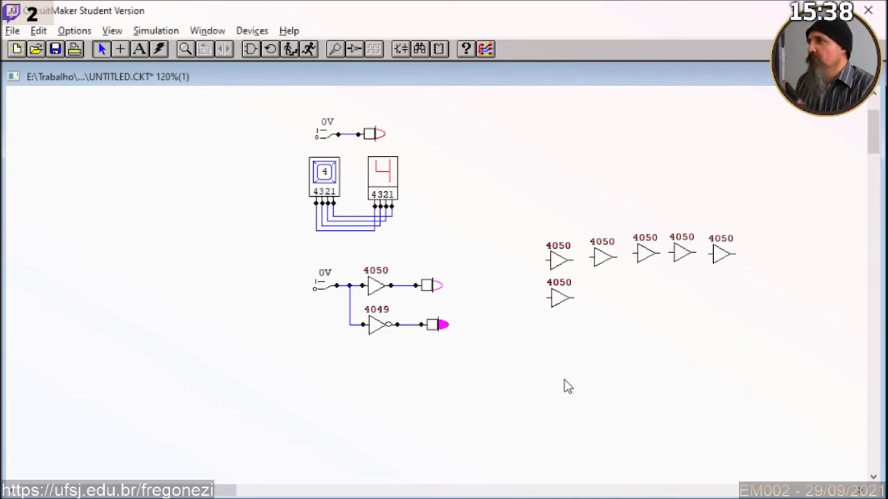
# Delete all six 4050 copies beside the main circuit together
pyautogui.click(555, 292)
pyautogui.moveTo(513, 200); pyautogui.dragTo(830, 352)
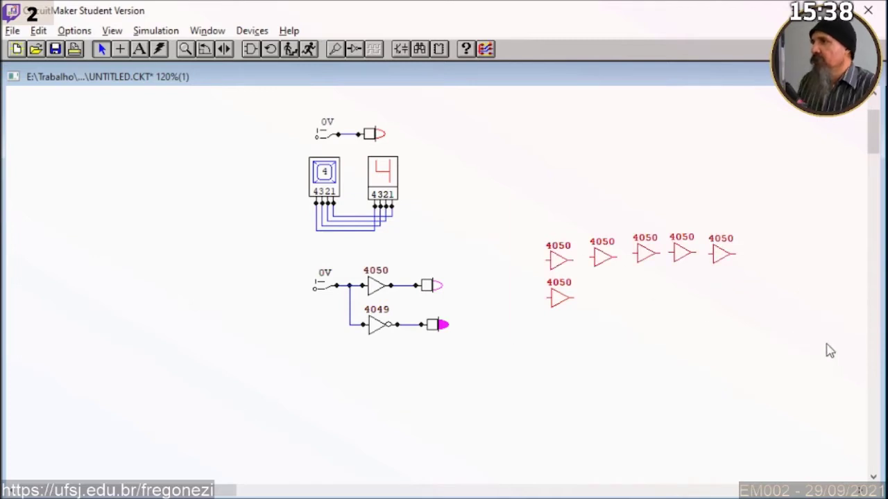
pyautogui.press('Delete')
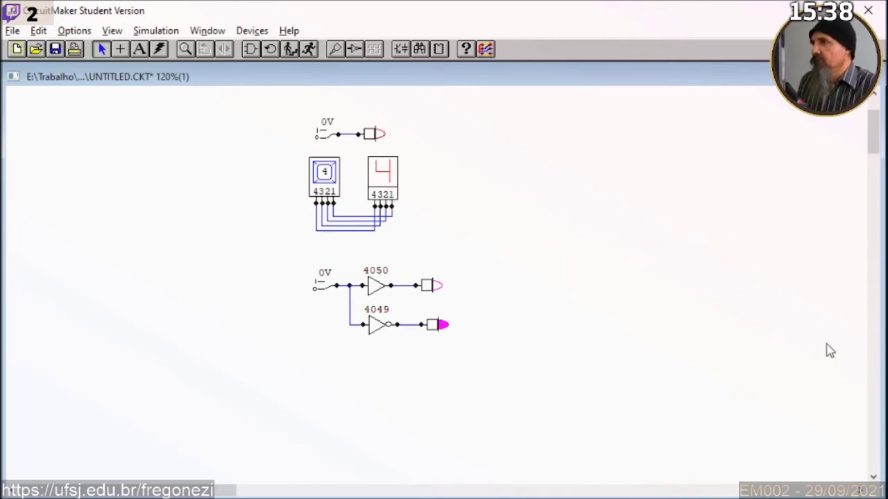
# View the remaining 4050 buffer's model description, and browse the device library's Digital Basics class
pyautogui.doubleClick(375, 290)
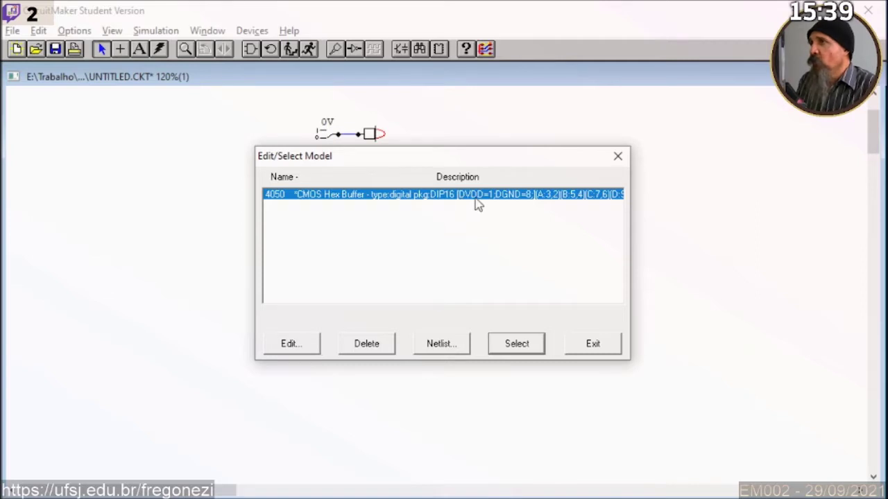
pyautogui.click(618, 157)
pyautogui.click(251, 31)
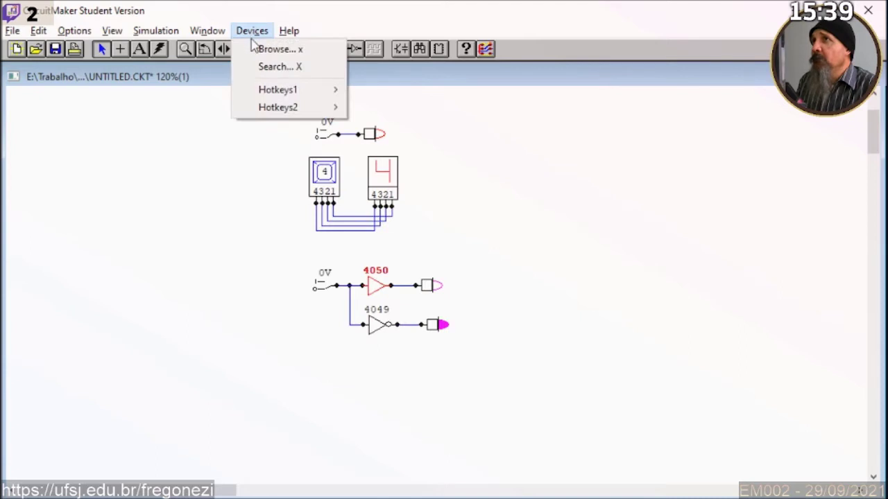
pyautogui.click(259, 46)
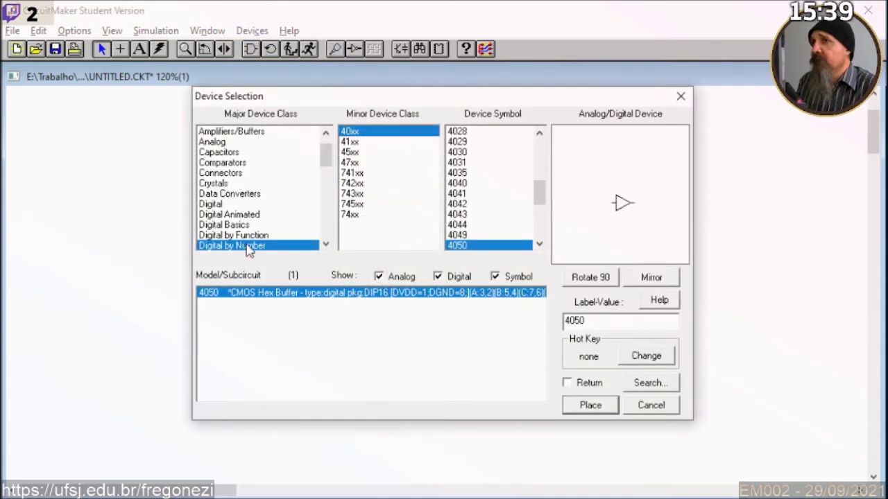
pyautogui.click(219, 227)
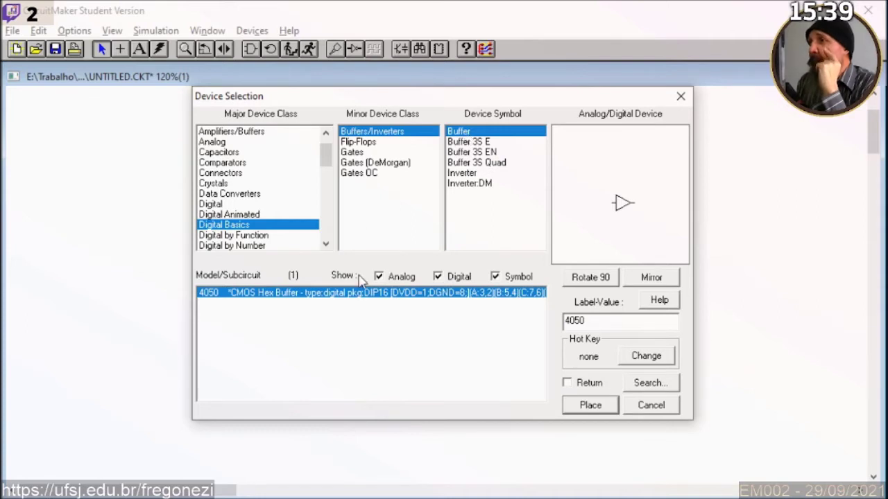
# Compare the 4069 and 74LS04 models offered for the Inverter symbol in the device library
pyautogui.click(460, 174)
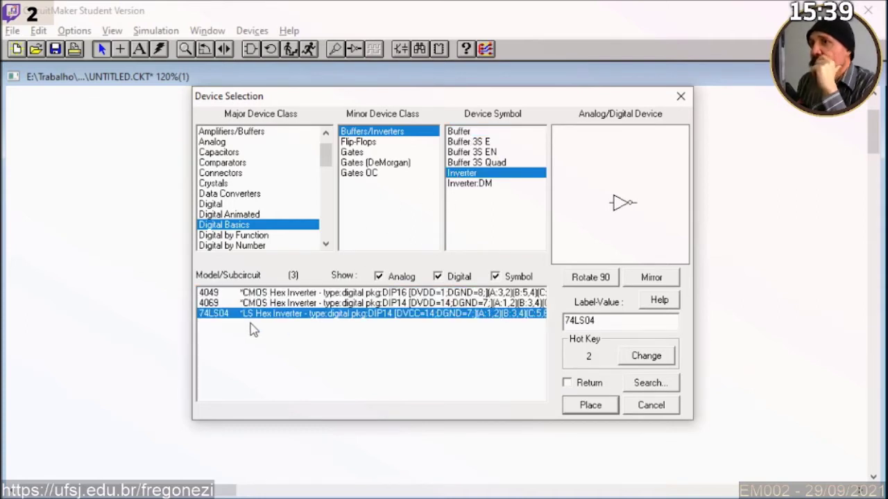
pyautogui.click(208, 303)
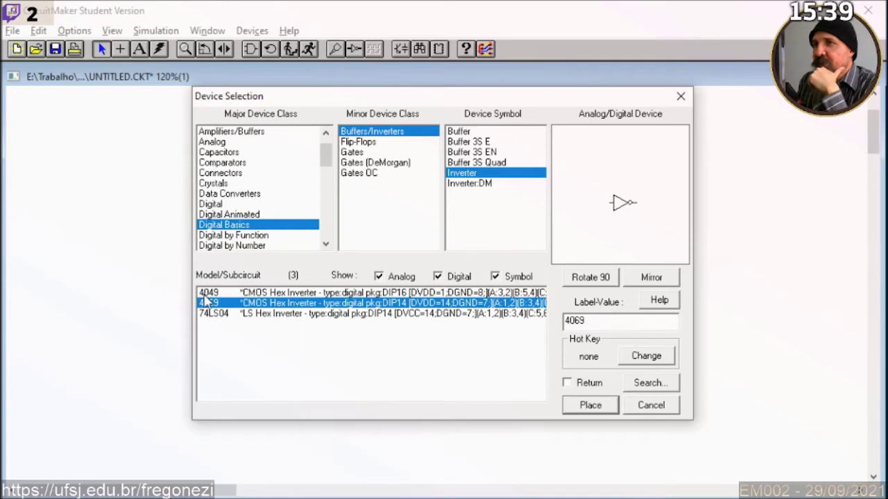
pyautogui.click(210, 315)
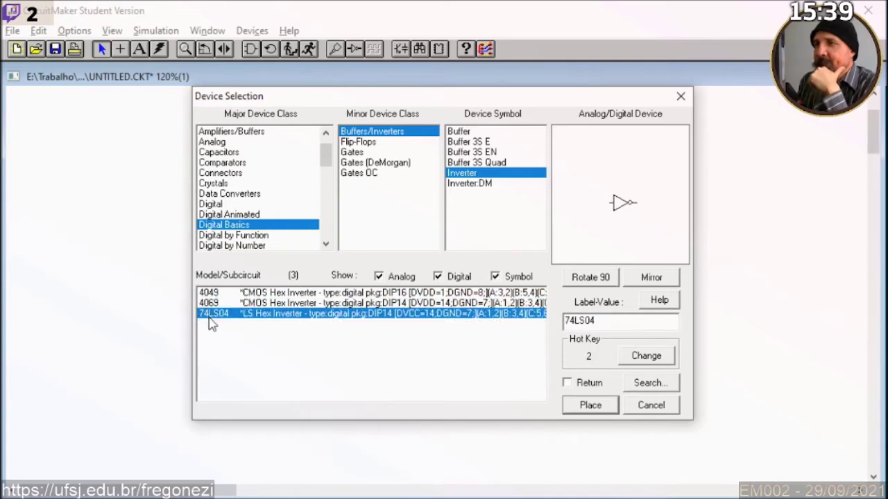
pyautogui.click(204, 306)
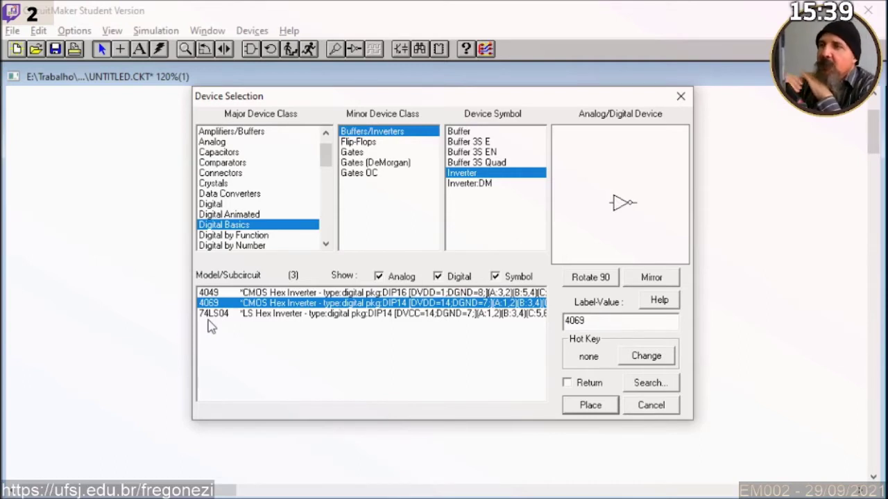
pyautogui.click(209, 316)
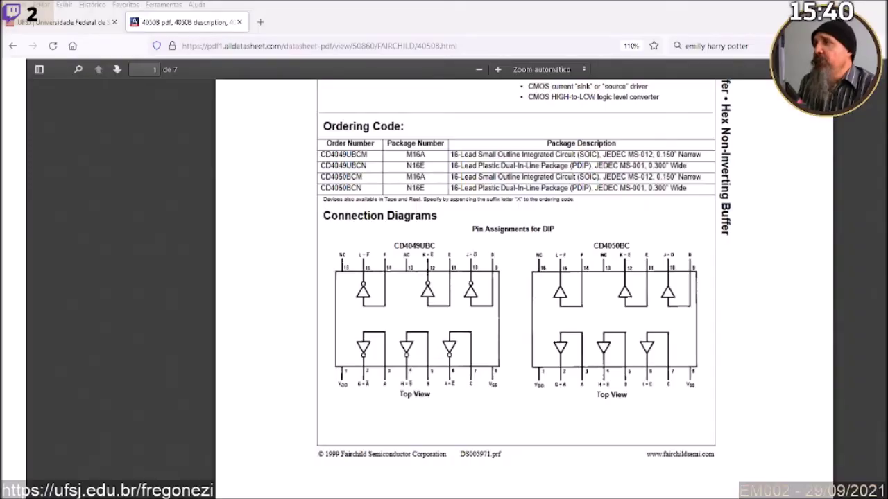
# Switch to the browser, review the 4050B datasheet through its schematic diagrams, and return to the web search results
pyautogui.scroll(5, 660, 340)
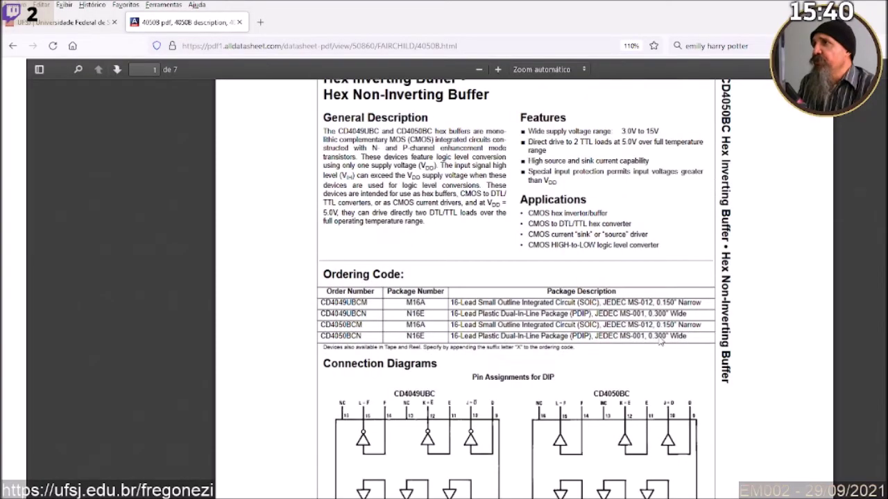
pyautogui.scroll(-8, 660, 340)
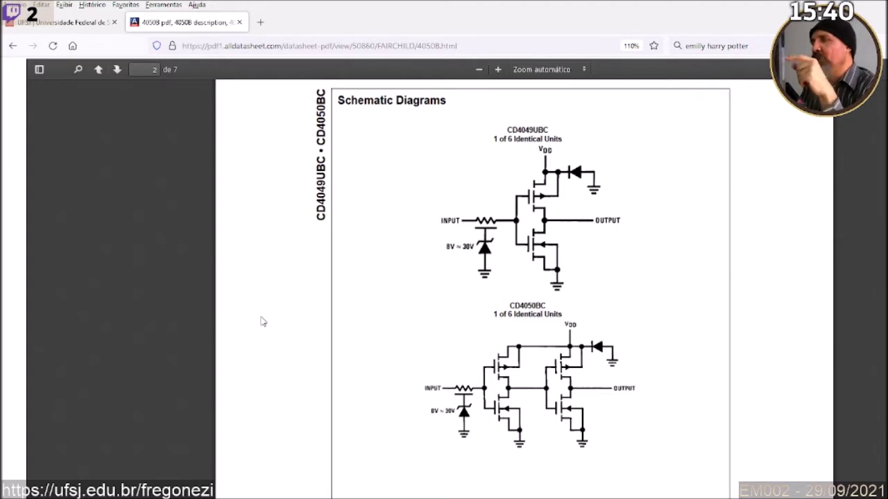
pyautogui.click(13, 52)
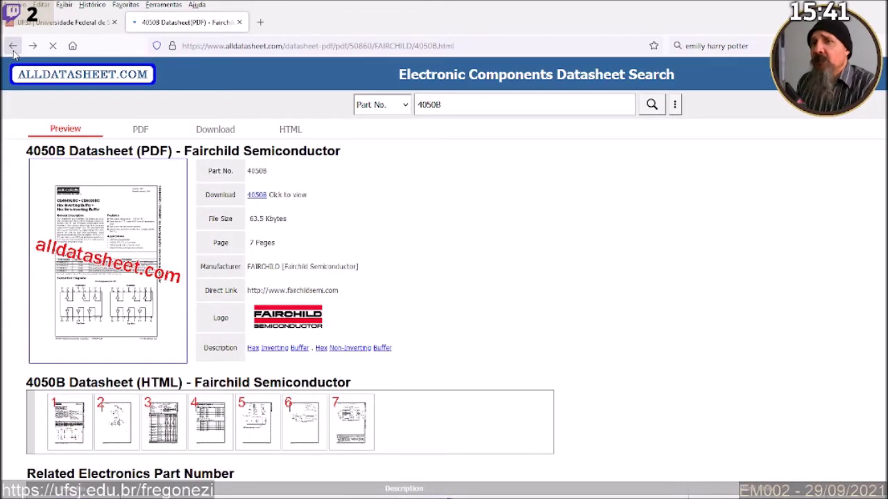
pyautogui.click(14, 52)
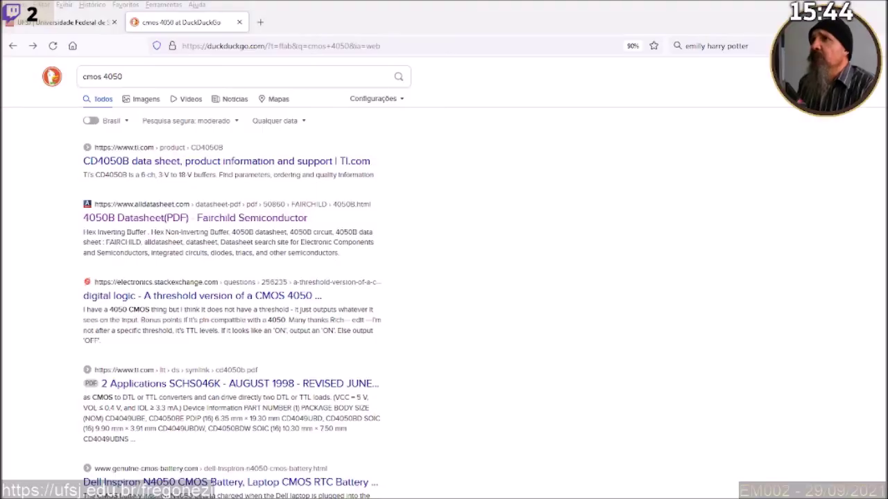
# Search the web for 74LS04 in place of the earlier query, and clear the old text from the browser's search box
pyautogui.click(186, 79)
pyautogui.hotkey('ctrl', 'a')
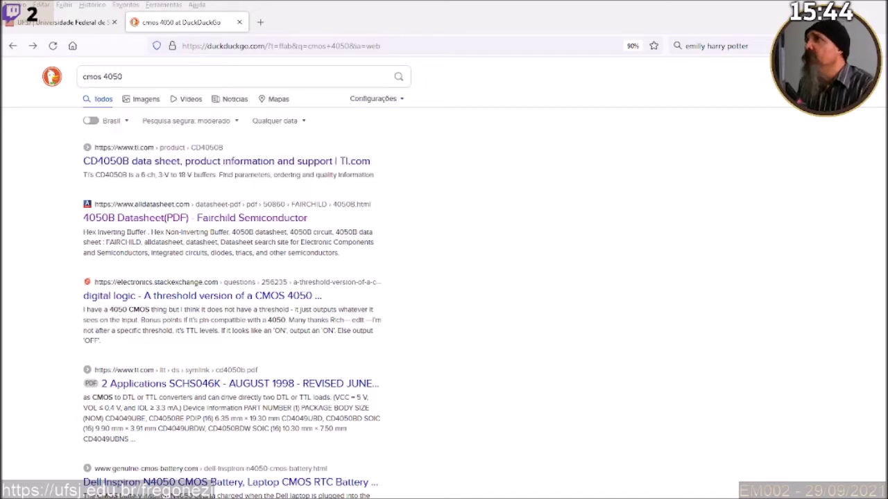
pyautogui.click(80, 82)
pyautogui.click(87, 81)
pyautogui.hotkey('ctrl', 'a')
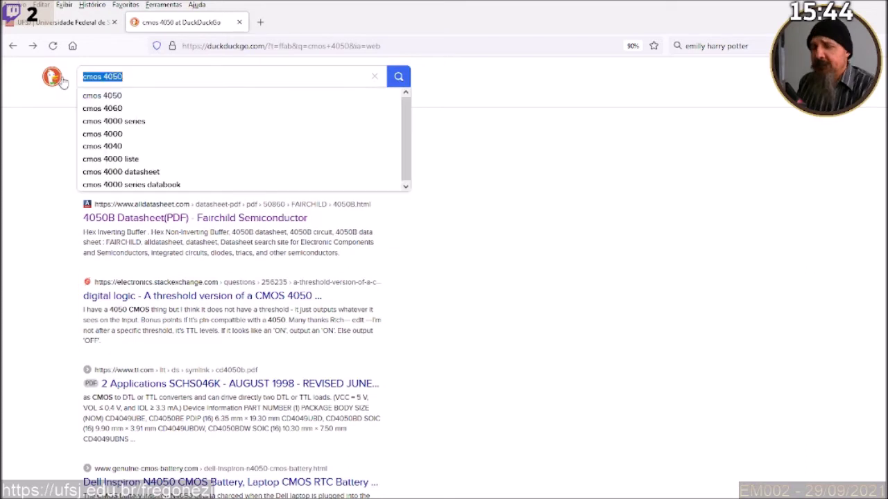
pyautogui.write('74')
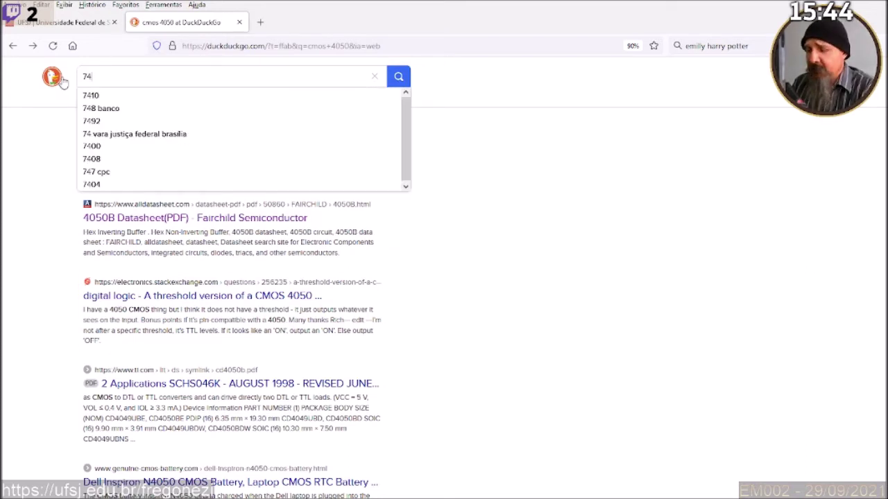
pyautogui.write('LS')
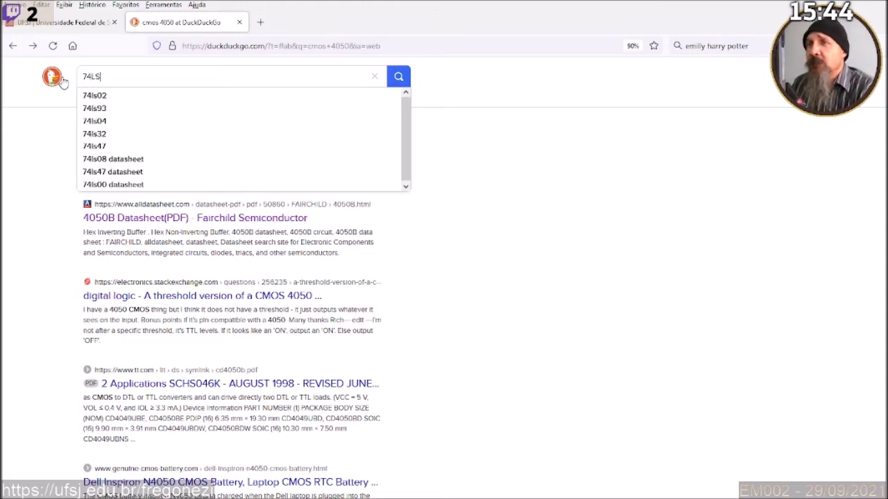
pyautogui.write('04')
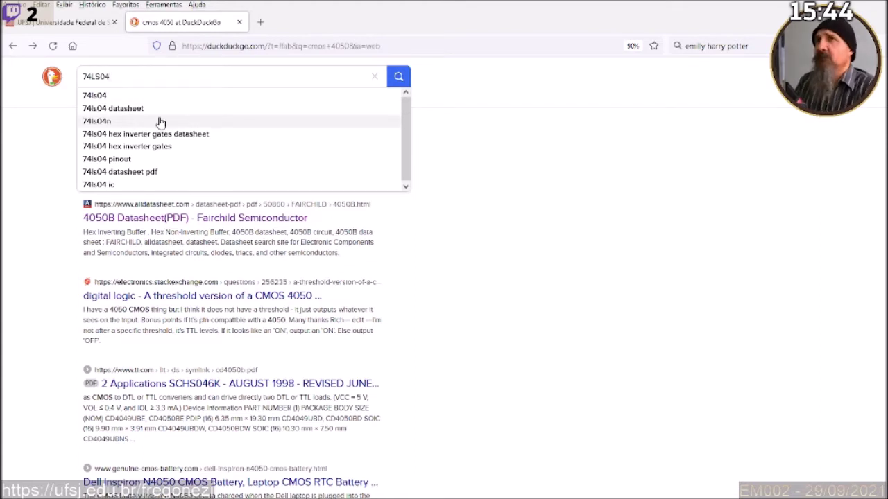
pyautogui.press('Return')
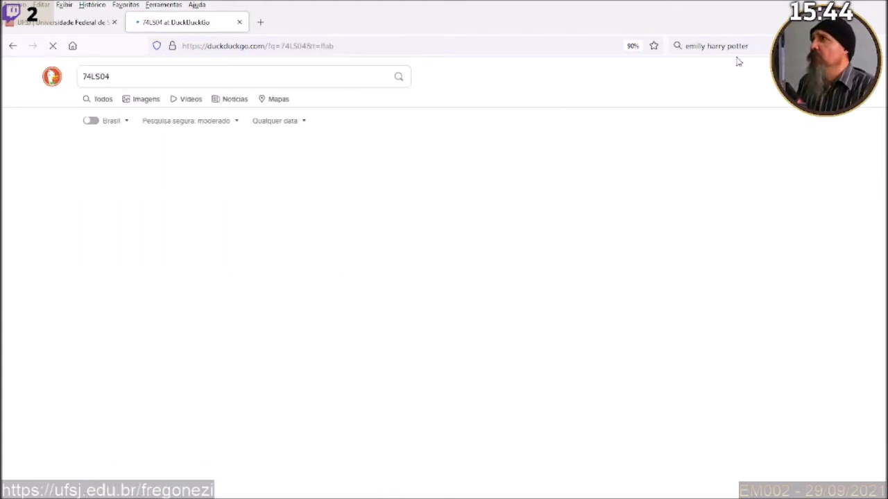
pyautogui.click(752, 46)
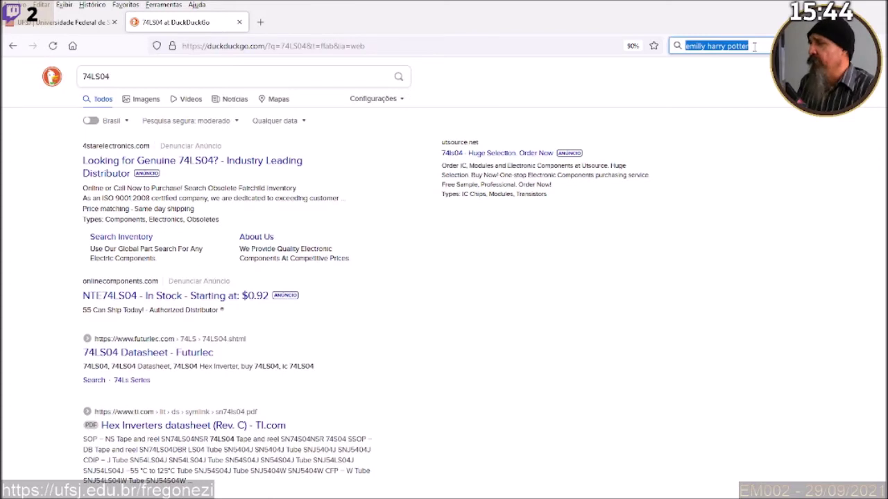
pyautogui.press('BackSpace')
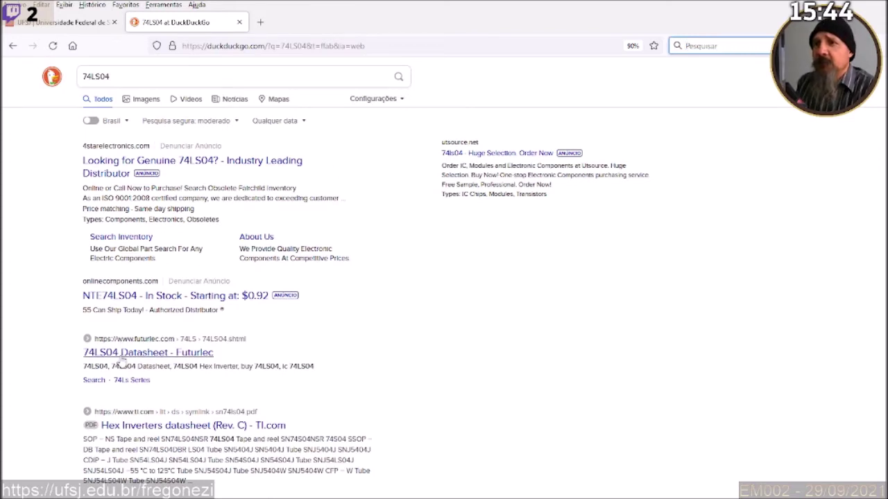
# Find the alldatasheet.com result for 74LS04 and open its Motorola PDF datasheet
pyautogui.scroll(-3, 122, 357)
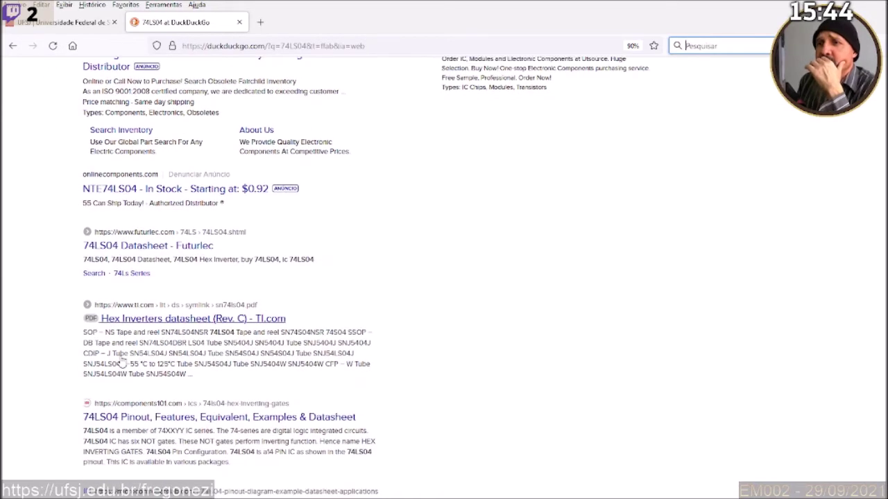
pyautogui.scroll(-4, 122, 358)
pyautogui.click(116, 437)
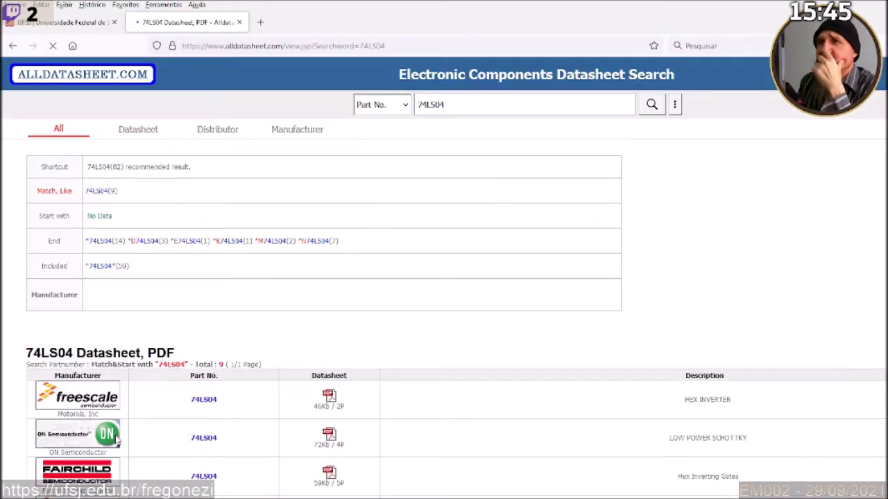
pyautogui.click(210, 441)
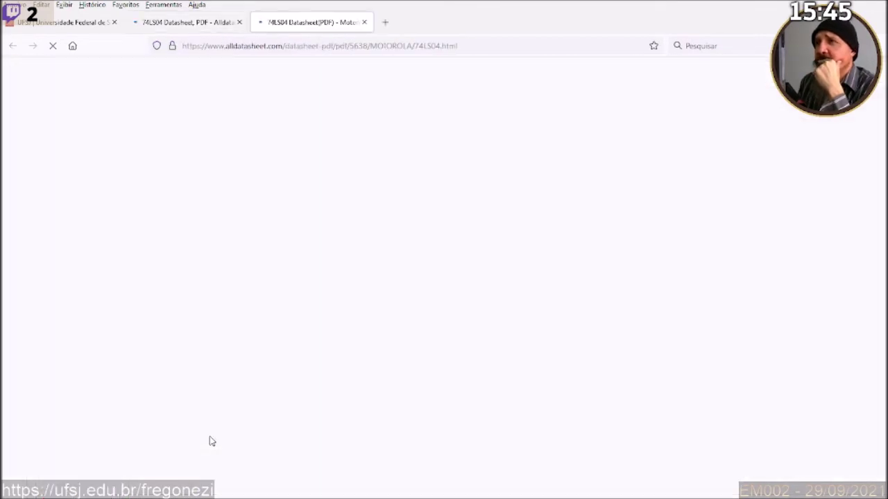
pyautogui.click(118, 222)
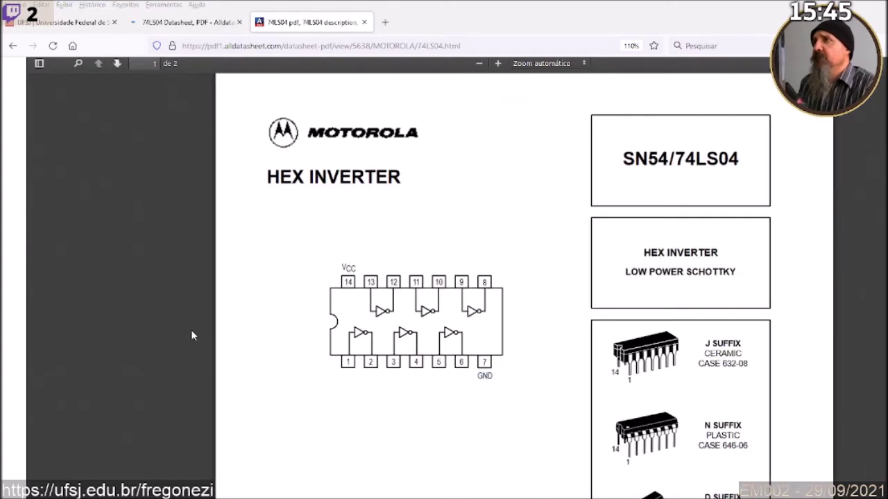
# Examine the 74LS04 datasheet's pin diagram and package types, and read on to the AC characteristics on page 2
pyautogui.scroll(-2, 346, 435)
pyautogui.scroll(-5, 346, 435)
pyautogui.scroll(3, 346, 435)
pyautogui.scroll(-2, 346, 435)
pyautogui.scroll(-2, 347, 435)
pyautogui.scroll(4, 346, 435)
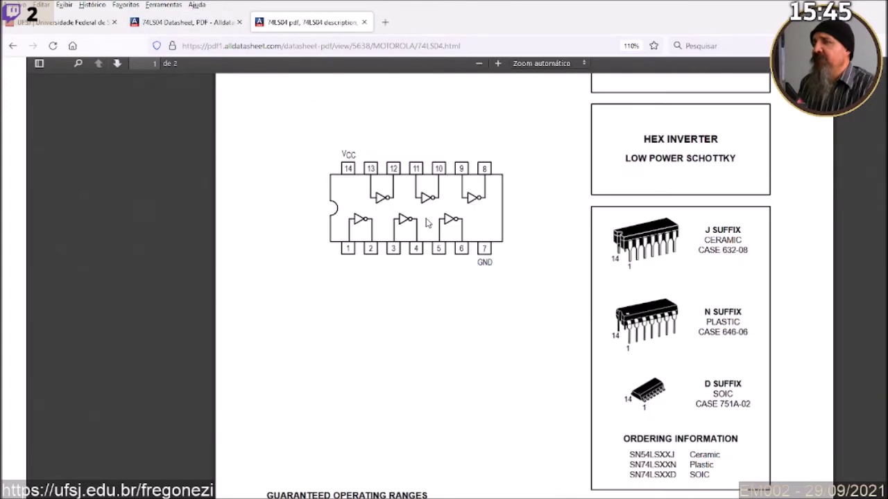
pyautogui.scroll(-20, 349, 250)
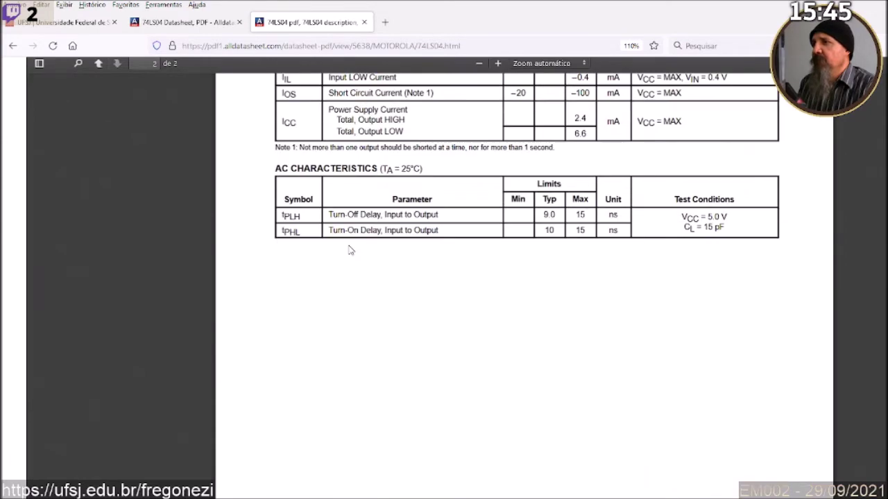
# Examine the DC and AC characteristics tables on page 2 of the Motorola 74LS04 datasheet
pyautogui.scroll(-1, 350, 250)
pyautogui.scroll(-5, 350, 250)
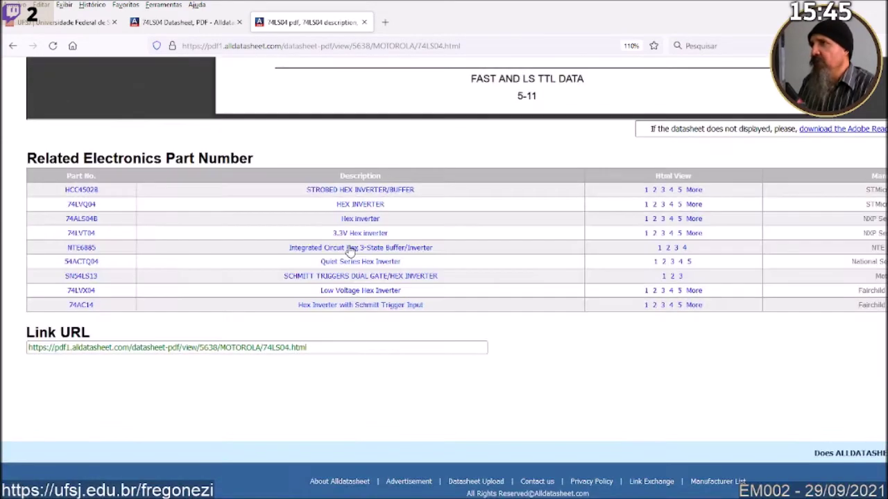
pyautogui.scroll(5, 350, 251)
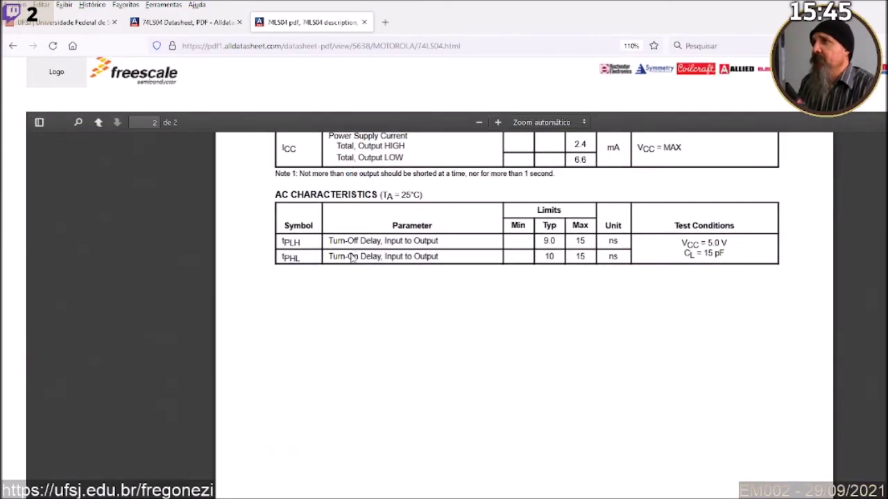
pyautogui.scroll(-2, 420, 263)
pyautogui.scroll(-5, 502, 269)
pyautogui.scroll(4, 502, 269)
pyautogui.scroll(2, 502, 269)
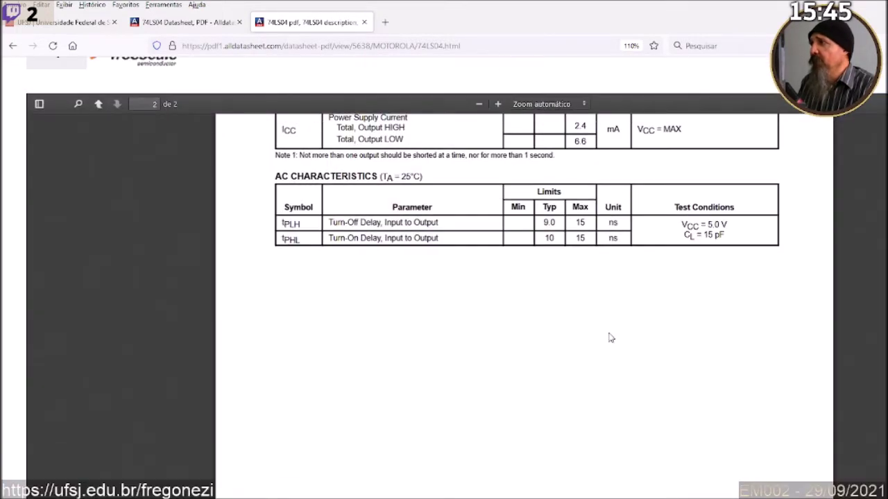
pyautogui.scroll(-2, 622, 324)
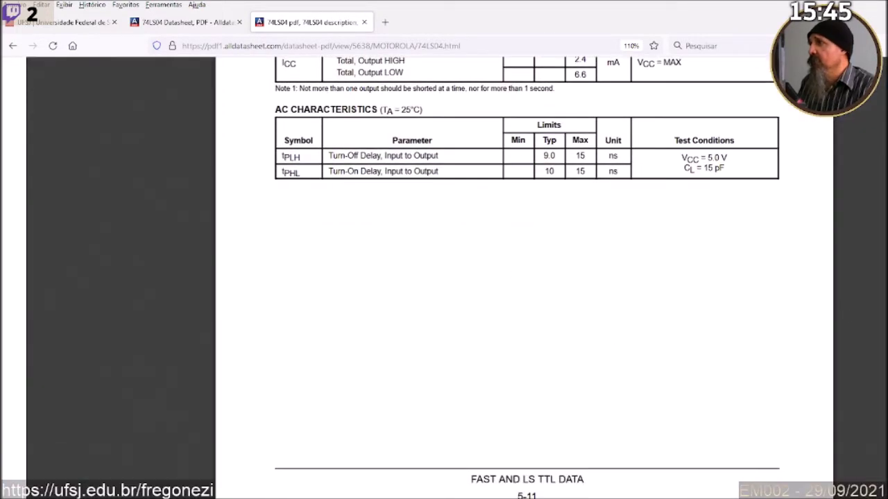
pyautogui.scroll(2, 502, 277)
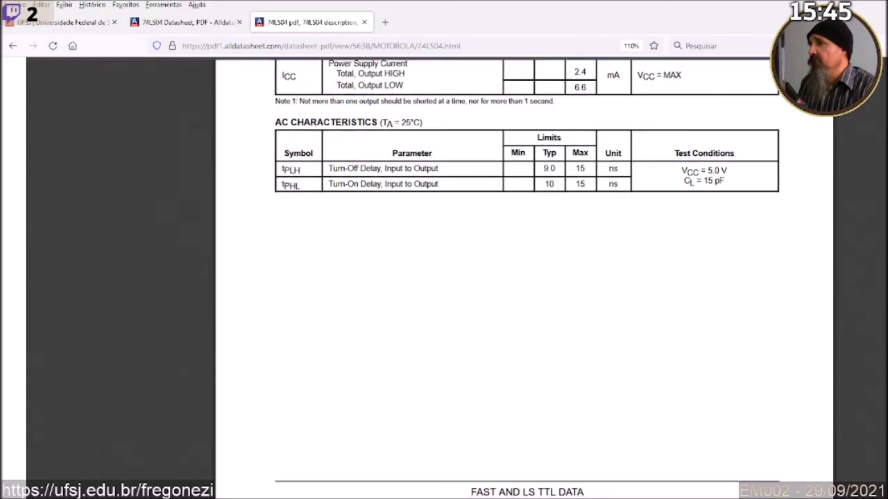
pyautogui.scroll(15, 503, 278)
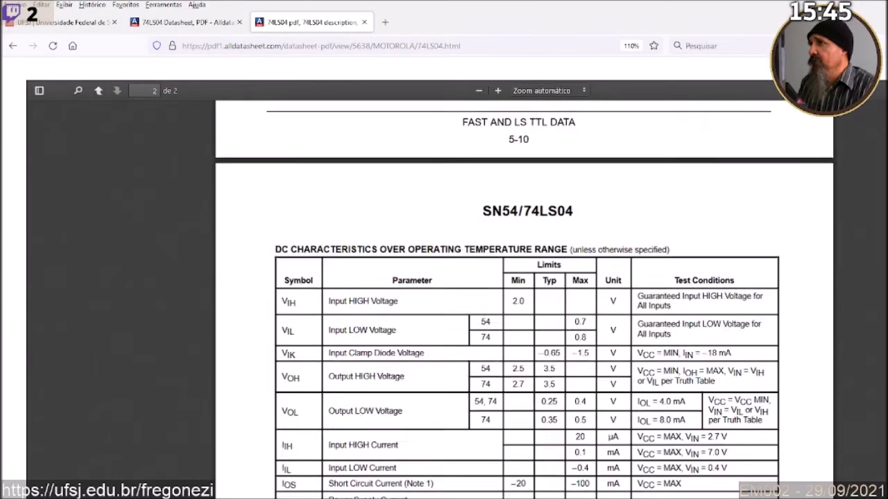
pyautogui.scroll(-15, 502, 298)
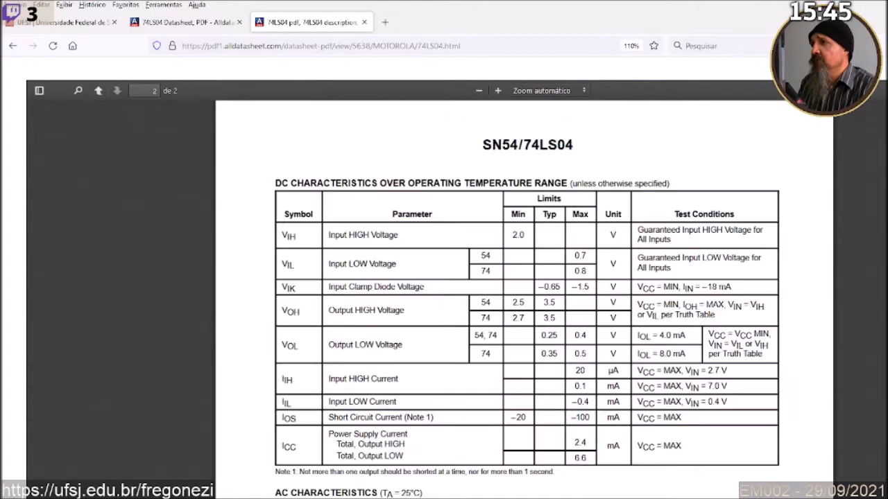
# Close the Motorola datasheet and open Fairchild Semiconductor's 74LS04 PDF datasheet from the part search results
pyautogui.click(13, 46)
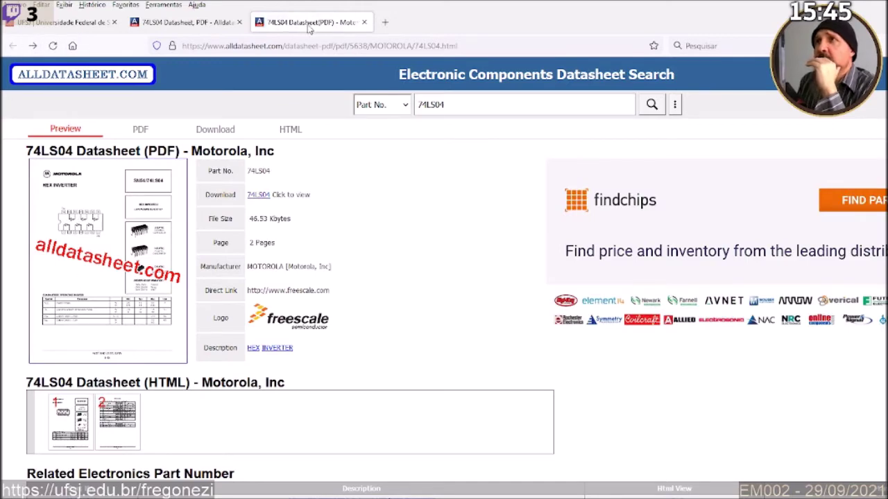
pyautogui.click(363, 23)
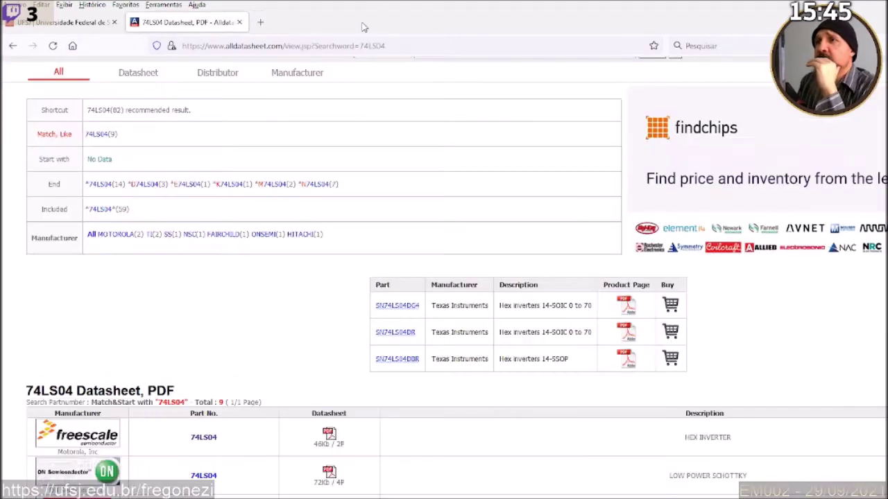
pyautogui.click(194, 475)
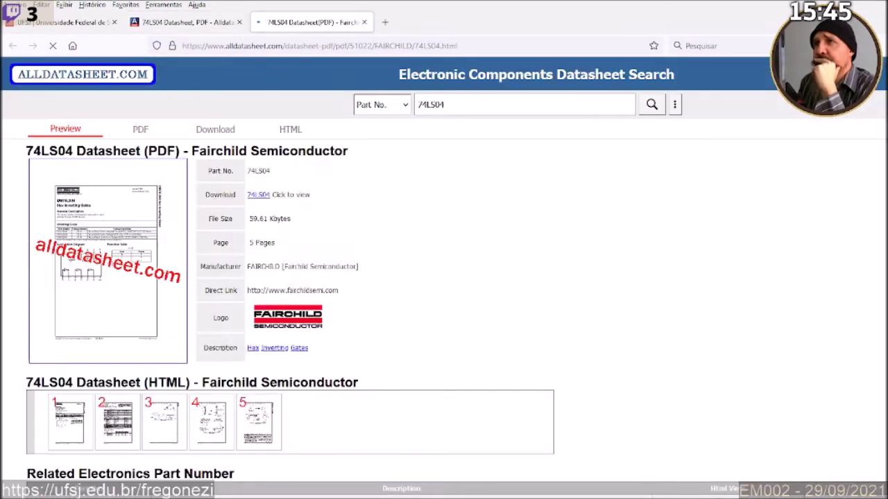
pyautogui.click(134, 236)
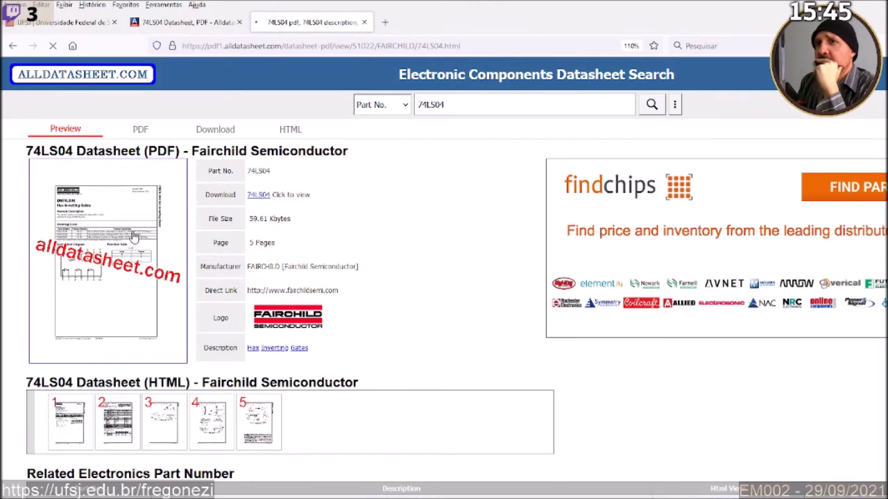
# Examine the Fairchild 74LS04 datasheet from its ordering codes and connection diagram through the package dimensions on page 5
pyautogui.scroll(-5, 133, 305)
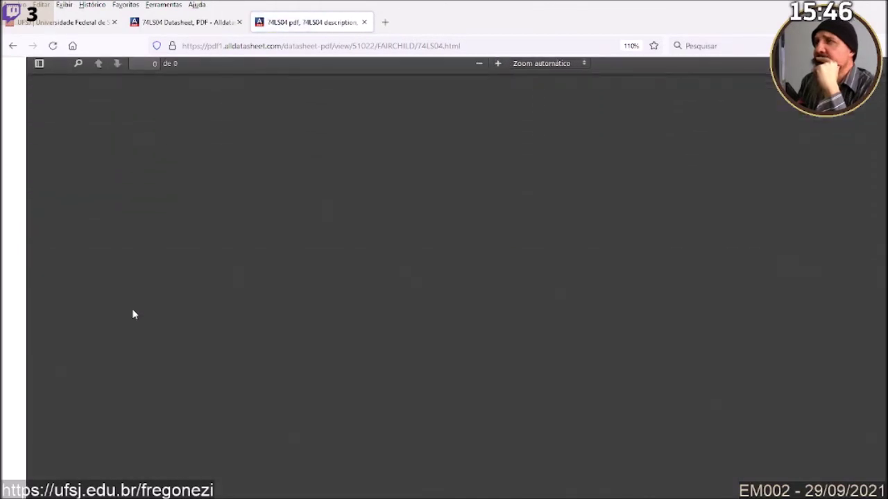
pyautogui.scroll(-10, 134, 314)
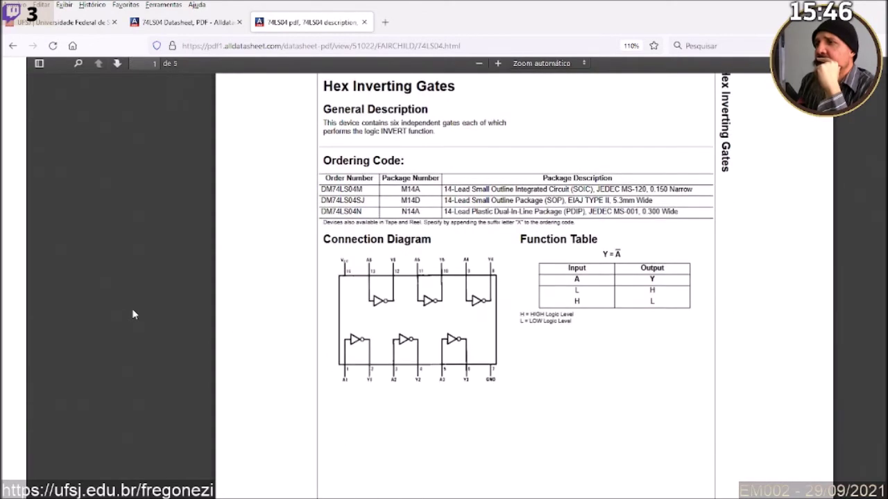
pyautogui.scroll(-10, 134, 314)
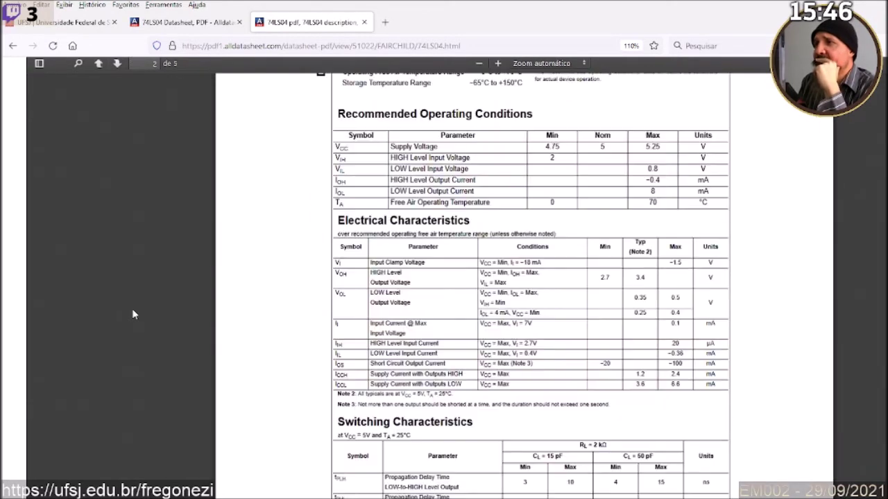
pyautogui.scroll(-10, 133, 314)
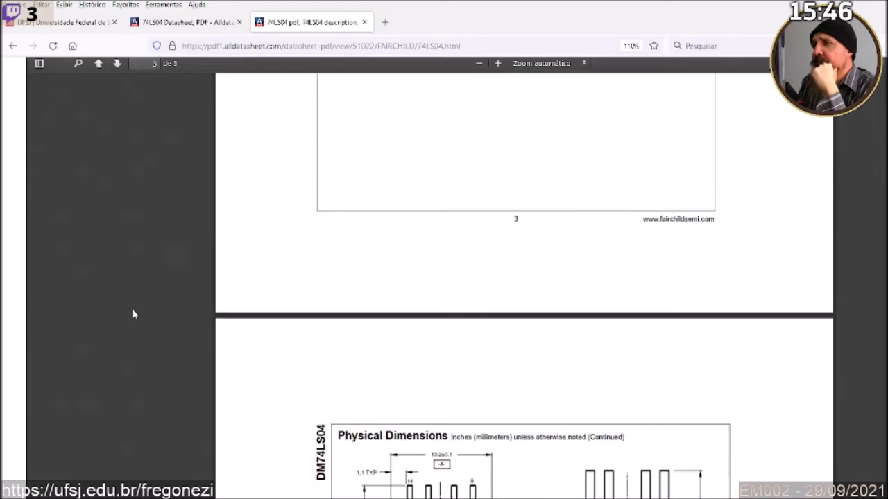
pyautogui.scroll(-8, 133, 314)
pyautogui.scroll(-10, 134, 314)
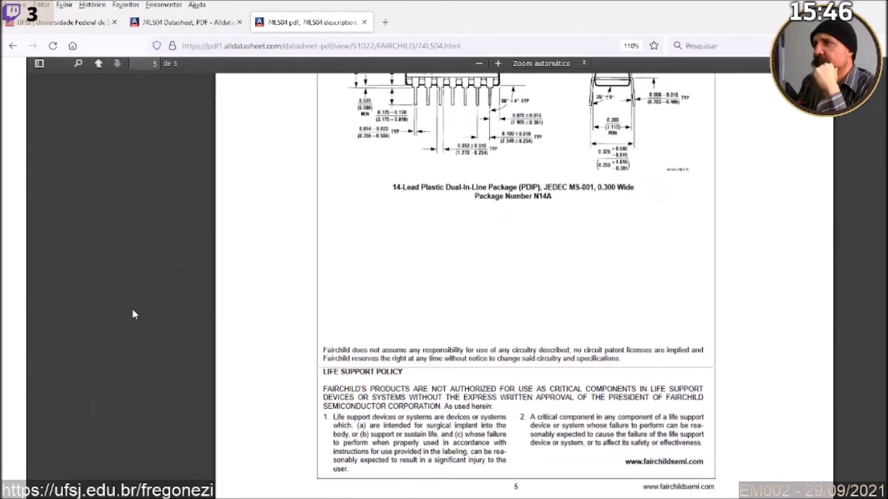
pyautogui.scroll(10, 134, 315)
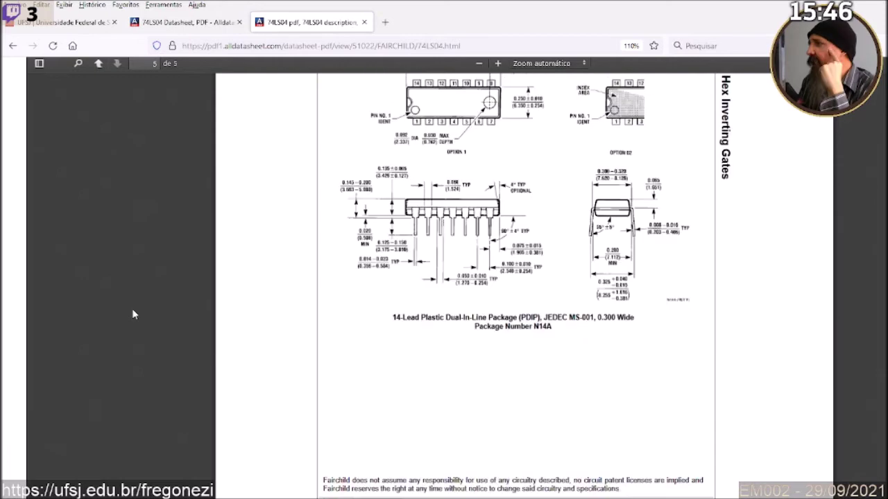
# Leave the Fairchild datasheet and open ON Semiconductor's 74LS04 PDF datasheet from the part search results
pyautogui.click(13, 46)
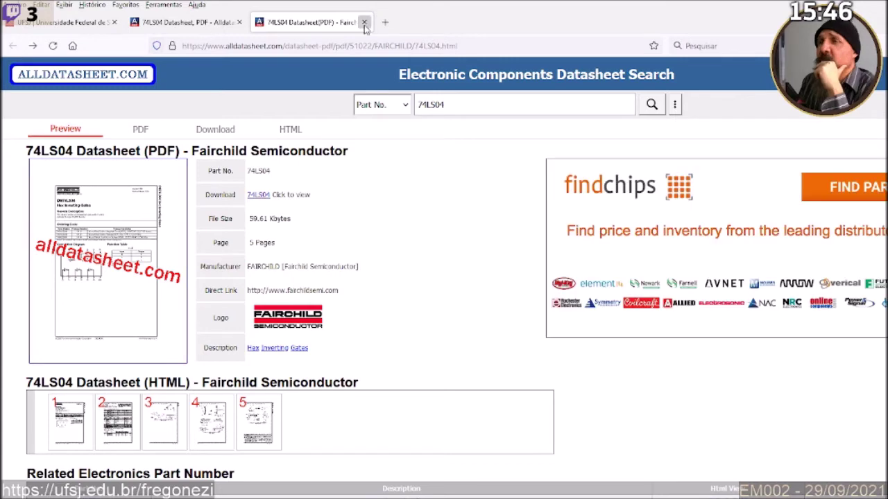
pyautogui.hotkey('alt', 'Left')
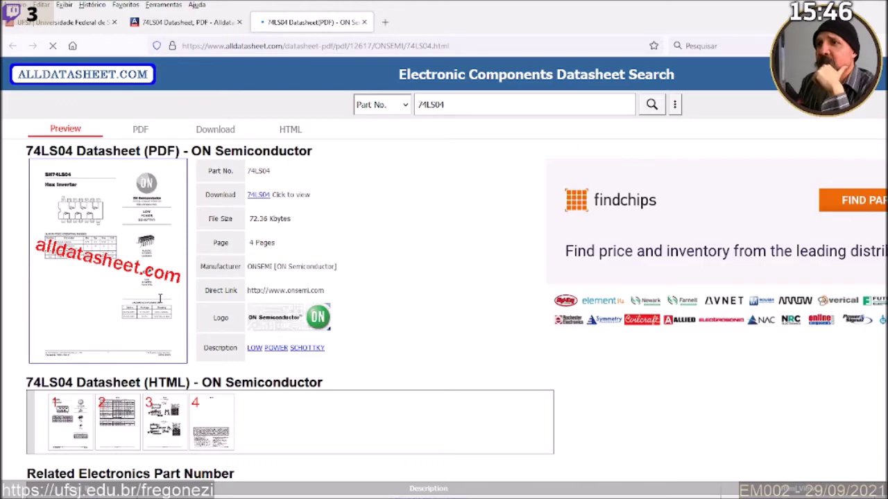
pyautogui.click(109, 255)
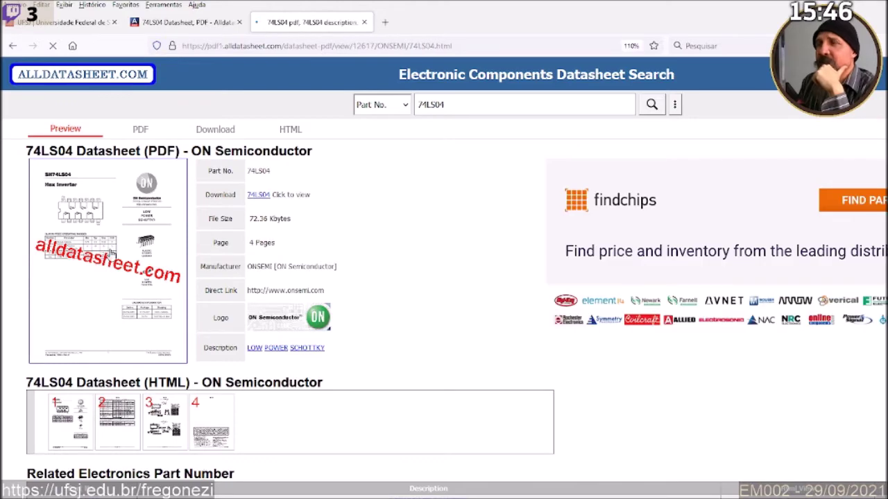
# Examine the ON Semiconductor 74LS04 datasheet's pin diagram, operating ranges, ordering information and package dimensions through page 4
pyautogui.scroll(-4, 113, 257)
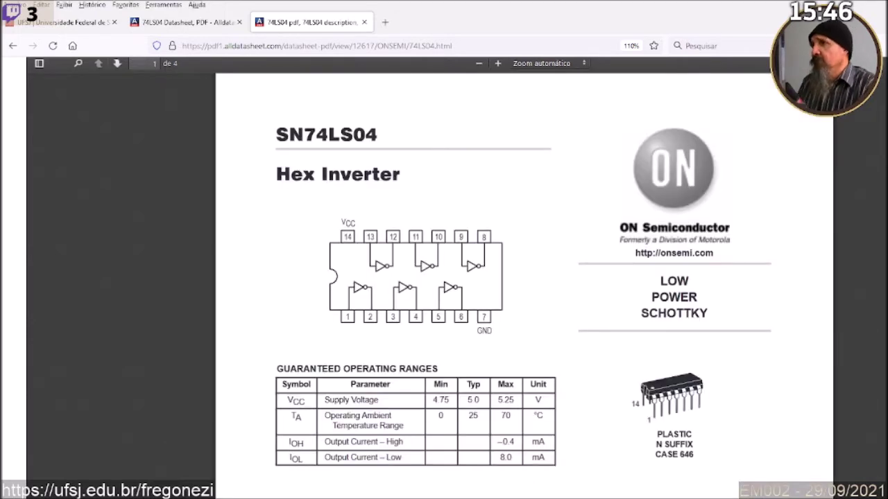
pyautogui.scroll(-10, 444, 307)
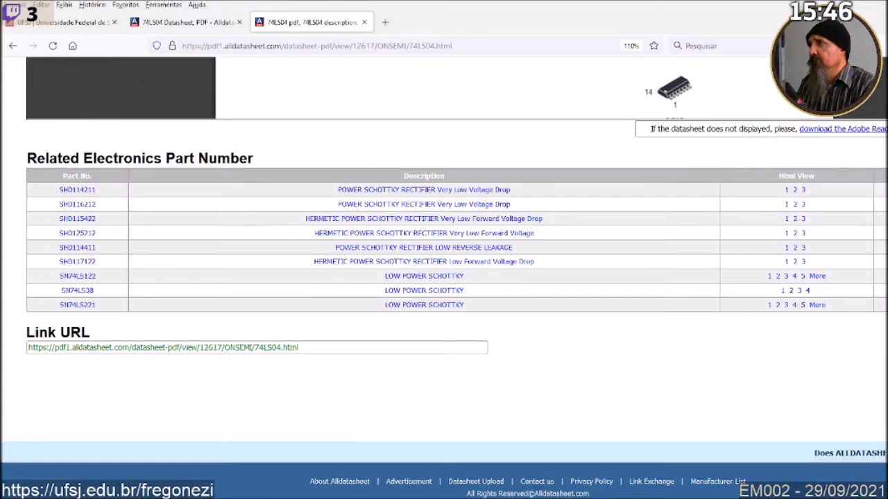
pyautogui.scroll(8, 444, 277)
pyautogui.scroll(-1, 525, 312)
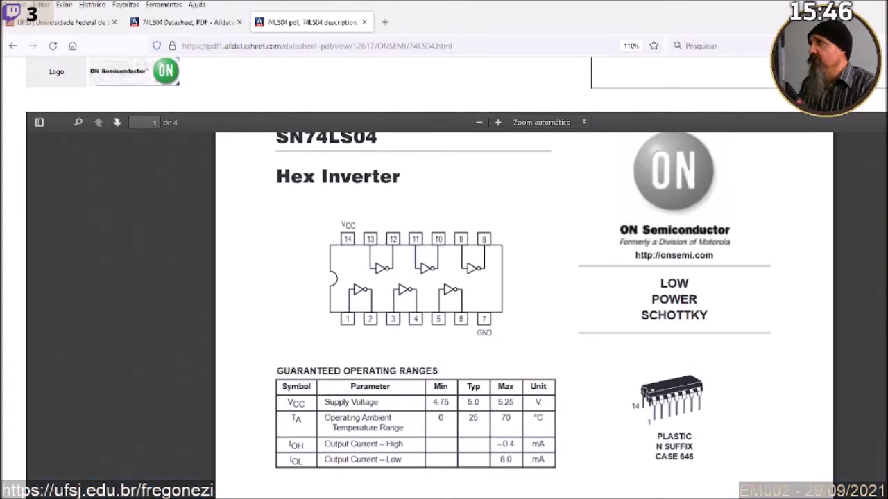
pyautogui.scroll(-1, 444, 277)
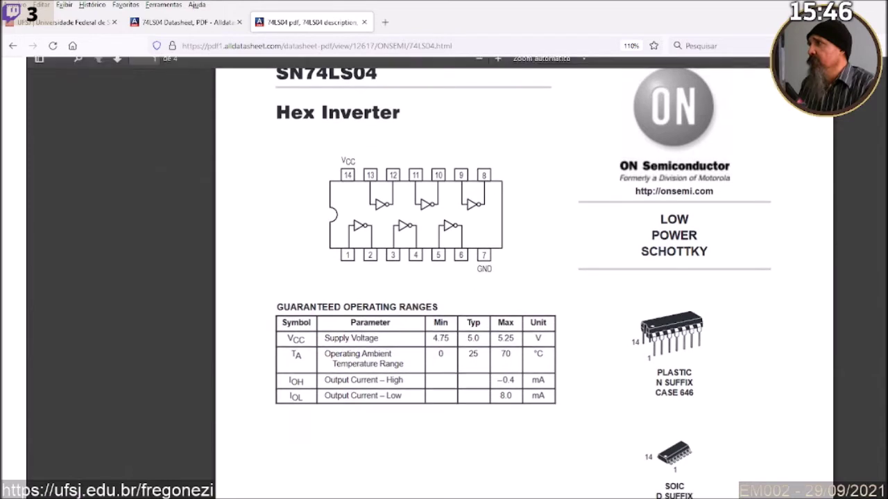
pyautogui.scroll(-15, 524, 278)
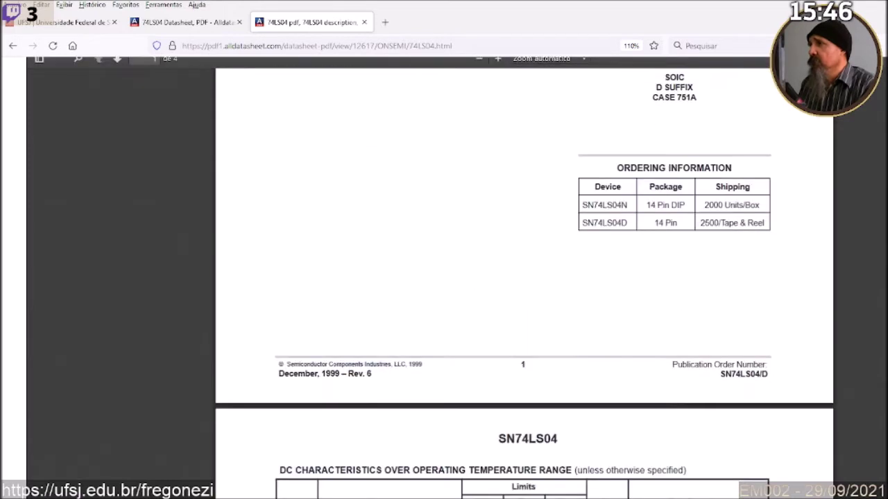
pyautogui.scroll(-5, 524, 278)
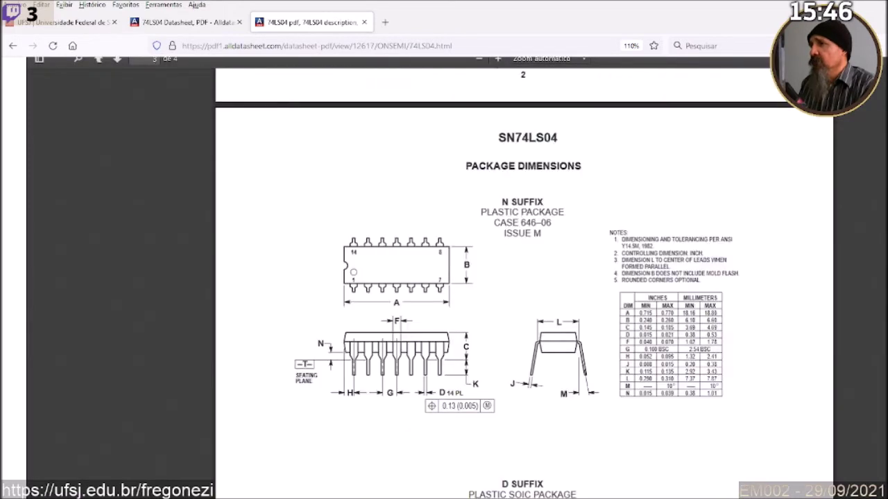
pyautogui.scroll(-12, 204, 126)
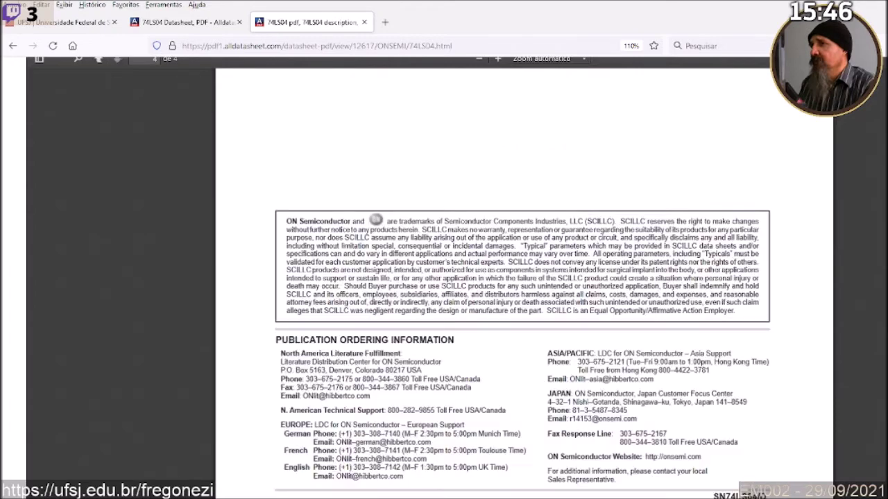
# Close the ON Semiconductor datasheet and open the second Motorola 74LS04 PDF datasheet, the 34 KB one, from the results
pyautogui.click(11, 46)
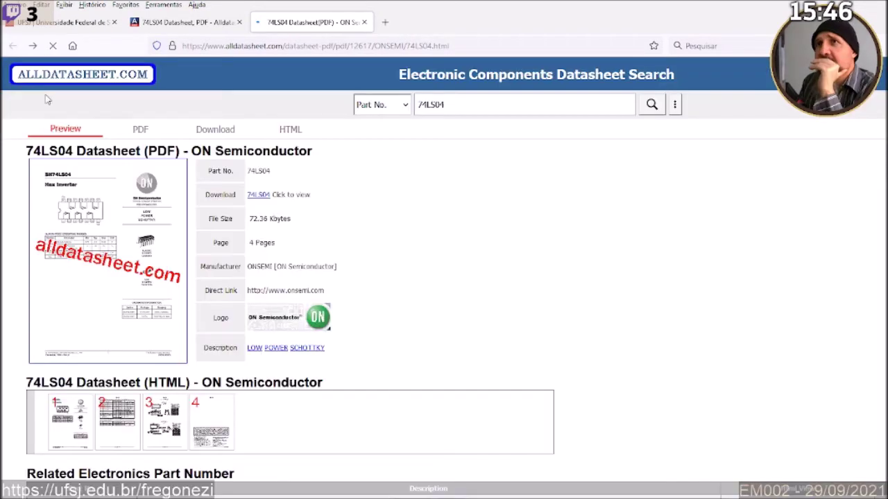
pyautogui.click(363, 22)
pyautogui.scroll(-3, 220, 206)
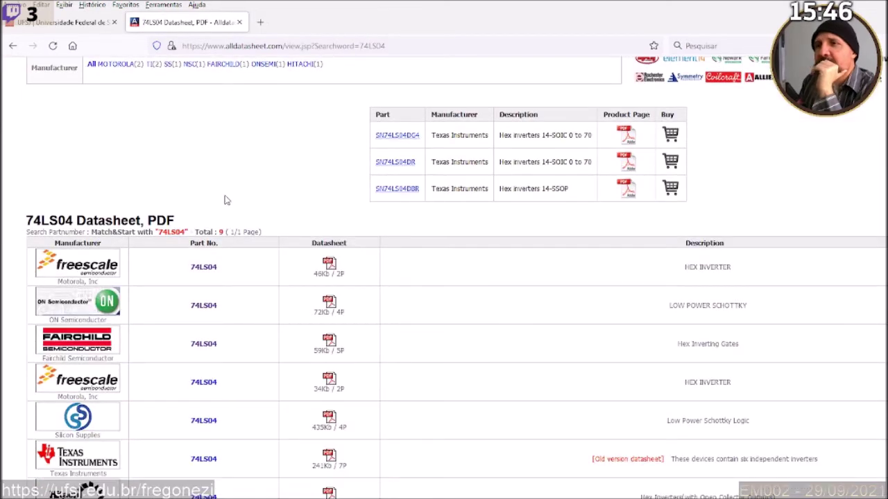
pyautogui.click(204, 383)
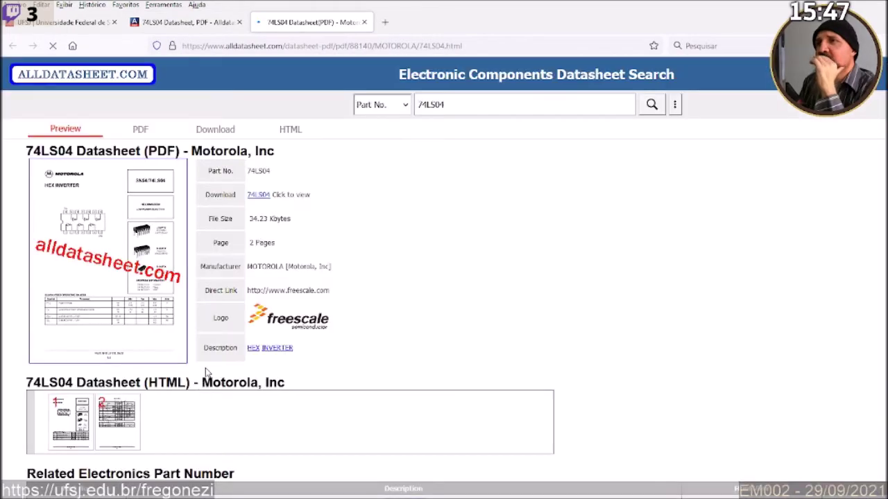
pyautogui.scroll(-1, 206, 371)
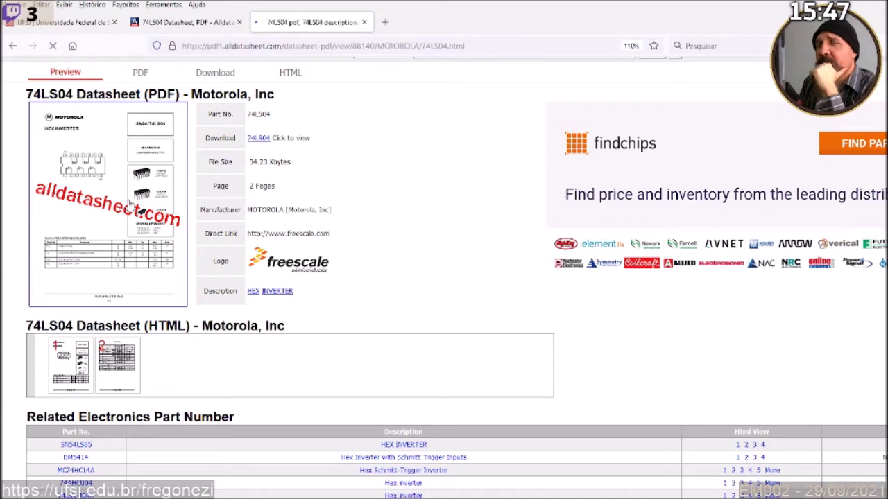
# Read the second Motorola datasheet's pin diagram, package suffixes and AC characteristics, and return to its preview page
pyautogui.scroll(-5, 174, 251)
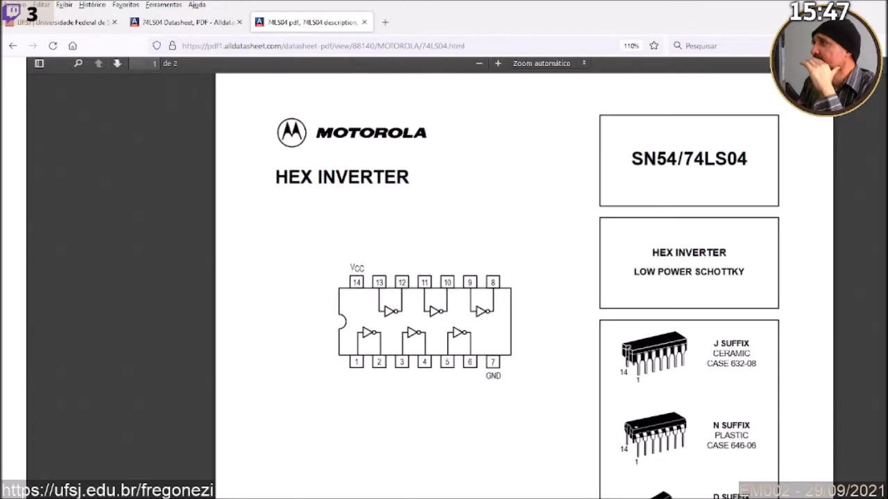
pyautogui.scroll(-2, 469, 277)
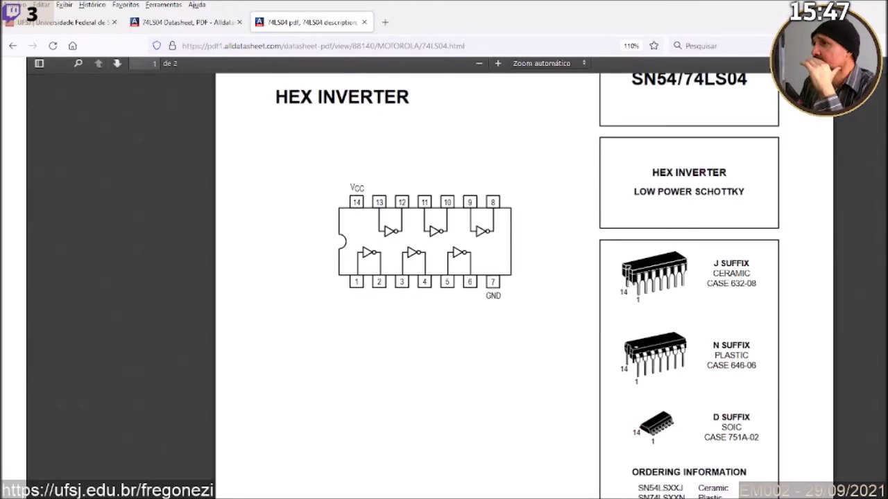
pyautogui.scroll(-10, 468, 277)
pyautogui.scroll(-2, 518, 278)
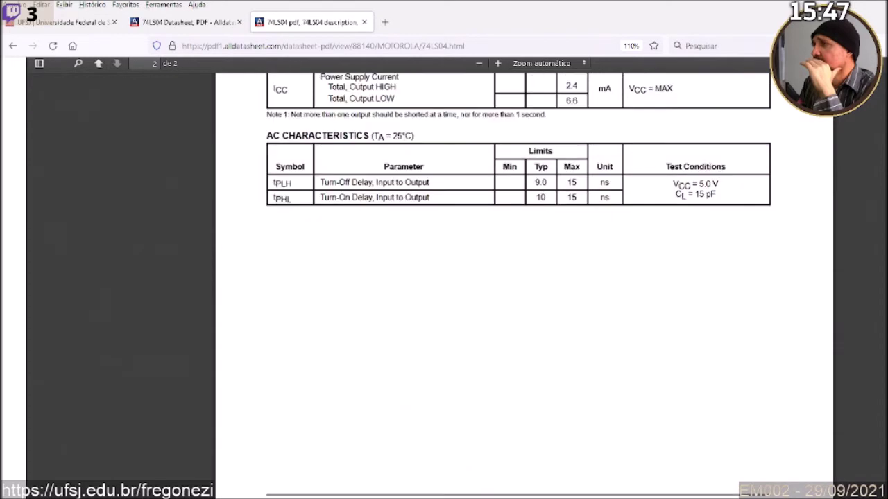
pyautogui.click(12, 47)
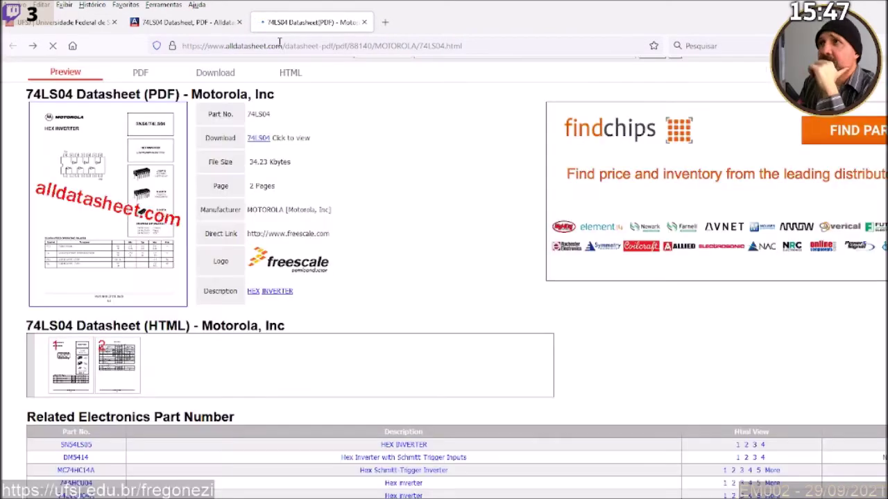
# Open Texas Instruments' 241 KB 74LS04 datasheet from the part results and read its pinouts, schematics and electrical characteristics through page 4
pyautogui.click(365, 22)
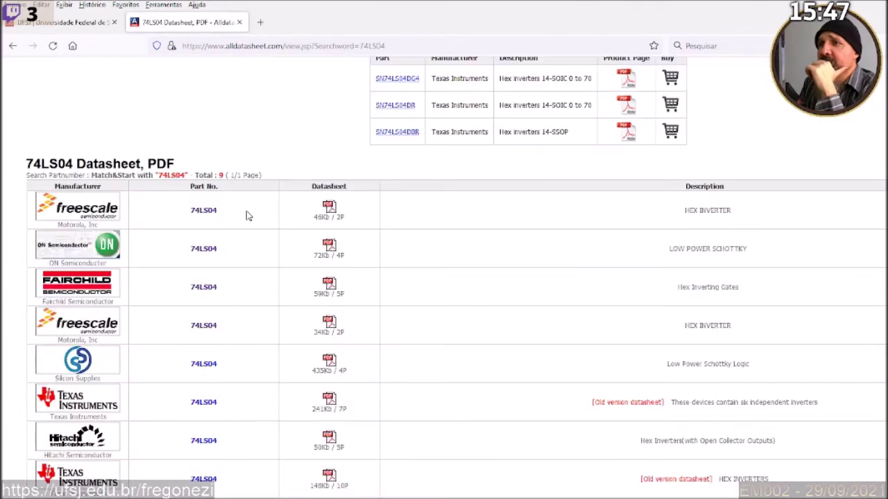
pyautogui.click(203, 403)
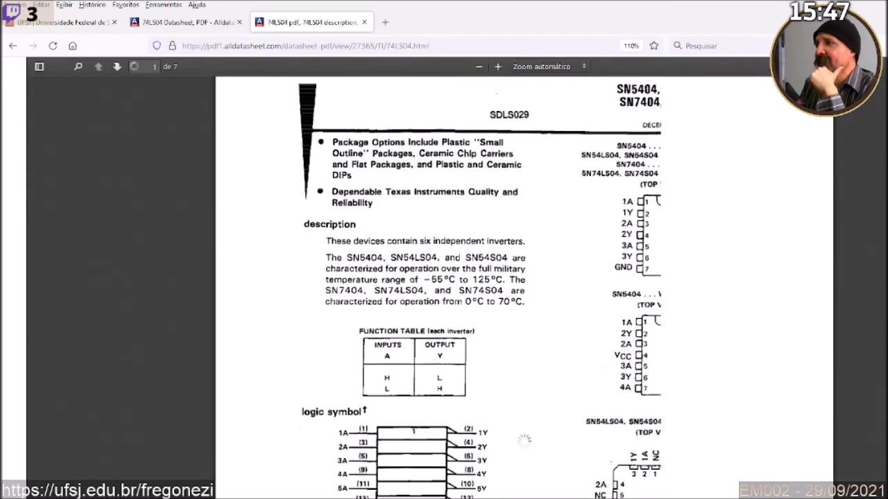
pyautogui.scroll(-3, 444, 278)
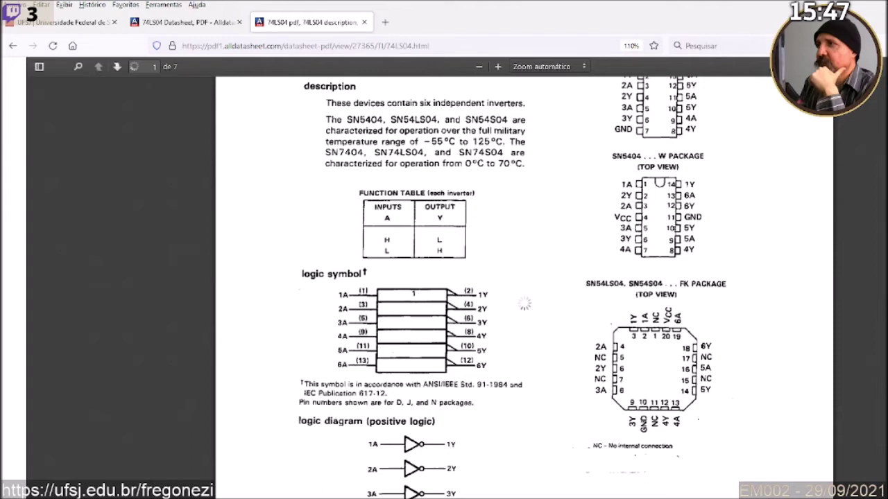
pyautogui.scroll(-10, 524, 319)
pyautogui.scroll(3, 808, 184)
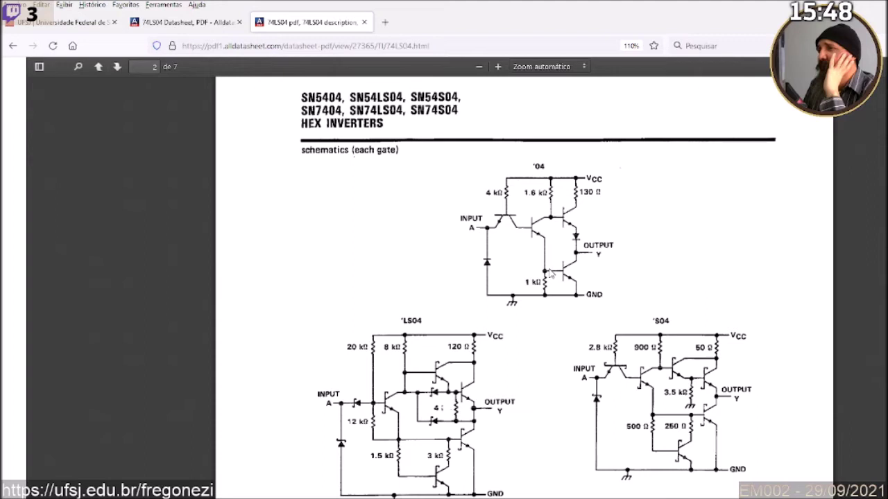
pyautogui.scroll(-10, 550, 273)
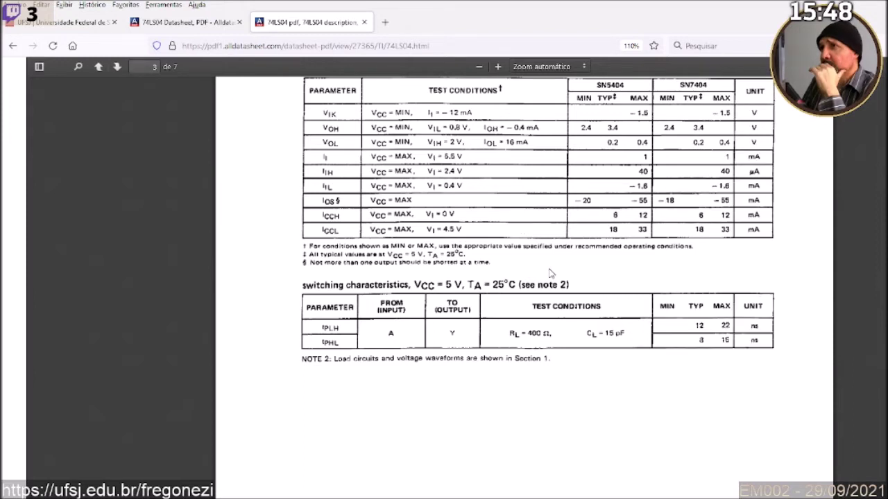
pyautogui.scroll(-10, 550, 274)
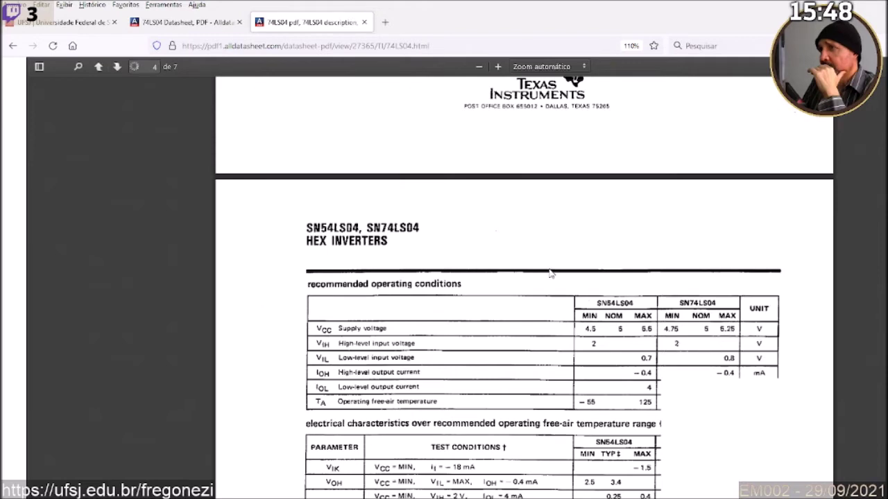
pyautogui.scroll(-2, 550, 274)
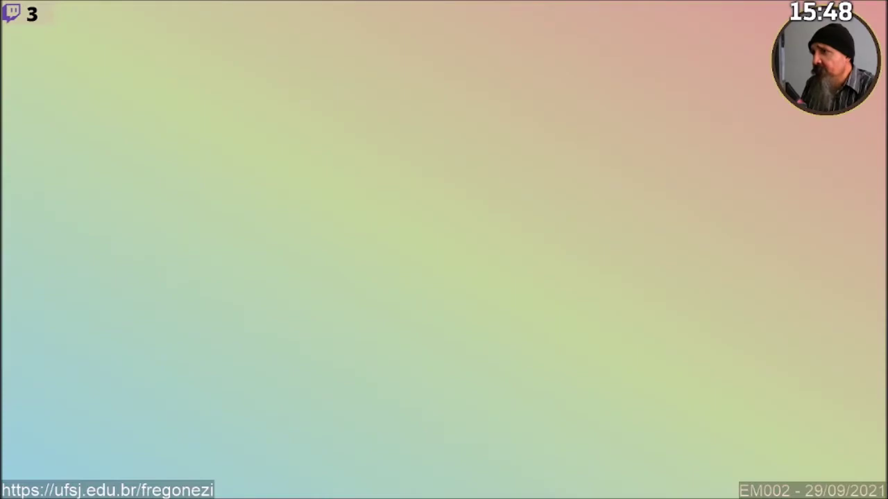
# Switch to CircuitMaker, compare the 4069 and 74LS04 inverter models' package and pin data, and leave the device selection without placing one
pyautogui.hotkey('alt', 'Tab')
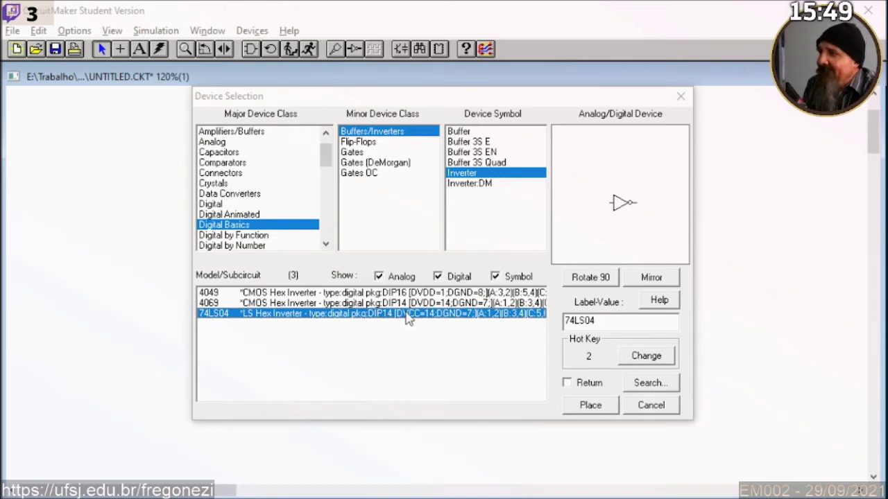
pyautogui.click(456, 304)
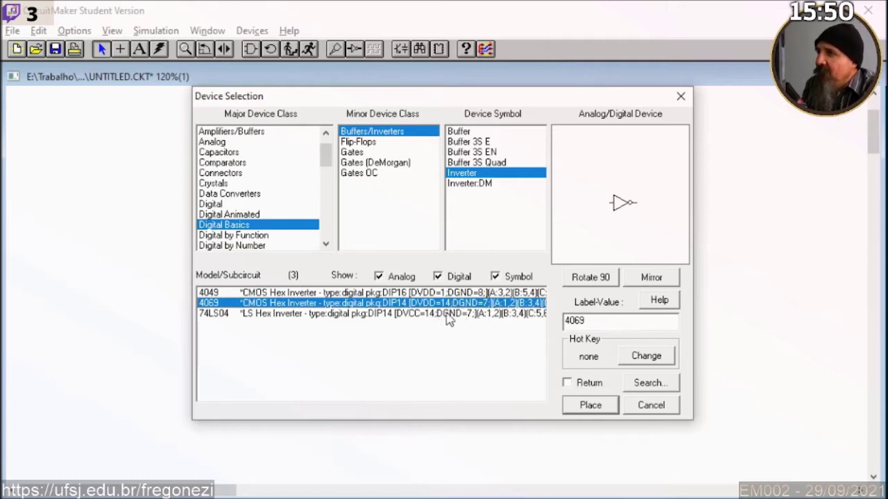
pyautogui.click(448, 315)
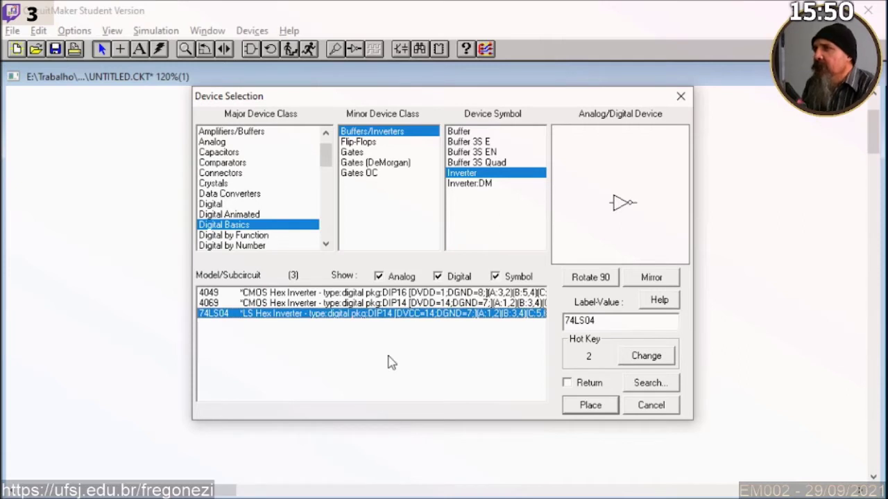
pyautogui.press('Return')
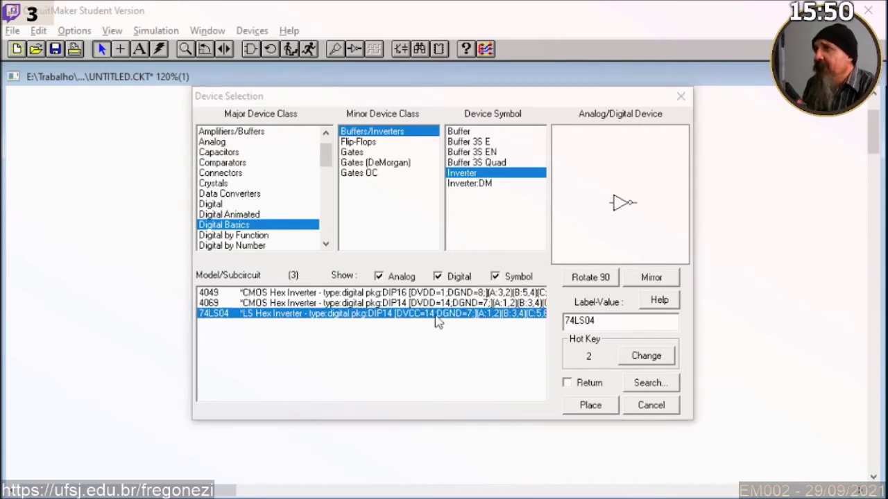
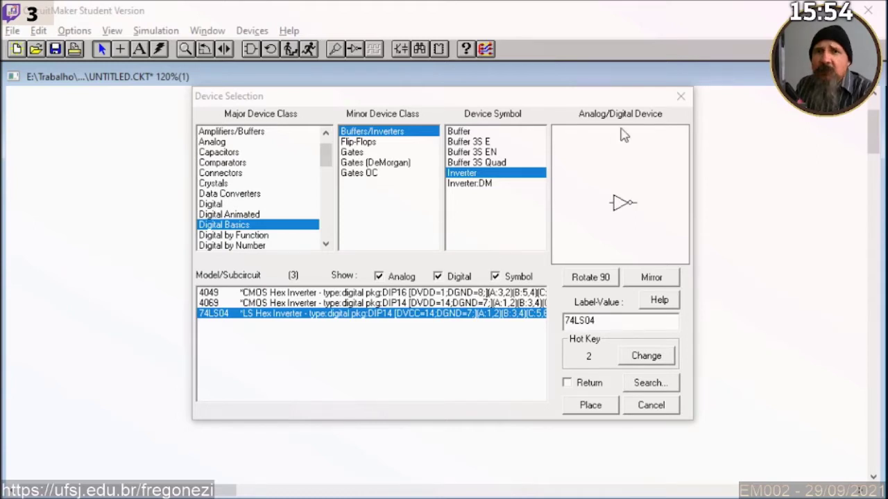
pyautogui.click(680, 96)
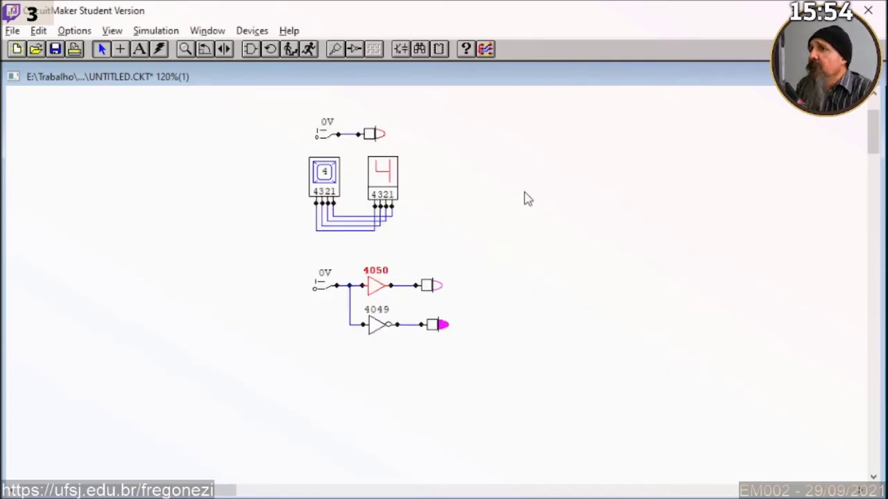
pyautogui.moveTo(872, 143); pyautogui.dragTo(873, 156)
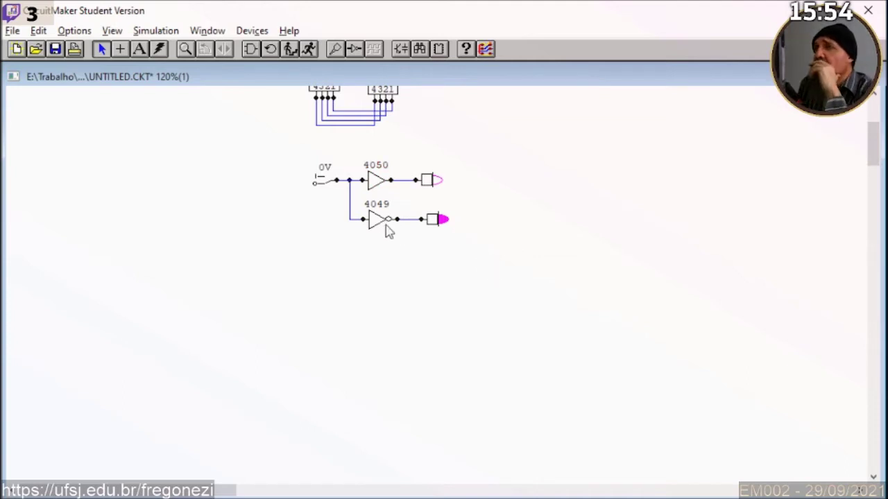
pyautogui.click(318, 185)
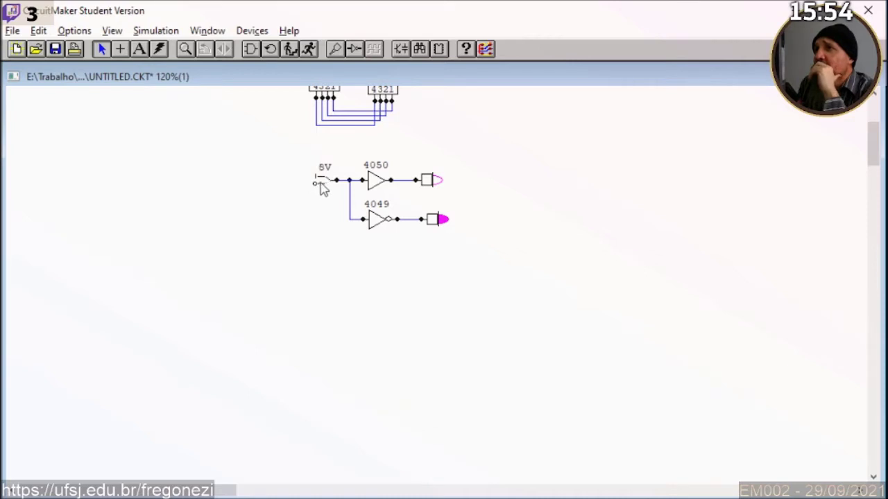
pyautogui.click(317, 187)
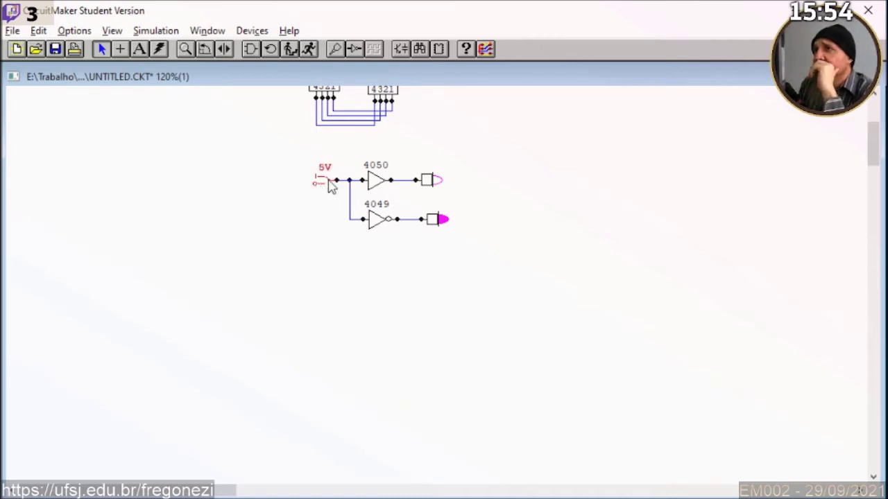
pyautogui.click(355, 208)
pyautogui.click(389, 179)
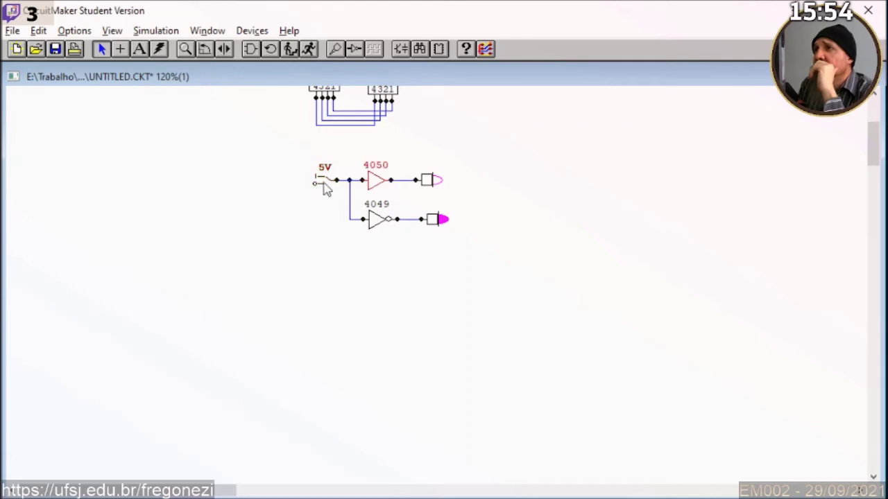
# Duplicate the logic switch that feeds the 4050 and 4049 gates and place the copy in the empty area below it
pyautogui.moveTo(266, 144); pyautogui.dragTo(338, 213)
pyautogui.hotkey('ctrl', 'd')
pyautogui.click(255, 308)
# Rotate the copied logic switch three times by 90° so that its output lead points downward
pyautogui.rightClick(258, 311)
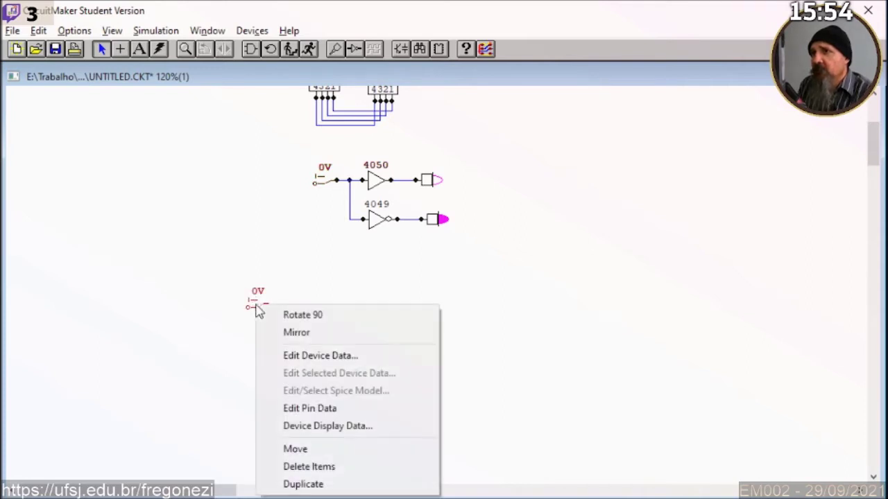
pyautogui.click(299, 315)
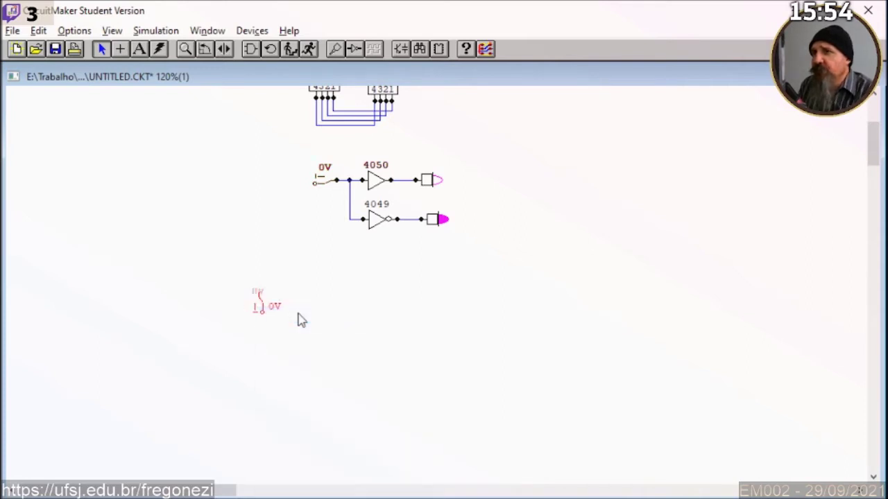
pyautogui.rightClick(255, 310)
pyautogui.rightClick(261, 312)
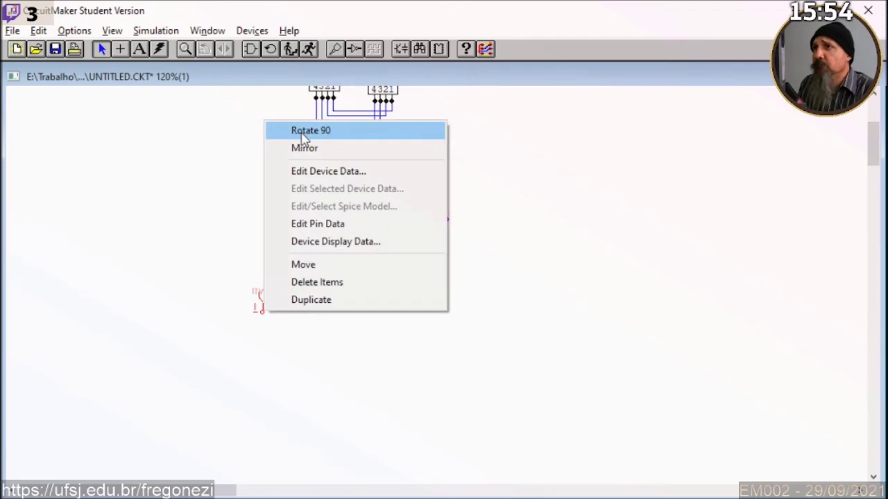
pyautogui.click(305, 131)
pyautogui.rightClick(256, 309)
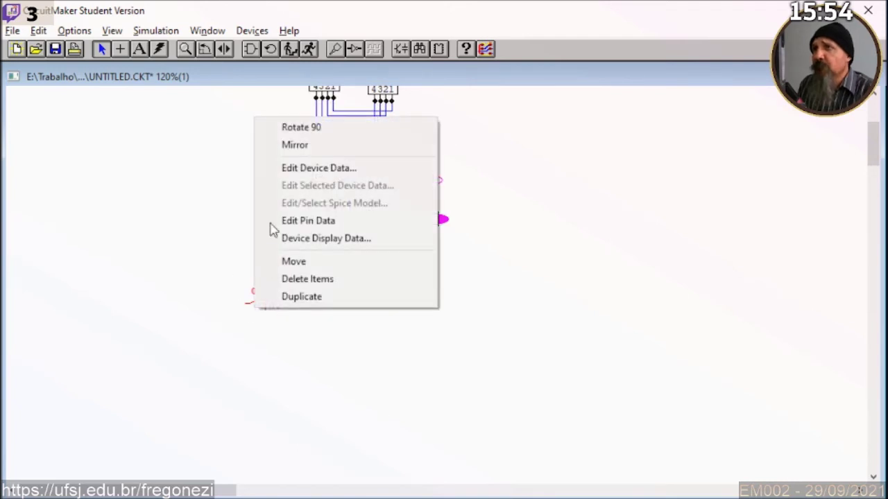
pyautogui.click(292, 132)
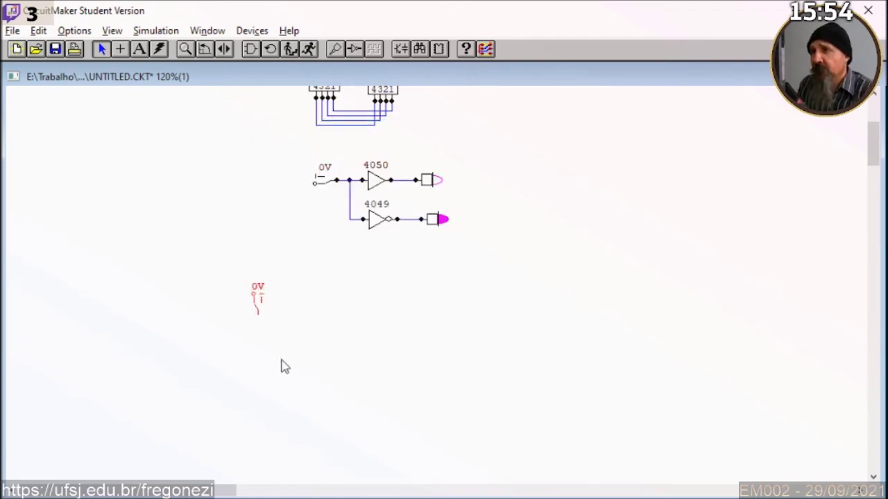
# Set the rotated logic switch's description to A in its device data
pyautogui.rightClick(259, 304)
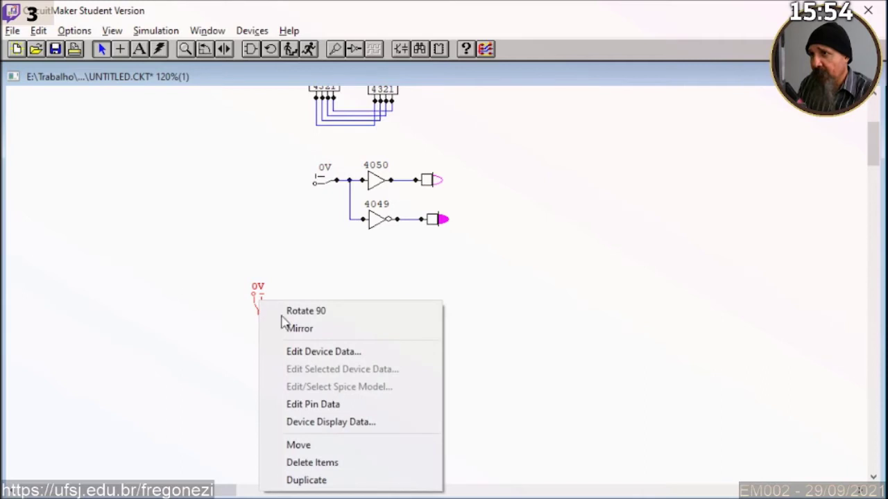
pyautogui.click(311, 351)
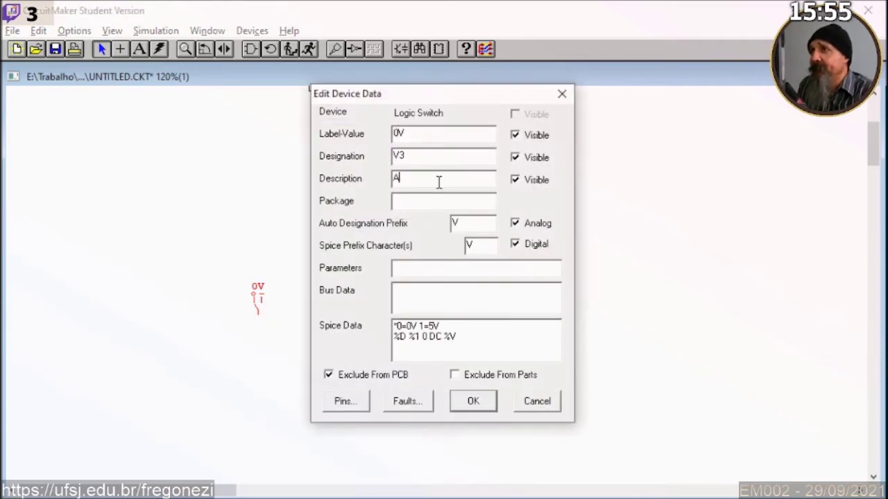
pyautogui.click(469, 402)
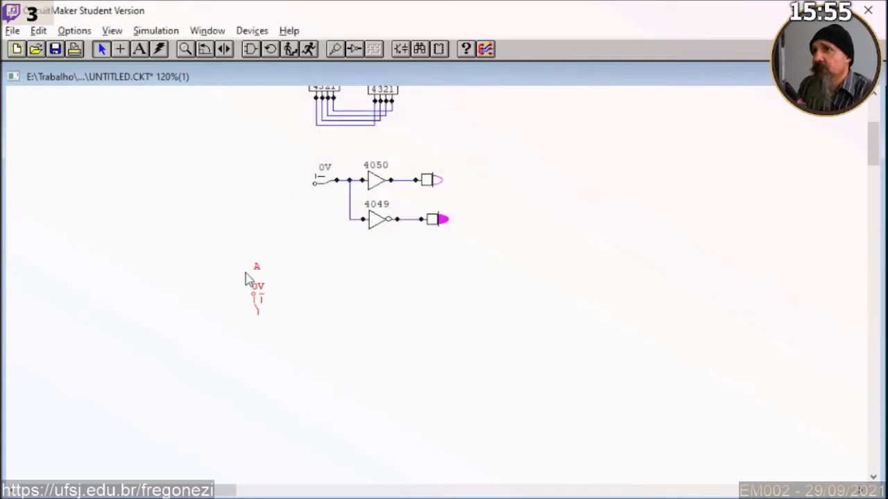
pyautogui.click(315, 304)
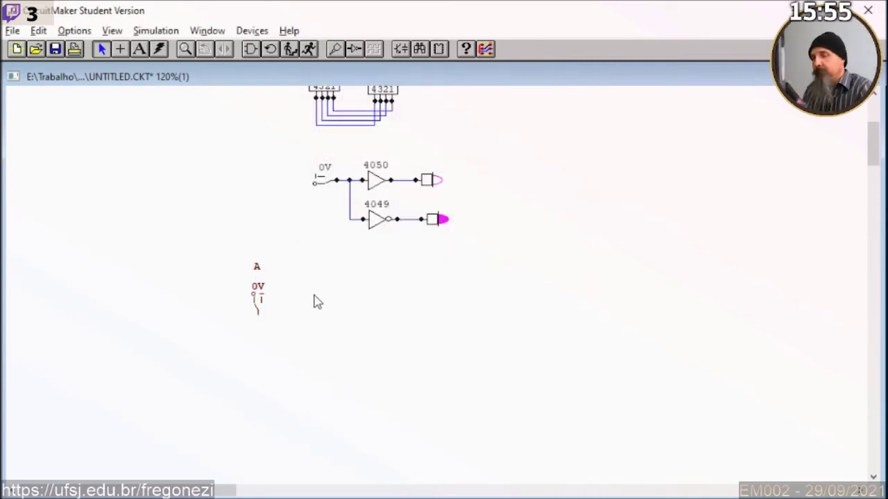
# Place a copy of logic switch A immediately to its left, at the same height
pyautogui.moveTo(217, 240); pyautogui.dragTo(291, 335)
pyautogui.hotkey('ctrl', 'v')
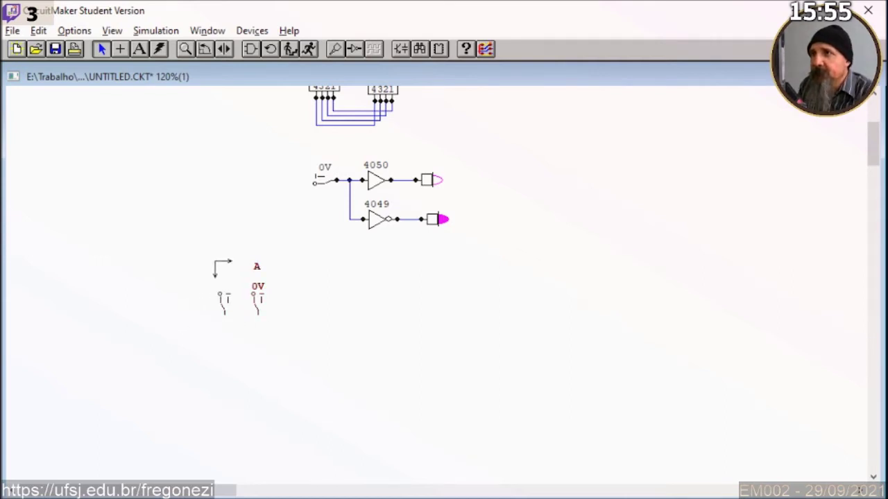
pyautogui.click(215, 262)
# Change the description of the new left-hand logic switch to B
pyautogui.rightClick(230, 301)
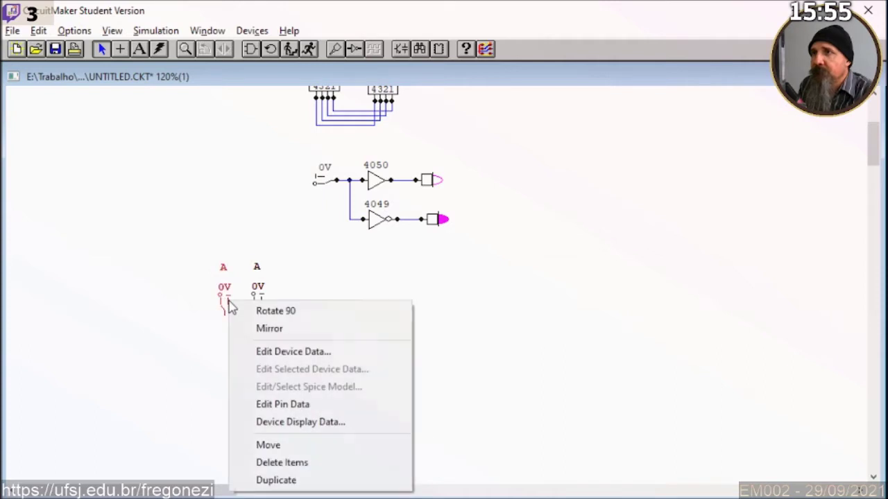
pyautogui.click(279, 352)
pyautogui.doubleClick(417, 176)
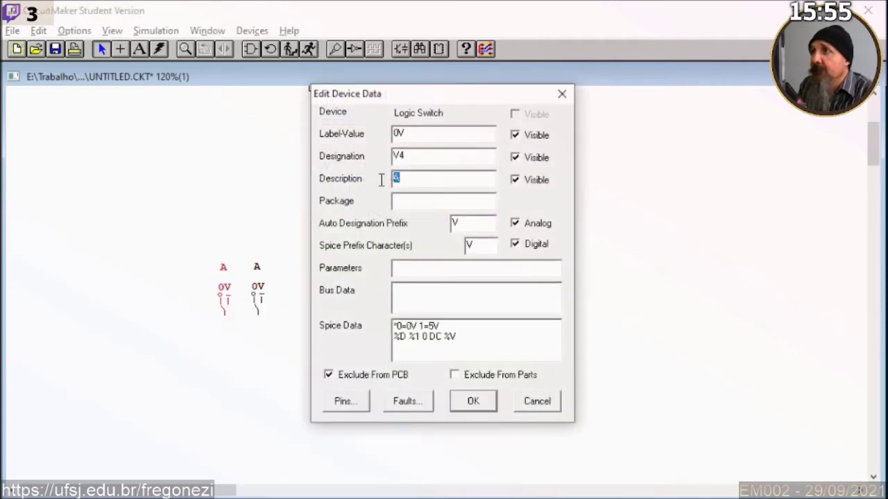
pyautogui.write('B')
pyautogui.click(473, 401)
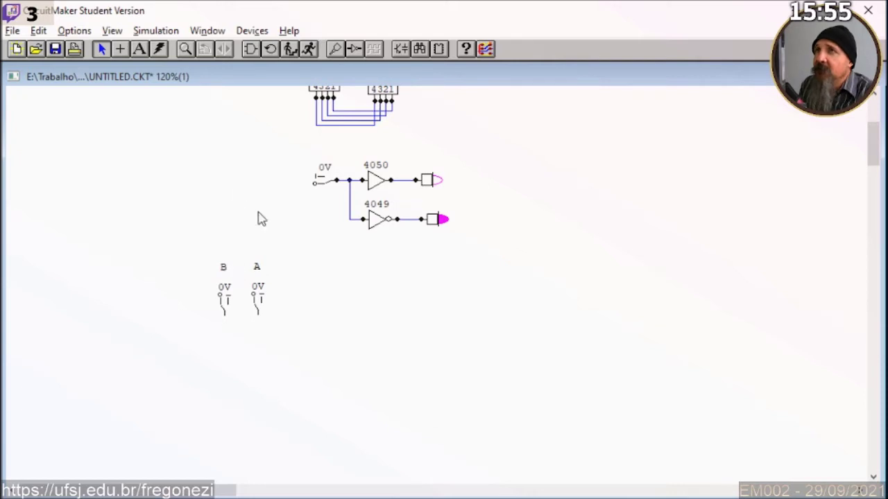
# Add the text label LSb to the schematic and move it directly above the A switch's label
pyautogui.click(140, 50)
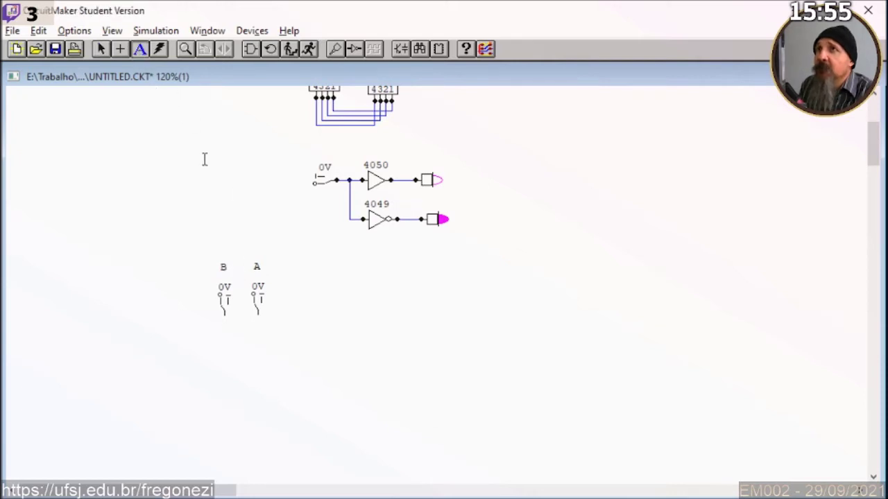
pyautogui.click(220, 212)
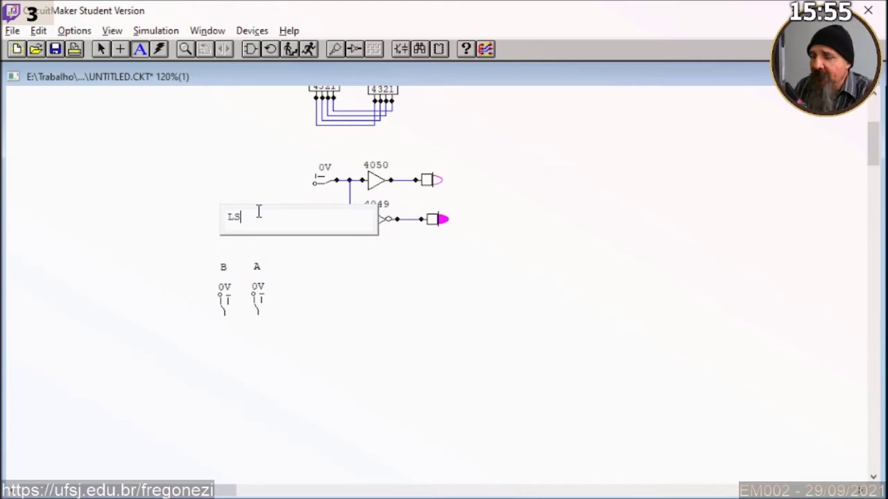
pyautogui.click(156, 242)
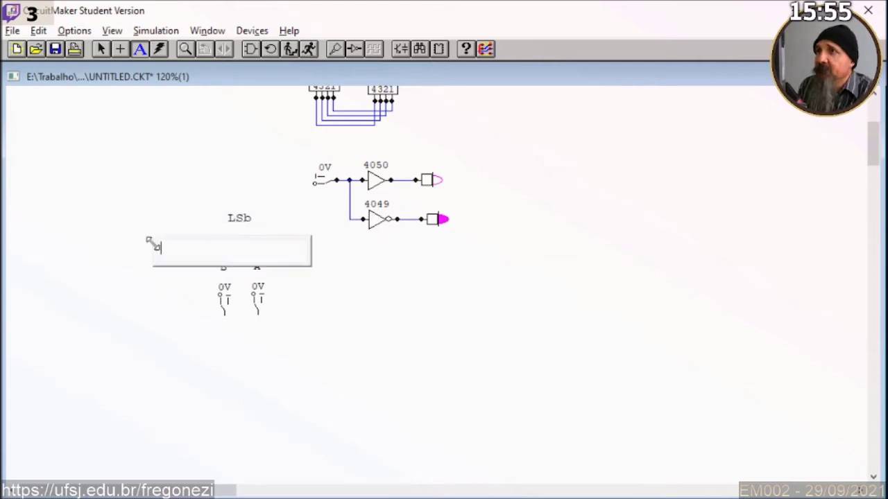
pyautogui.click(101, 48)
pyautogui.moveTo(243, 222); pyautogui.dragTo(263, 255)
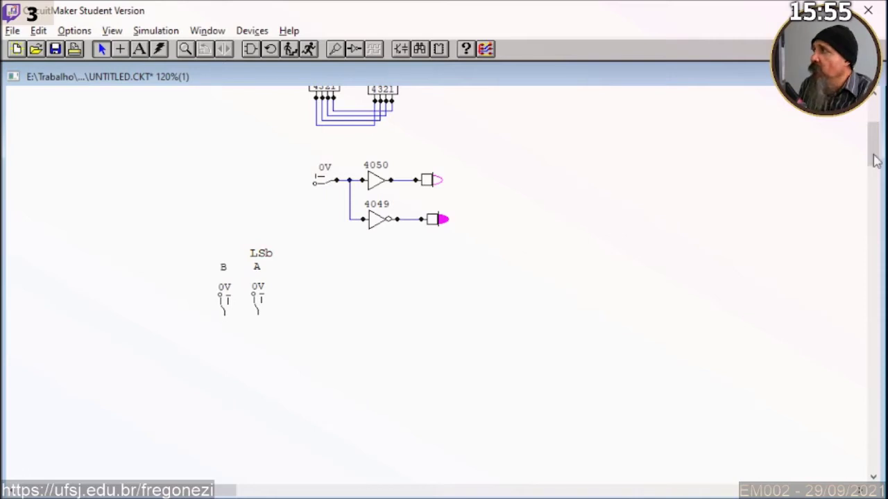
pyautogui.moveTo(867, 165); pyautogui.dragTo(869, 179)
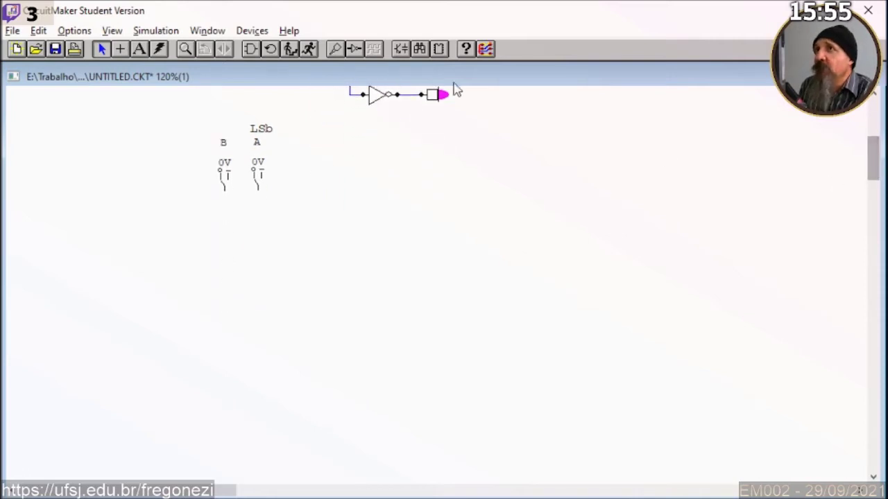
# Draw long parallel vertical wires down from the output pins of logic switches A and B
pyautogui.click(120, 49)
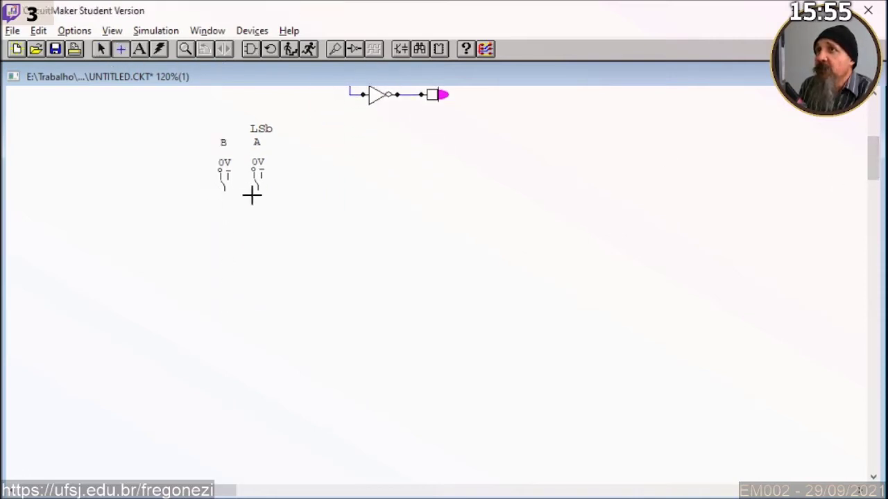
pyautogui.moveTo(257, 192); pyautogui.dragTo(258, 463)
pyautogui.moveTo(224, 192); pyautogui.dragTo(225, 461)
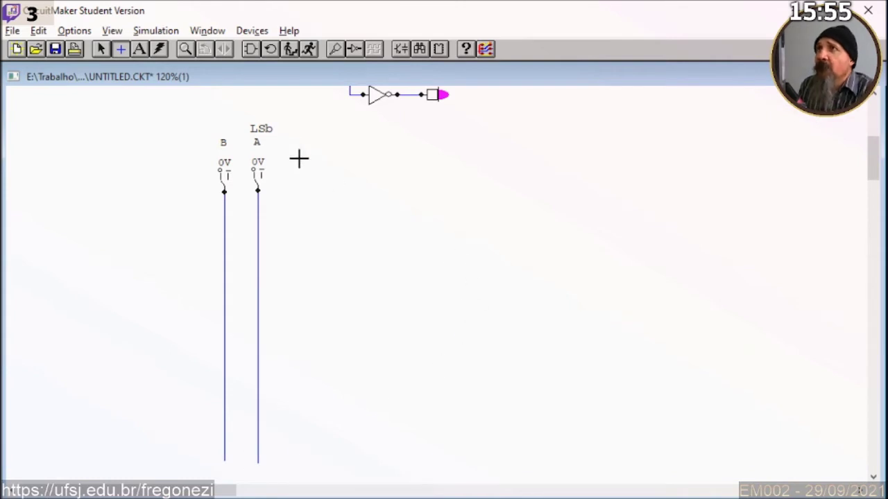
# Place a 74LS08 2-input AND gate from the Digital Basics gates just right of the upper part of wire A
pyautogui.click(251, 30)
pyautogui.click(263, 50)
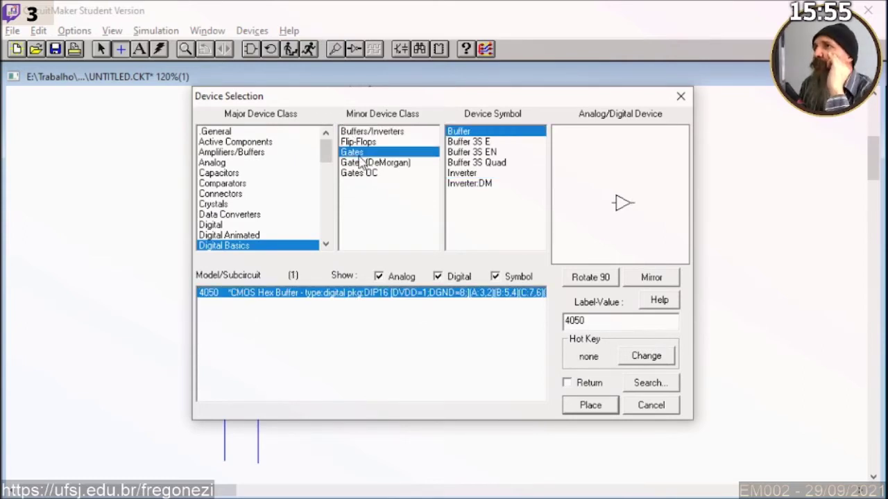
pyautogui.click(360, 154)
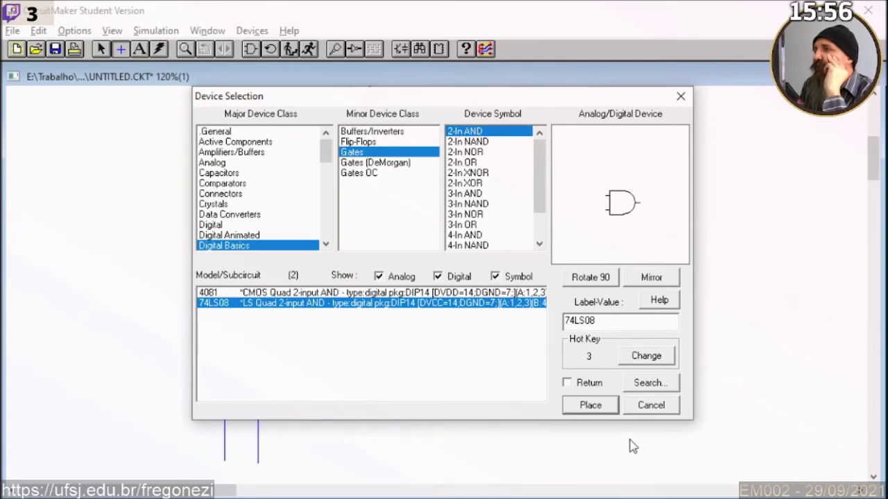
pyautogui.click(215, 296)
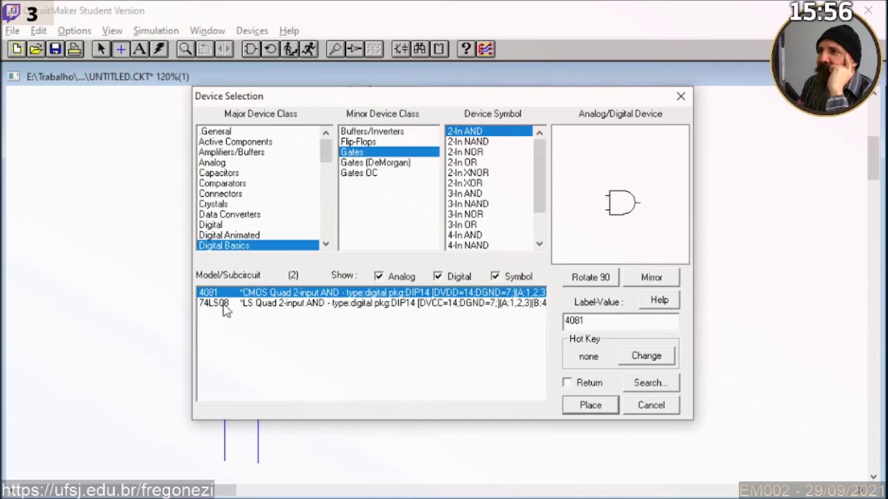
pyautogui.click(215, 305)
pyautogui.click(589, 407)
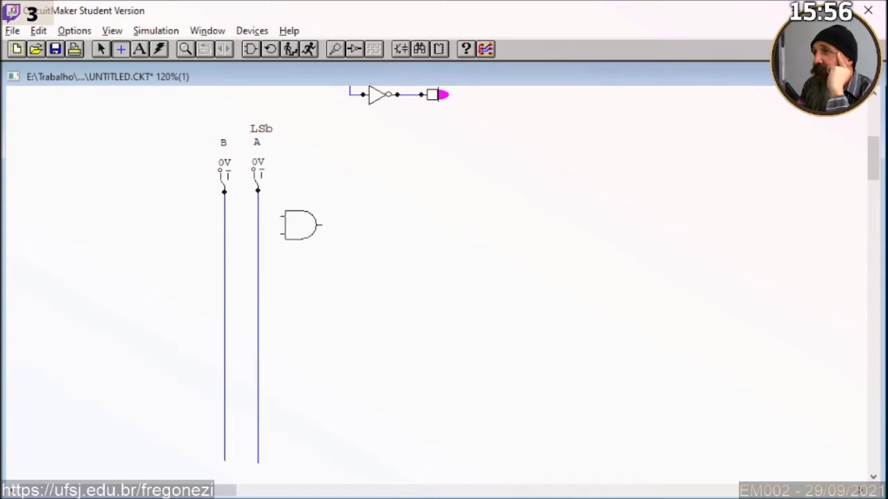
pyautogui.click(312, 224)
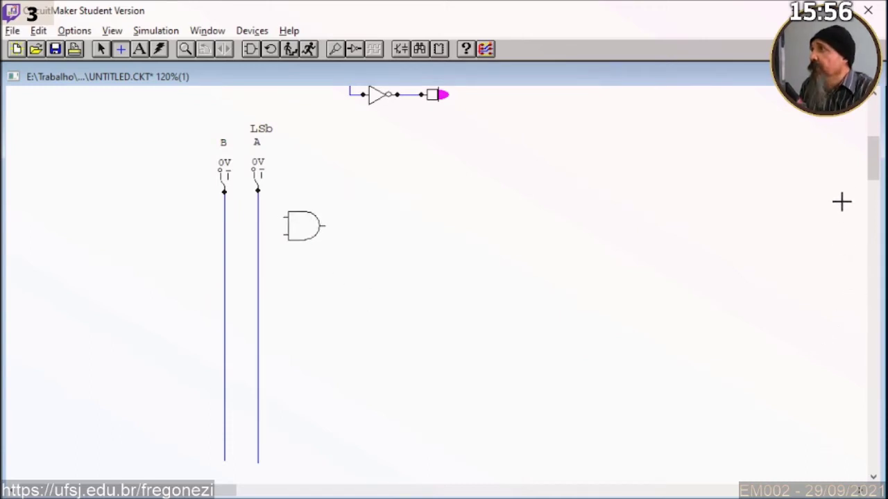
# Duplicate the 4049 inverter's output wire and logic display, and attach the copy to the AND gate's output
pyautogui.click(101, 49)
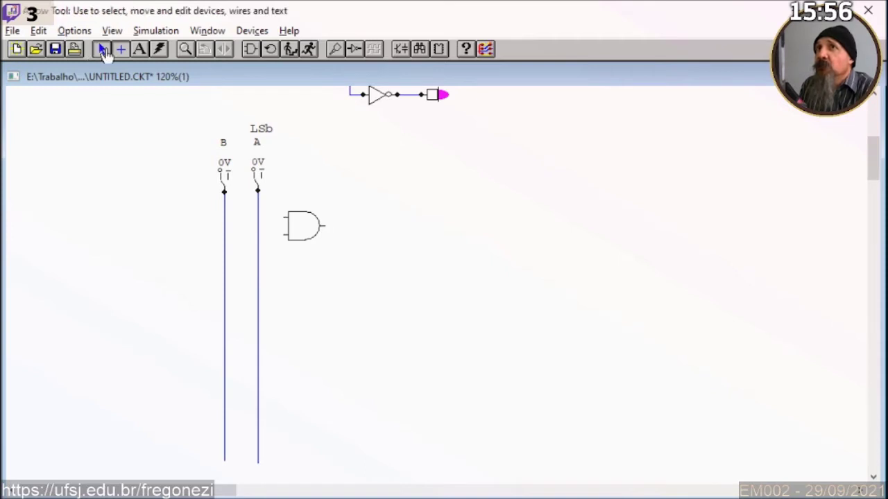
pyautogui.moveTo(872, 161); pyautogui.dragTo(872, 150)
pyautogui.moveTo(470, 160); pyautogui.dragTo(406, 206)
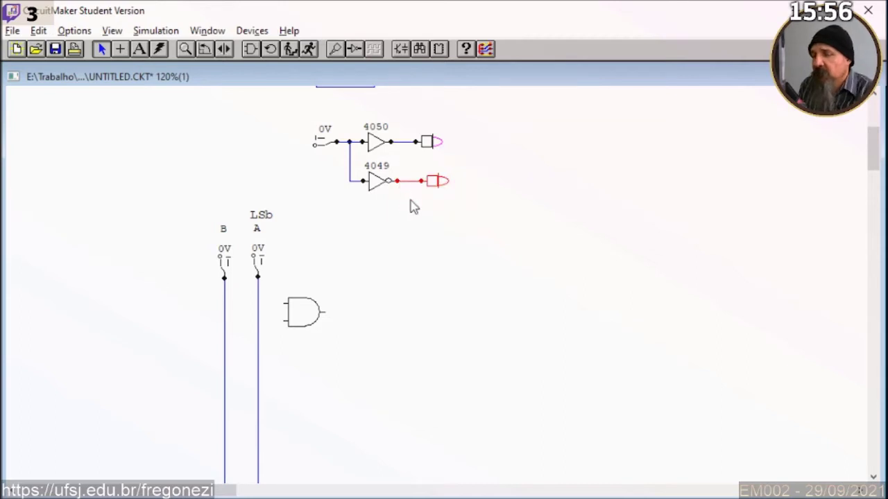
pyautogui.hotkey('ctrl', 'd')
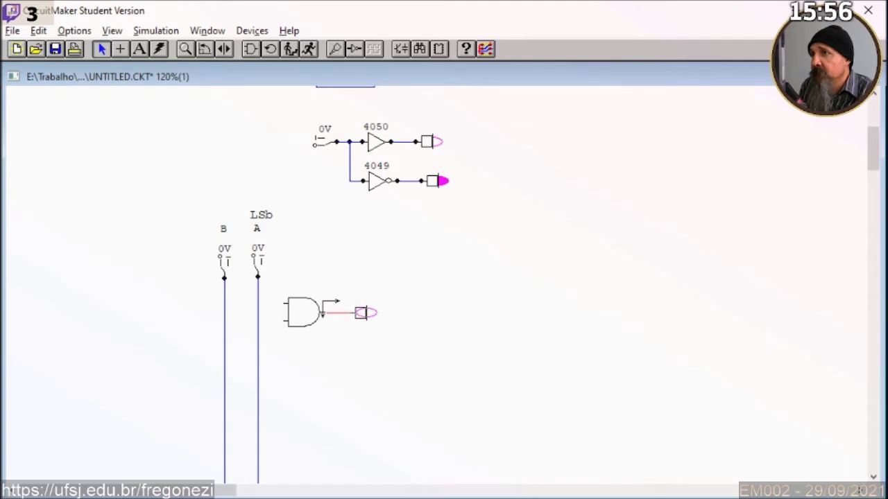
pyautogui.click(393, 312)
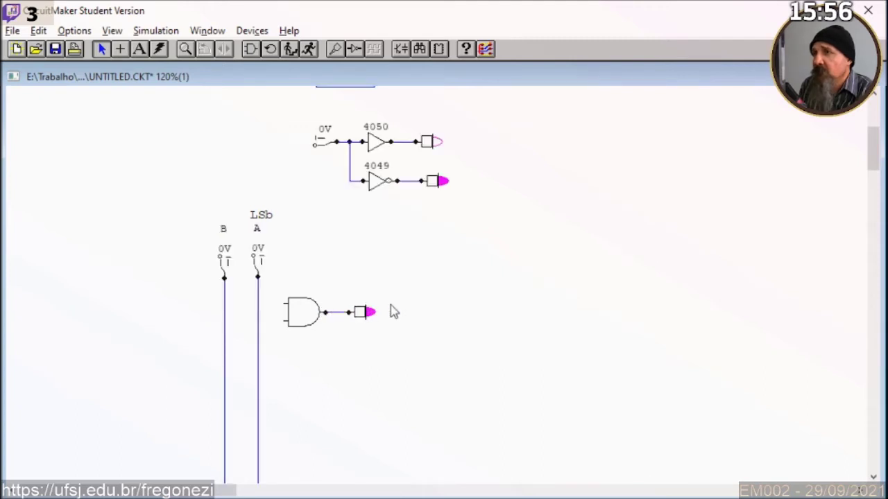
# Wire the AND gate's upper input to line A and its lower input to line B
pyautogui.click(134, 53)
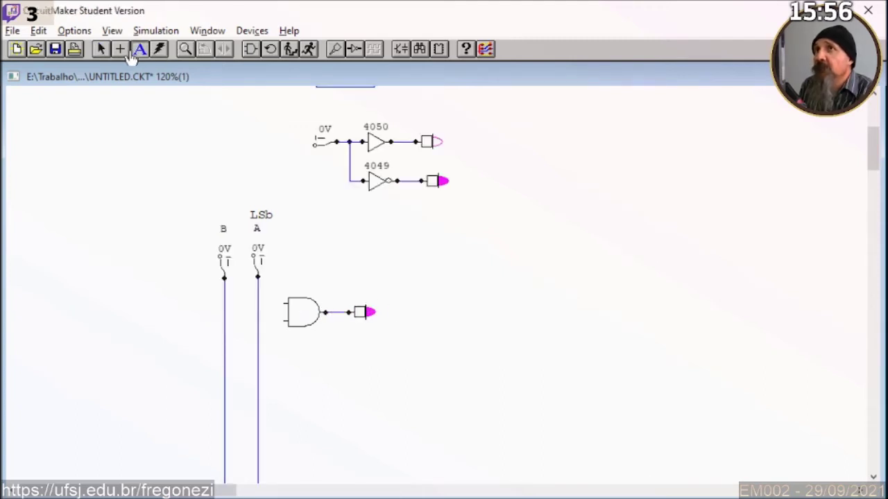
pyautogui.click(120, 50)
pyautogui.moveTo(282, 303)
pyautogui.mouseDown()
pyautogui.moveTo(256, 303)
pyautogui.moveTo(243, 321)
pyautogui.moveTo(224, 320)
pyautogui.mouseUp()
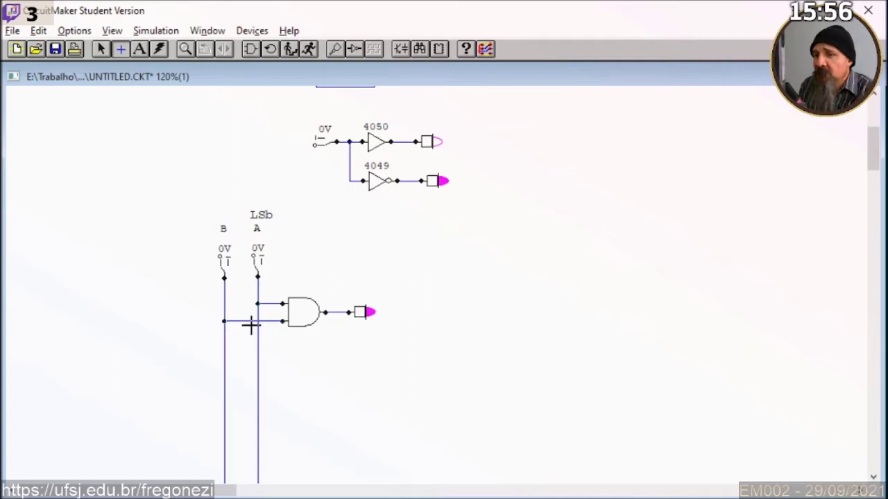
pyautogui.click(103, 50)
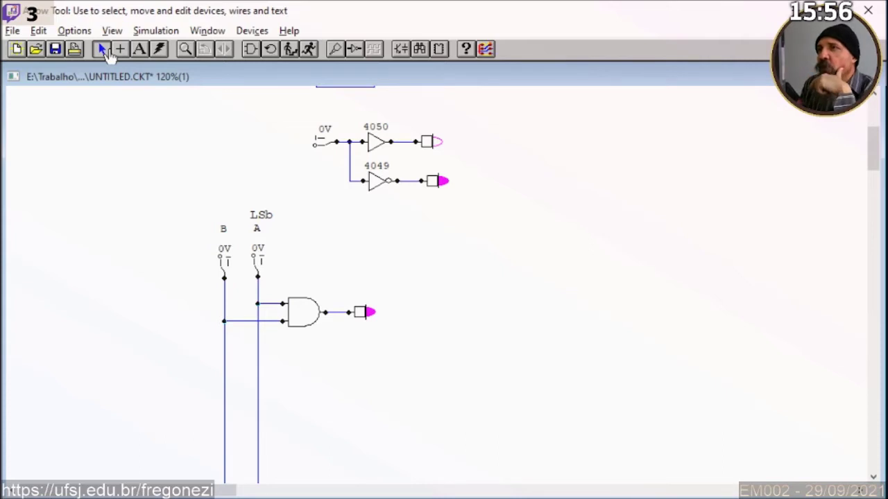
# Simulate the circuit with logic-state tracing on, testing the AND gate with A alone high, B alone high, and both high
pyautogui.click(308, 53)
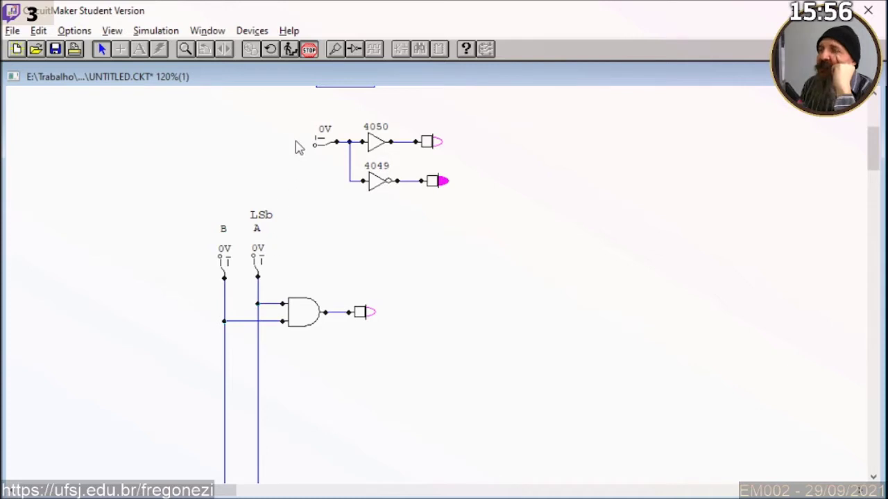
pyautogui.click(354, 49)
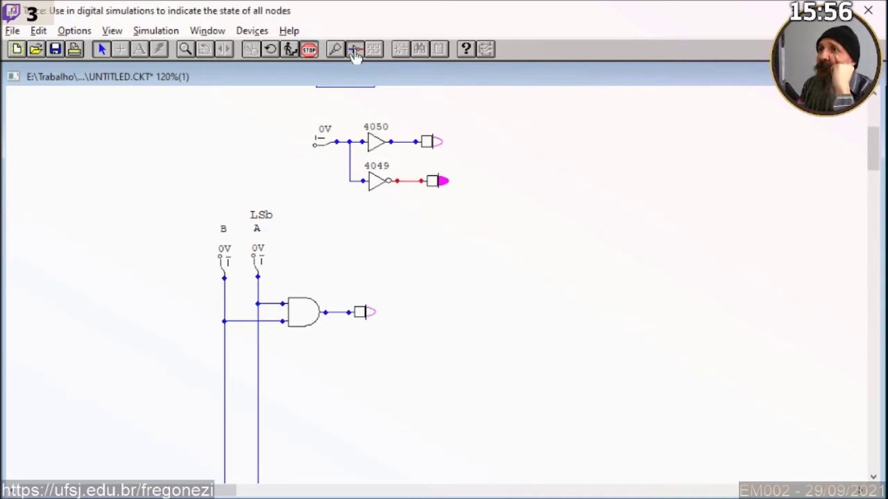
pyautogui.click(259, 272)
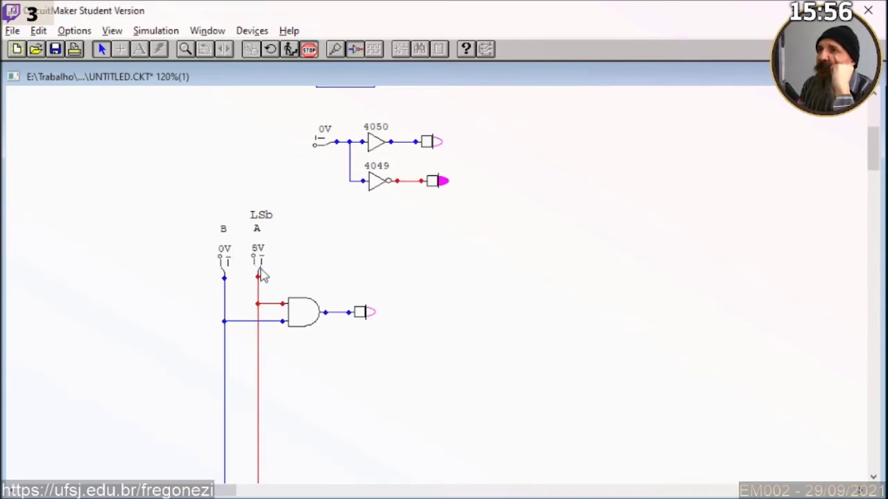
pyautogui.click(257, 271)
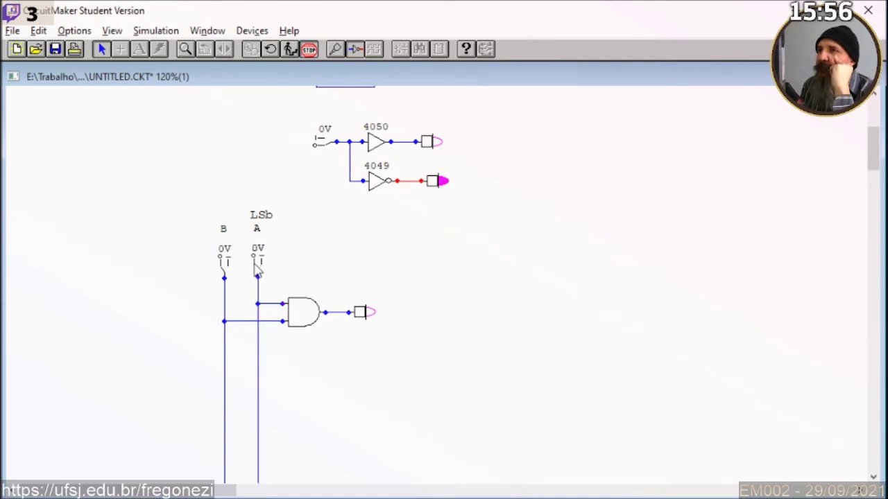
pyautogui.click(224, 273)
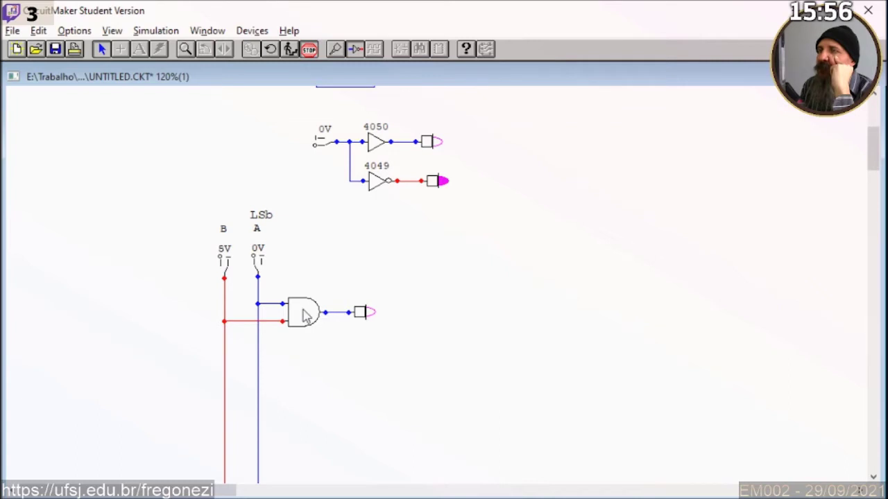
pyautogui.click(258, 268)
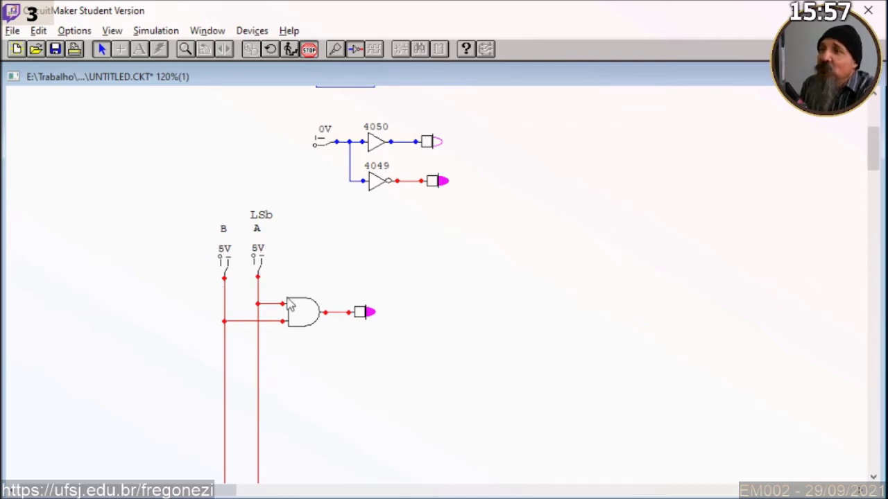
# Stop and reset the simulation, with logic-state tracing turned off
pyautogui.click(309, 50)
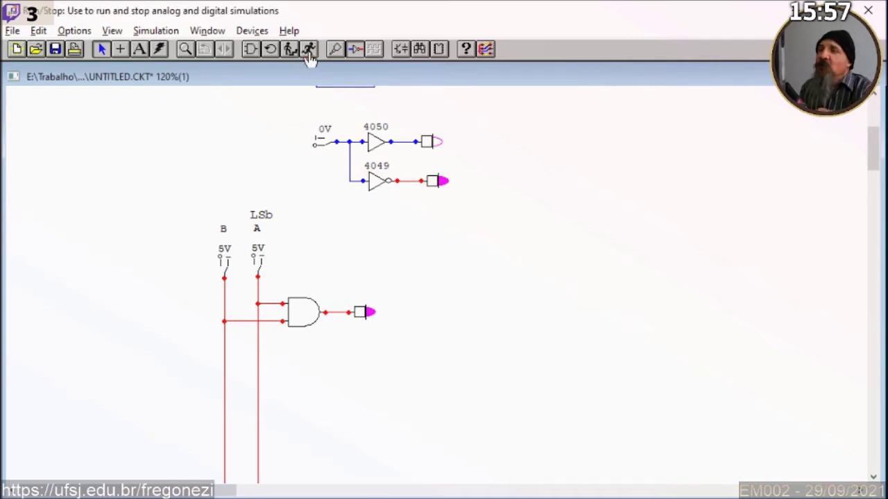
pyautogui.click(353, 53)
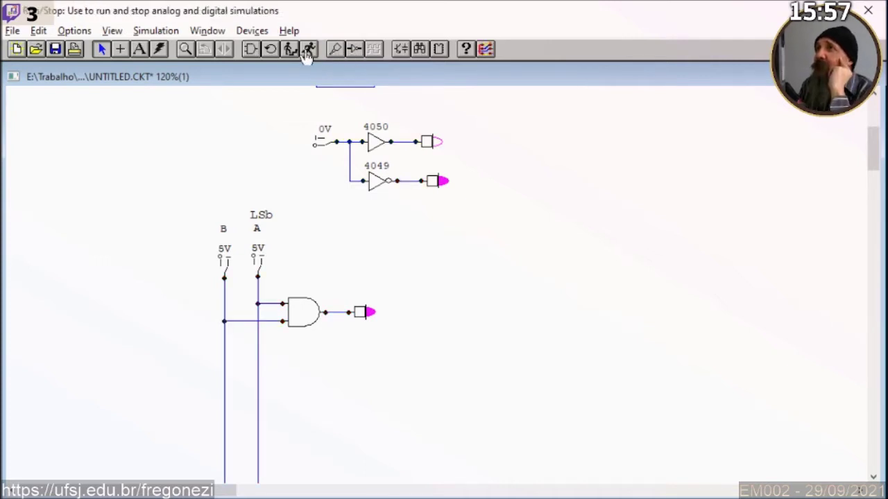
pyautogui.click(272, 51)
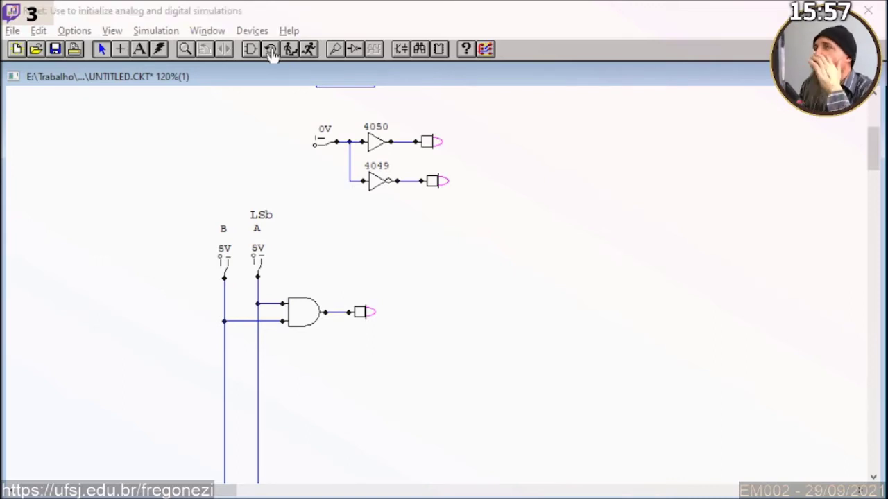
# Place a 74LS32 2-input OR gate directly below the AND gate
pyautogui.click(251, 31)
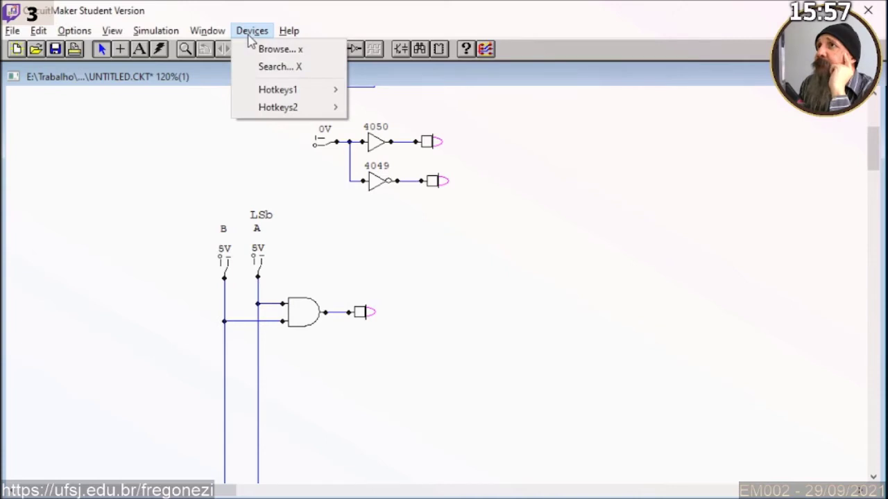
pyautogui.click(258, 48)
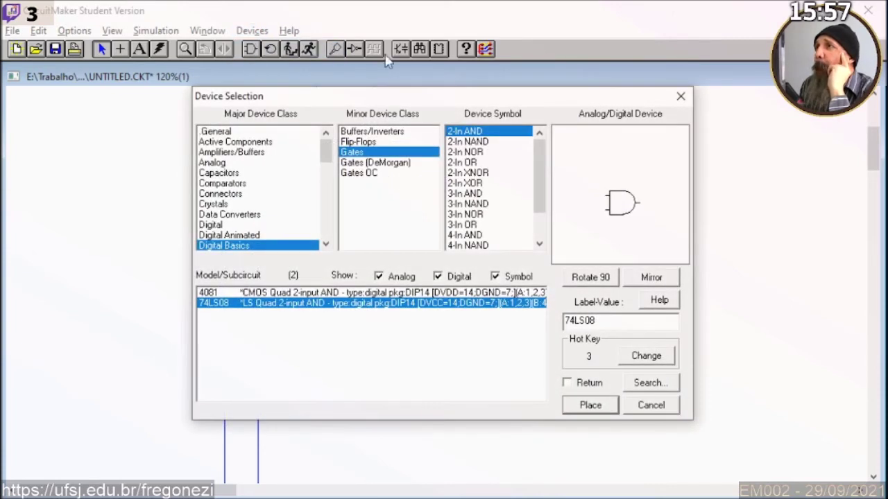
pyautogui.click(463, 163)
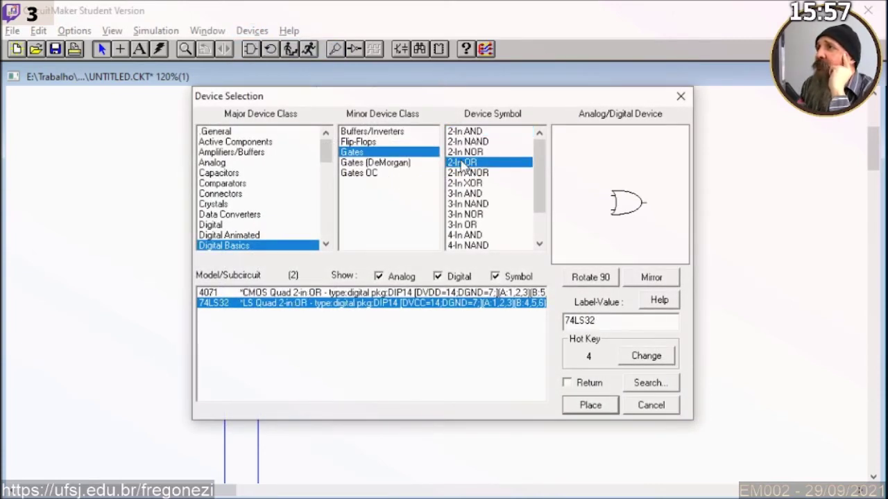
pyautogui.click(223, 294)
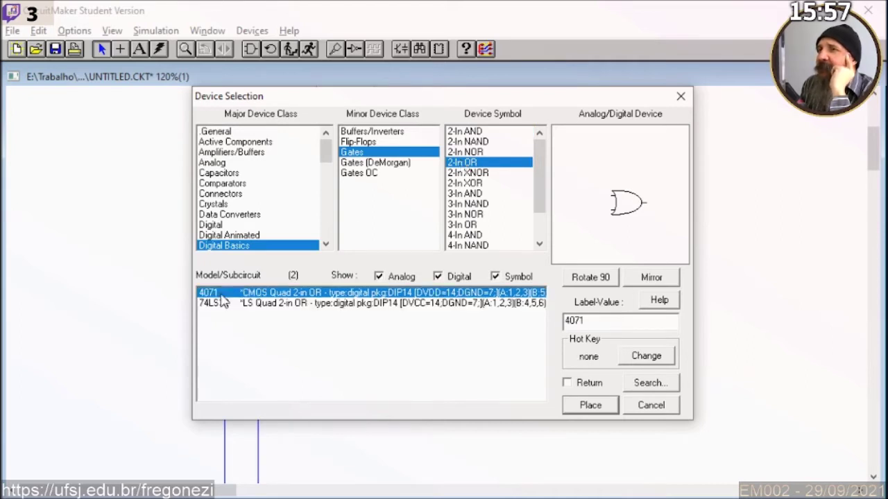
pyautogui.click(218, 306)
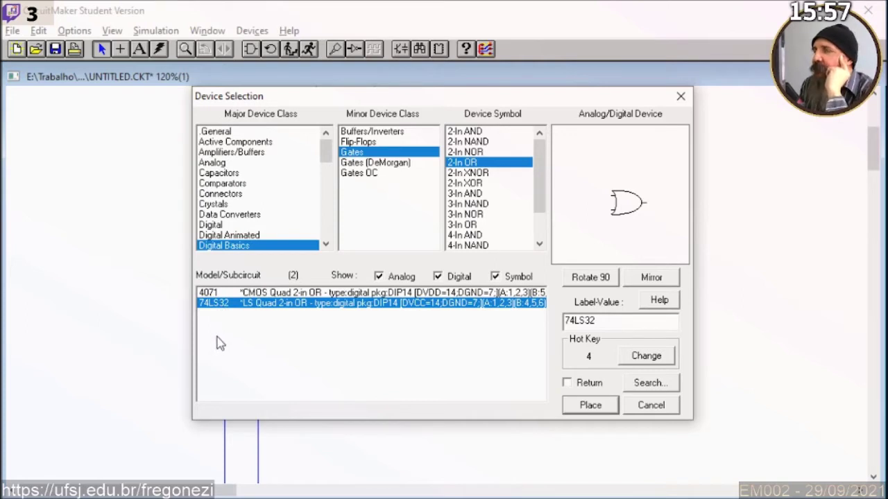
pyautogui.click(590, 405)
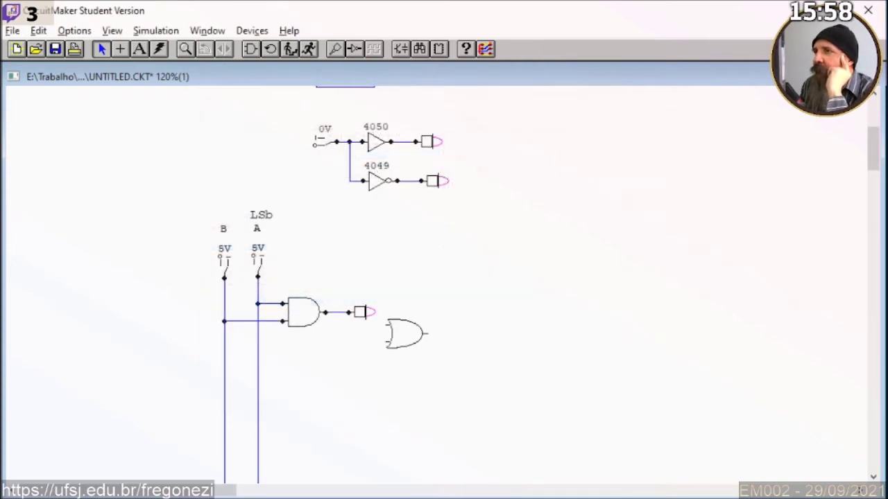
pyautogui.click(297, 366)
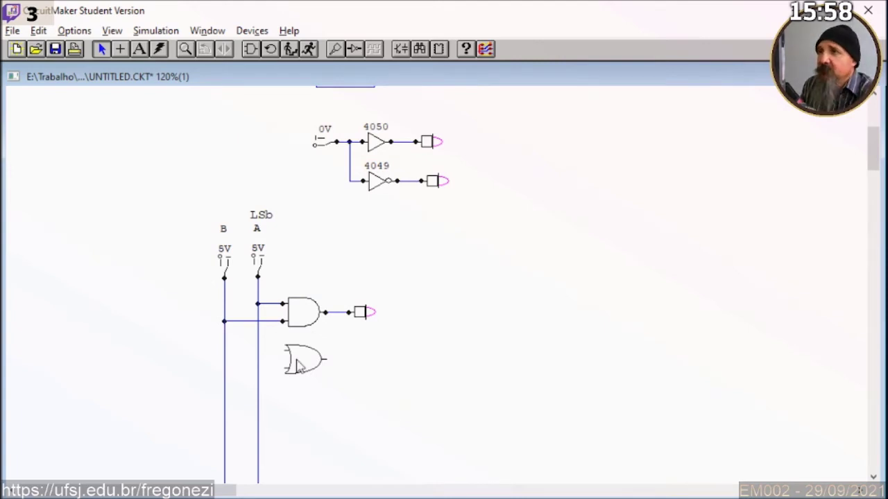
# Wire the OR gate's upper input to line A and its lower input to line B
pyautogui.click(120, 51)
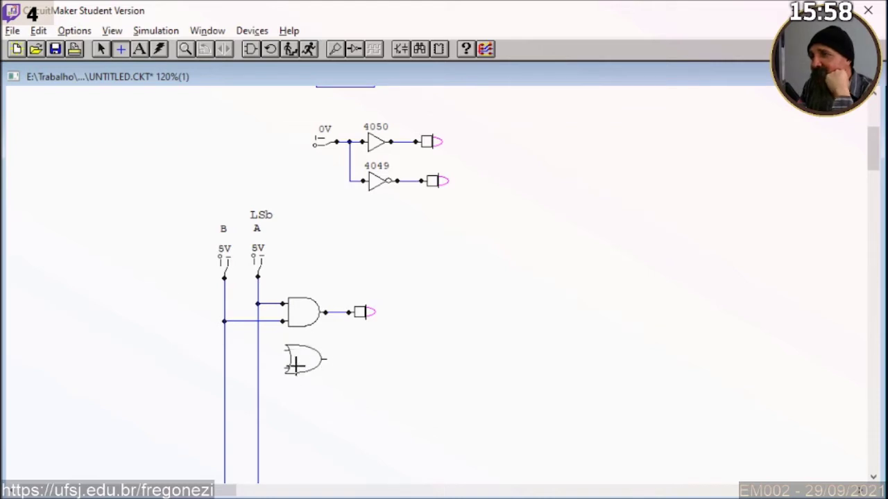
pyautogui.moveTo(285, 350)
pyautogui.mouseDown()
pyautogui.moveTo(258, 350)
pyautogui.moveTo(223, 367)
pyautogui.mouseUp()
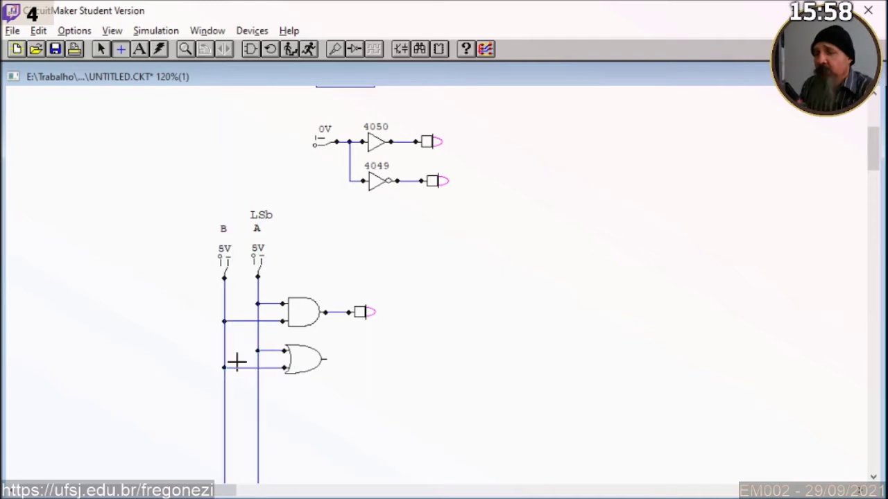
pyautogui.click(103, 52)
# Duplicate the AND gate's output wire and logic display, and attach the copy to the OR gate's output
pyautogui.moveTo(403, 257); pyautogui.dragTo(333, 341)
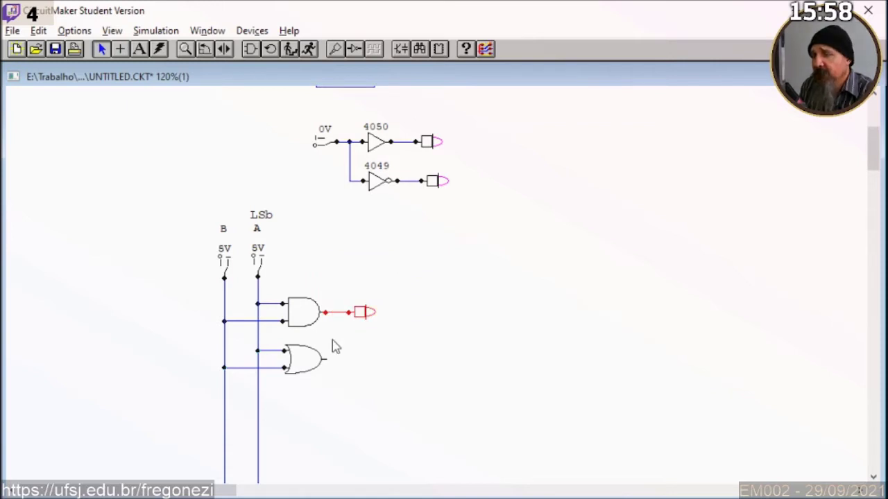
pyautogui.hotkey('ctrl', 'd')
pyautogui.moveTo(325, 345); pyautogui.dragTo(326, 347)
pyautogui.click(318, 369)
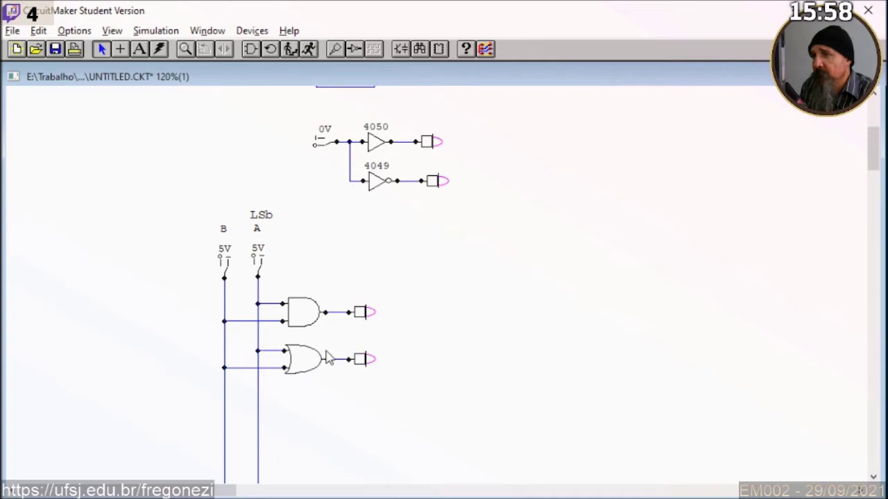
# Set switches A and B to 0V and run the simulation with logic-state tracing turned on
pyautogui.click(310, 50)
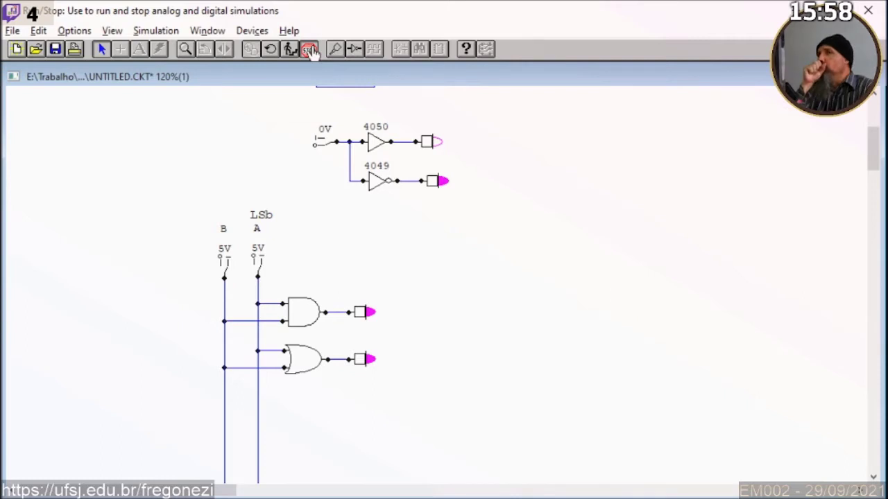
pyautogui.click(310, 50)
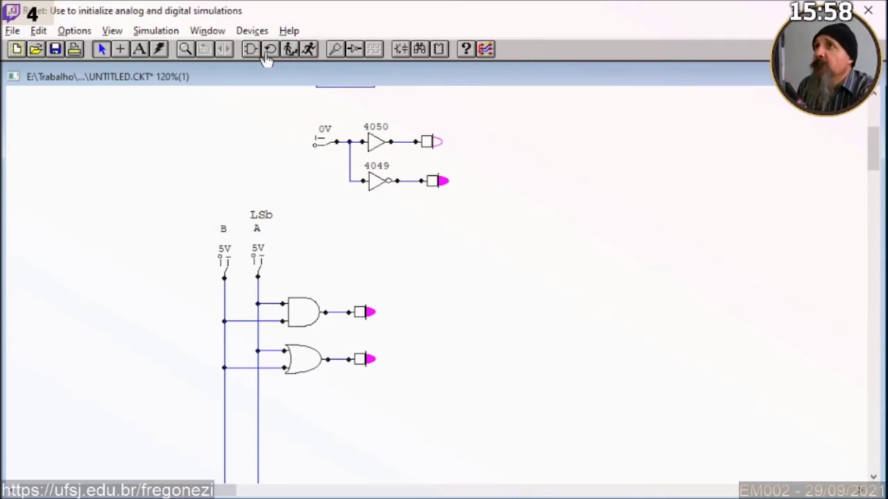
pyautogui.click(256, 269)
pyautogui.click(225, 270)
pyautogui.click(310, 50)
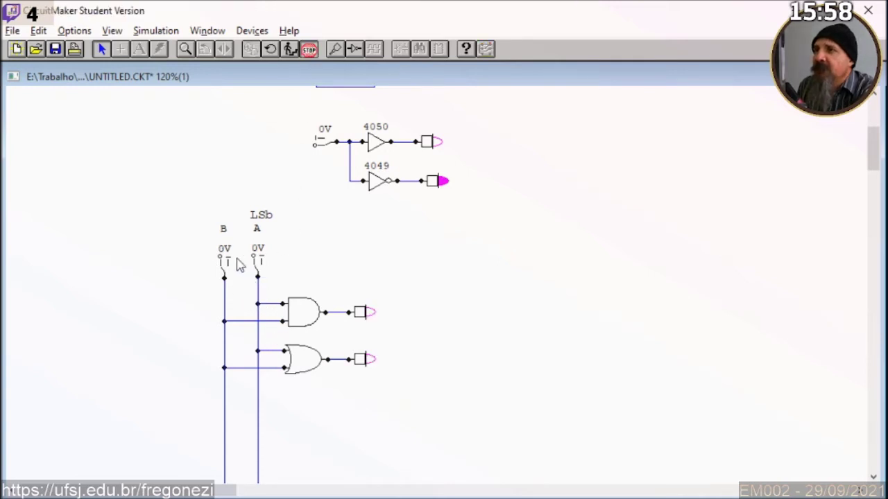
pyautogui.click(354, 50)
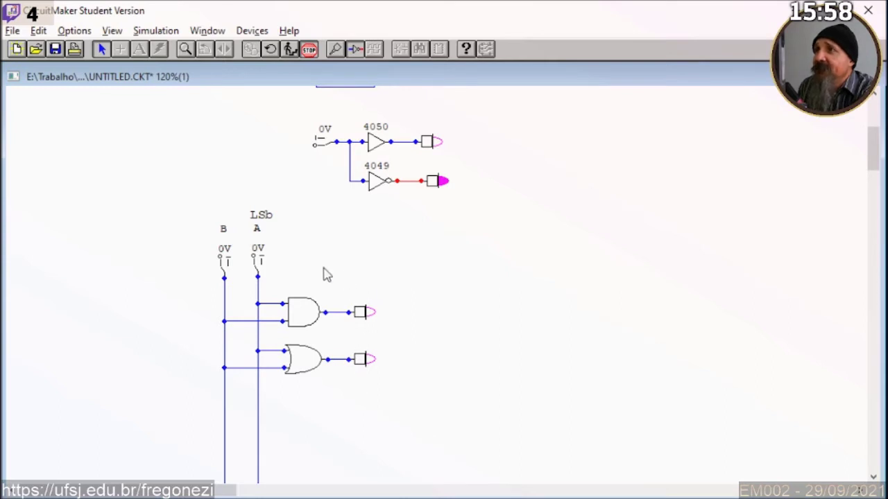
# Test the AND and OR gates with A only, B only and both switches at 5V, returning both to 0V
pyautogui.click(259, 272)
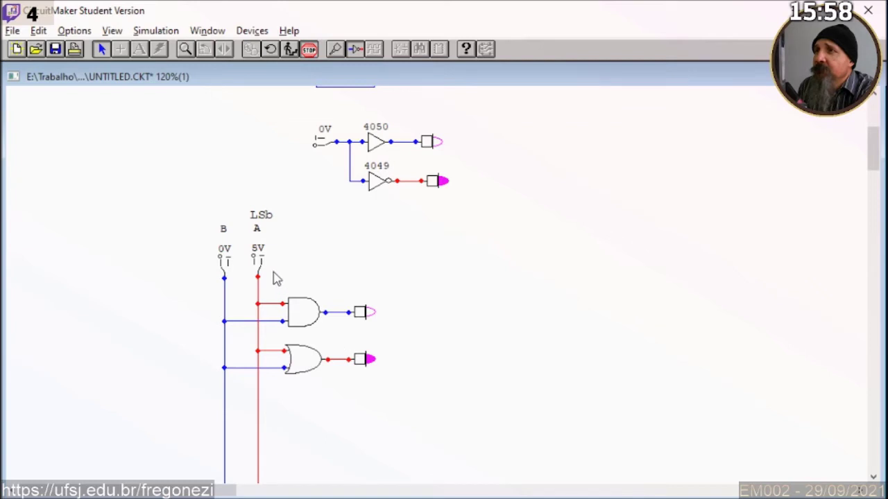
pyautogui.click(259, 272)
pyautogui.click(225, 273)
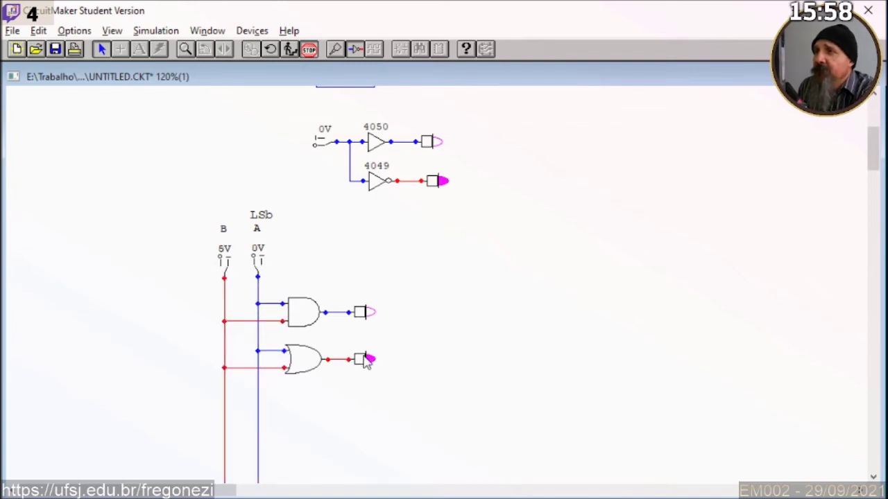
pyautogui.click(259, 273)
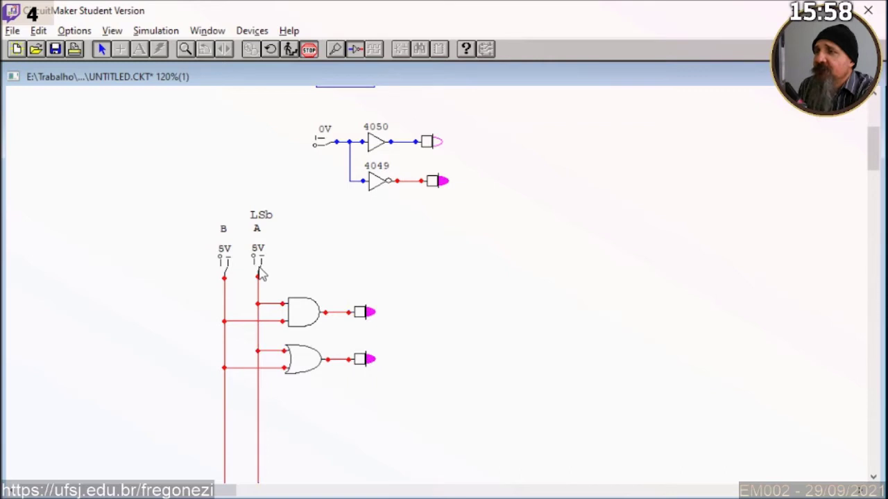
pyautogui.click(259, 273)
pyautogui.click(225, 274)
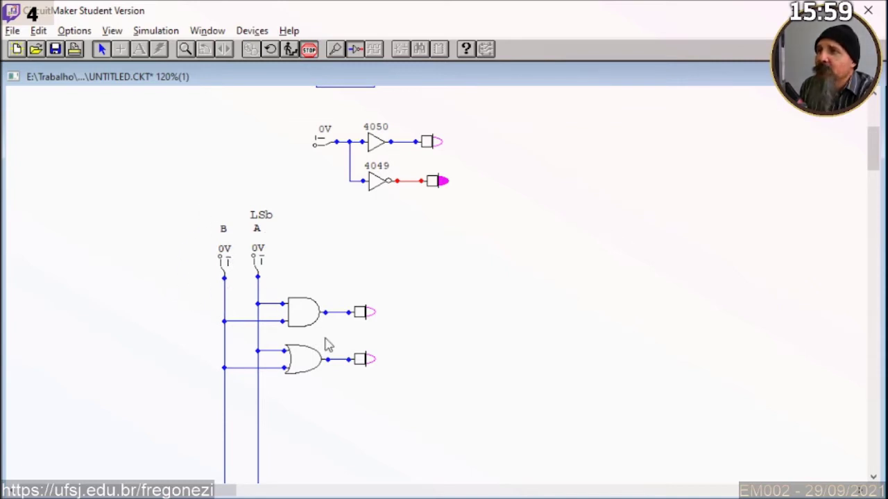
# Stop the simulation, try flipping switch A while it is stopped, and run the simulation again
pyautogui.click(310, 52)
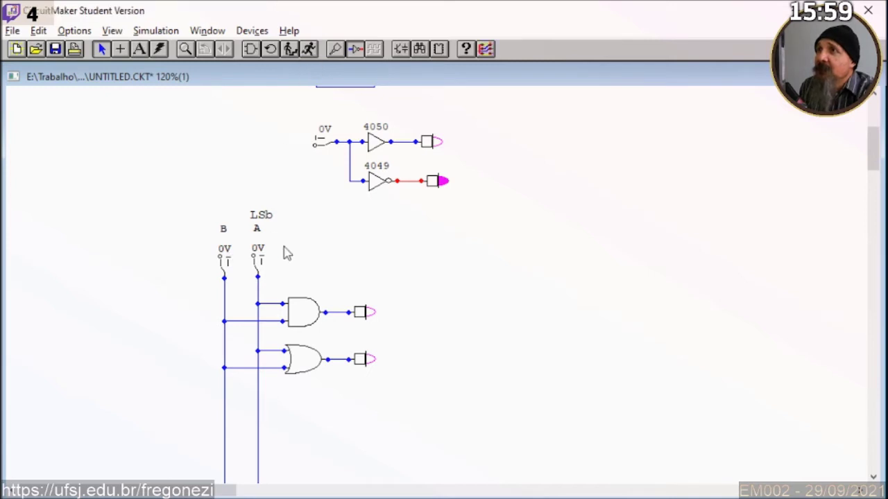
pyautogui.click(264, 272)
pyautogui.click(260, 273)
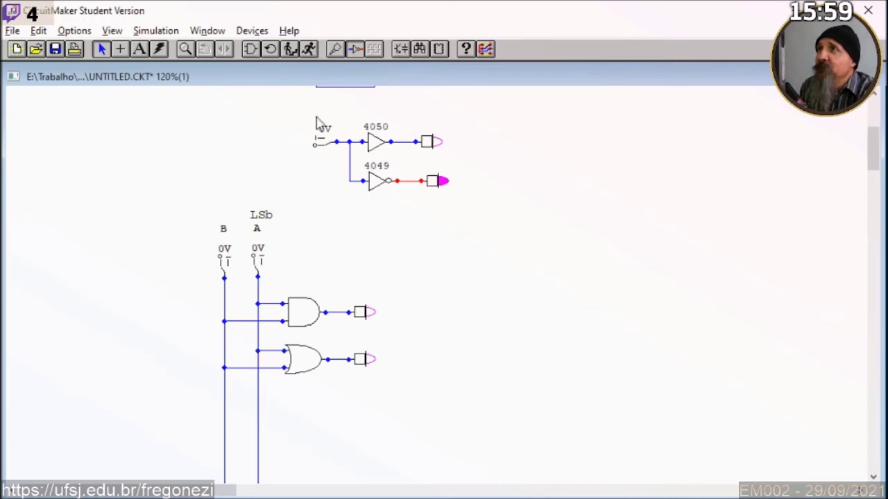
pyautogui.click(309, 50)
# Flip switches A and B individually several times to compare both gate outputs, leave both at 0V, and stop the simulation
pyautogui.click(260, 269)
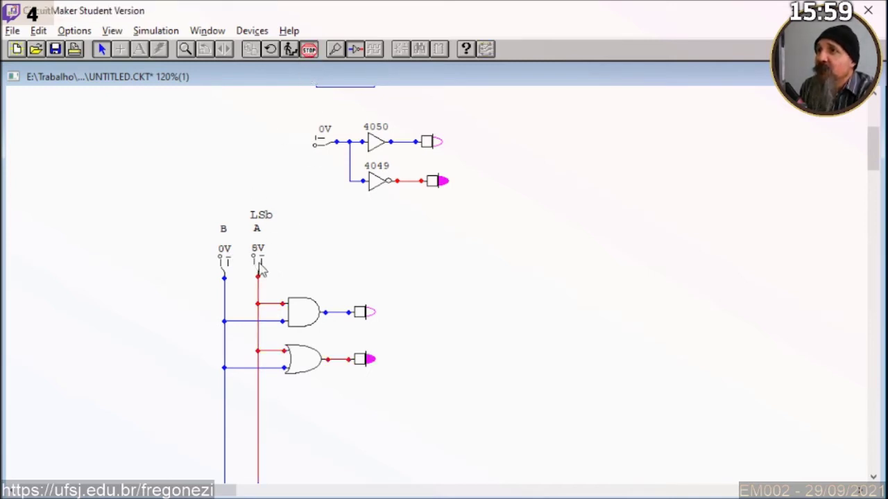
pyautogui.click(261, 270)
pyautogui.click(224, 271)
pyautogui.click(224, 271)
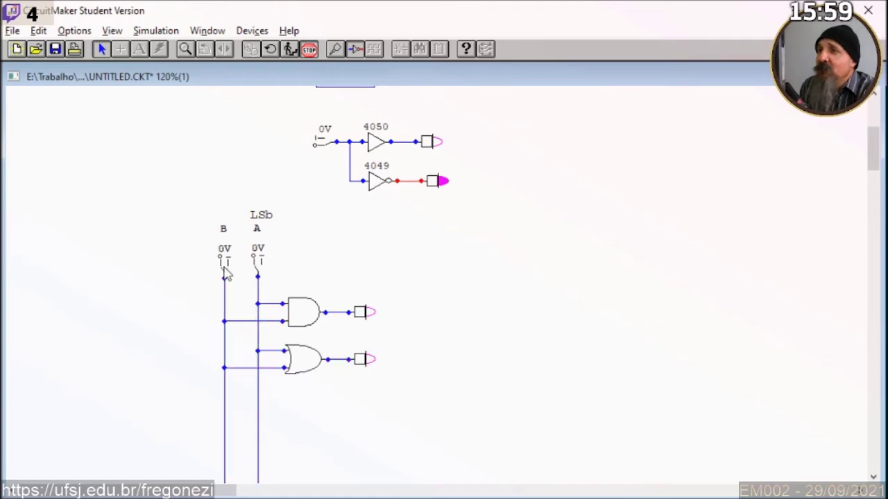
pyautogui.click(260, 272)
pyautogui.click(259, 272)
pyautogui.click(229, 273)
pyautogui.click(229, 273)
pyautogui.click(229, 272)
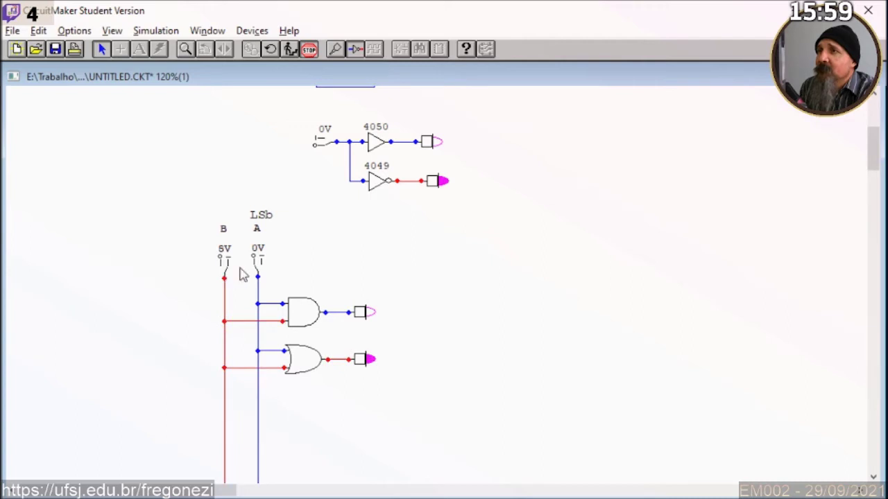
pyautogui.click(258, 273)
pyautogui.click(257, 273)
pyautogui.click(228, 275)
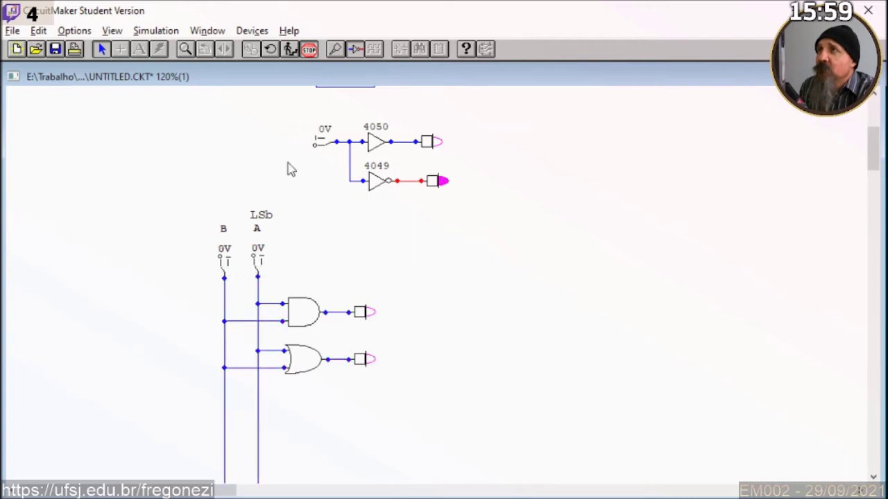
pyautogui.click(308, 56)
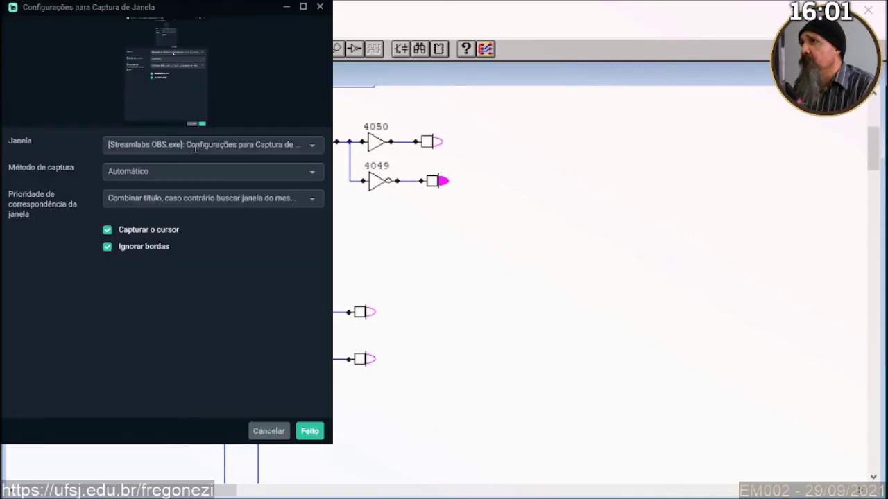
# Switch to Streamlabs OBS and change which window the Window Capture (2) source captures
pyautogui.click(195, 148)
pyautogui.click(208, 184)
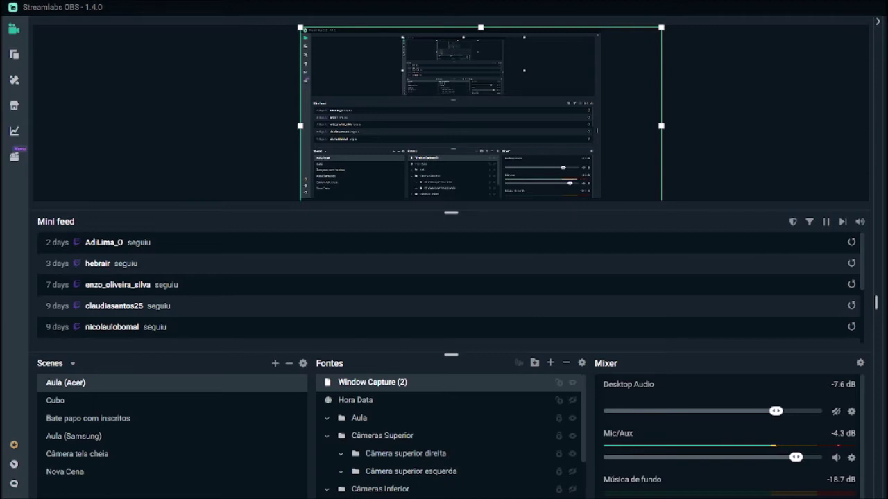
pyautogui.click(717, 134)
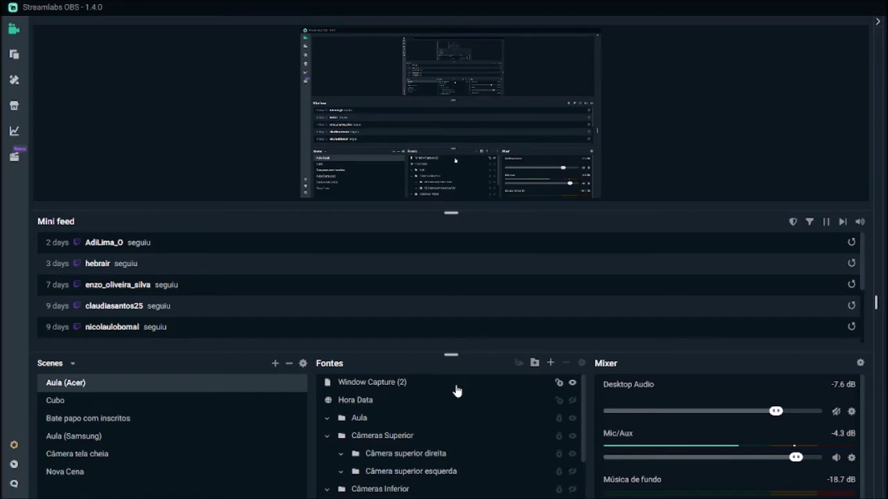
pyautogui.click(412, 389)
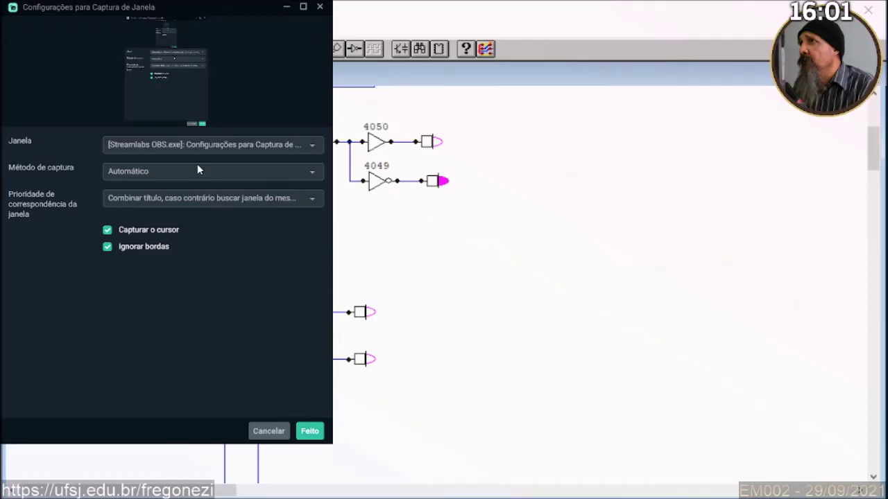
pyautogui.click(201, 144)
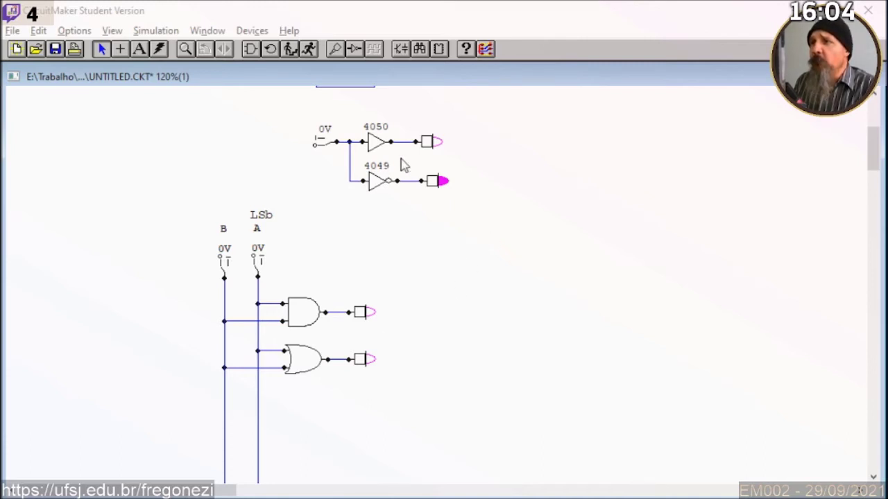
# Place a 74LS00 2-input NAND gate directly below the OR gate
pyautogui.click(253, 32)
pyautogui.click(258, 48)
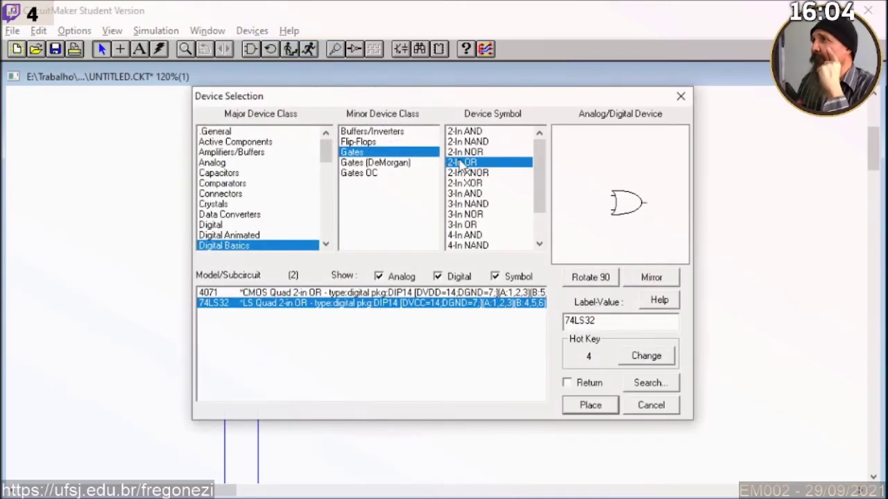
pyautogui.click(462, 143)
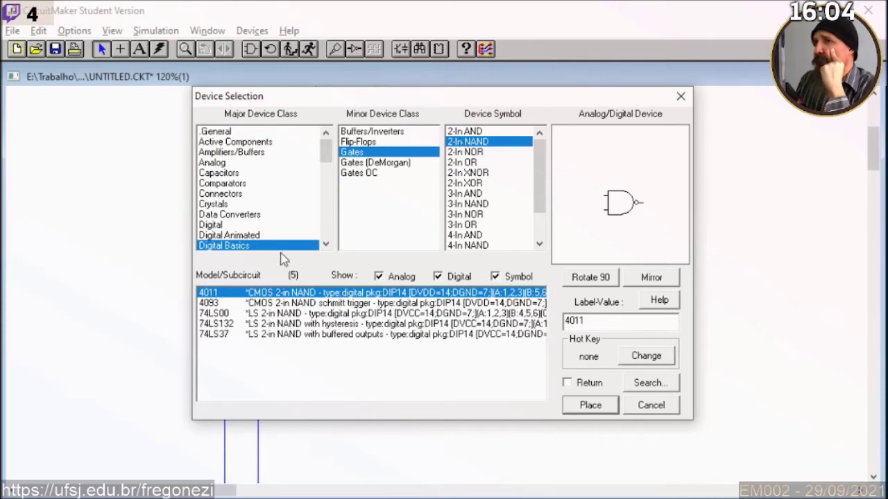
pyautogui.click(218, 314)
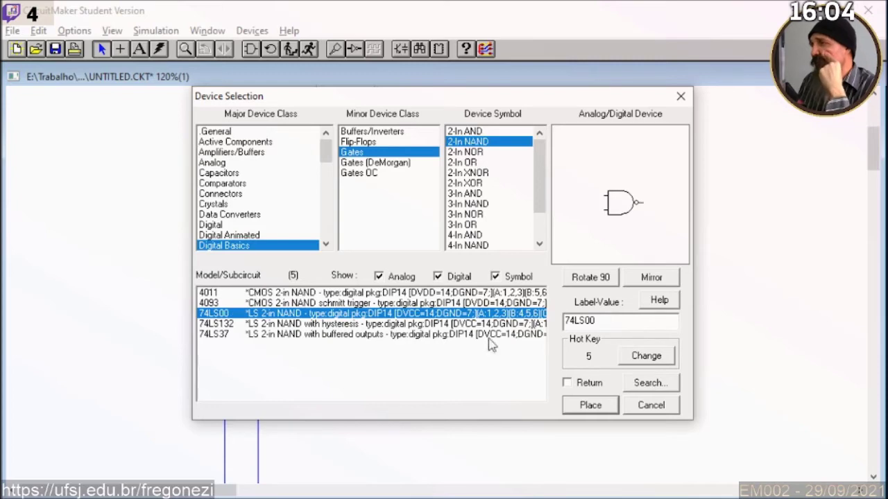
pyautogui.click(613, 406)
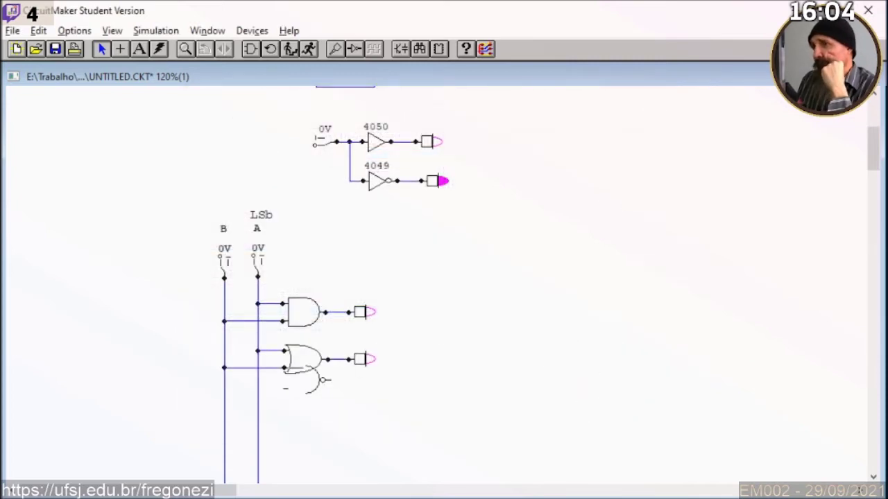
pyautogui.click(304, 402)
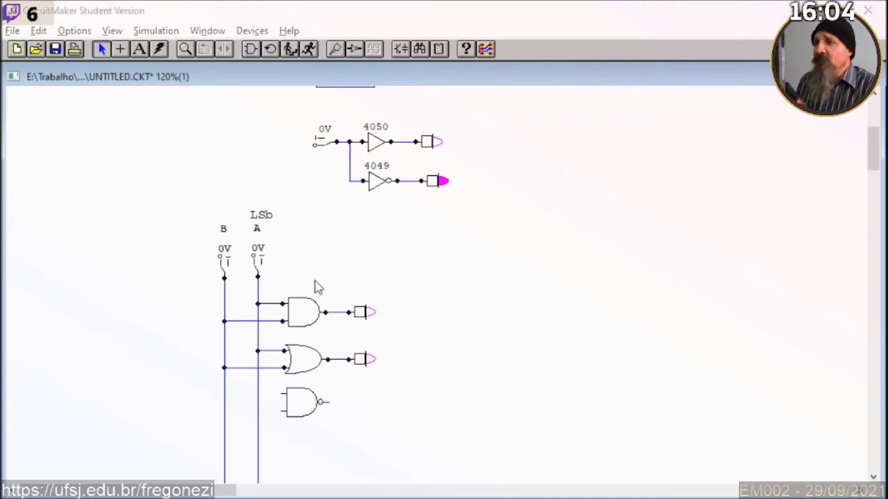
# Attach a copy of the 4049 inverter to the NAND gate's output, select both devices, and delete the inverter copy
pyautogui.click(303, 411)
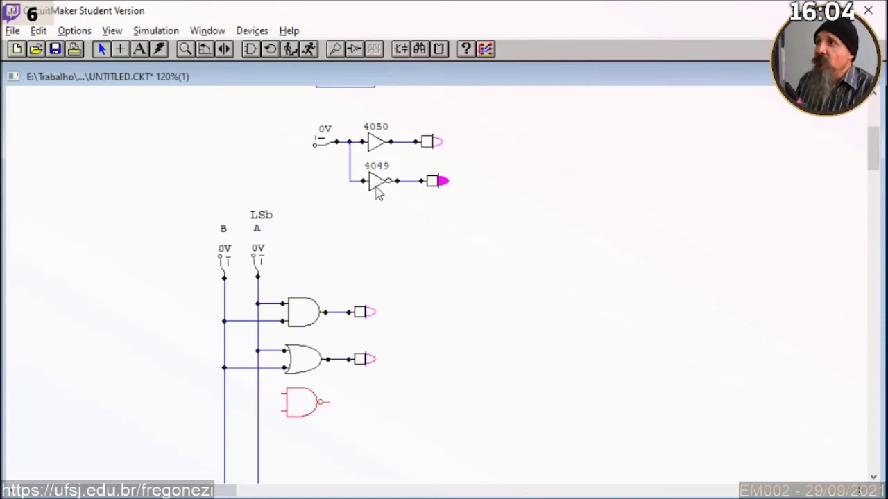
pyautogui.keyDown('ctrl'); pyautogui.moveTo(377, 188); pyautogui.dragTo(327, 381); pyautogui.keyUp('ctrl')
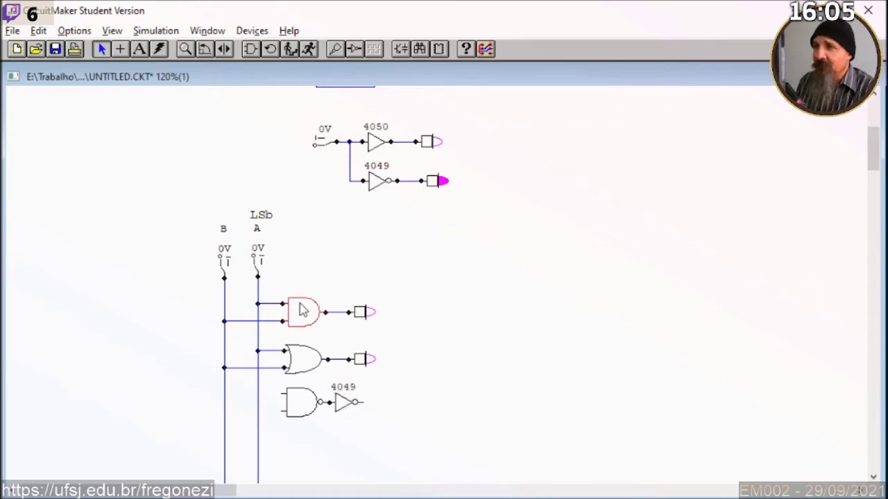
pyautogui.click(297, 402)
pyautogui.keyDown('shift'); pyautogui.click(350, 404); pyautogui.keyUp('shift')
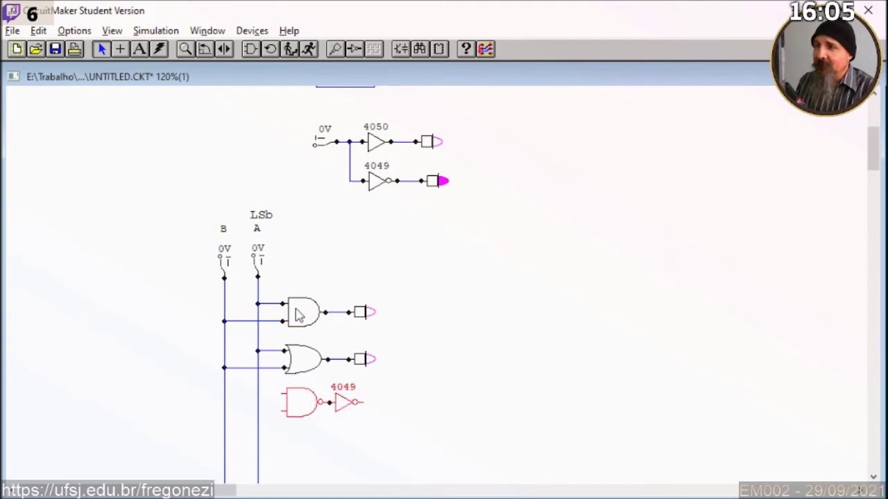
pyautogui.click(351, 423)
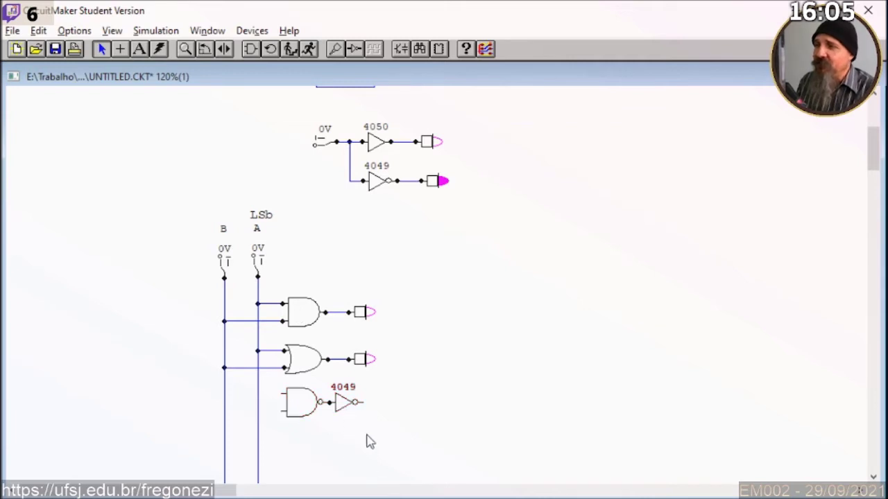
pyautogui.press('Delete')
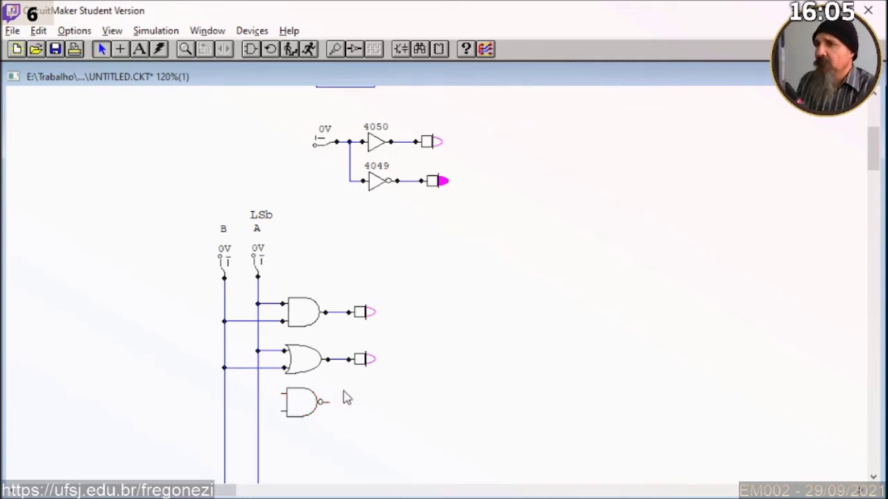
# Make the AND gate's 74LS08 label-value visible in its device data
pyautogui.rightClick(293, 300)
pyautogui.click(339, 350)
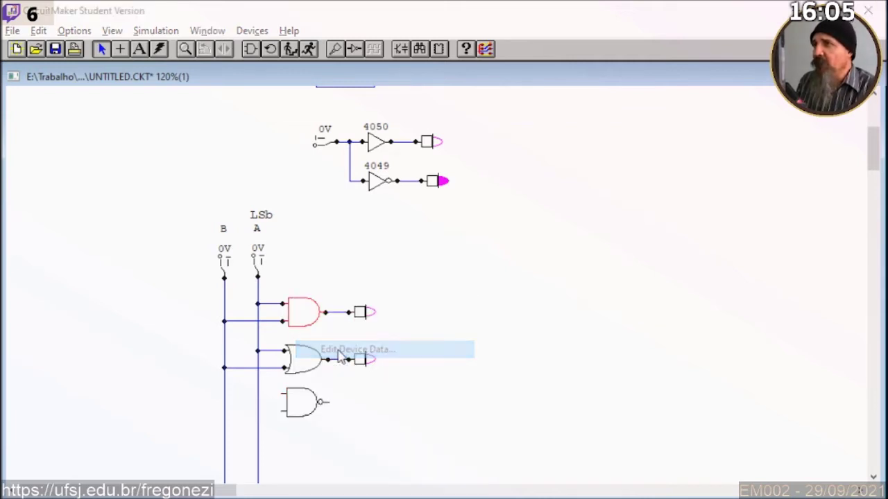
pyautogui.click(515, 157)
pyautogui.click(515, 157)
pyautogui.click(515, 158)
pyautogui.click(515, 157)
pyautogui.click(516, 135)
pyautogui.click(472, 401)
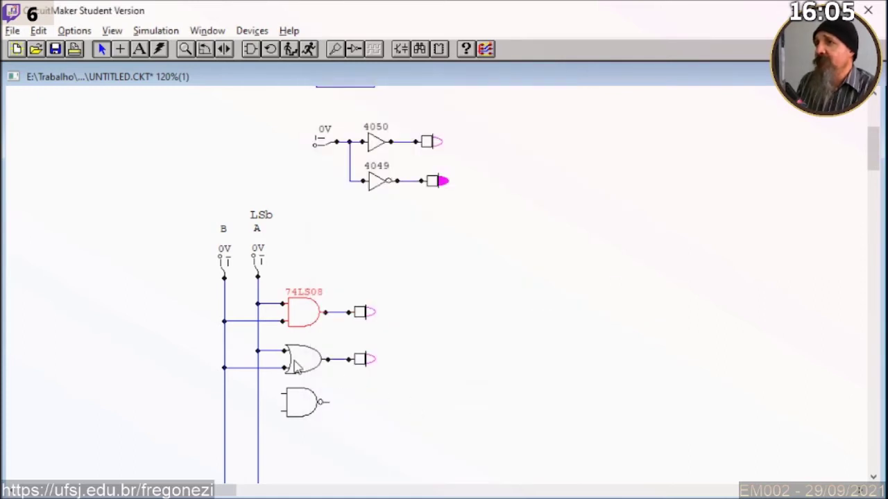
# Make the OR gate's 74LS32 label-value visible and hide its designation
pyautogui.rightClick(308, 359)
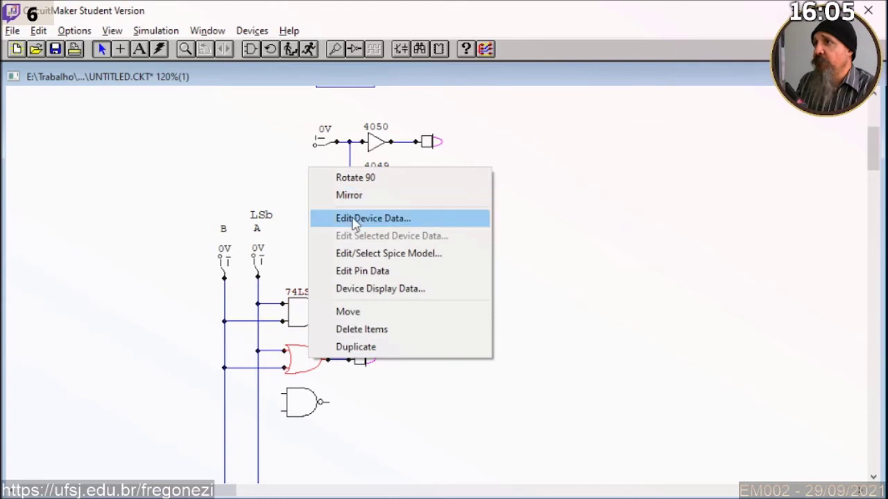
pyautogui.click(398, 218)
pyautogui.click(515, 158)
pyautogui.click(516, 136)
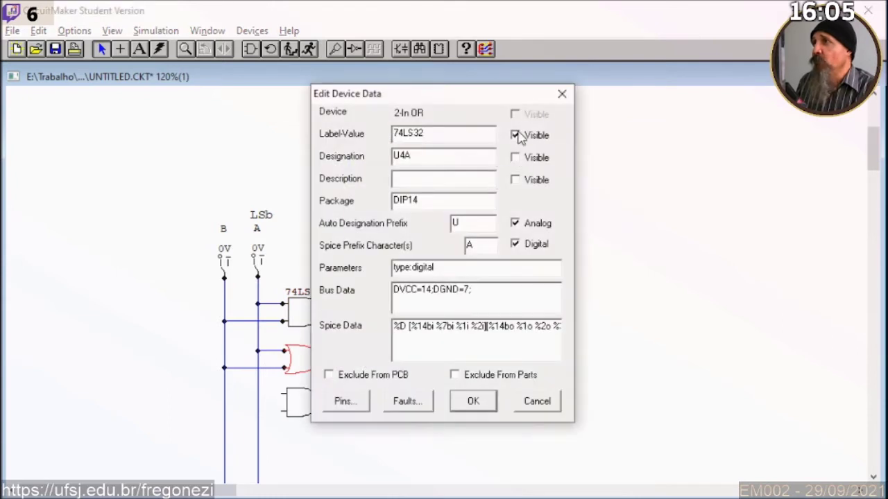
pyautogui.click(473, 400)
# Make the NAND gate's 74LS00 label-value visible and hide its designation
pyautogui.rightClick(297, 408)
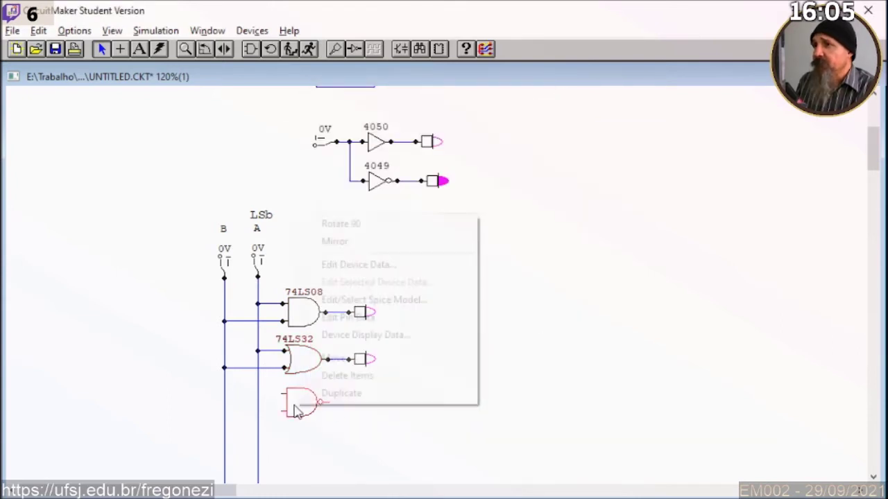
pyautogui.click(344, 265)
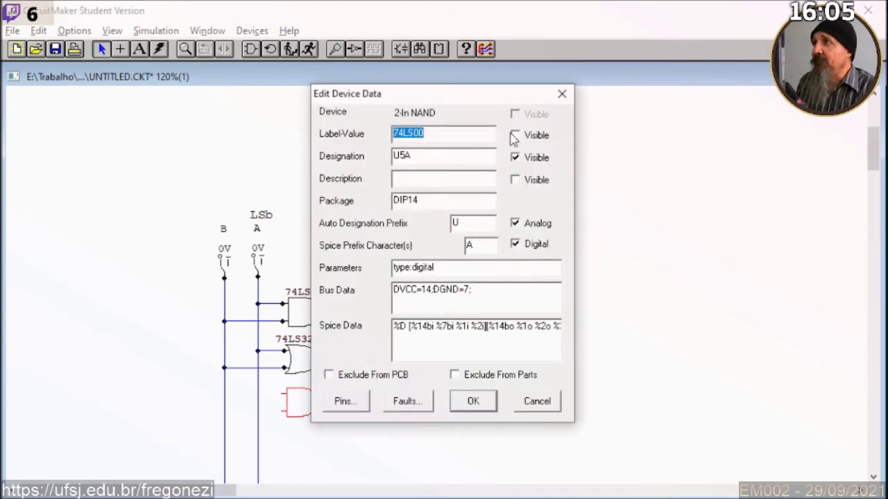
pyautogui.click(515, 158)
pyautogui.click(515, 135)
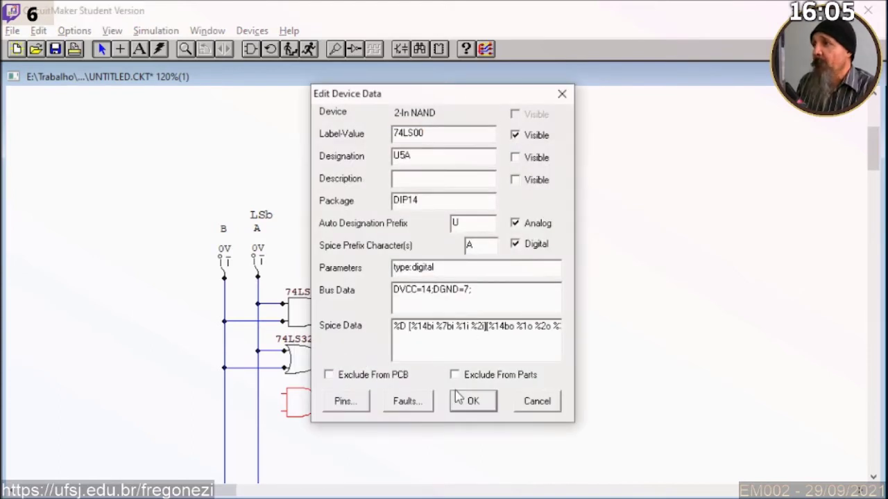
pyautogui.click(463, 400)
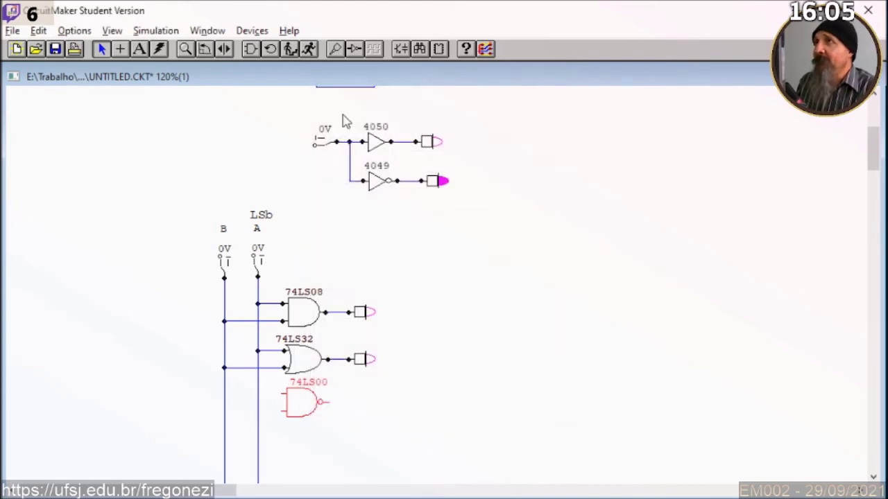
pyautogui.click(251, 48)
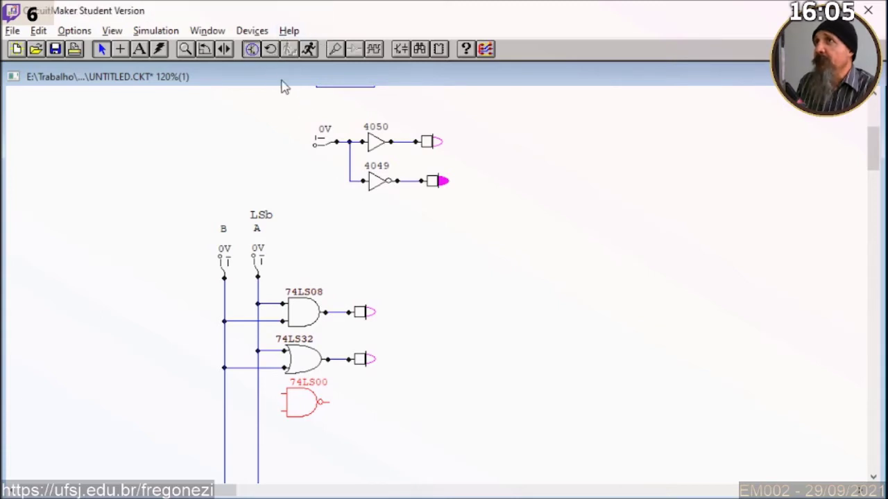
pyautogui.click(252, 49)
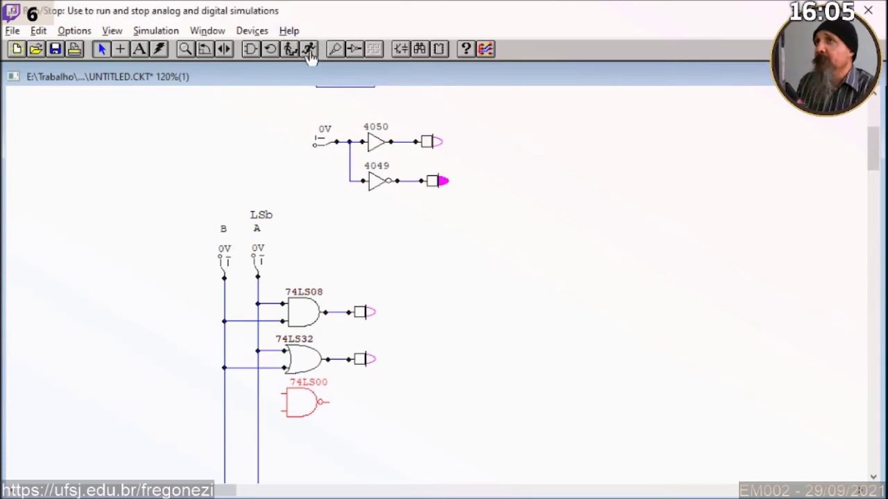
pyautogui.press('Escape')
pyautogui.press('a')
pyautogui.press('Escape')
pyautogui.press('n')
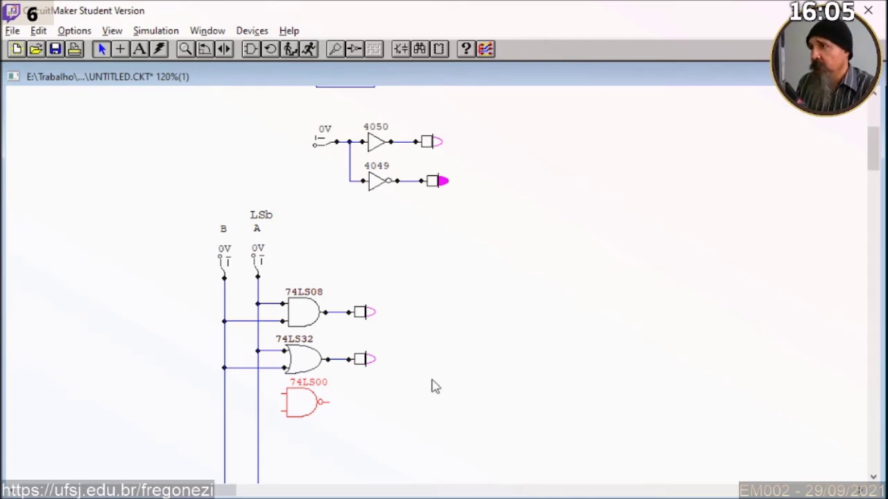
pyautogui.click(424, 413)
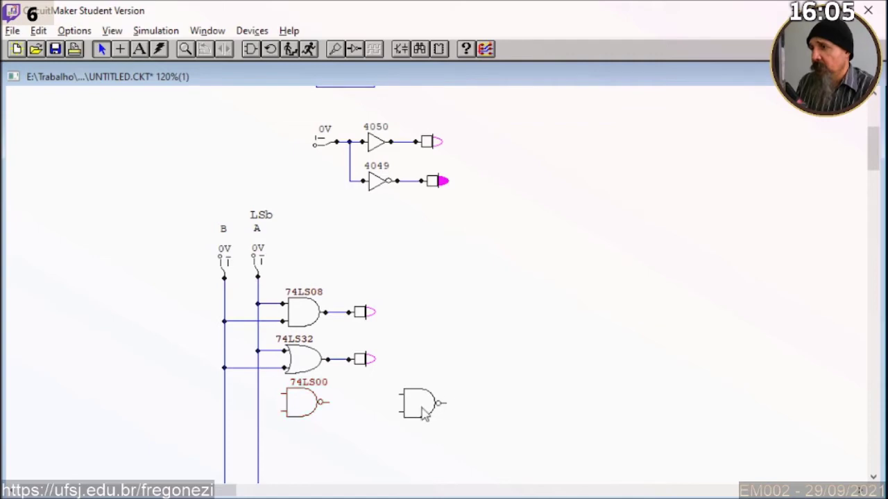
pyautogui.click(425, 412)
pyautogui.press('Delete')
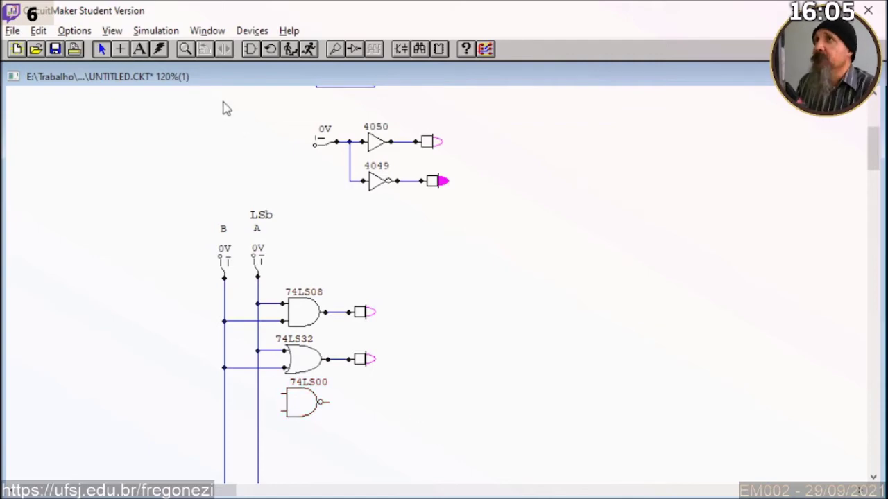
pyautogui.click(248, 32)
pyautogui.click(253, 48)
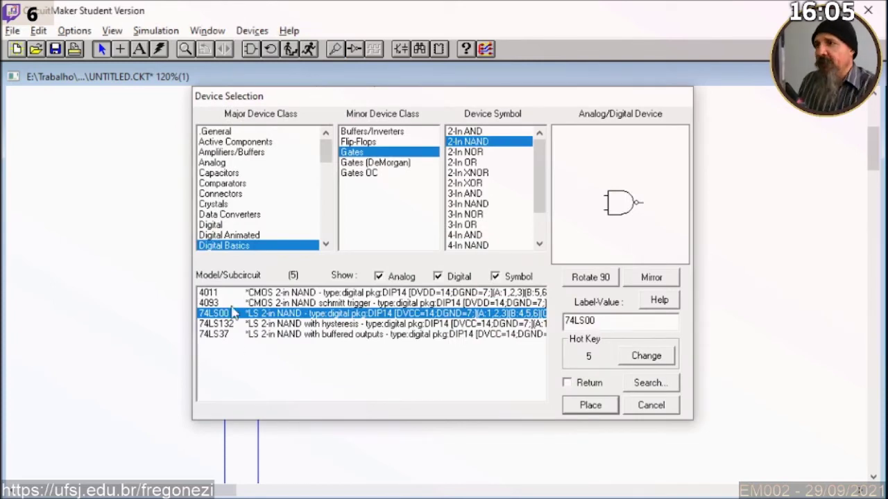
pyautogui.doubleClick(234, 313)
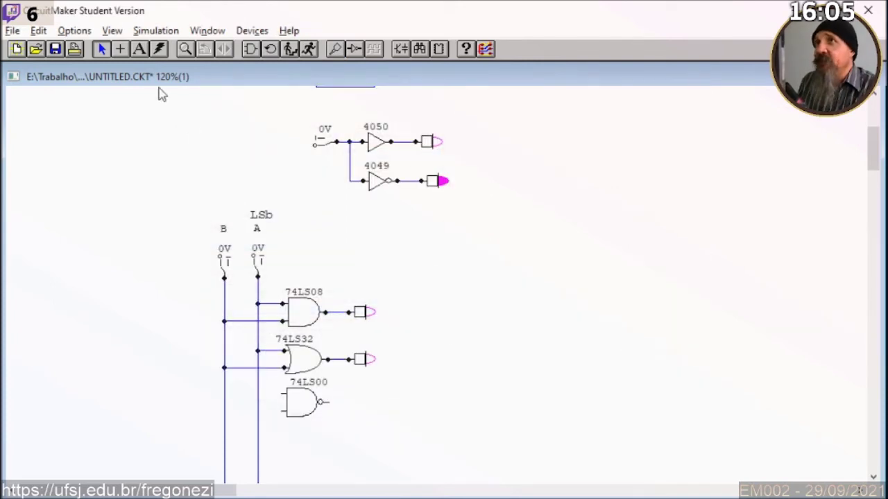
# Wire the NAND gate's inputs to the A and B lines and attach a copy of the AND gate's logic display to its output
pyautogui.click(119, 49)
pyautogui.moveTo(278, 393)
pyautogui.mouseDown()
pyautogui.moveTo(257, 393)
pyautogui.moveTo(247, 410)
pyautogui.moveTo(223, 410)
pyautogui.mouseUp()
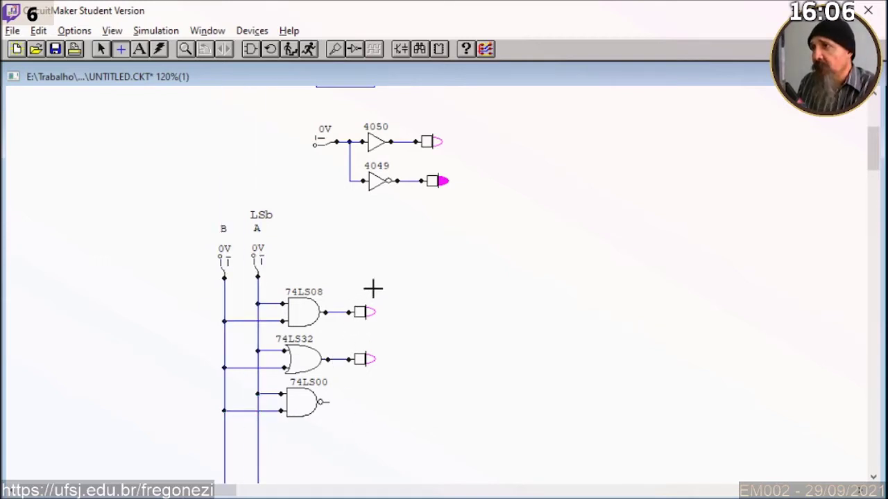
pyautogui.click(100, 49)
pyautogui.moveTo(401, 280); pyautogui.dragTo(323, 328)
pyautogui.hotkey('ctrl', 'c')
pyautogui.hotkey('ctrl', 'v')
pyautogui.click(333, 394)
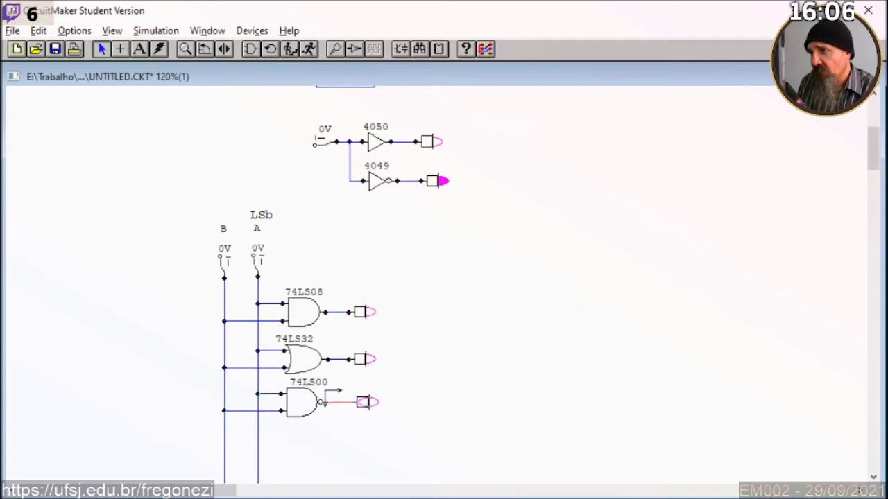
pyautogui.click(334, 393)
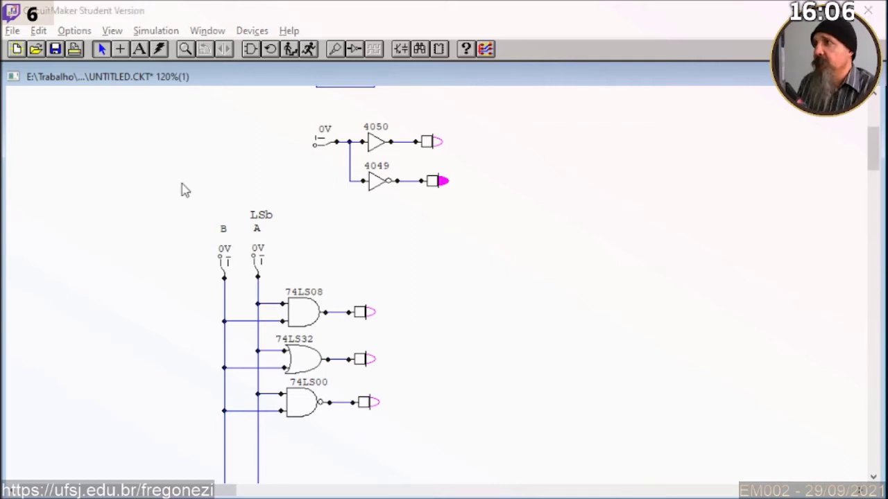
# Run the simulation, toggle switches A and B to test the AND, OR and NAND gates, and stop it
pyautogui.click(310, 54)
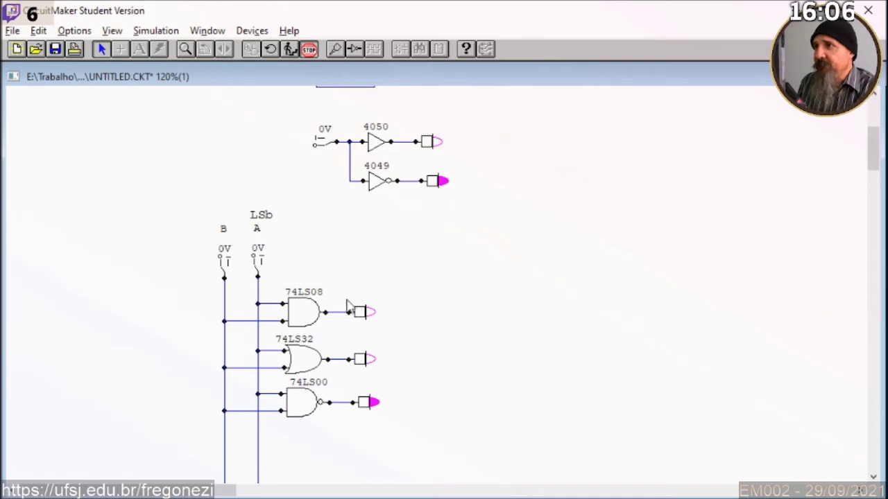
pyautogui.click(259, 272)
pyautogui.click(227, 271)
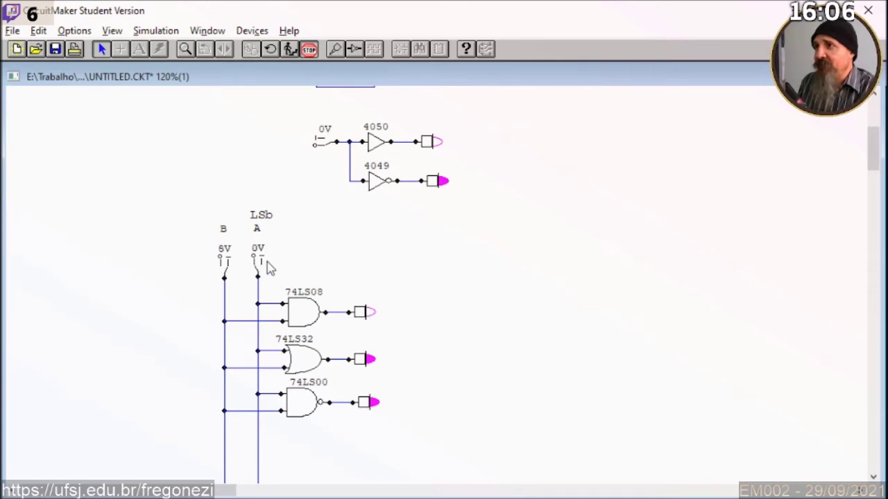
pyautogui.click(258, 271)
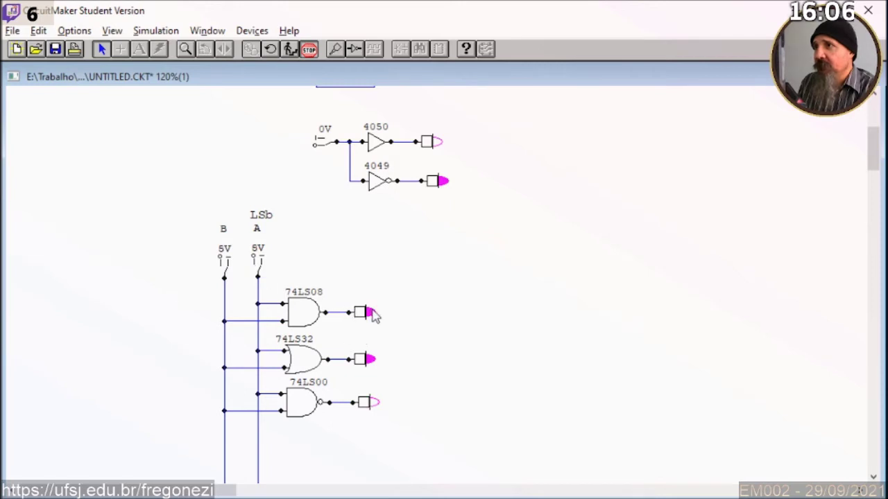
pyautogui.click(258, 272)
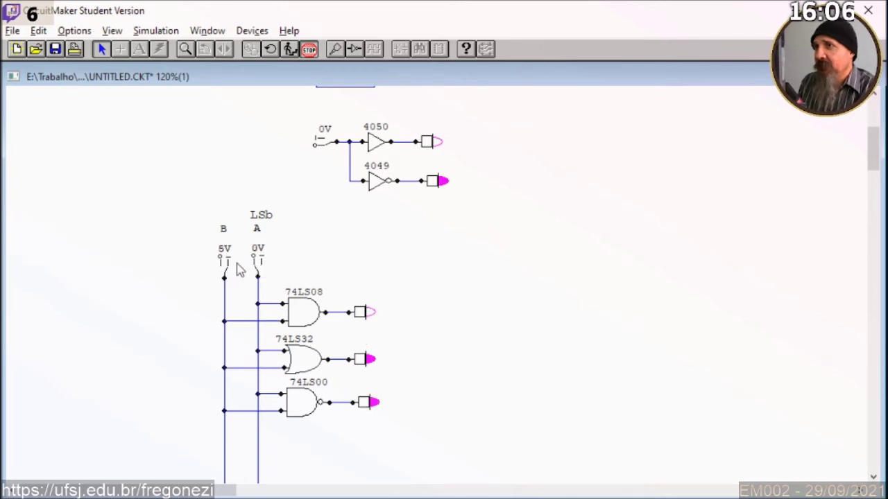
pyautogui.click(259, 272)
pyautogui.click(224, 275)
pyautogui.click(224, 275)
pyautogui.click(259, 273)
pyautogui.click(309, 48)
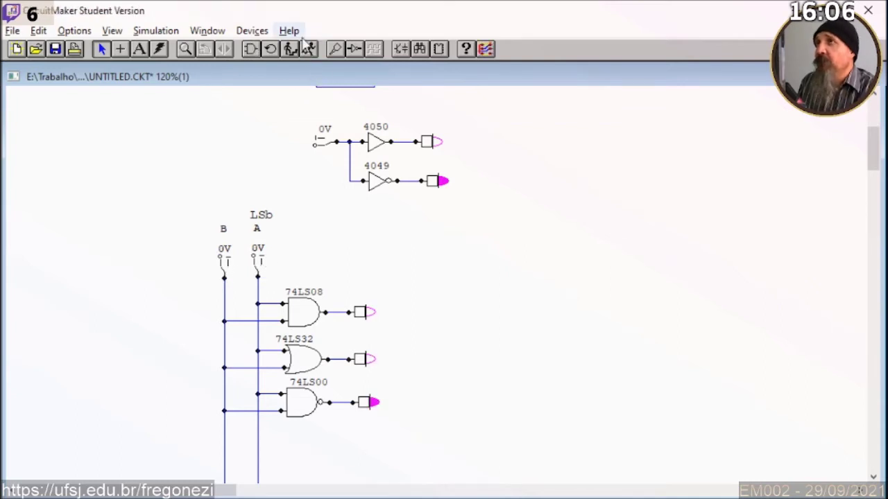
# Place a 74LS02 2-input NOR gate directly below the NAND gate
pyautogui.click(251, 31)
pyautogui.click(262, 49)
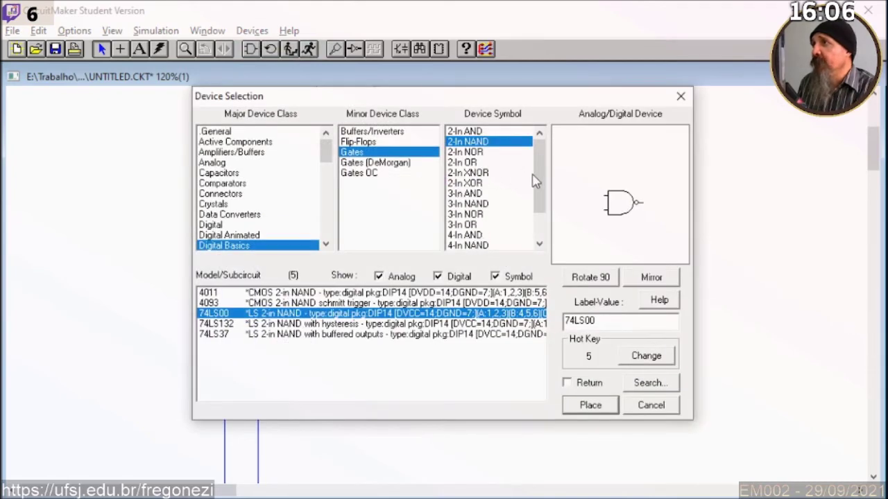
pyautogui.scroll(-2, 538, 184)
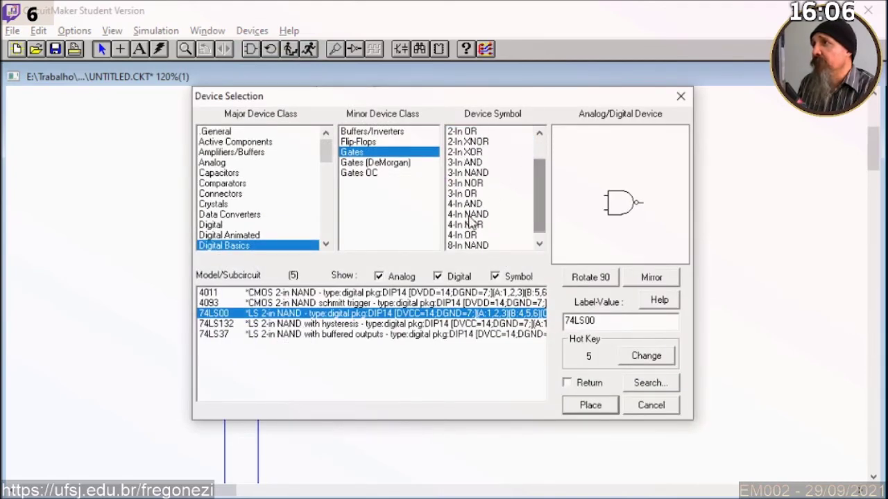
pyautogui.scroll(2, 486, 181)
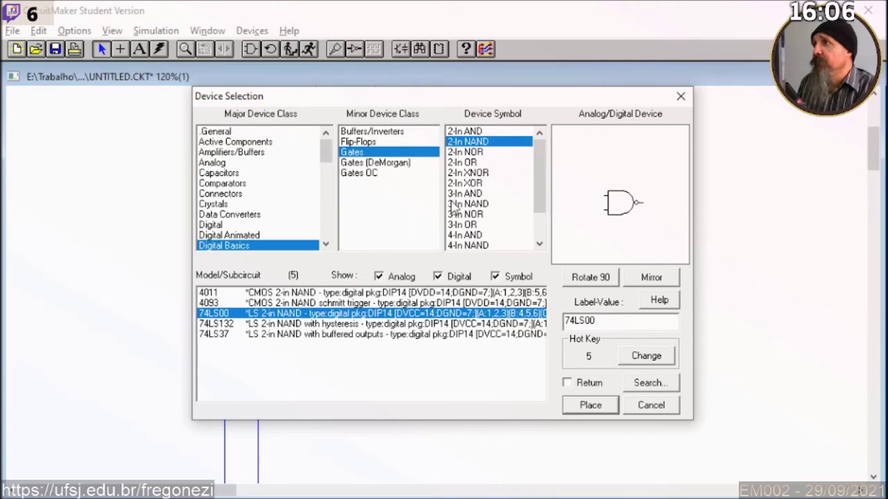
pyautogui.click(459, 152)
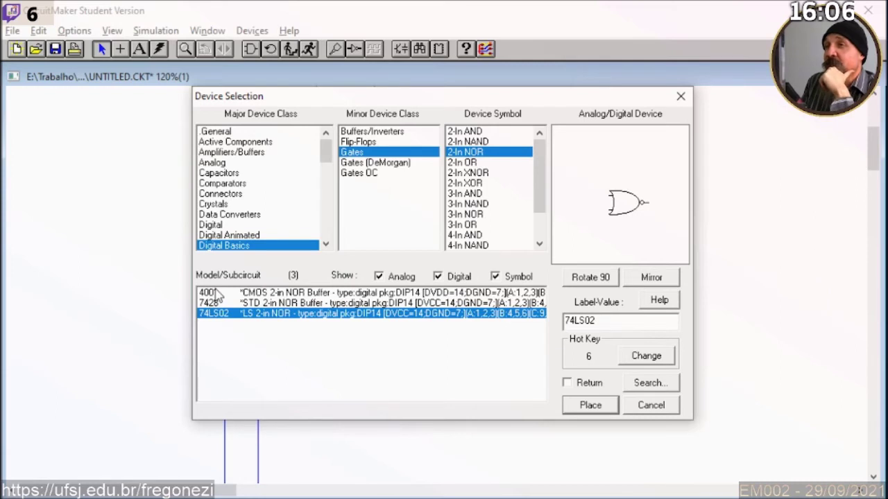
pyautogui.click(613, 408)
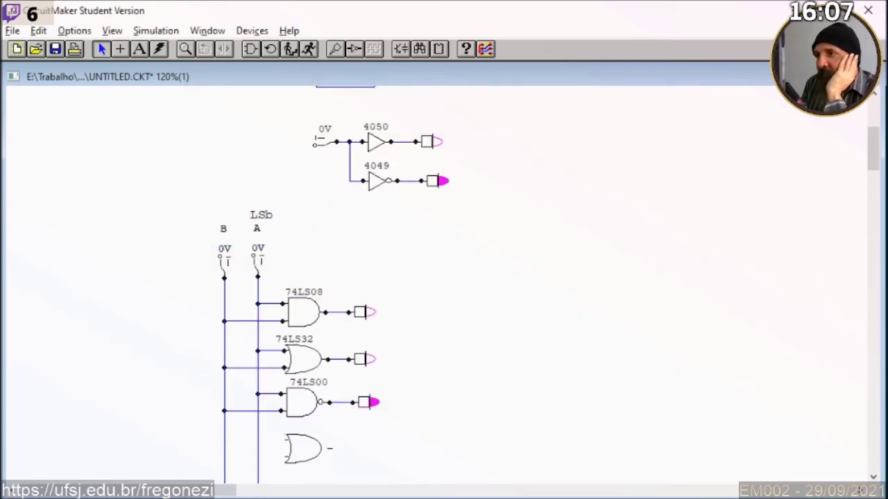
pyautogui.click(297, 454)
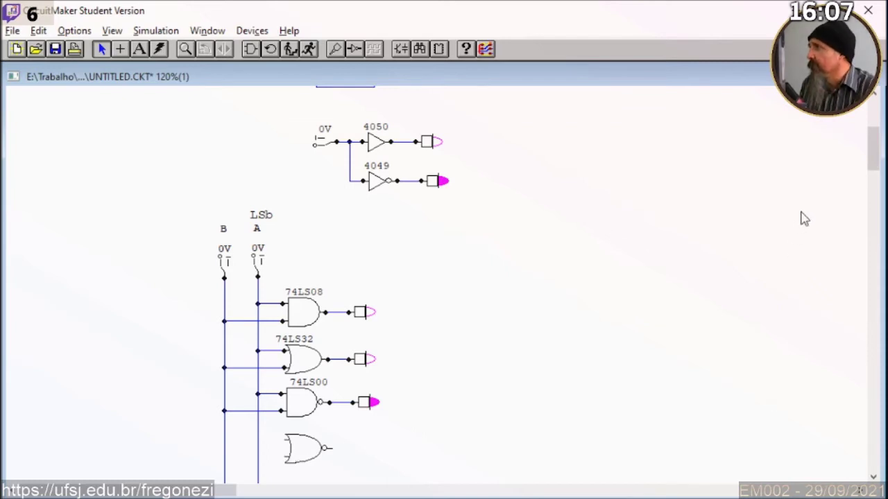
# Attach a copy of the NAND gate's logic display to the NOR gate's output and wire its inputs to the A and B lines
pyautogui.moveTo(877, 154); pyautogui.dragTo(852, 164)
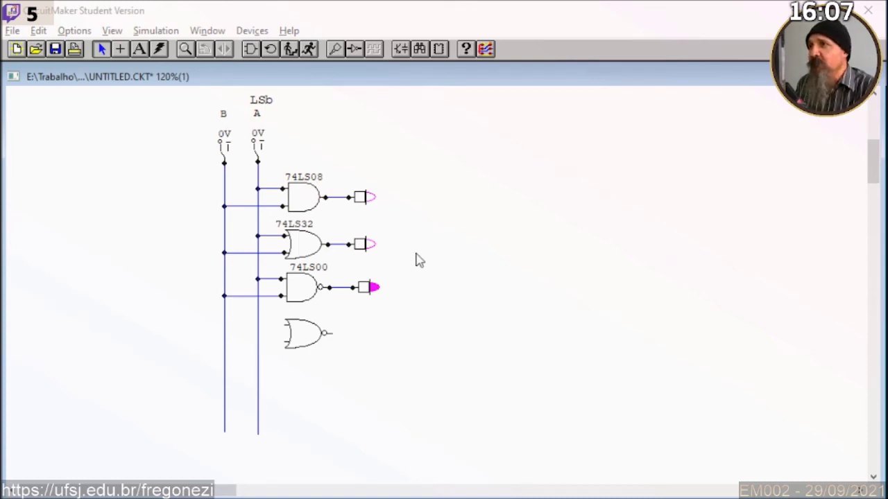
pyautogui.moveTo(415, 262); pyautogui.dragTo(332, 312)
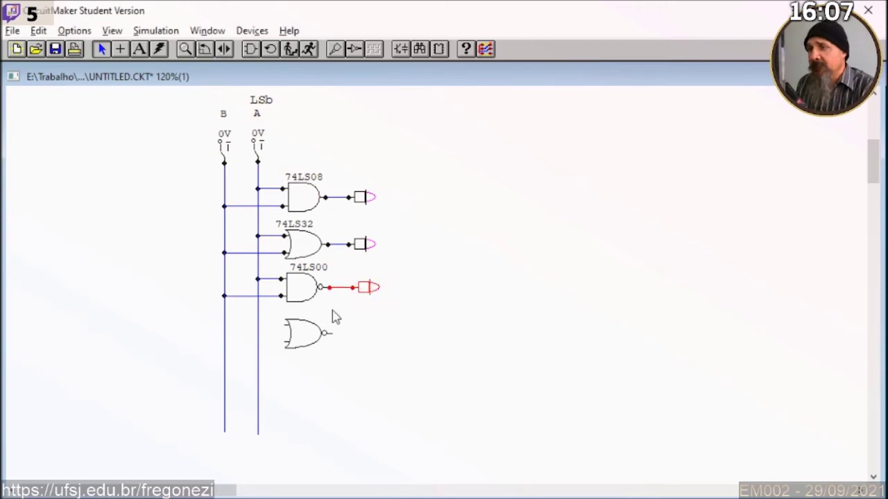
pyautogui.hotkey('ctrl', 'v')
pyautogui.click(340, 333)
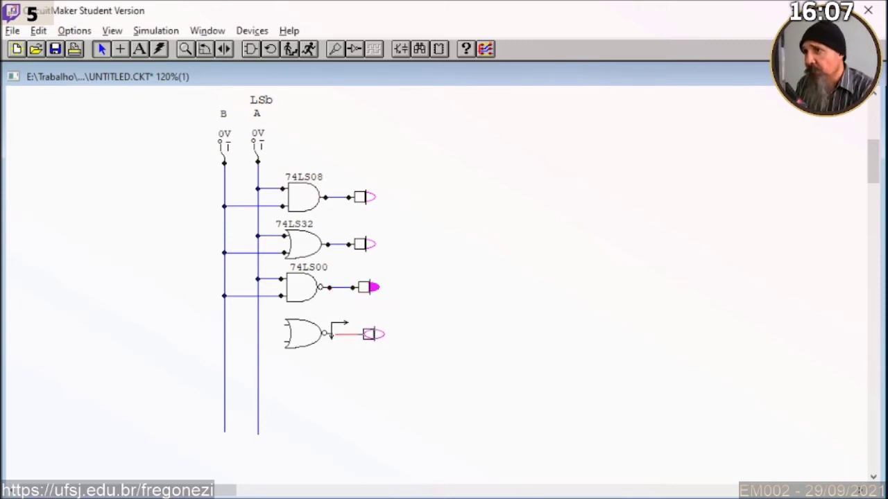
pyautogui.moveTo(328, 333); pyautogui.dragTo(330, 333)
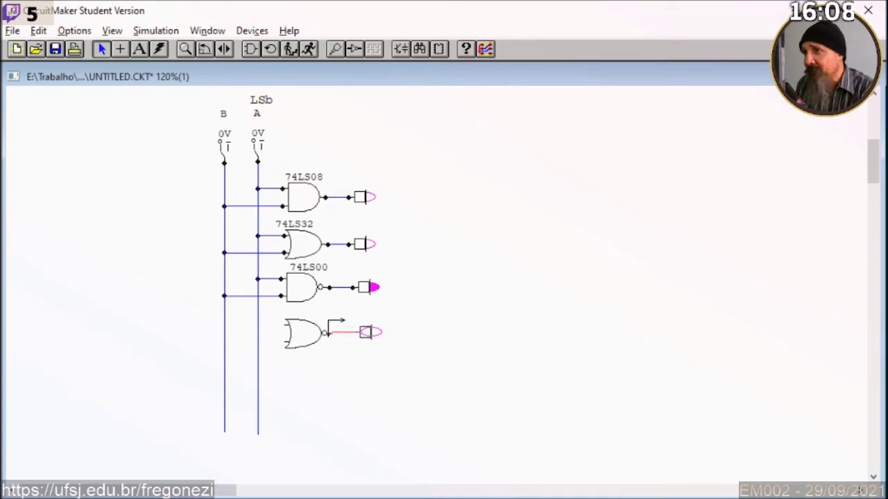
pyautogui.click(332, 333)
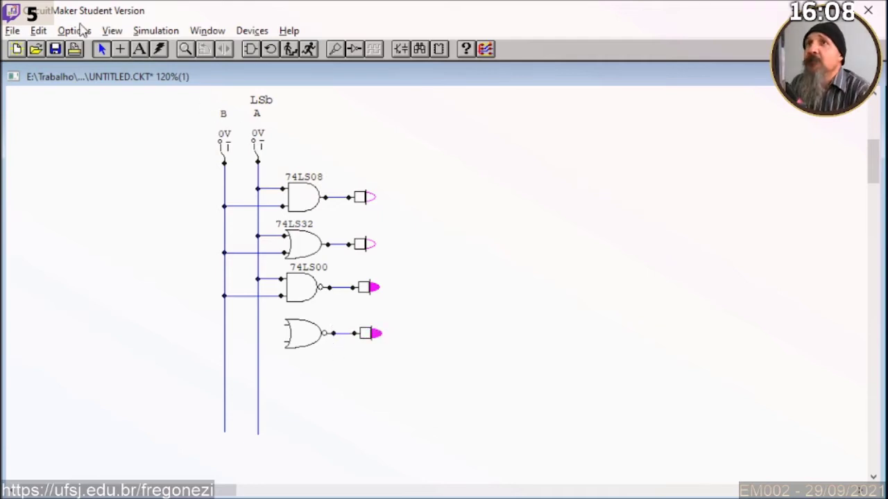
pyautogui.click(120, 49)
pyautogui.moveTo(284, 324)
pyautogui.mouseDown()
pyautogui.moveTo(254, 323)
pyautogui.moveTo(224, 341)
pyautogui.mouseUp()
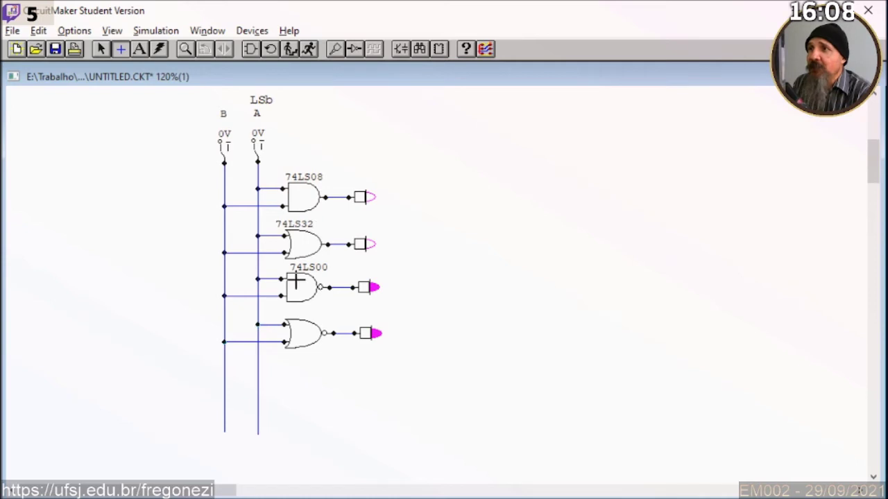
# Make the NOR gate's 74LS02 label-value visible and hide its designation
pyautogui.click(100, 49)
pyautogui.rightClick(312, 341)
pyautogui.click(361, 200)
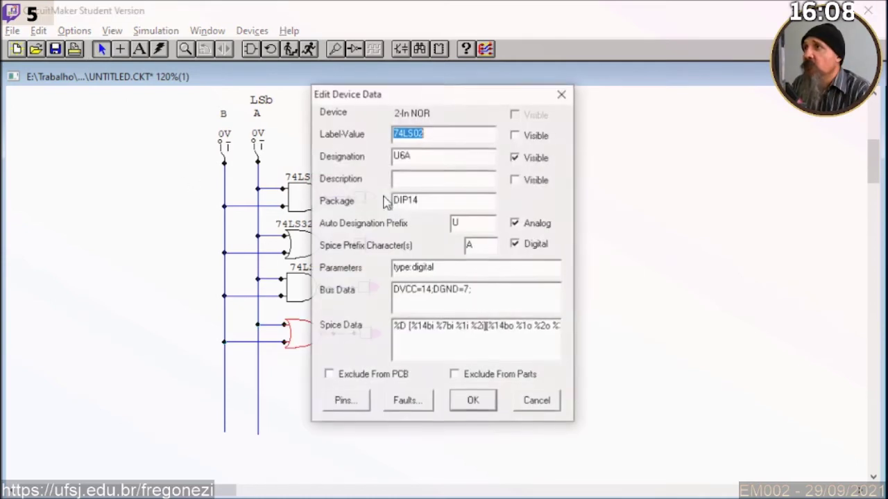
pyautogui.click(514, 158)
pyautogui.click(515, 135)
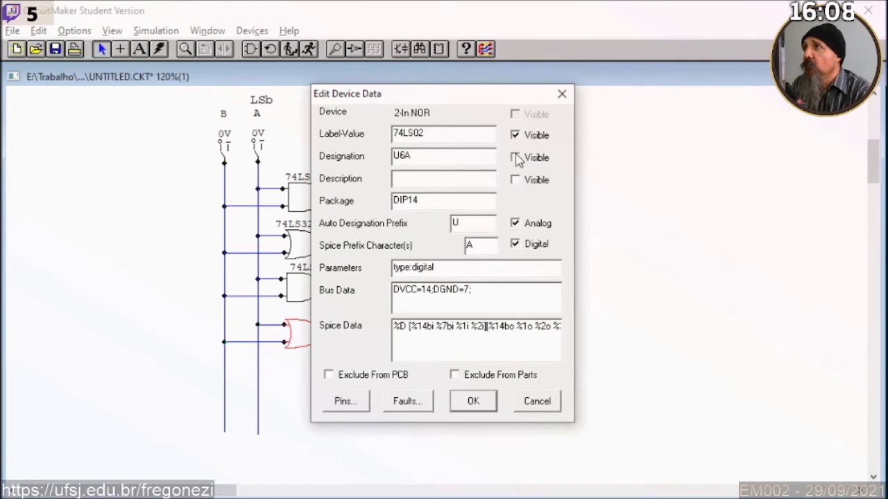
pyautogui.click(476, 400)
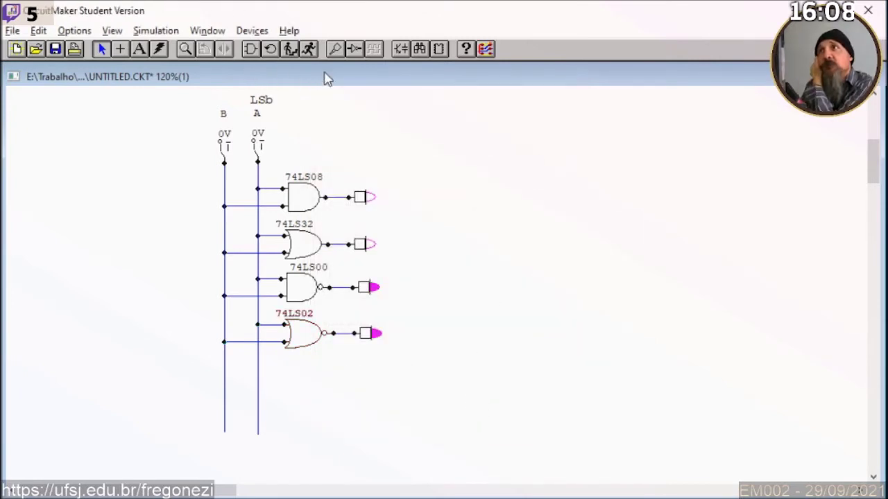
# Run the simulation, toggle switches A and B through their combinations to test all four gates, and stop it
pyautogui.click(309, 50)
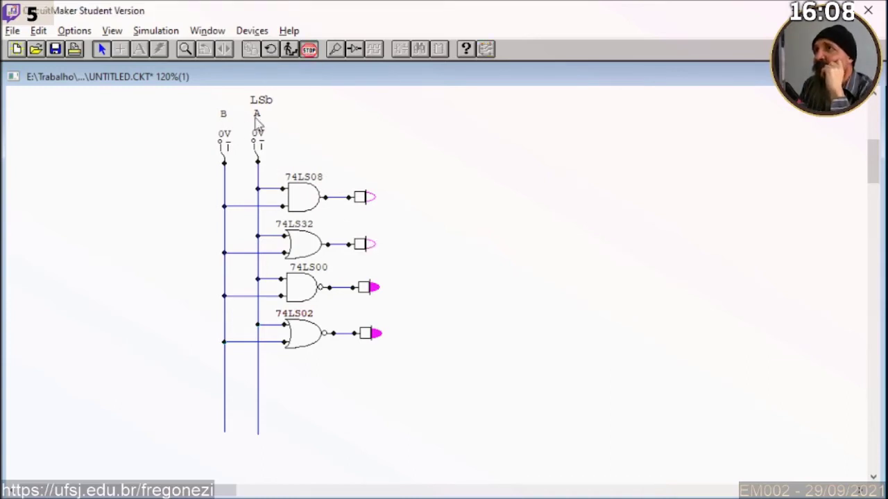
pyautogui.click(259, 155)
pyautogui.click(260, 157)
pyautogui.click(224, 154)
pyautogui.click(260, 158)
pyautogui.click(260, 159)
pyautogui.click(224, 154)
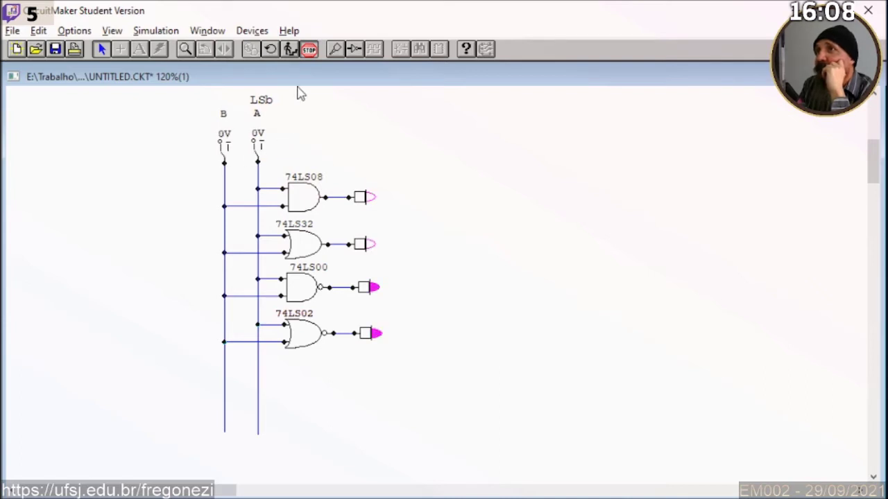
pyautogui.click(309, 49)
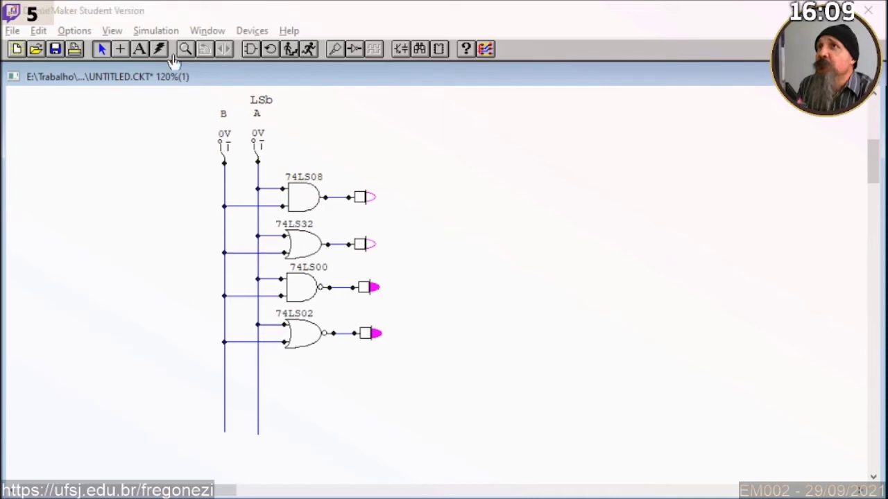
# Place a 74LS86 2-input XOR gate directly below the NOR gate
pyautogui.click(248, 31)
pyautogui.click(253, 50)
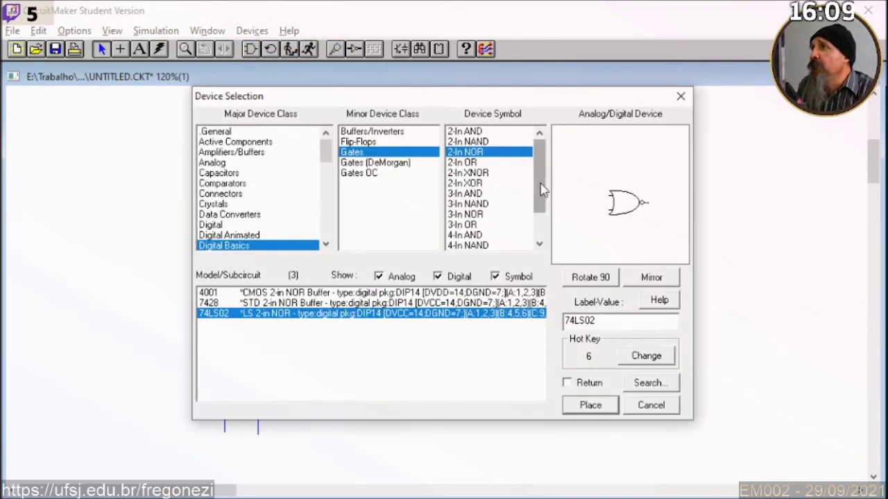
pyautogui.click(456, 184)
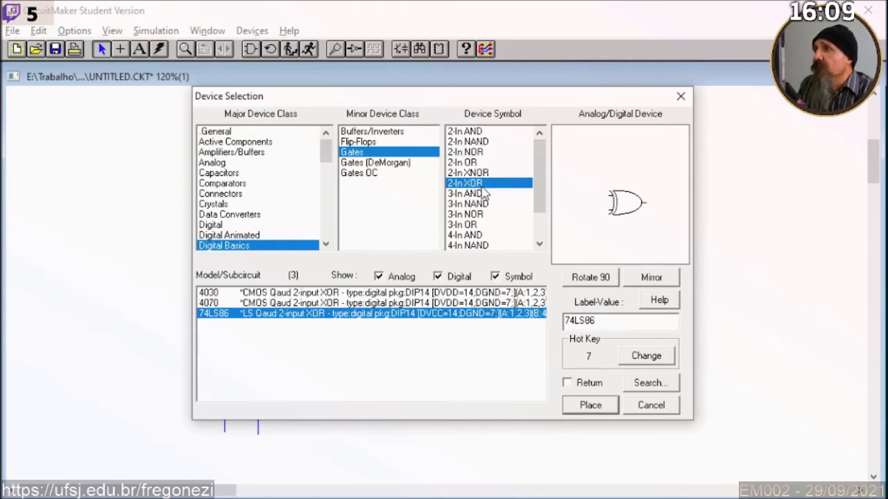
pyautogui.click(576, 405)
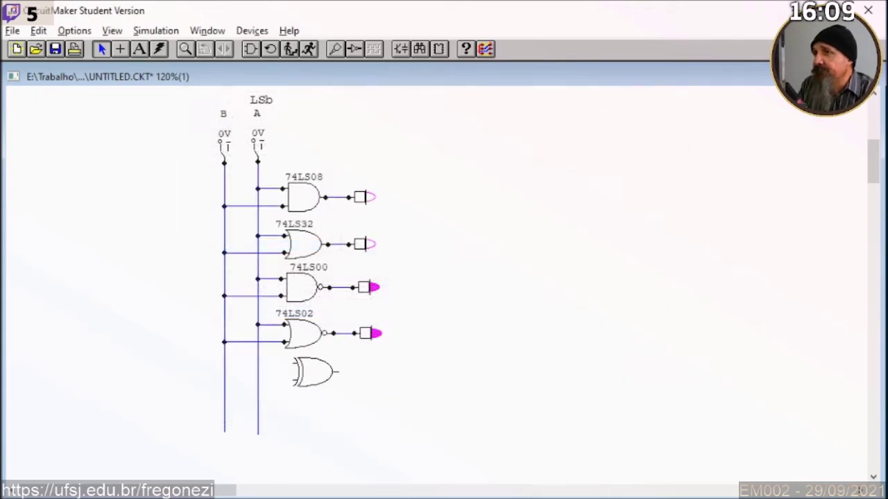
pyautogui.click(292, 376)
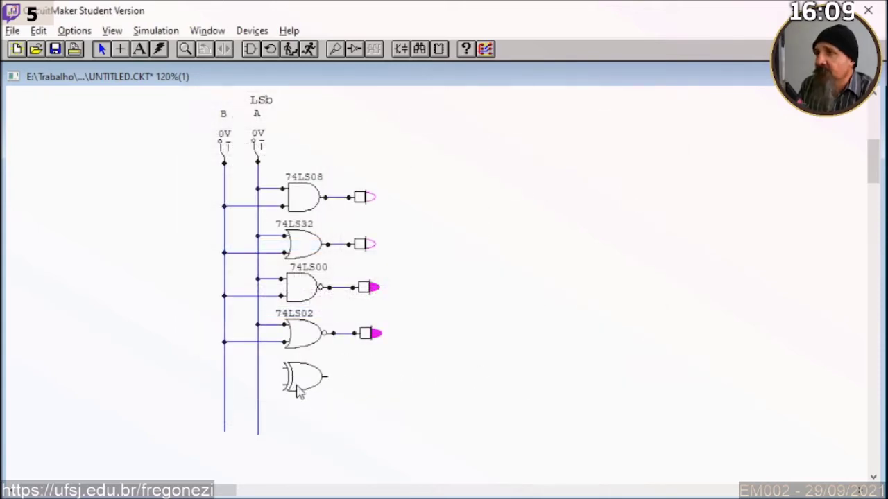
# Make the XOR gate's 74LS86 label-value visible and hide its designation
pyautogui.rightClick(296, 380)
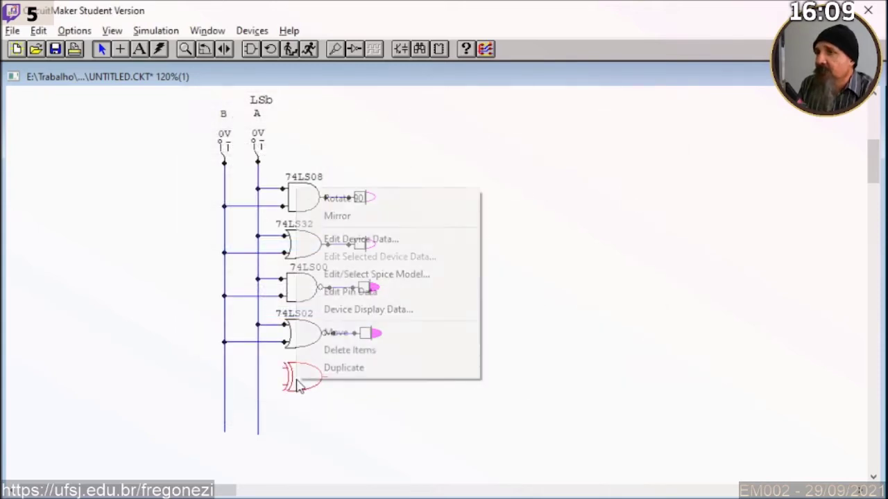
pyautogui.click(347, 240)
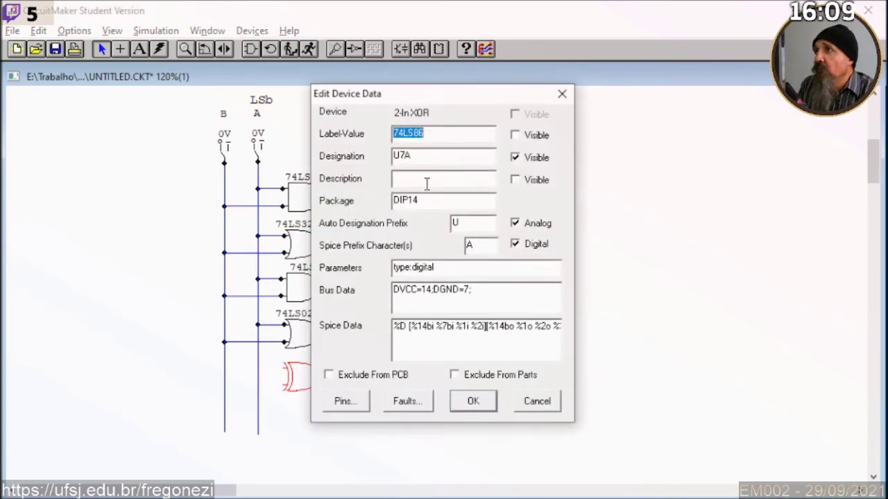
pyautogui.click(514, 135)
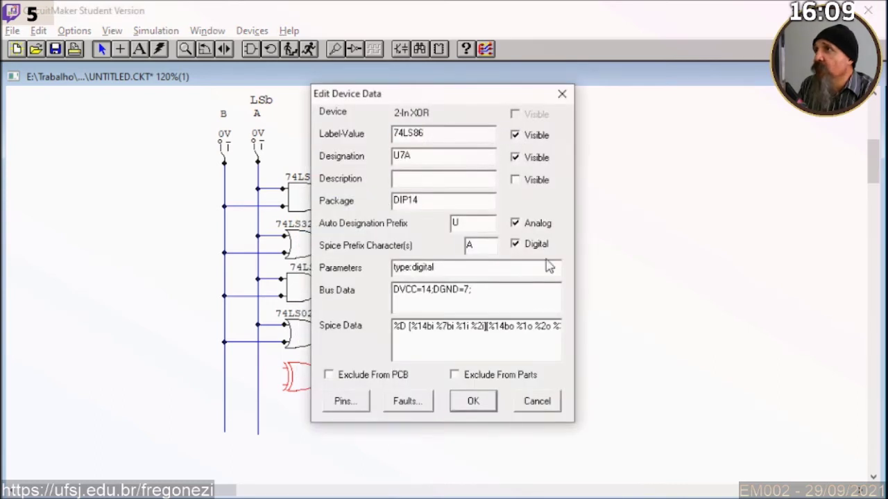
pyautogui.click(471, 404)
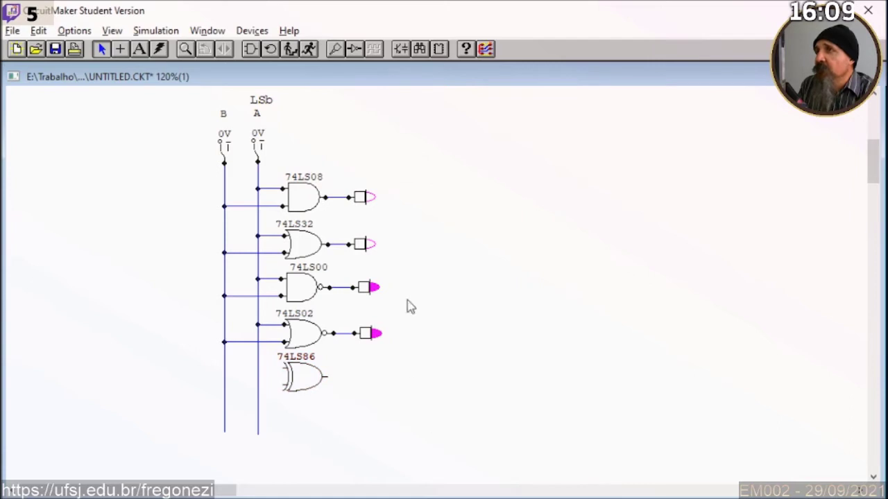
# Copy the AND gate's logic display with its output wire and attach the copy to the XOR gate's output
pyautogui.moveTo(407, 166); pyautogui.dragTo(322, 215)
pyautogui.hotkey('ctrl', 'c')
pyautogui.hotkey('ctrl', 'v')
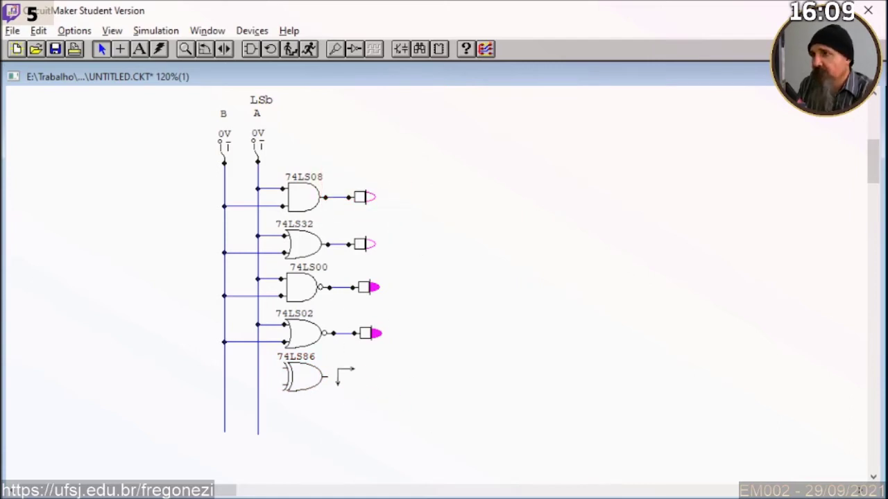
pyautogui.moveTo(364, 375); pyautogui.dragTo(365, 377)
pyautogui.click(380, 434)
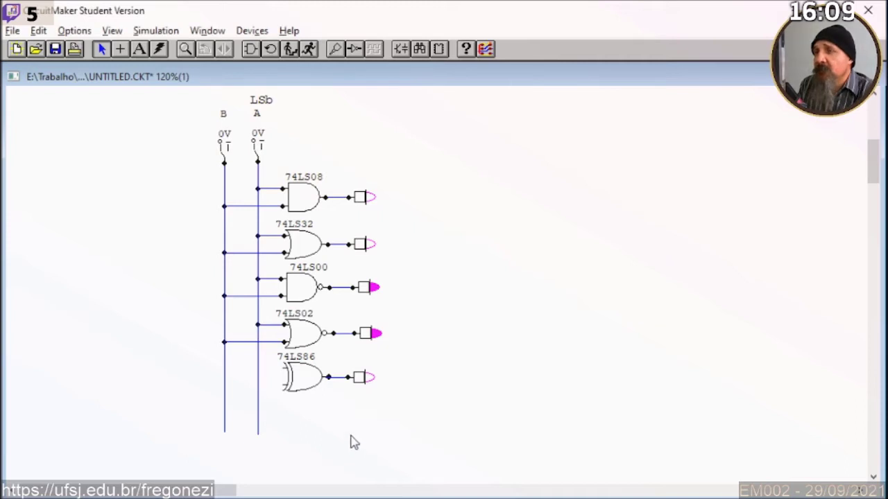
# Wire the XOR gate's upper input to the A line and its lower input to the B line
pyautogui.click(120, 49)
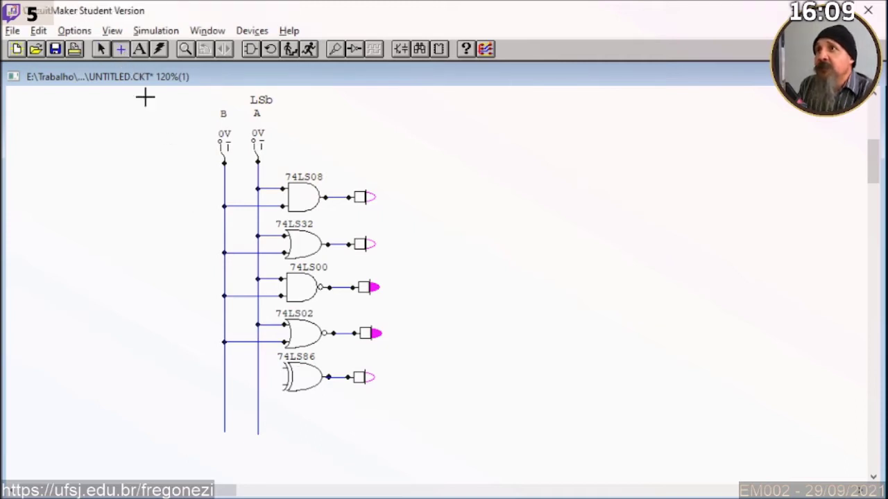
pyautogui.moveTo(281, 368)
pyautogui.mouseDown()
pyautogui.moveTo(257, 368)
pyautogui.moveTo(255, 384)
pyautogui.moveTo(224, 385)
pyautogui.mouseUp()
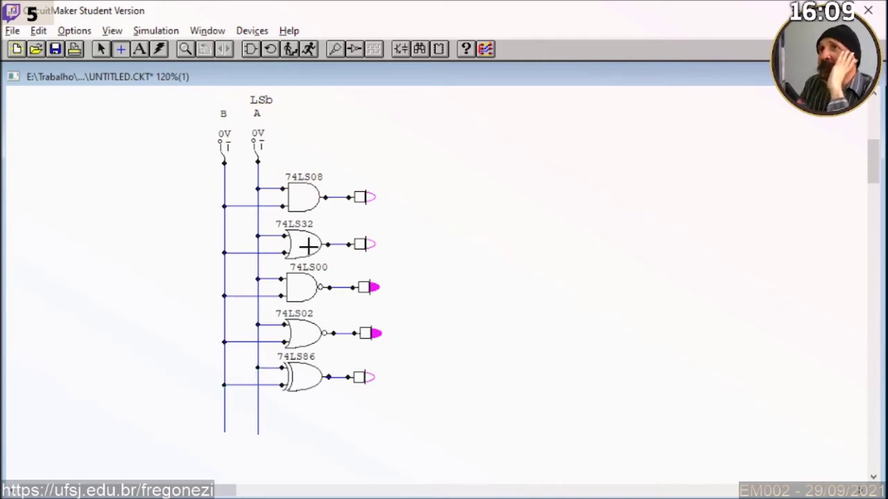
pyautogui.click(101, 55)
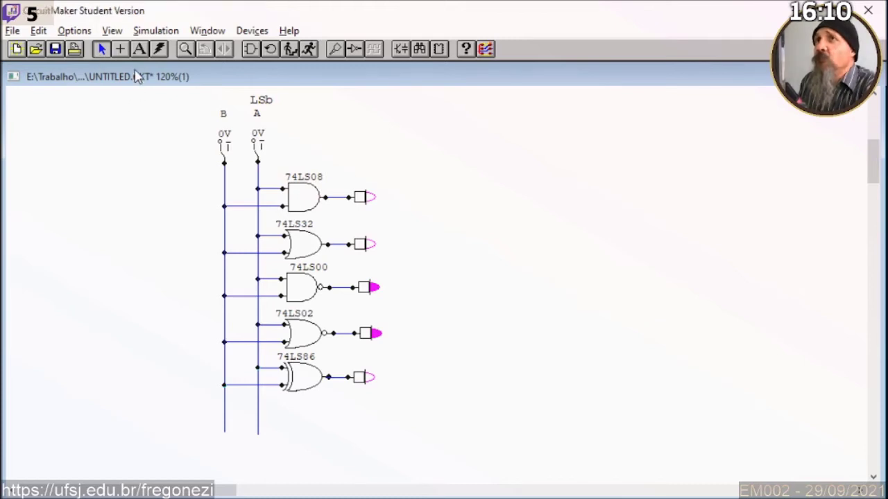
# Run the simulation, toggle switches A and B until both are at 5V to test the XOR gate, and stop it
pyautogui.click(309, 50)
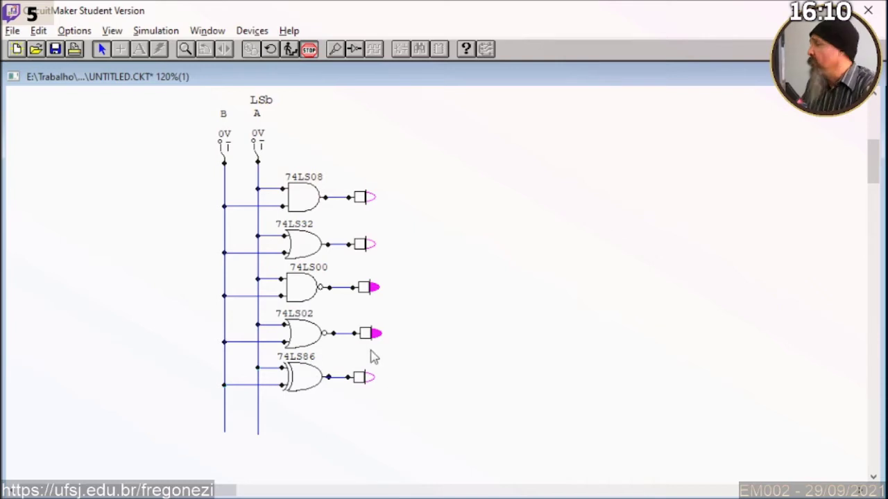
pyautogui.click(260, 155)
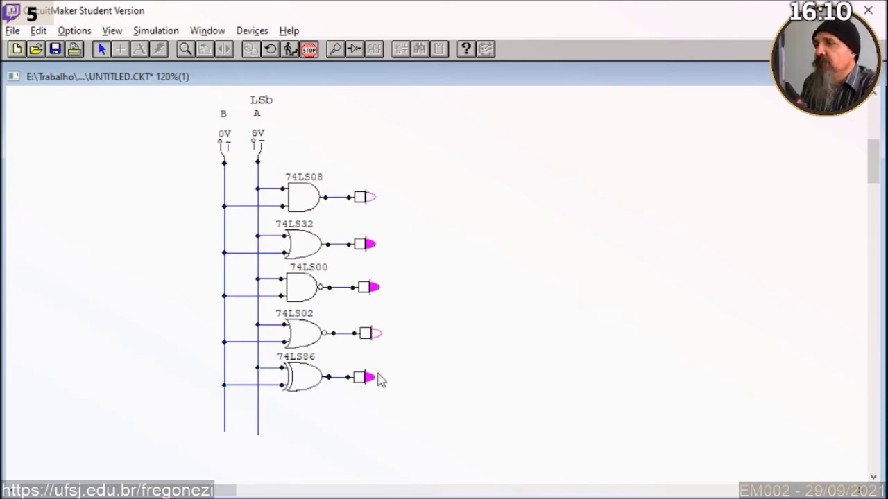
pyautogui.click(258, 158)
pyautogui.click(227, 157)
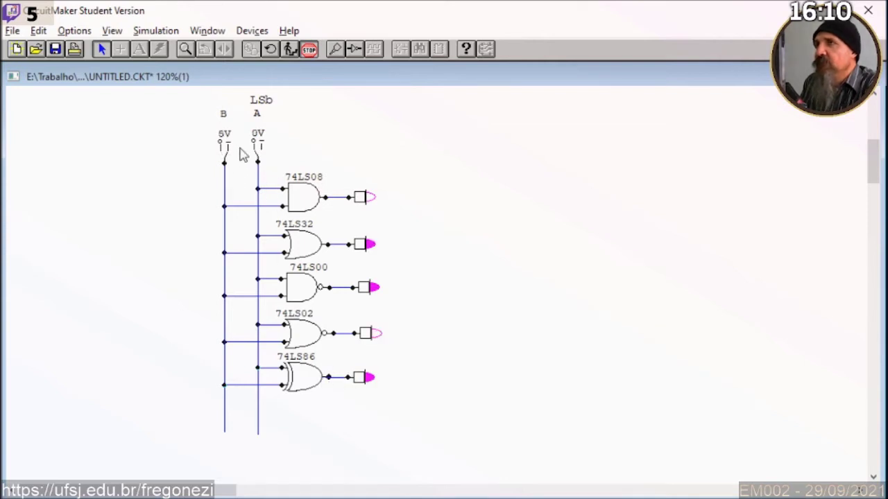
pyautogui.click(260, 155)
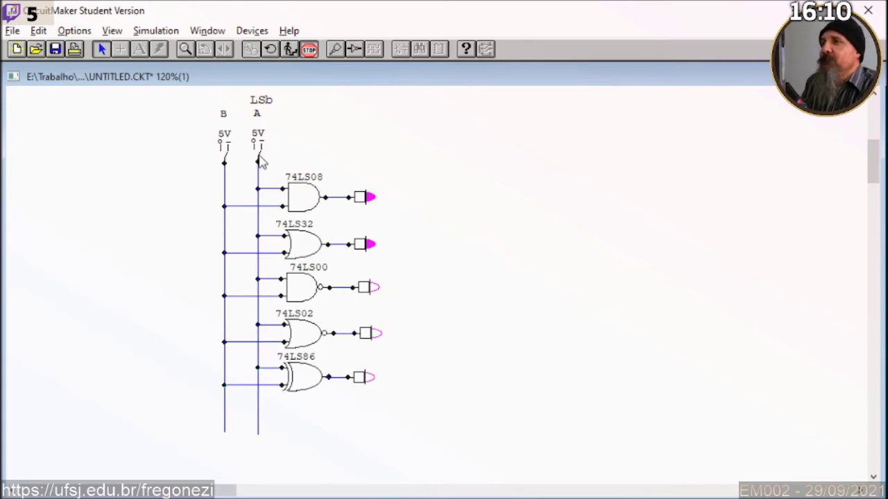
pyautogui.click(310, 49)
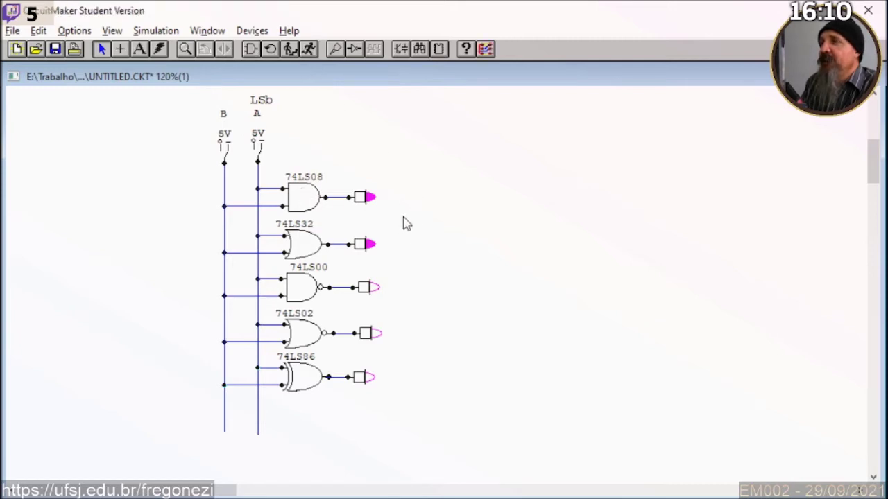
# Move the OR, NAND and NOR gates with their wires and logic displays to the empty area right of the circuit
pyautogui.moveTo(420, 217); pyautogui.dragTo(268, 357)
pyautogui.rightClick(308, 234)
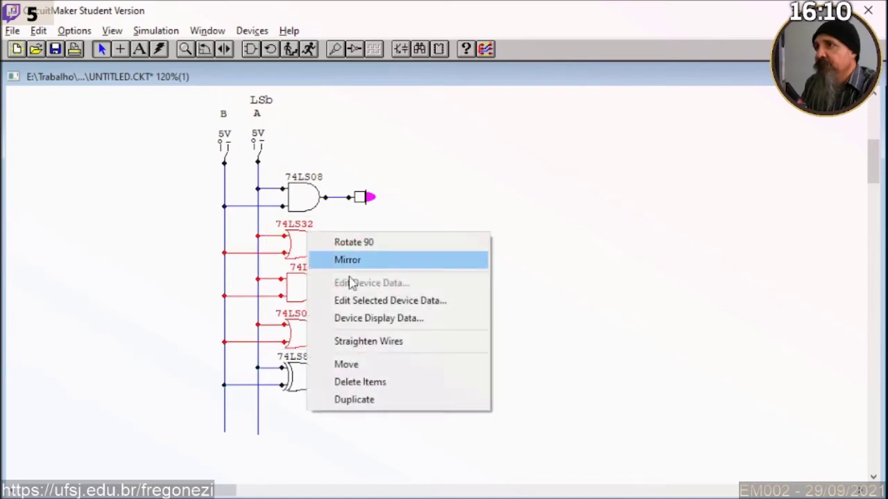
pyautogui.click(368, 365)
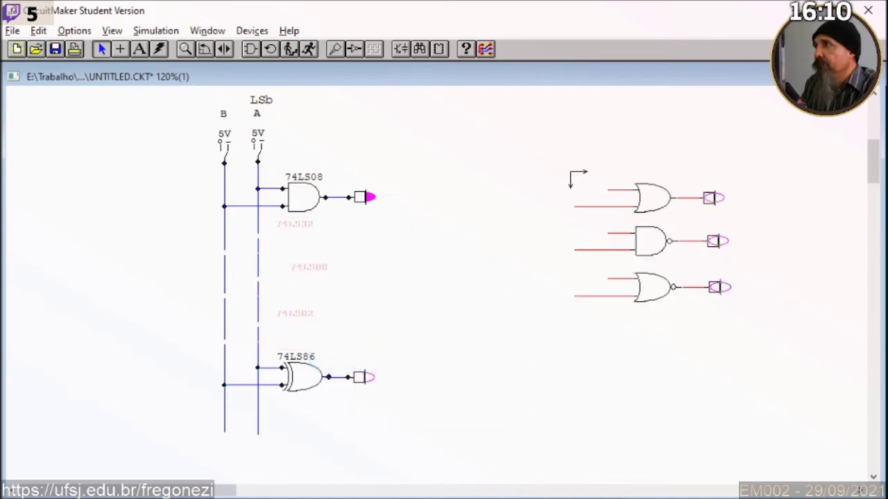
pyautogui.click(574, 182)
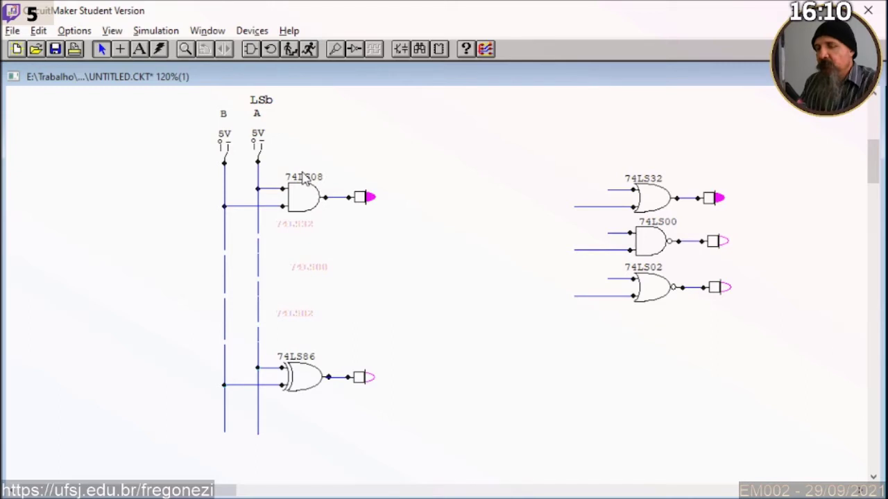
pyautogui.click(258, 160)
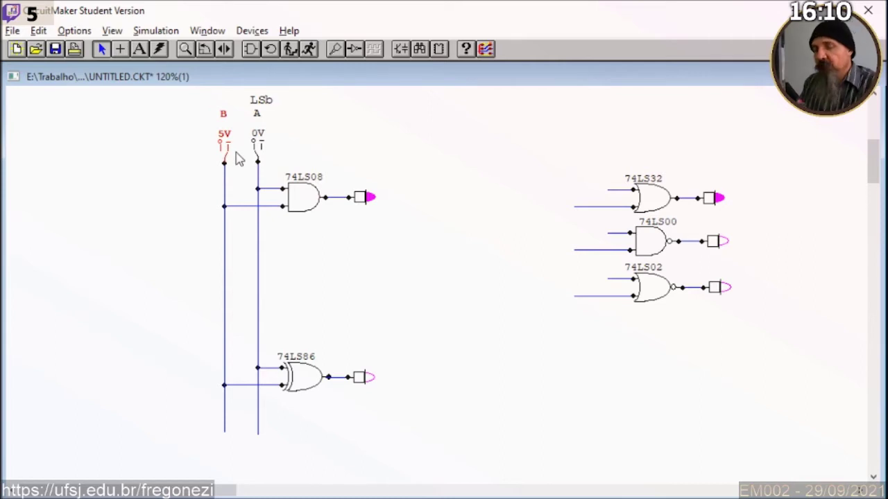
pyautogui.hotkey('ctrl', 'z')
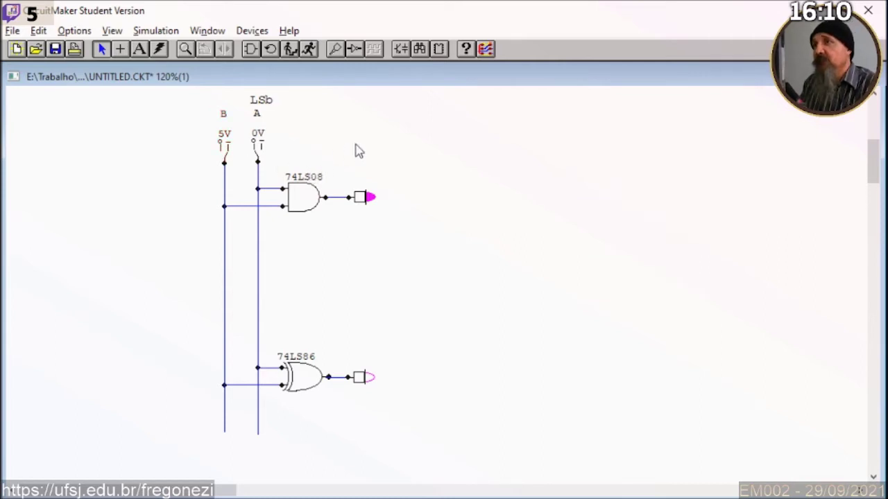
pyautogui.hotkey('ctrl', 'z')
pyautogui.moveTo(532, 134); pyautogui.dragTo(830, 340)
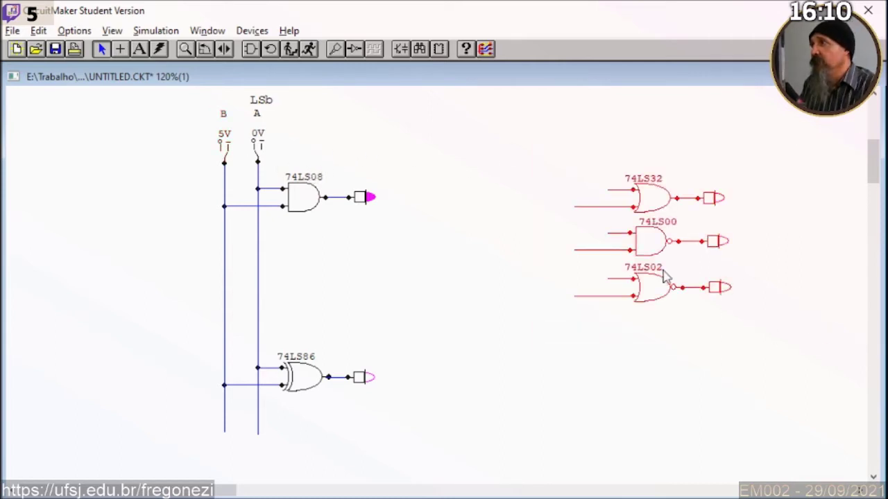
pyautogui.rightClick(644, 196)
pyautogui.click(579, 152)
pyautogui.click(555, 150)
# Move the OR gate with its wires and display back beneath the AND gate, joining its inputs to the A and B lines
pyautogui.moveTo(545, 145); pyautogui.dragTo(756, 231)
pyautogui.rightClick(658, 186)
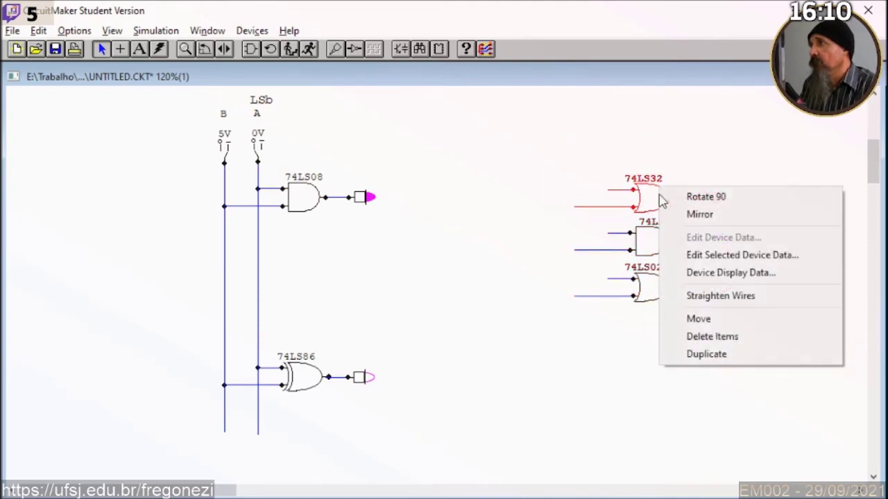
pyautogui.click(699, 318)
pyautogui.hotkey('ctrl', 'z')
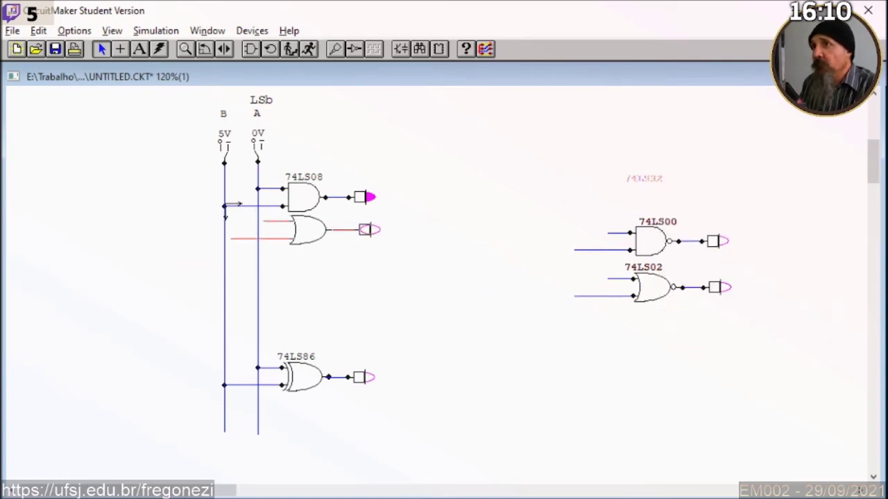
pyautogui.click(222, 207)
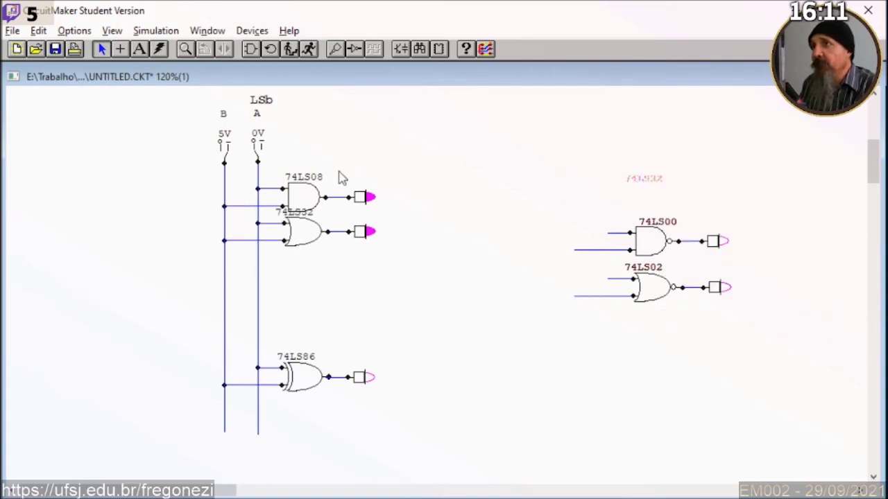
# Move the AND gate with its wires and logic display off the A and B lines to above the detached NAND gate
pyautogui.moveTo(397, 139); pyautogui.dragTo(268, 226)
pyautogui.rightClick(311, 199)
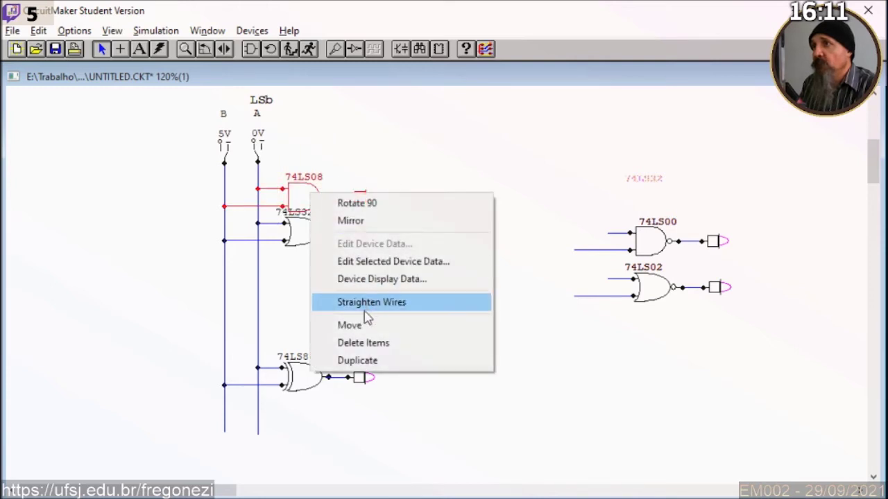
pyautogui.click(368, 326)
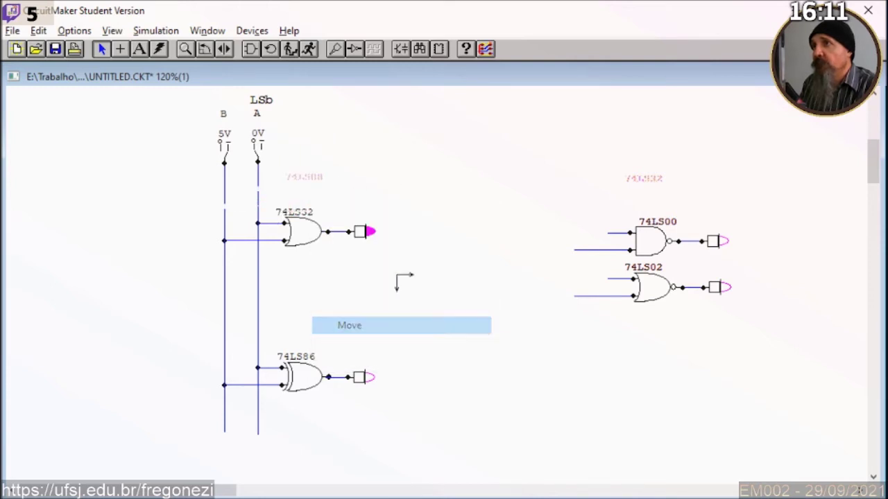
pyautogui.click(568, 144)
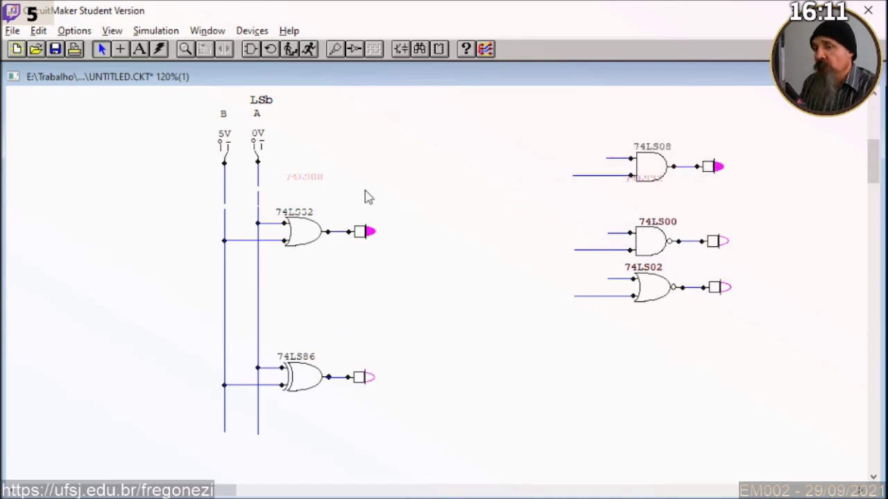
# Run the simulation with switches A and B both at 5V, and again with both at 0V, to compare OR and XOR
pyautogui.click(309, 48)
pyautogui.click(260, 158)
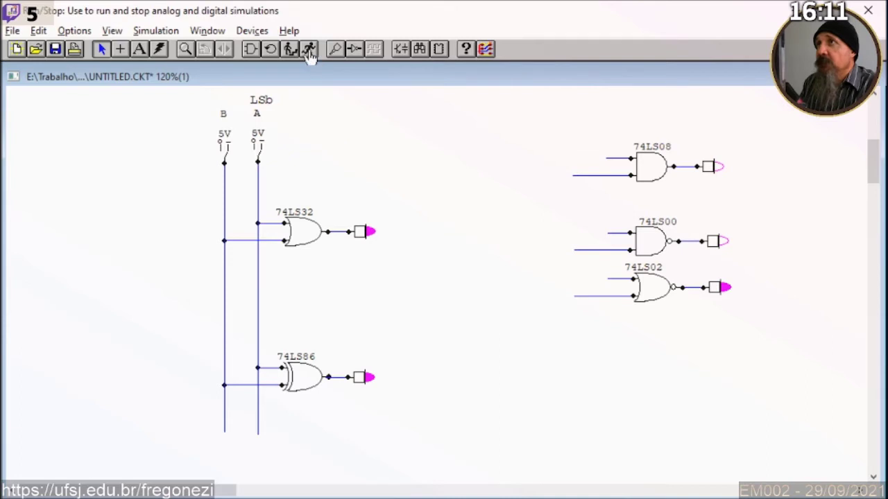
pyautogui.click(308, 48)
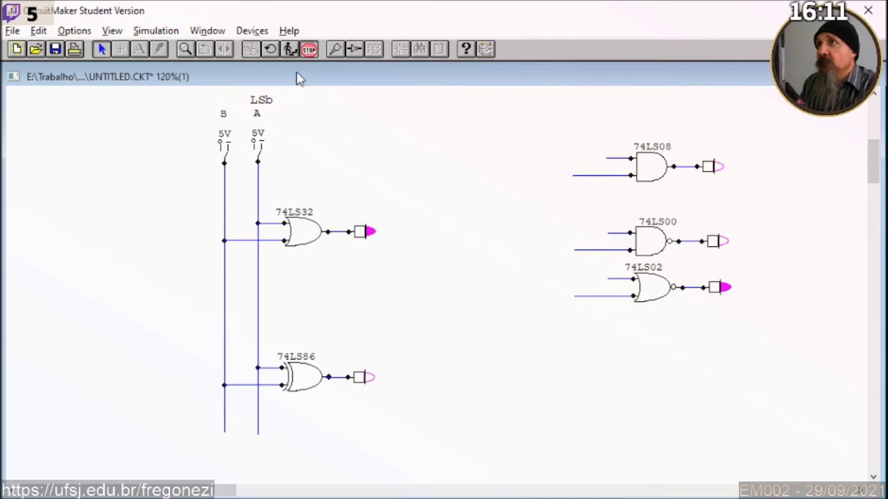
pyautogui.click(308, 49)
pyautogui.click(259, 159)
pyautogui.click(227, 155)
pyautogui.click(308, 48)
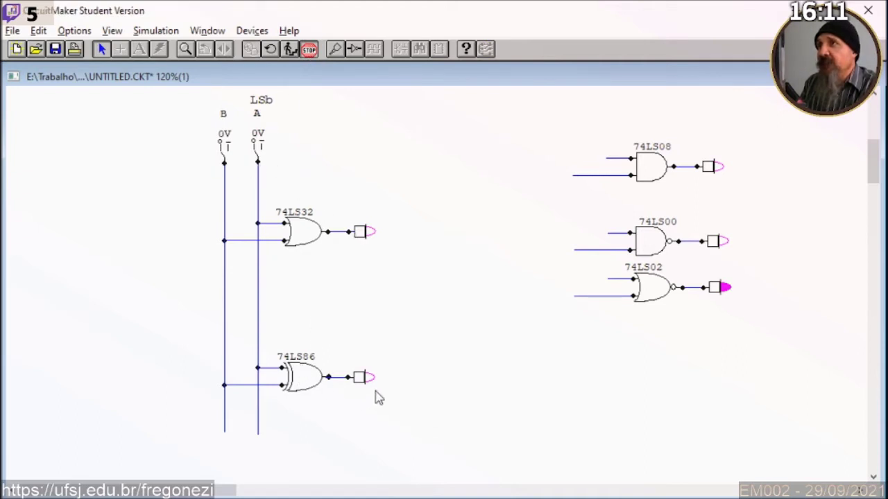
# Set only A to 5V, only B to 5V, and both switches to 5V to compare the OR and XOR outputs
pyautogui.click(260, 152)
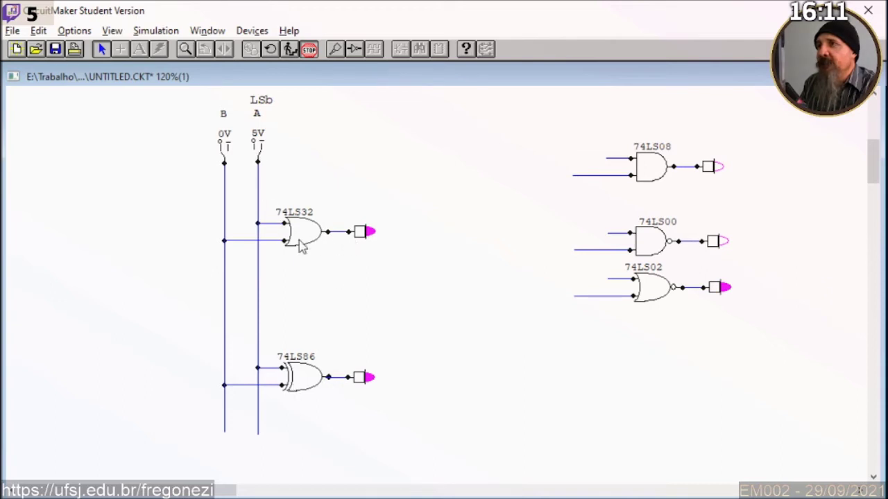
pyautogui.click(224, 154)
pyautogui.click(259, 158)
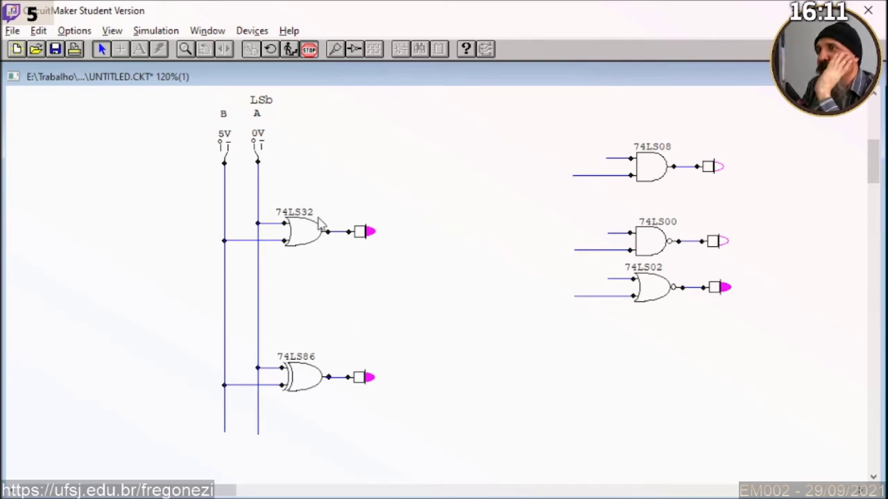
pyautogui.click(258, 161)
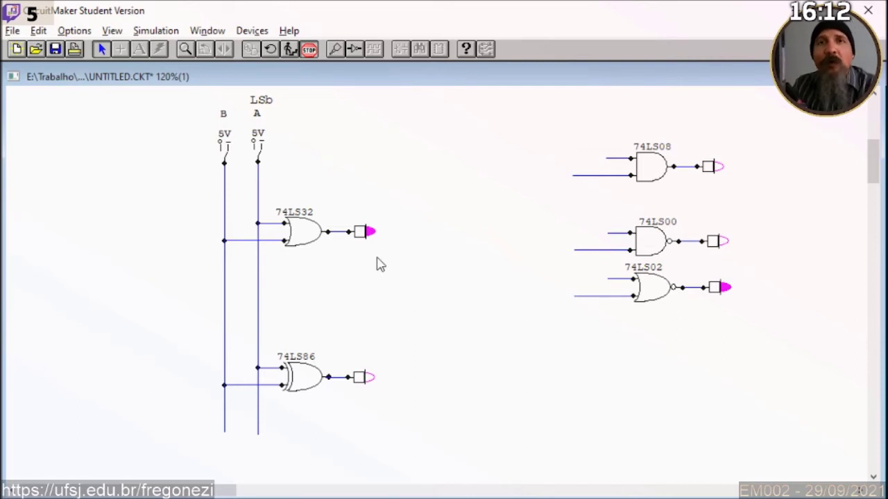
# Toggle switches A and B down to 0V, up to both at 5V, and back to both at 0V in the running simulation
pyautogui.click(262, 154)
pyautogui.click(228, 158)
pyautogui.click(258, 158)
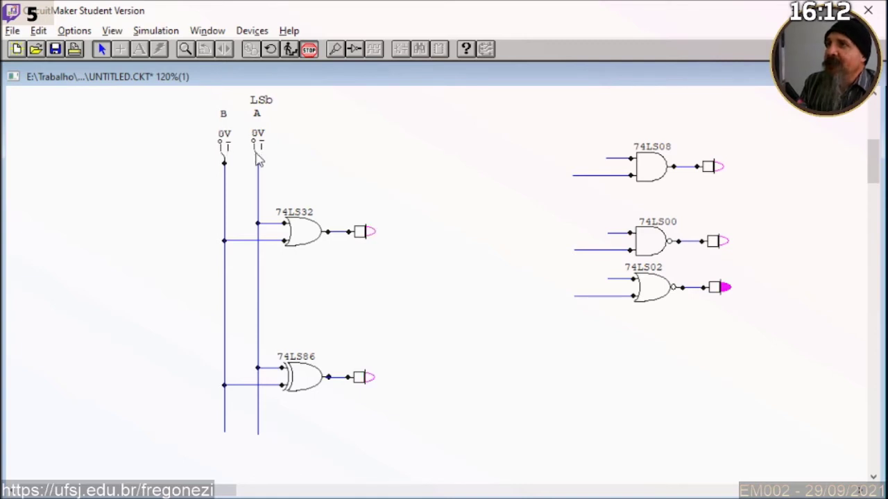
pyautogui.click(258, 157)
pyautogui.click(226, 159)
pyautogui.click(258, 158)
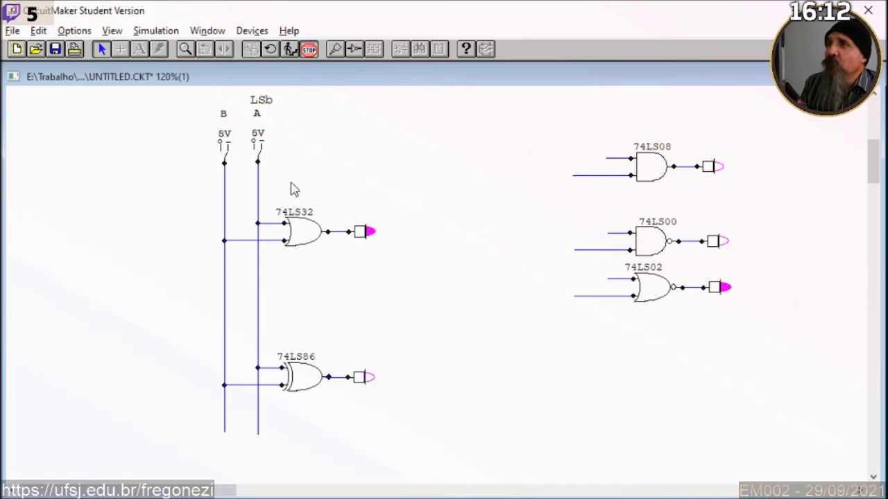
pyautogui.click(258, 158)
pyautogui.click(226, 161)
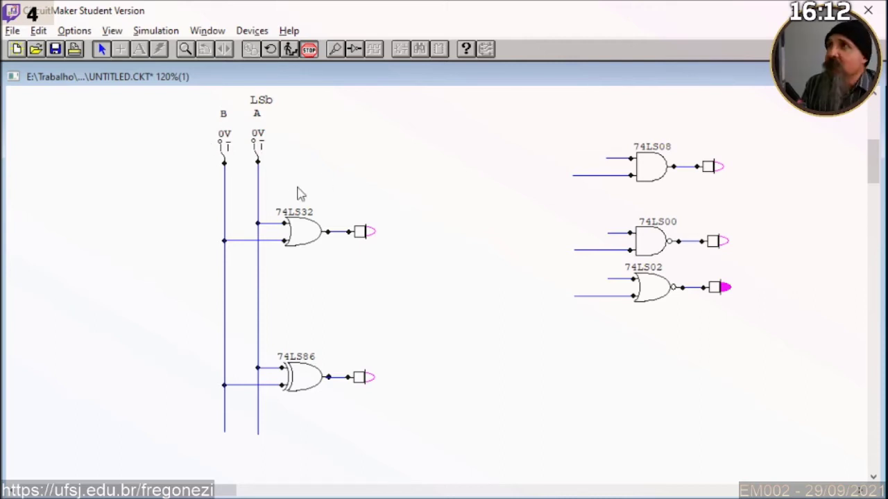
# Repeat the input combinations on switches A and B, return both to 0V, and stop the simulation
pyautogui.click(260, 158)
pyautogui.click(258, 159)
pyautogui.click(226, 159)
pyautogui.click(258, 159)
pyautogui.click(259, 159)
pyautogui.click(259, 159)
pyautogui.click(228, 158)
pyautogui.click(259, 158)
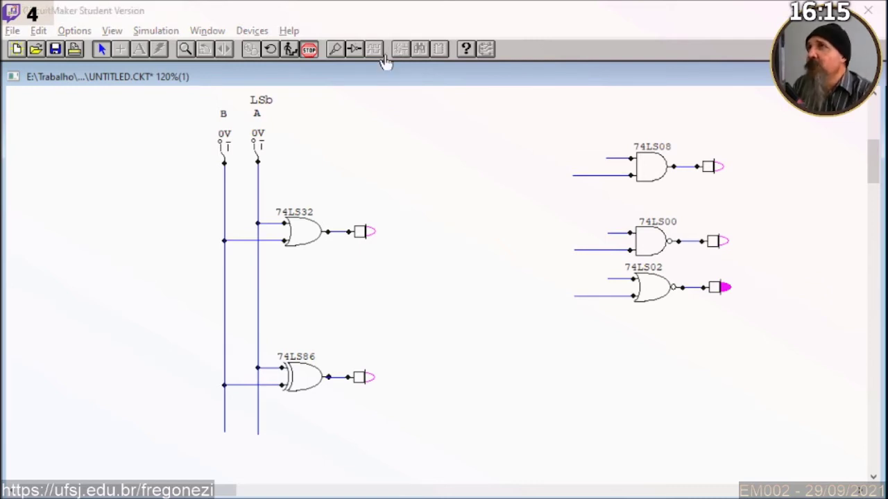
pyautogui.click(310, 51)
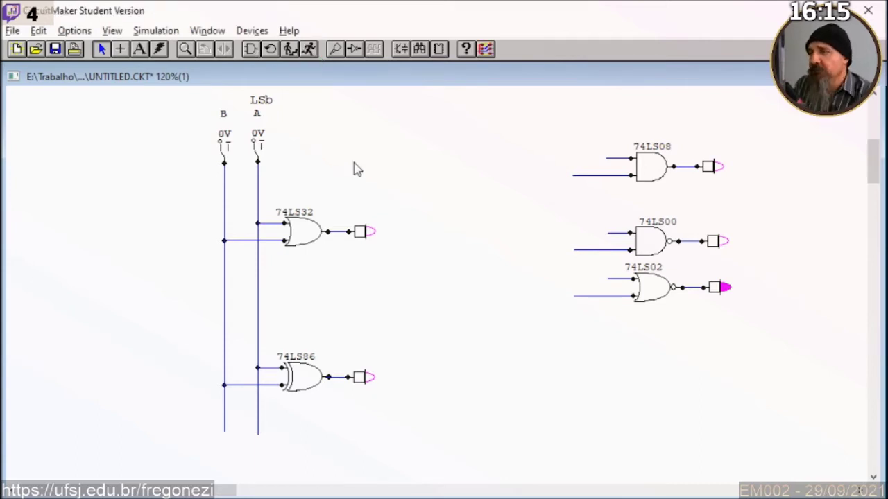
# Move the AND gate with its wires and logic display back above the OR gate, joining its inputs to the A and B lines
pyautogui.moveTo(536, 113); pyautogui.dragTo(828, 208)
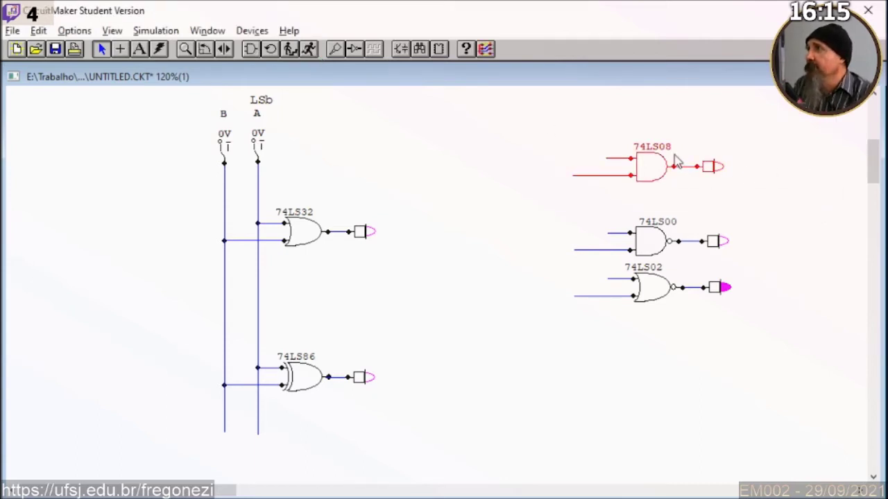
pyautogui.rightClick(653, 168)
pyautogui.click(693, 300)
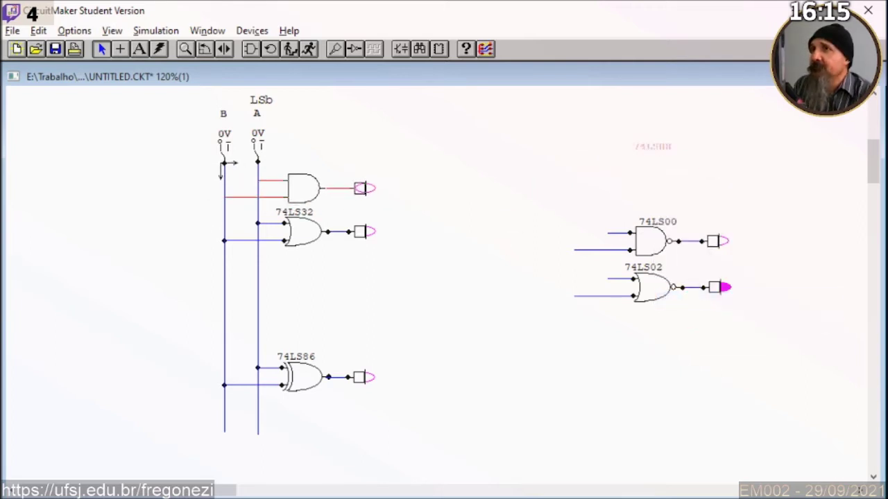
pyautogui.click(223, 165)
# Move the NAND and NOR gates with their wires and displays back between the OR and XOR gates on the A and B lines, and reset the simulation
pyautogui.moveTo(543, 158); pyautogui.dragTo(825, 366)
pyautogui.rightClick(646, 239)
pyautogui.click(676, 368)
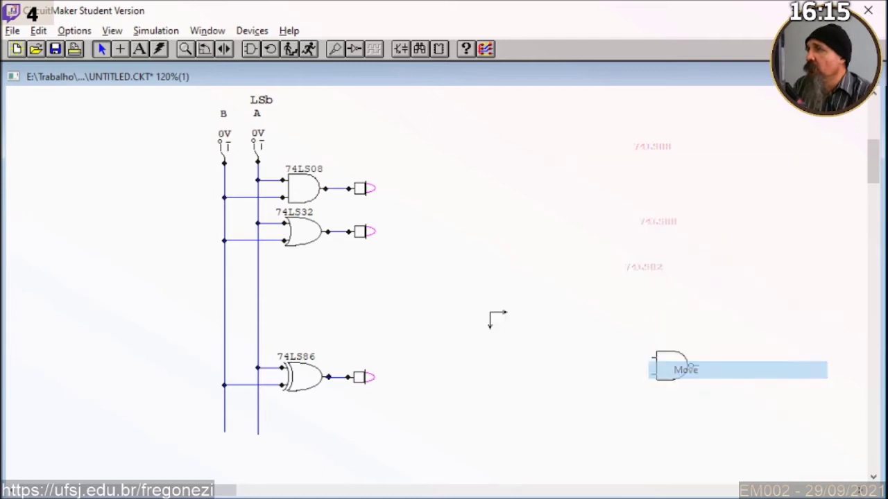
pyautogui.click(221, 244)
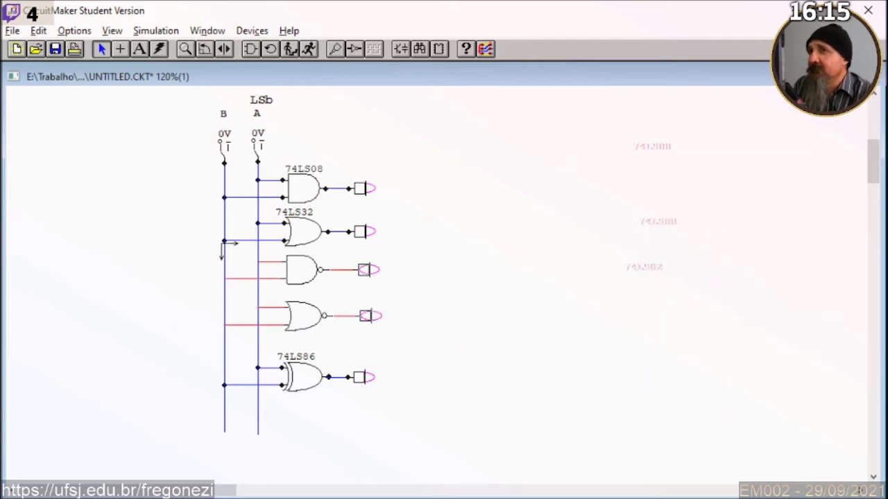
pyautogui.click(224, 247)
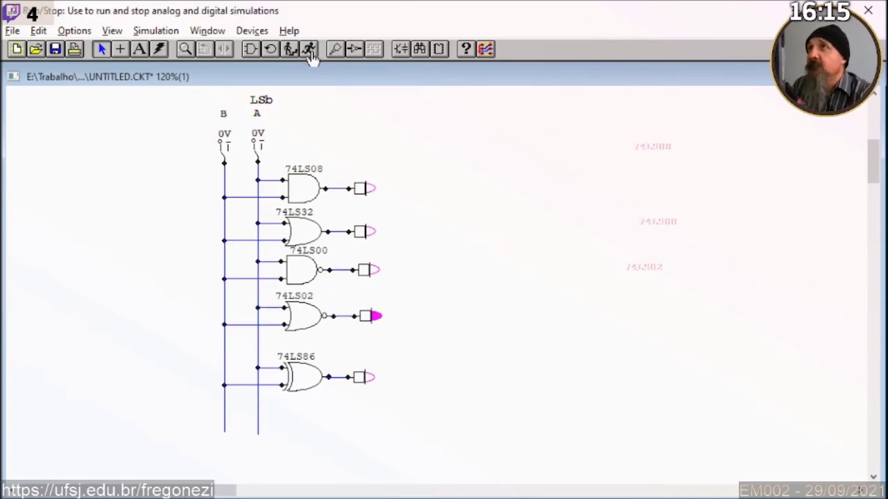
pyautogui.click(267, 50)
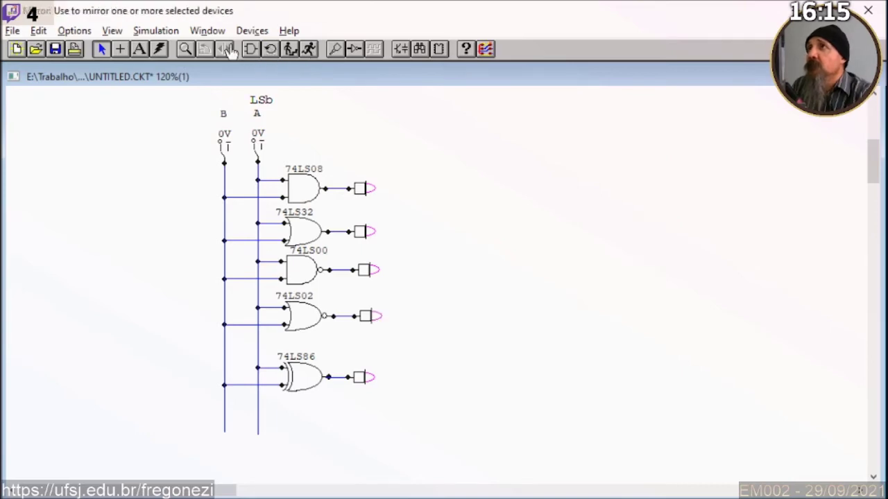
# Place a 4077 two-input XNOR gate from the Digital Basics gates directly beneath the XOR gate
pyautogui.click(251, 30)
pyautogui.click(274, 46)
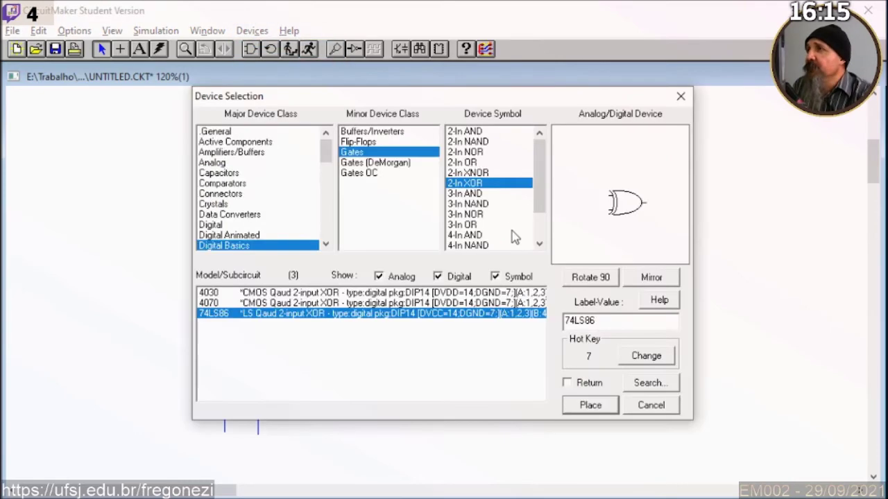
pyautogui.click(463, 175)
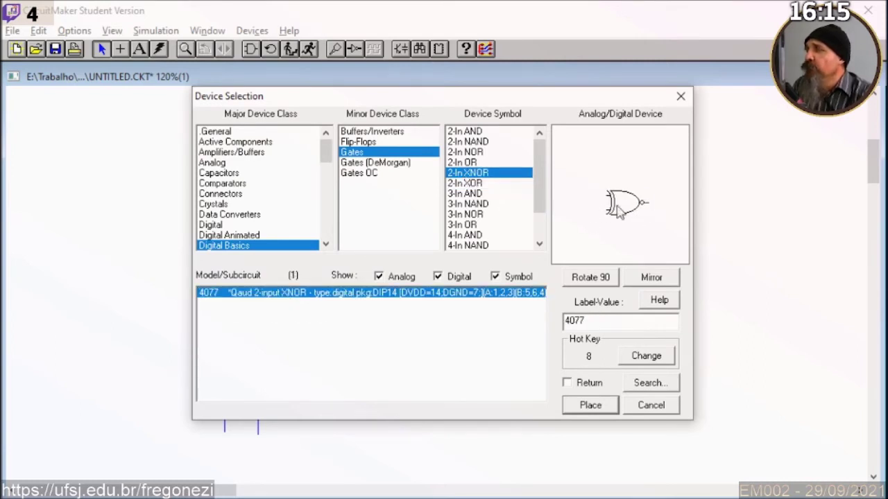
pyautogui.click(590, 405)
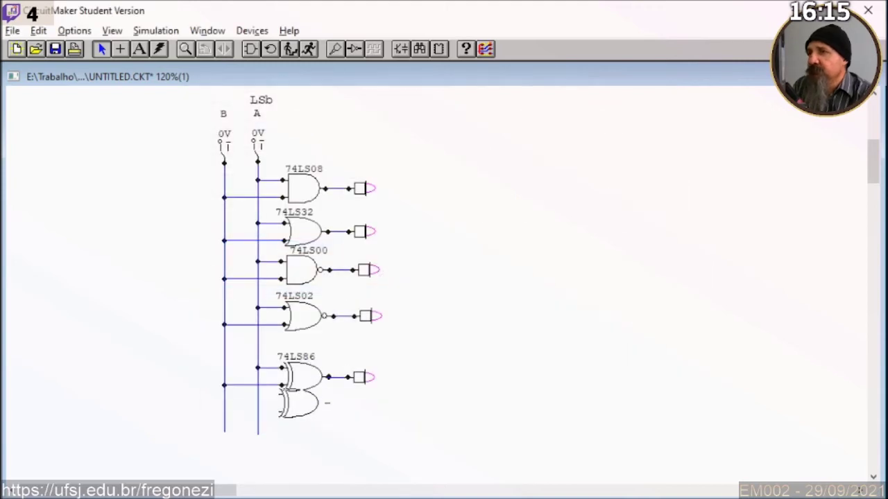
pyautogui.click(298, 416)
# Move the XOR gate with its wires and display, together with the XNOR gate, up closer to the NOR gate
pyautogui.moveTo(264, 340); pyautogui.dragTo(426, 436)
pyautogui.rightClick(278, 364)
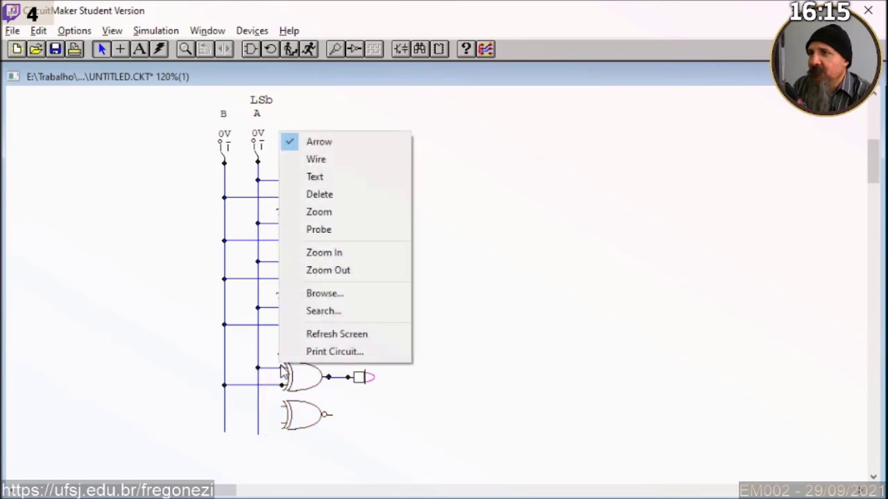
pyautogui.click(397, 437)
pyautogui.moveTo(268, 349); pyautogui.dragTo(415, 455)
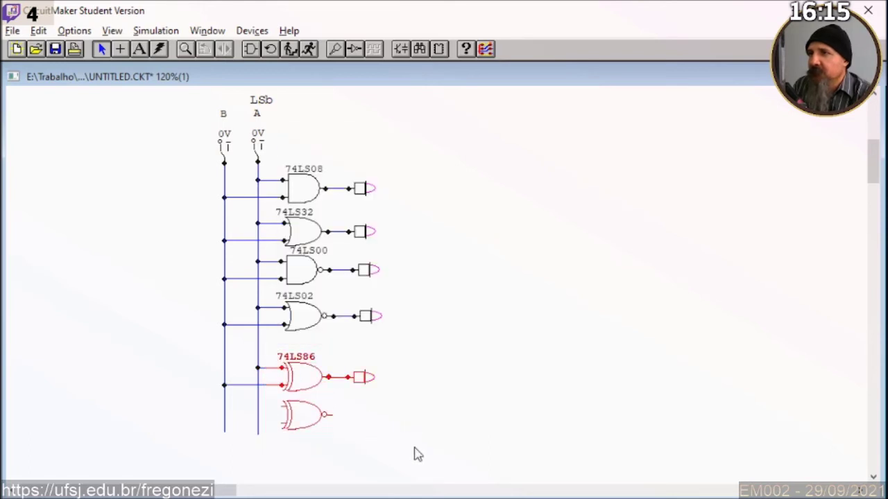
pyautogui.rightClick(309, 380)
pyautogui.click(320, 331)
pyautogui.moveTo(318, 336); pyautogui.dragTo(224, 344)
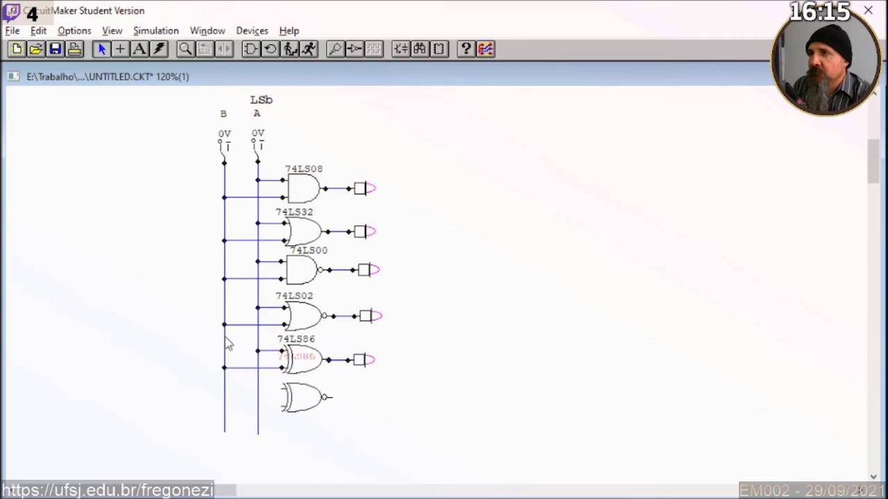
# Open the XNOR gate's model selection, close it without changes, and delete the gate
pyautogui.rightClick(315, 402)
pyautogui.click(307, 407)
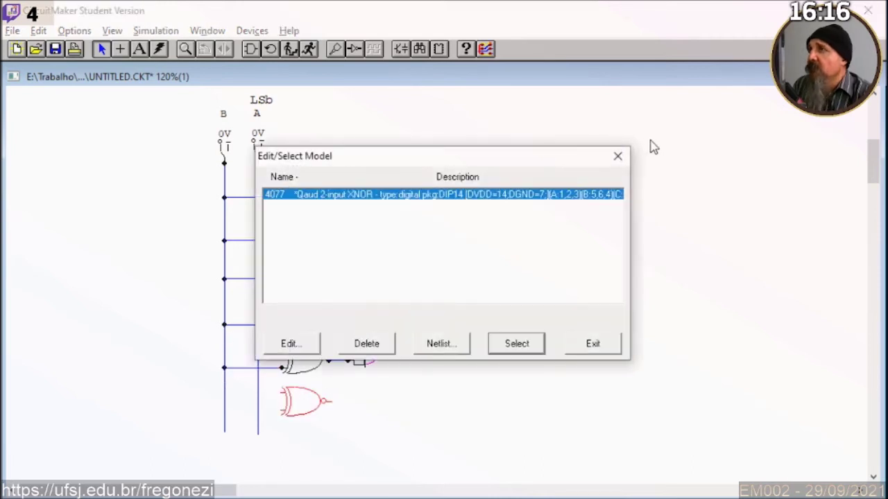
pyautogui.click(618, 157)
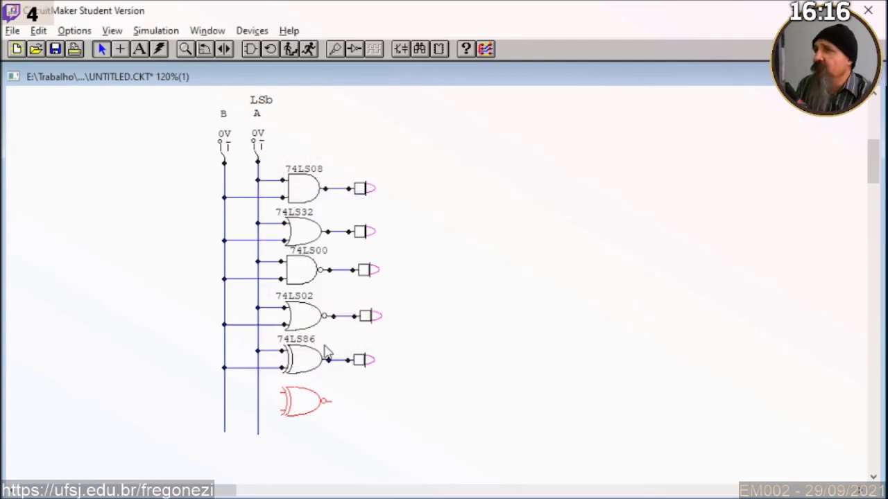
pyautogui.press('Delete')
# Place a new 4077 two-input XNOR gate below the XOR gate and set its label to 4077 in its device data
pyautogui.click(252, 30)
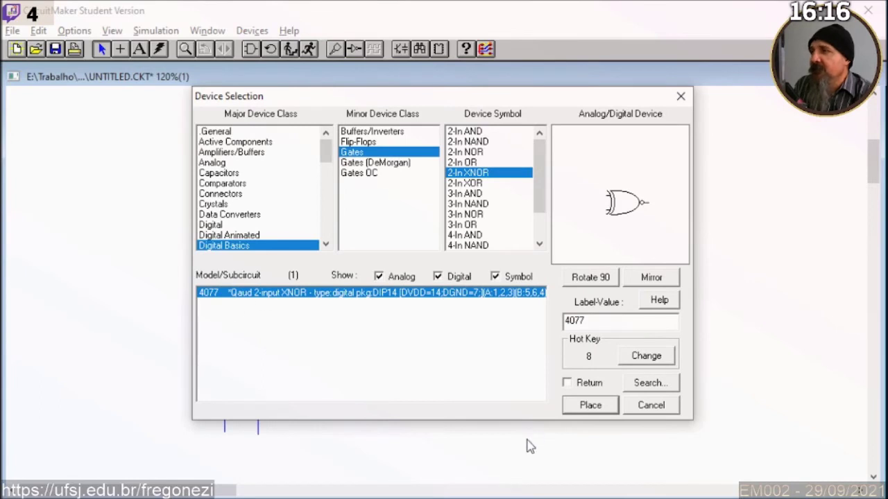
pyautogui.click(590, 405)
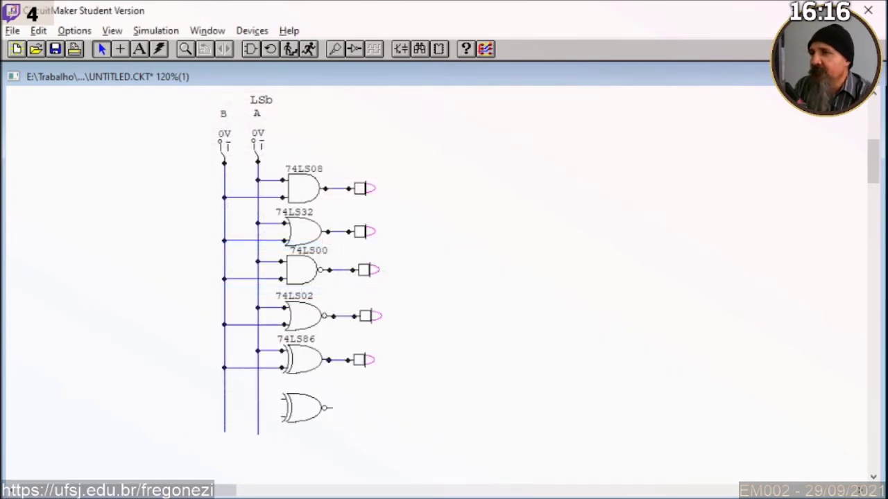
pyautogui.click(306, 411)
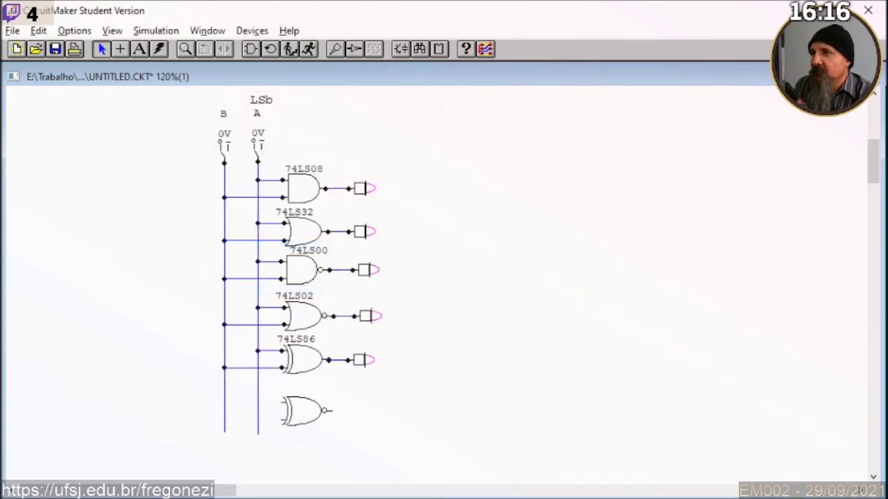
pyautogui.rightClick(296, 414)
pyautogui.click(350, 270)
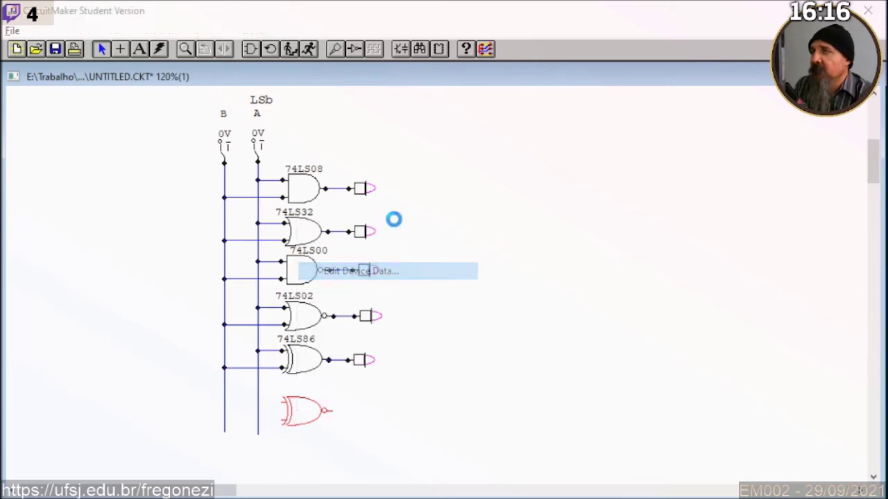
pyautogui.write('4077')
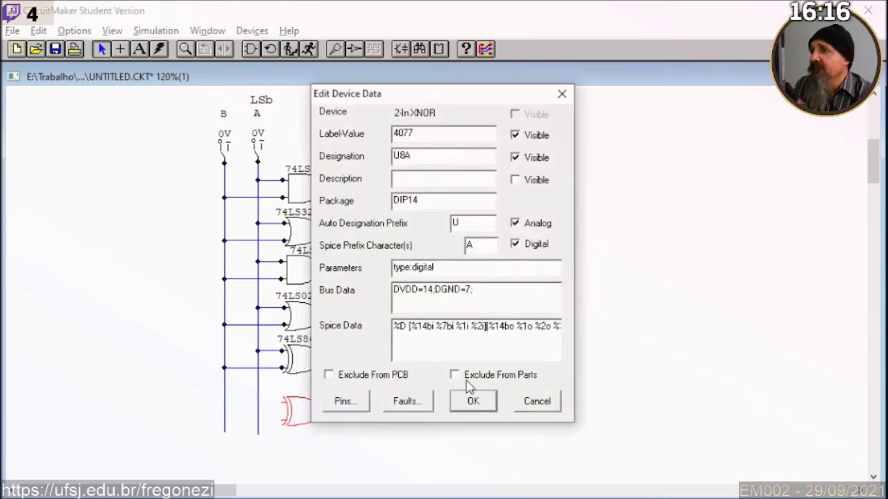
pyautogui.click(473, 402)
# Wire the XNOR gate's upper input to the A line and its lower input to the B line
pyautogui.click(119, 48)
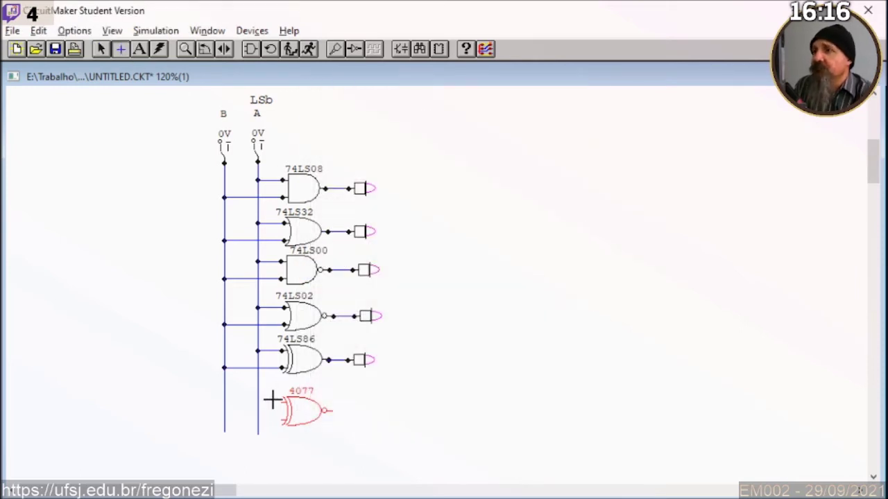
pyautogui.moveTo(280, 403); pyautogui.dragTo(258, 402)
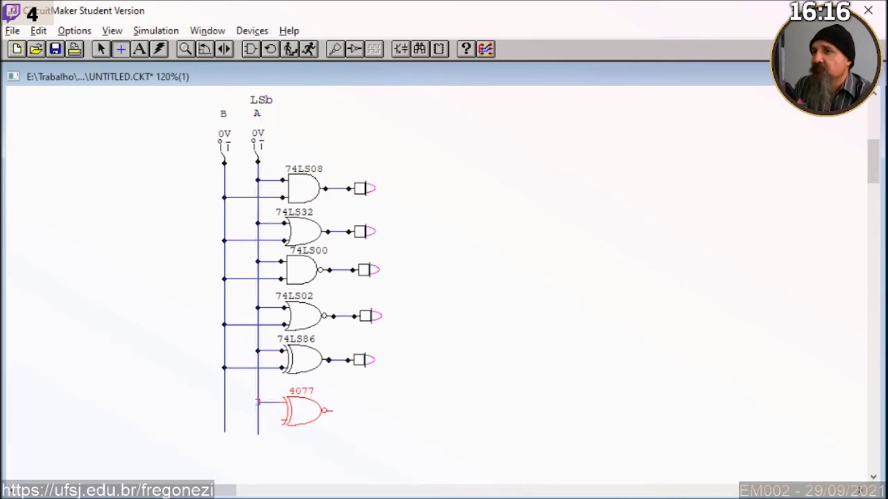
pyautogui.moveTo(280, 418); pyautogui.dragTo(223, 418)
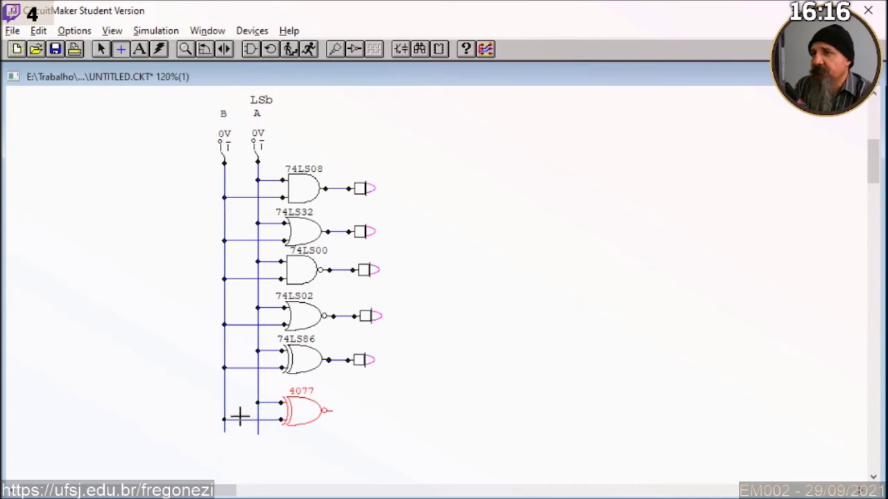
# Duplicate the XOR gate's output wire and logic display and attach the copy to the XNOR gate's output
pyautogui.click(101, 48)
pyautogui.moveTo(420, 328); pyautogui.dragTo(335, 383)
pyautogui.hotkey('ctrl', 'd')
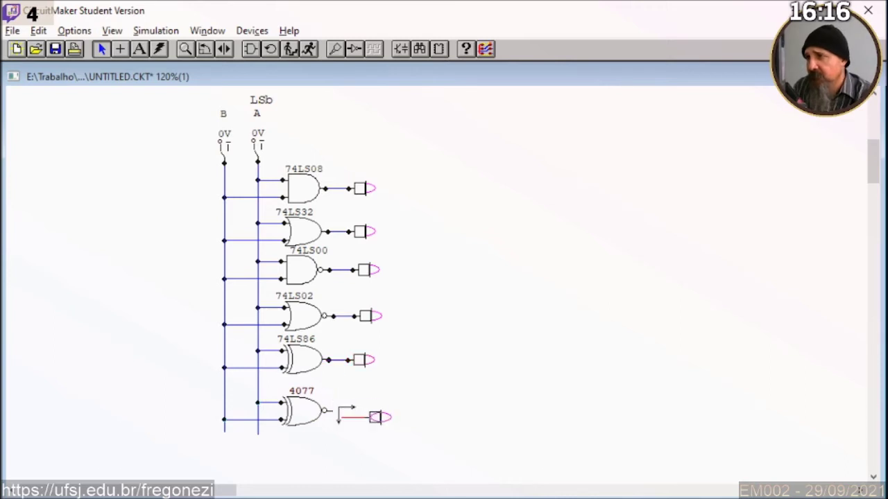
pyautogui.click(330, 409)
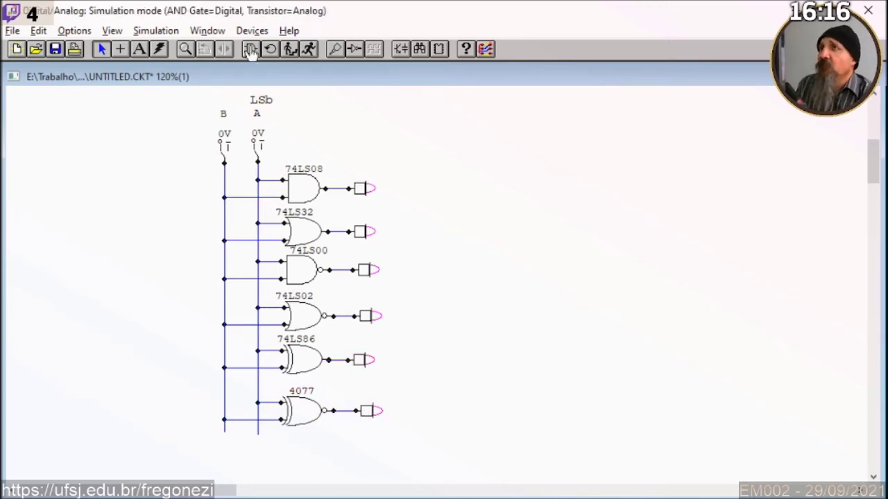
# Run the simulation, switch inputs A and B through all four combinations back to 0V, and stop it
pyautogui.click(309, 48)
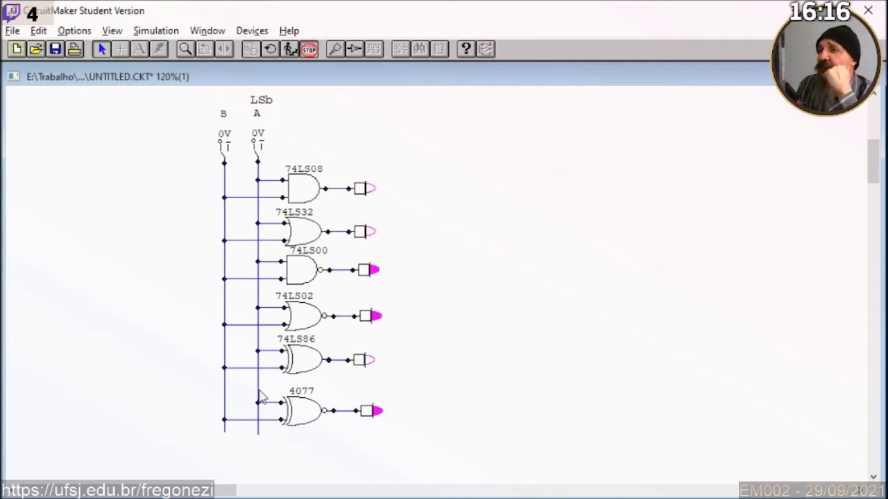
pyautogui.click(258, 156)
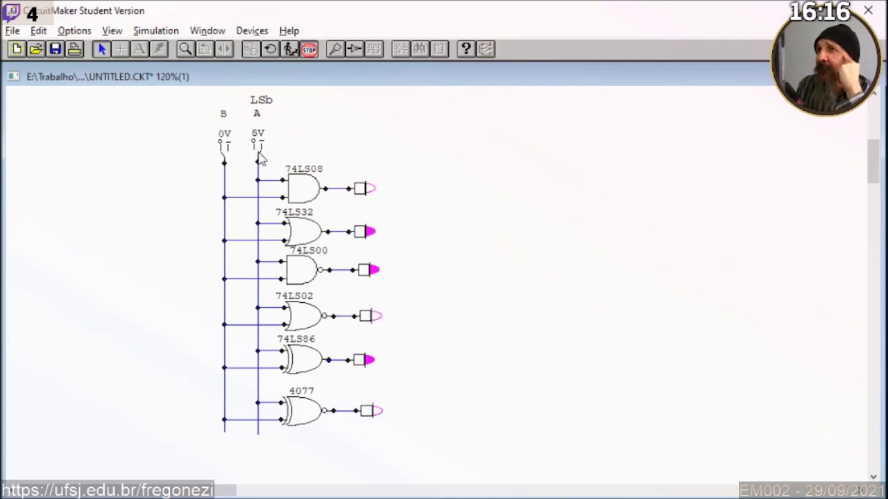
pyautogui.click(258, 158)
pyautogui.click(226, 158)
pyautogui.click(259, 157)
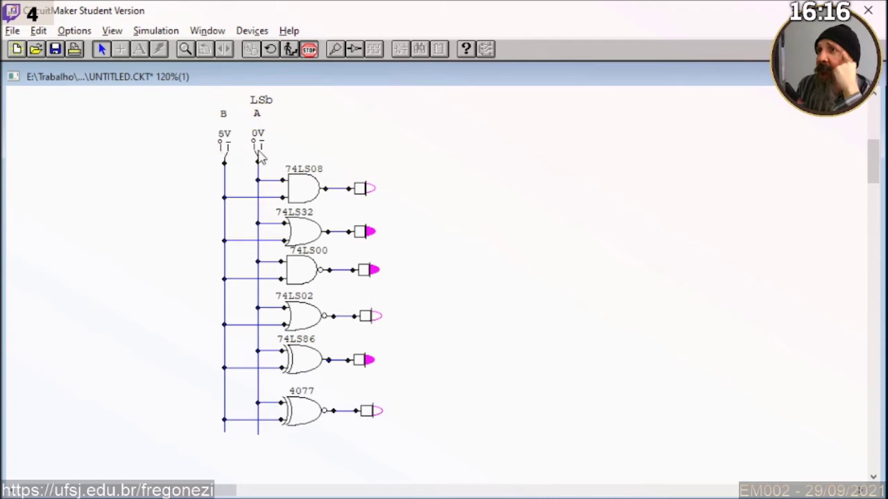
pyautogui.click(259, 157)
pyautogui.click(226, 158)
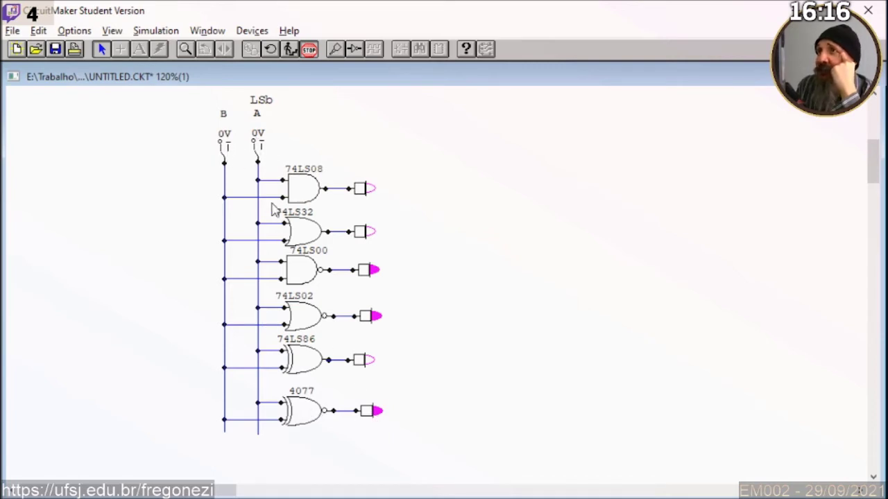
pyautogui.click(259, 161)
pyautogui.click(227, 161)
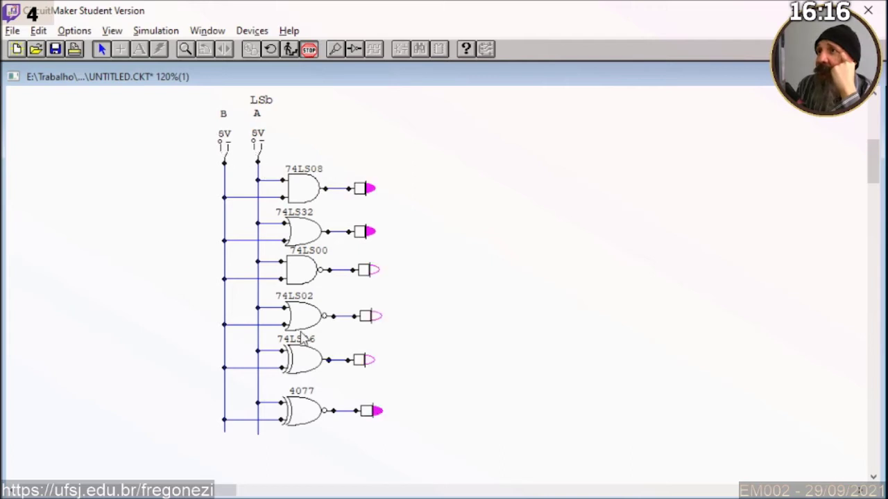
pyautogui.click(223, 161)
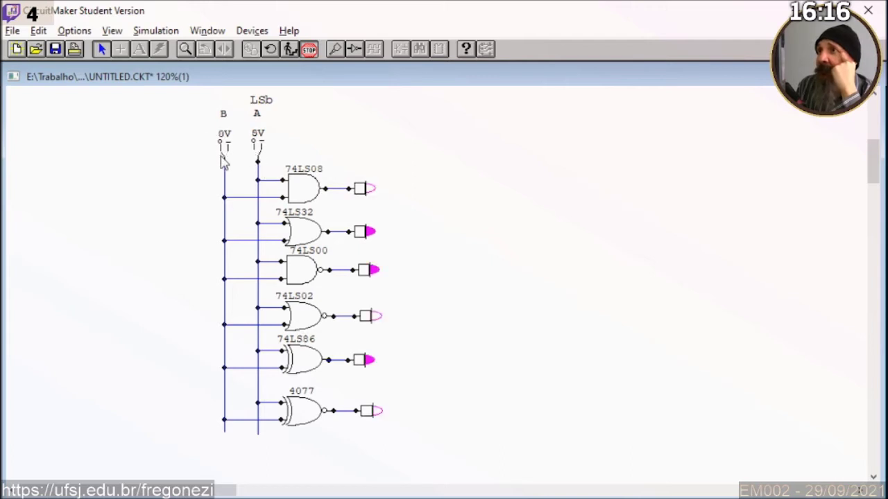
pyautogui.click(260, 161)
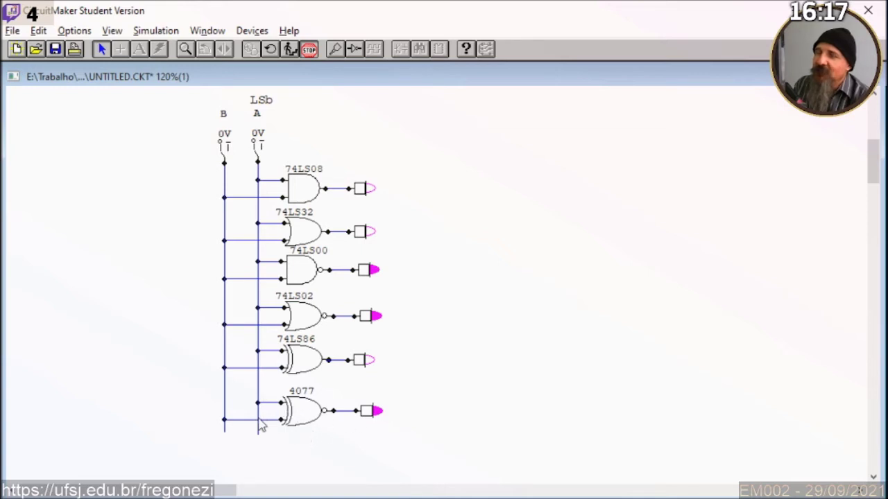
pyautogui.click(309, 51)
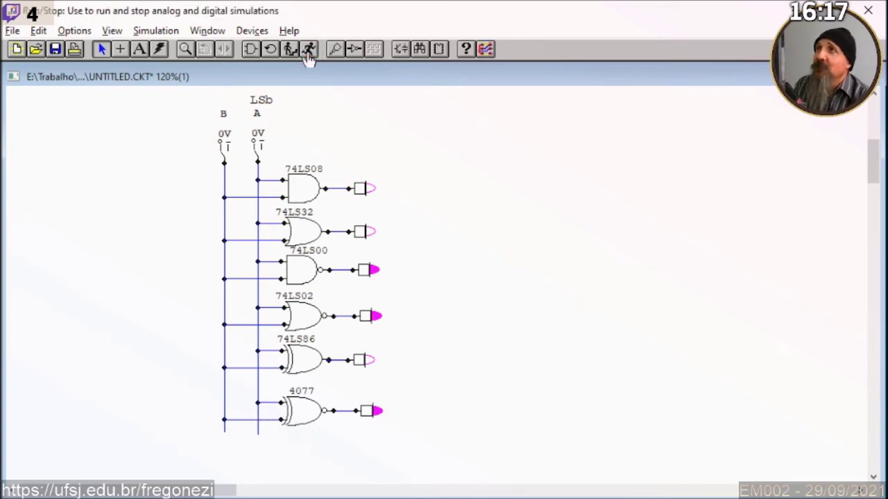
pyautogui.click(274, 50)
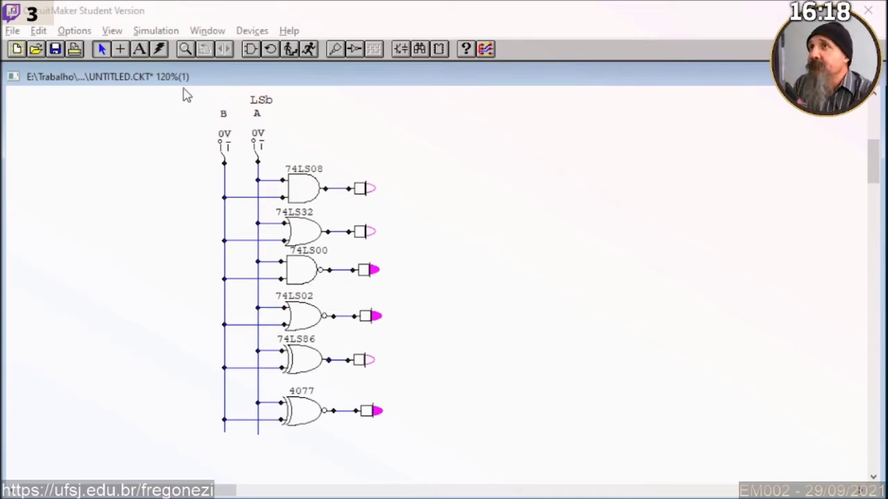
# Copy the A and B switches with their vertical lines and LSb label, and place the copy to the right of the gate circuit
pyautogui.moveTo(183, 87); pyautogui.dragTo(275, 182)
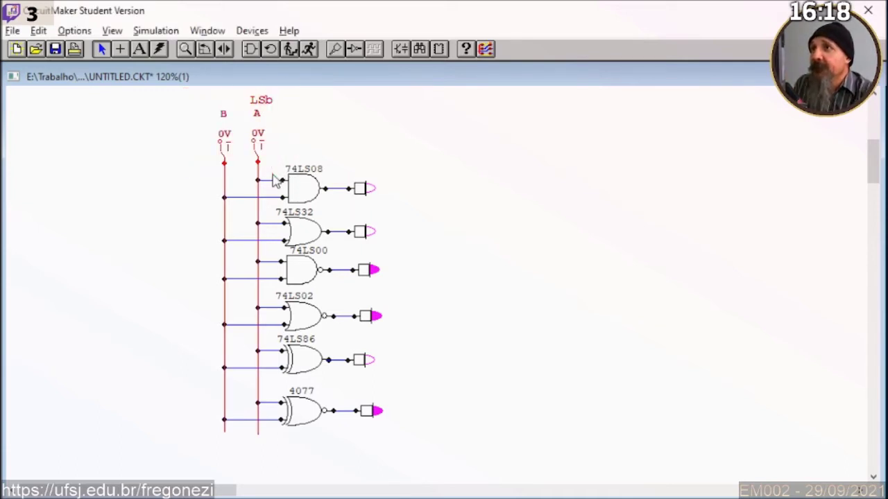
pyautogui.click(581, 132)
pyautogui.hotkey('ctrl', 'v')
pyautogui.click(539, 115)
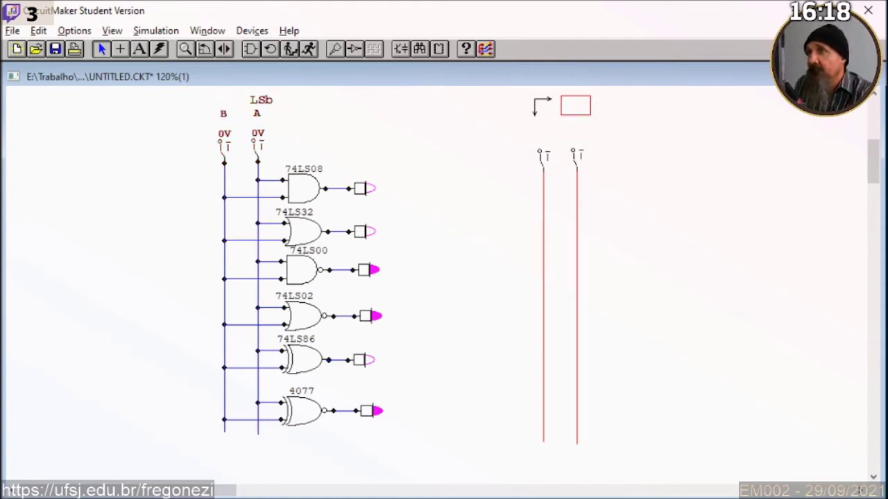
pyautogui.click(537, 108)
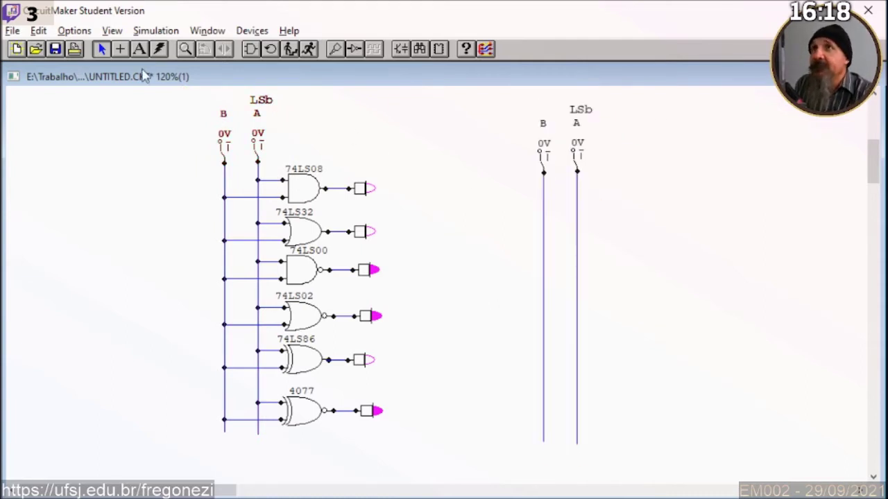
# Add the text "data bus" and position it just below the original A and B lines
pyautogui.click(139, 49)
pyautogui.click(208, 458)
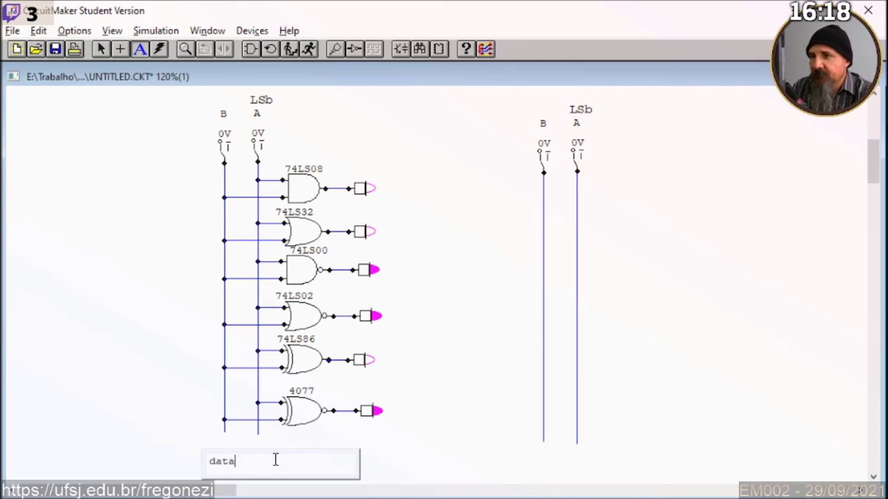
pyautogui.write('data bus')
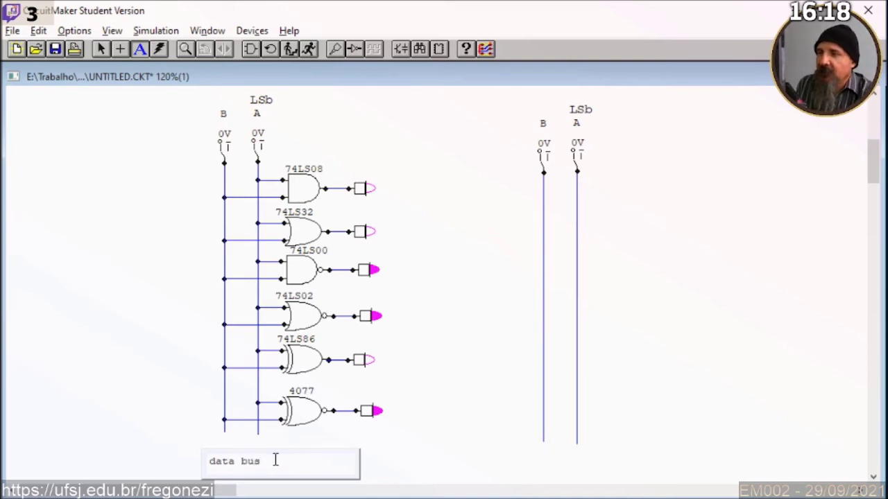
pyautogui.click(176, 395)
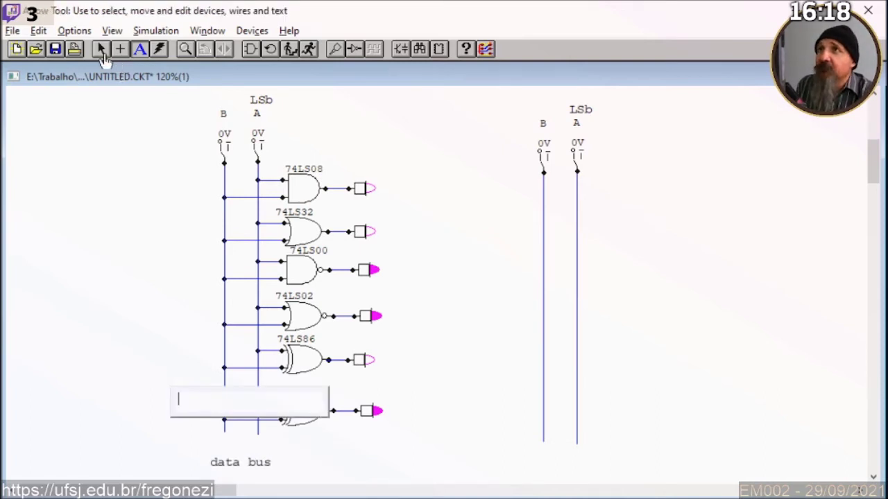
pyautogui.click(100, 48)
pyautogui.moveTo(257, 463); pyautogui.dragTo(258, 448)
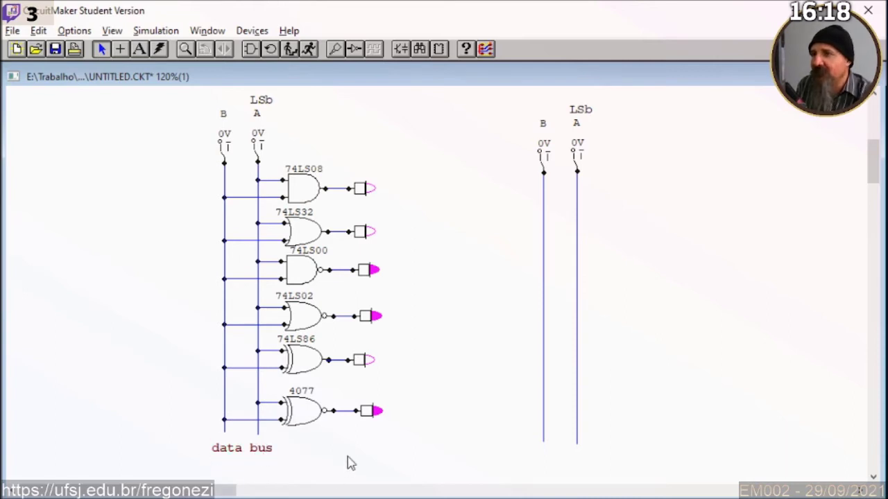
# Duplicate the copied circuit's B switch and its vertical line, placing the duplicate to its left
pyautogui.moveTo(514, 96); pyautogui.dragTo(555, 216)
pyautogui.hotkey('ctrl', 'd')
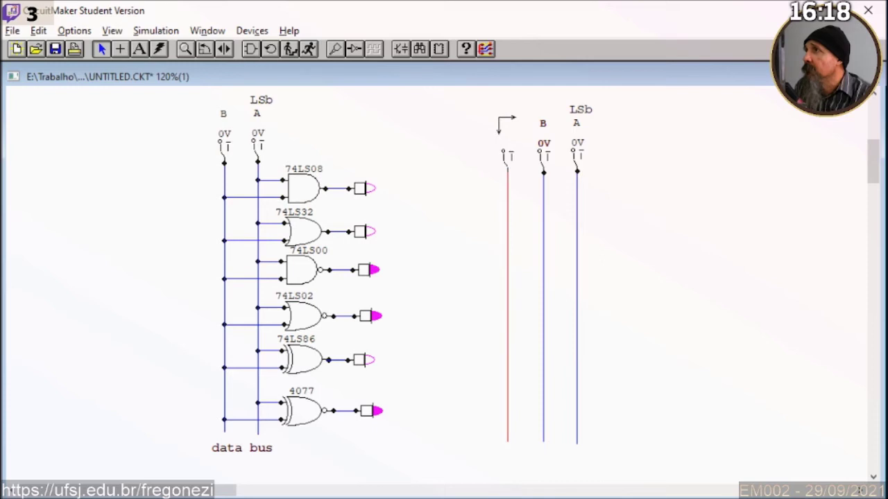
pyautogui.click(507, 124)
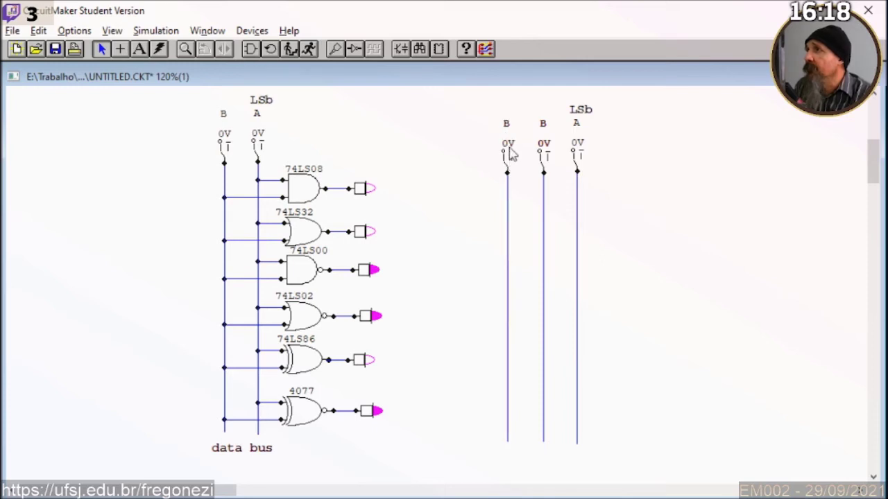
# Set the description of the new leftmost logic switch in the second circuit to C
pyautogui.rightClick(508, 159)
pyautogui.click(542, 205)
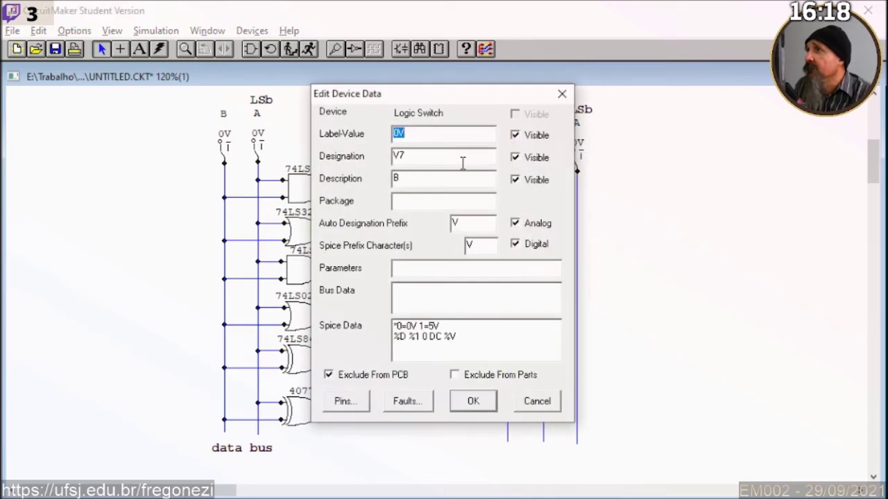
pyautogui.doubleClick(409, 180)
pyautogui.write('C')
pyautogui.click(471, 402)
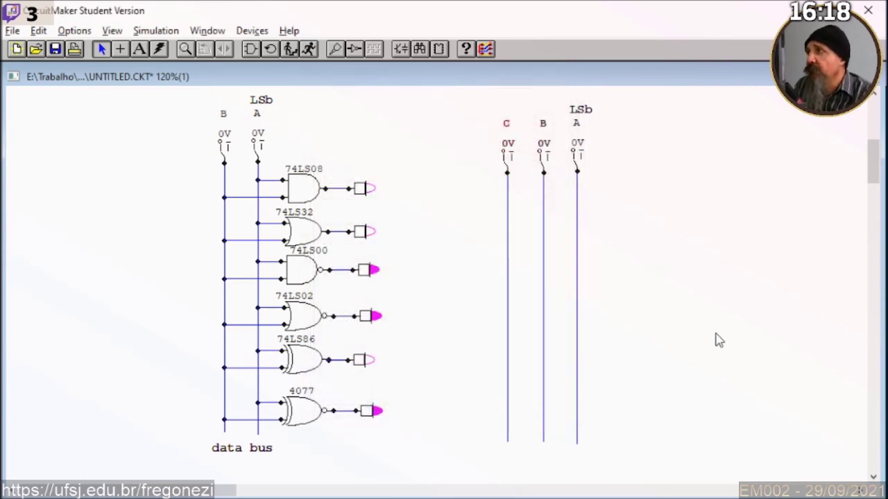
# Place a 74LS11 three-input AND gate from the Digital Basics gates beside the upper part of the second circuit's A line
pyautogui.click(252, 31)
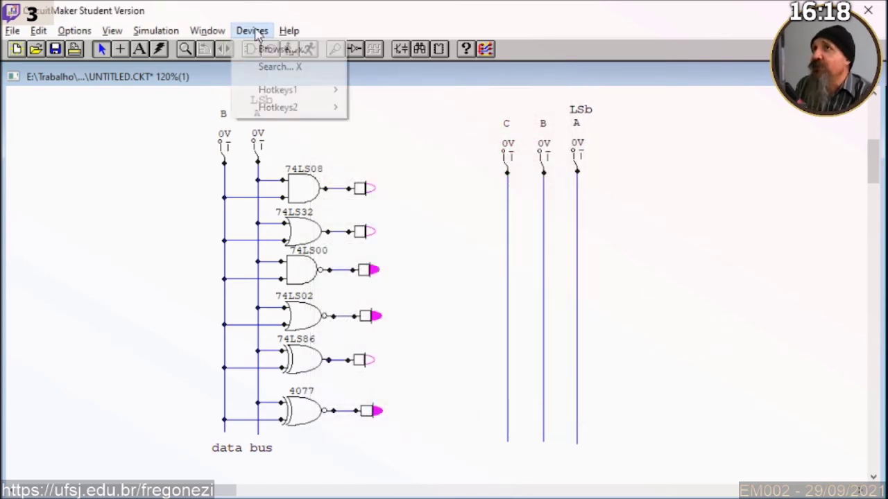
pyautogui.click(291, 50)
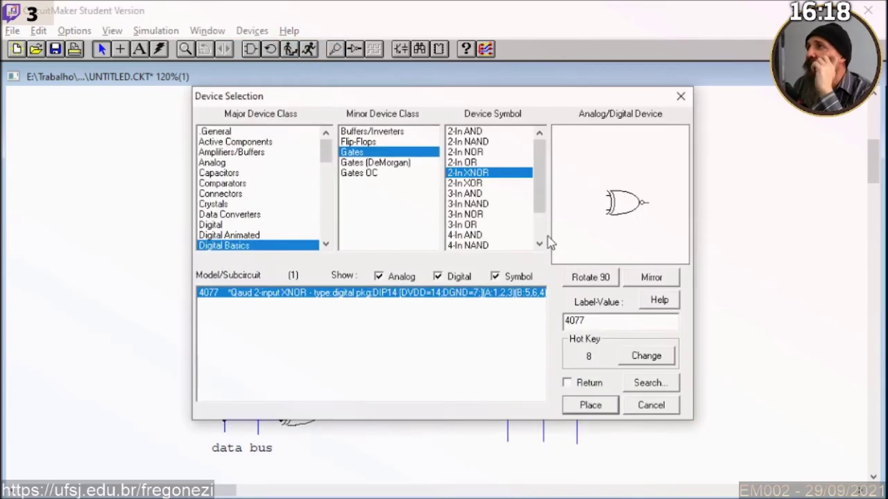
pyautogui.click(464, 184)
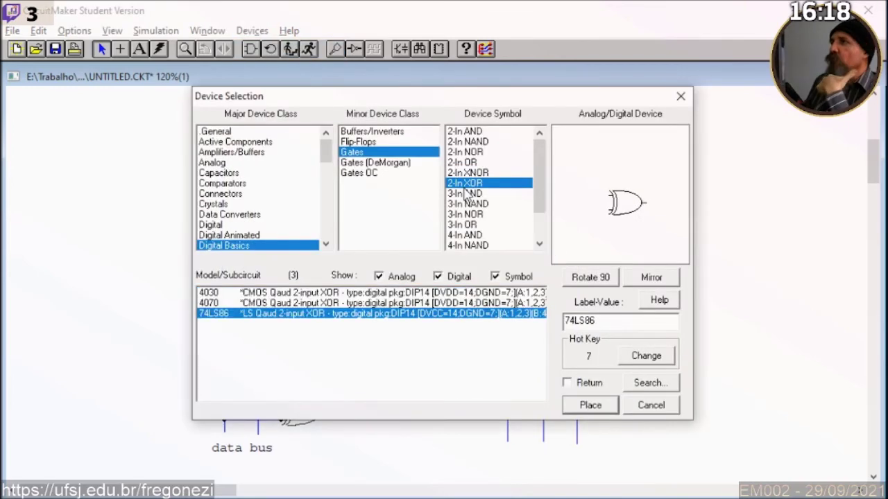
pyautogui.click(466, 195)
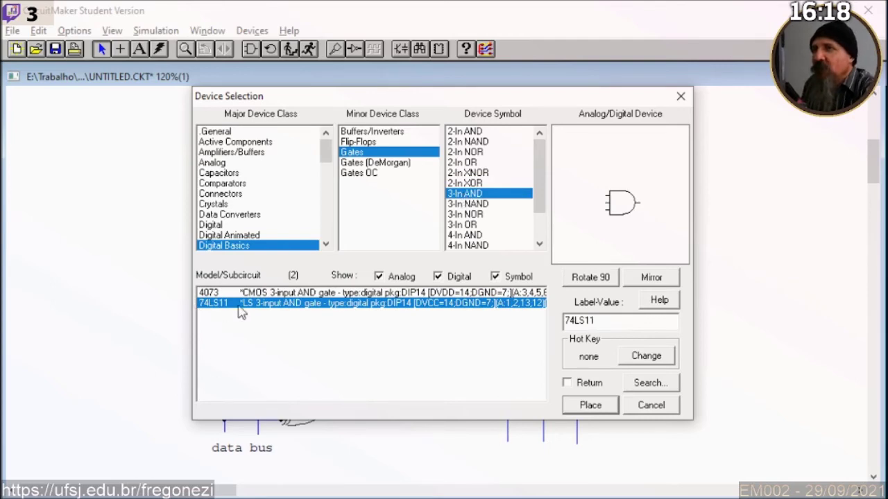
pyautogui.click(590, 405)
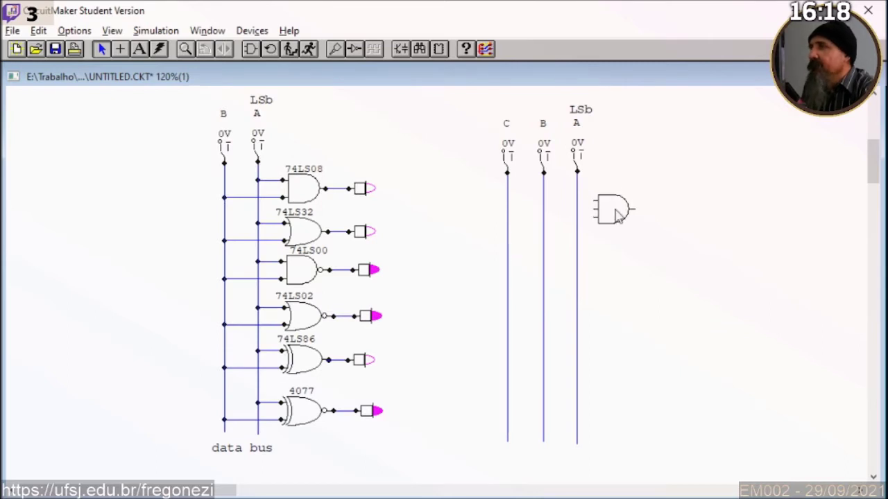
# Attach a copy of the 74LS08 gate's output wire and logic display to the three-input AND gate, and wire its inputs to A, B and C
pyautogui.moveTo(408, 147); pyautogui.dragTo(331, 212)
pyautogui.hotkey('ctrl', 'c')
pyautogui.hotkey('ctrl', 'v')
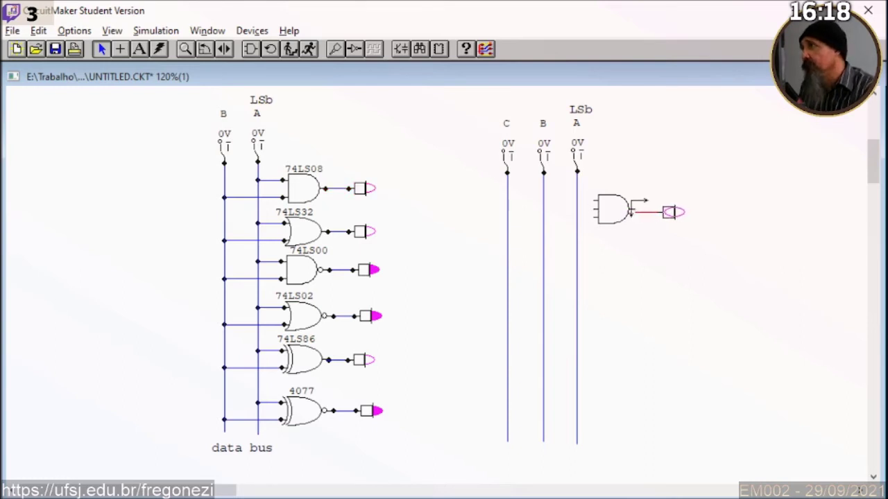
pyautogui.click(635, 200)
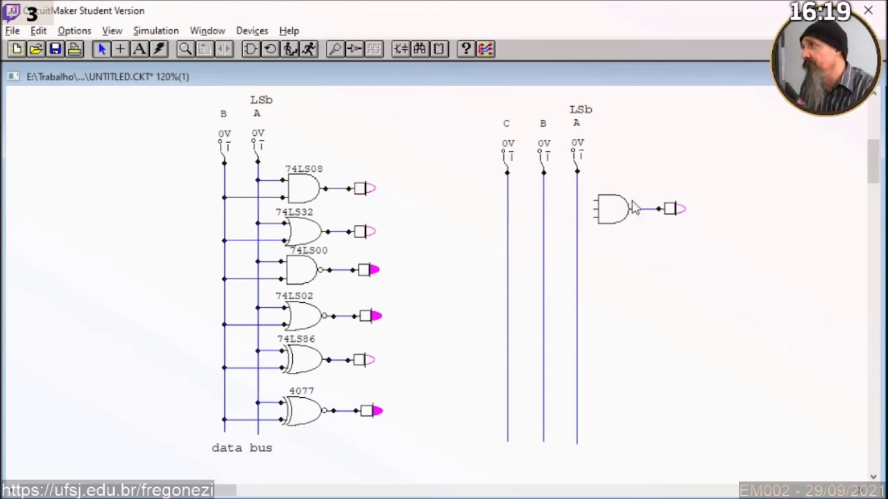
pyautogui.click(119, 48)
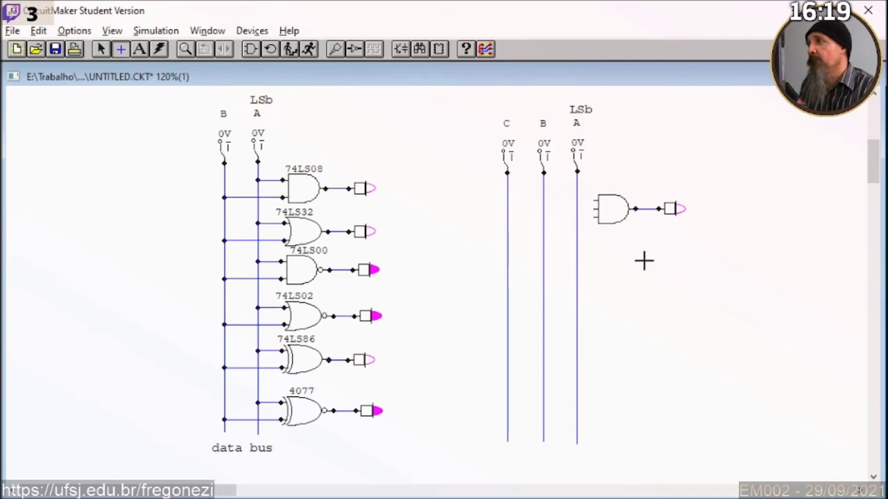
pyautogui.moveTo(593, 200); pyautogui.dragTo(507, 217)
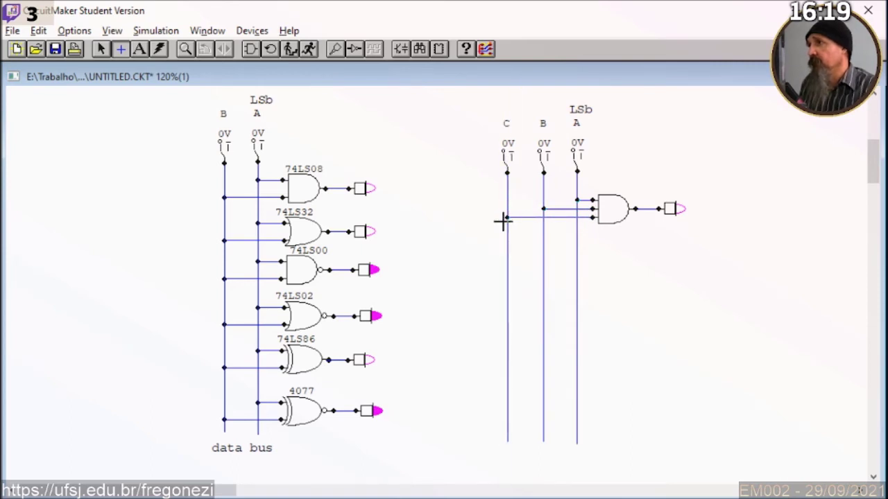
# Run the simulation, try combinations of the three-input circuit's switches up to all at 5V, and turn on logic-state tracing of the wires
pyautogui.click(309, 48)
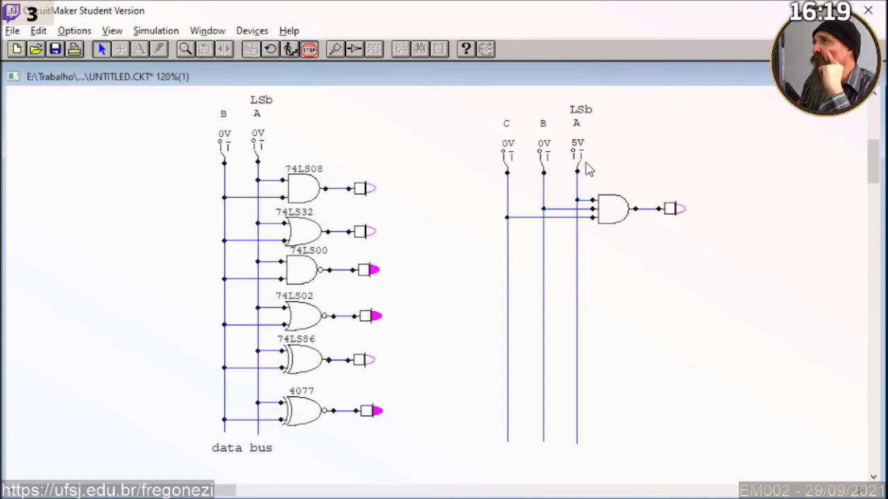
pyautogui.click(577, 166)
pyautogui.click(545, 168)
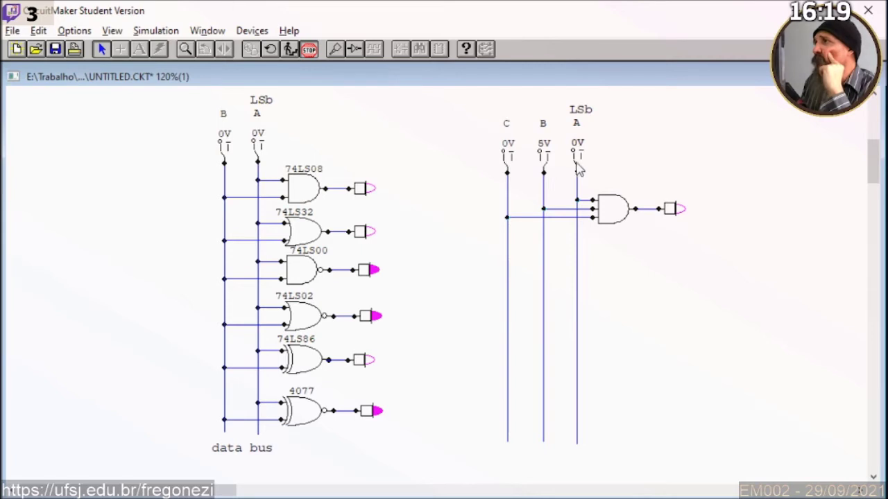
pyautogui.click(577, 168)
pyautogui.click(545, 168)
pyautogui.click(507, 168)
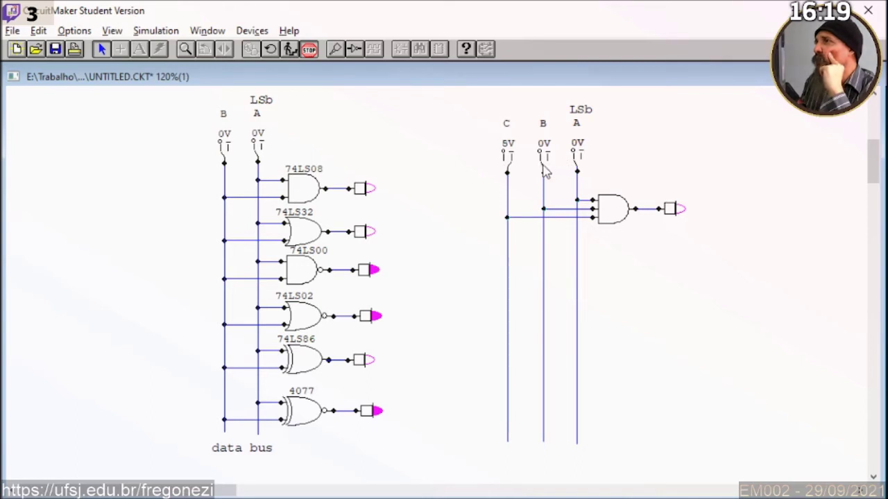
pyautogui.click(578, 168)
pyautogui.click(579, 168)
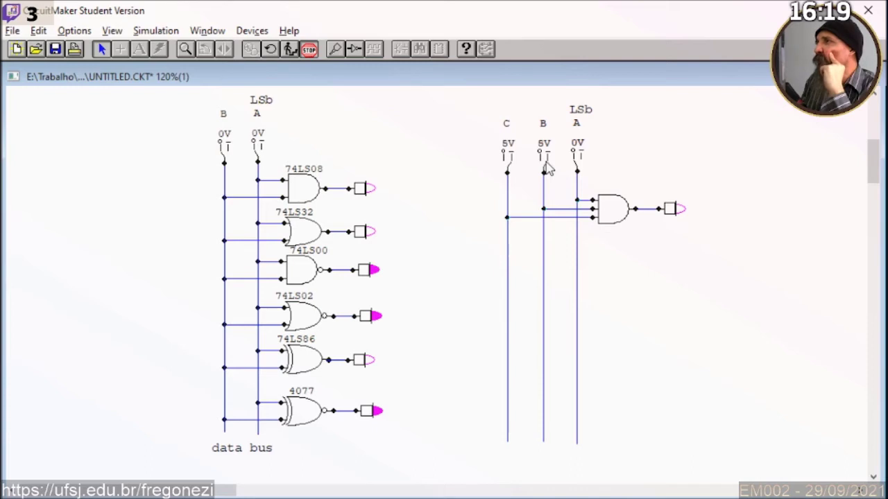
pyautogui.click(578, 168)
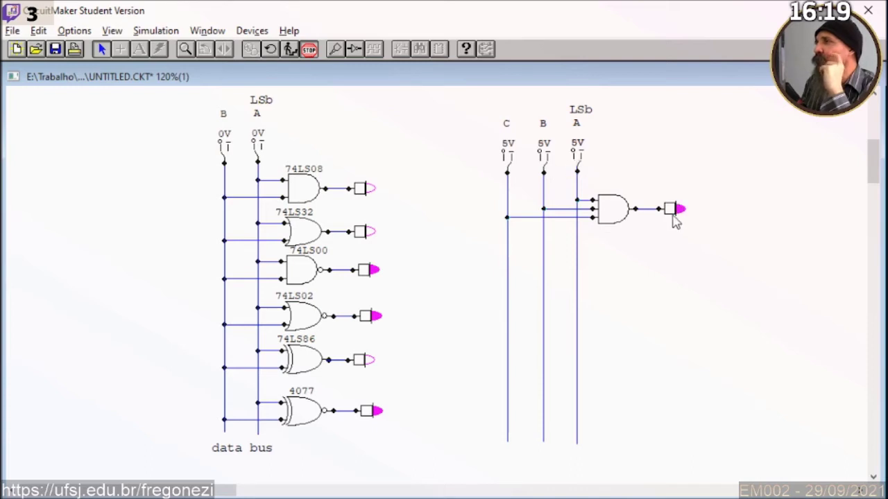
pyautogui.click(355, 50)
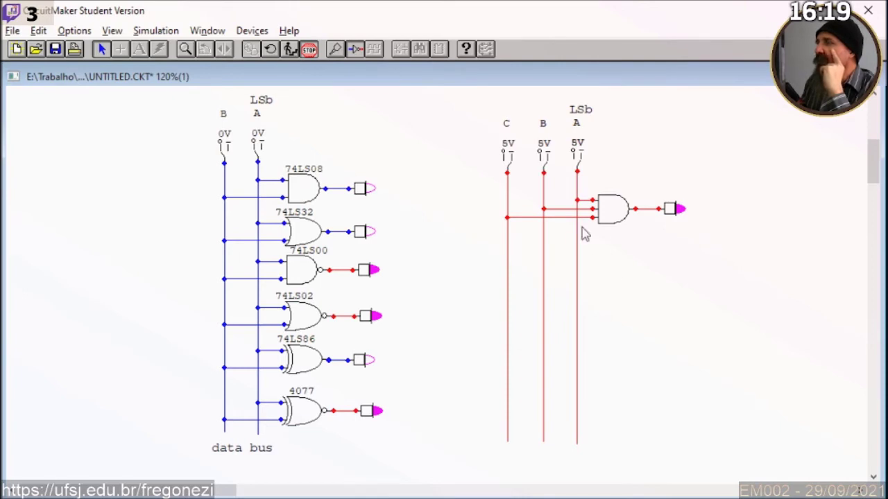
# Stop the traced simulation and add three copies of the AND gate's input wires, spaced down the C, B and A lines
pyautogui.click(353, 52)
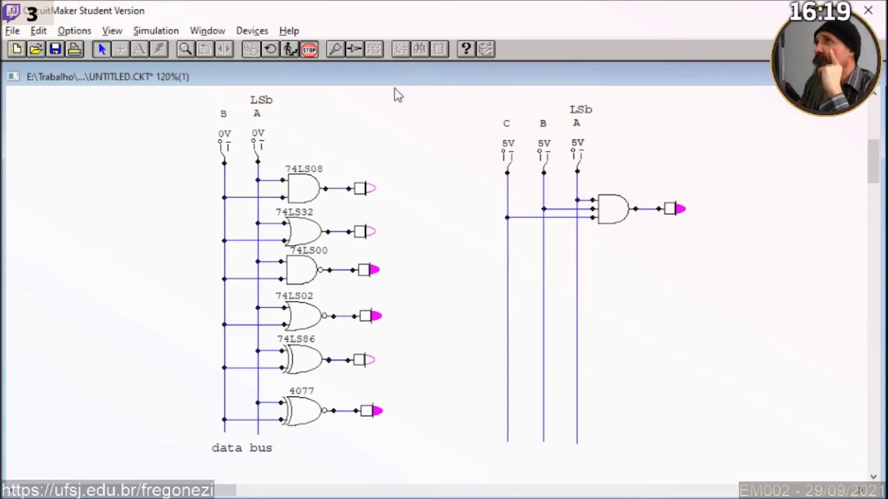
pyautogui.click(312, 55)
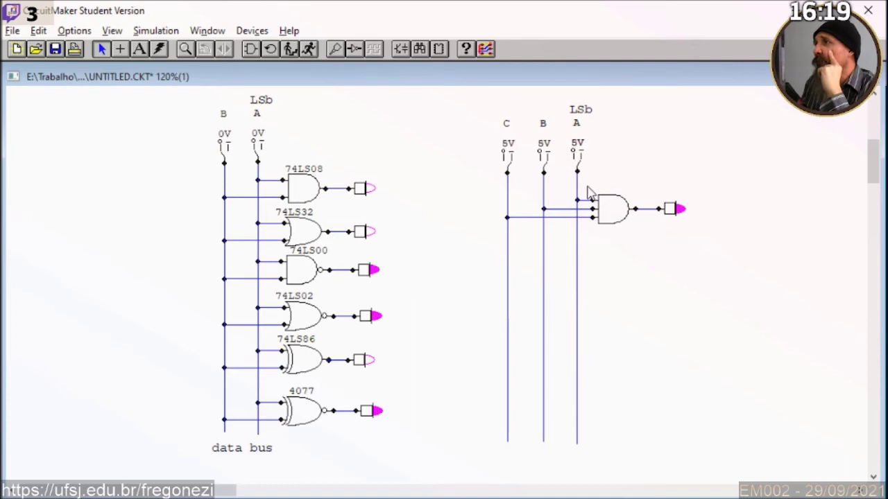
pyautogui.moveTo(584, 234); pyautogui.dragTo(509, 243)
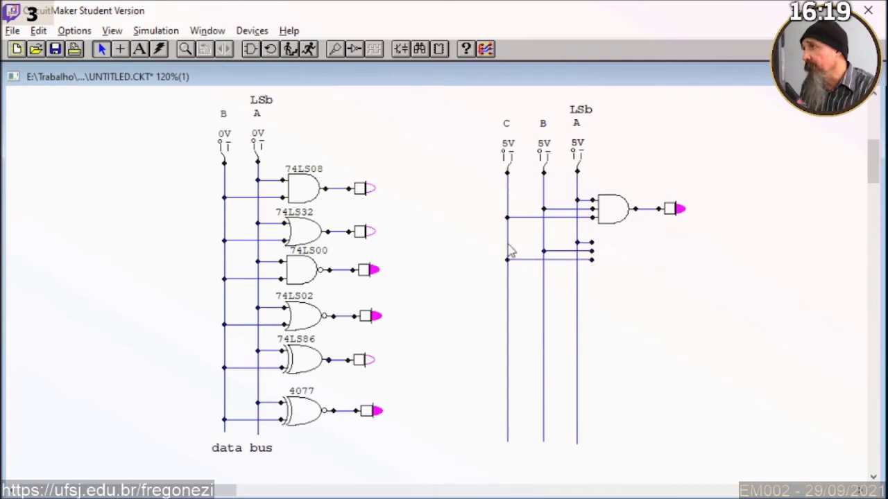
pyautogui.moveTo(582, 197); pyautogui.dragTo(509, 285)
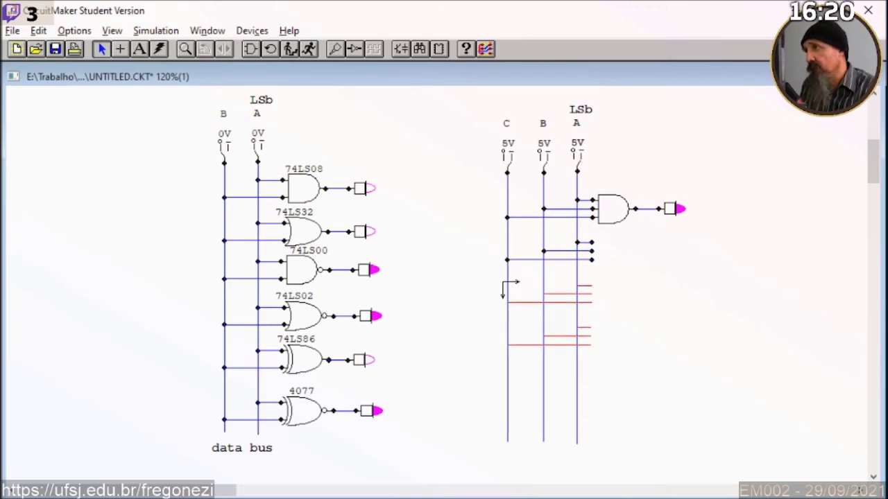
pyautogui.moveTo(503, 282); pyautogui.dragTo(503, 282)
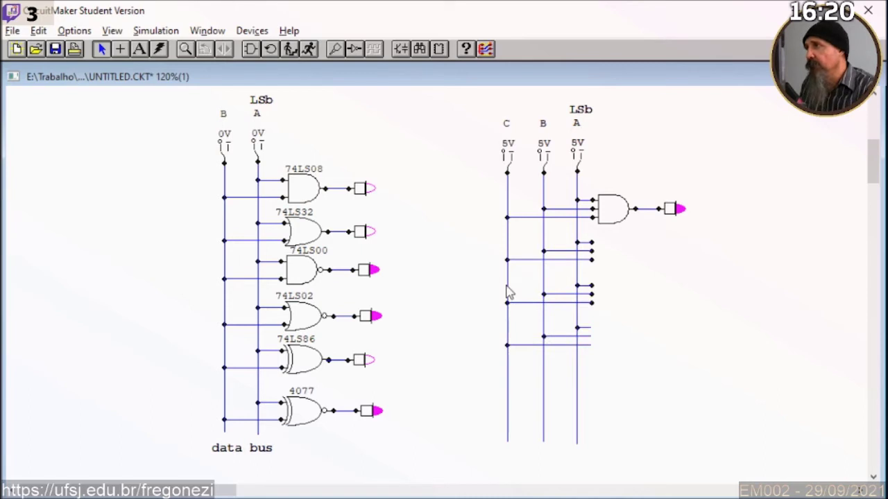
# Make the label-value 74LS11 visible on the three-input AND gate
pyautogui.doubleClick(614, 209)
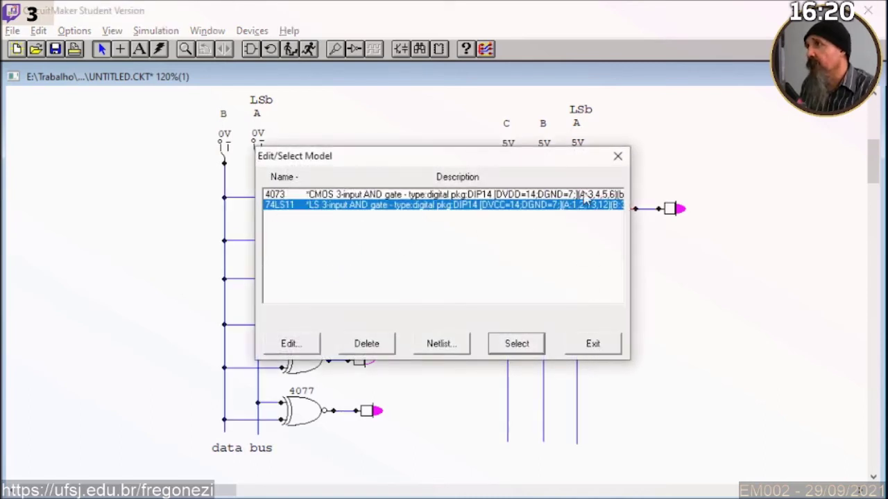
pyautogui.click(617, 157)
pyautogui.rightClick(610, 207)
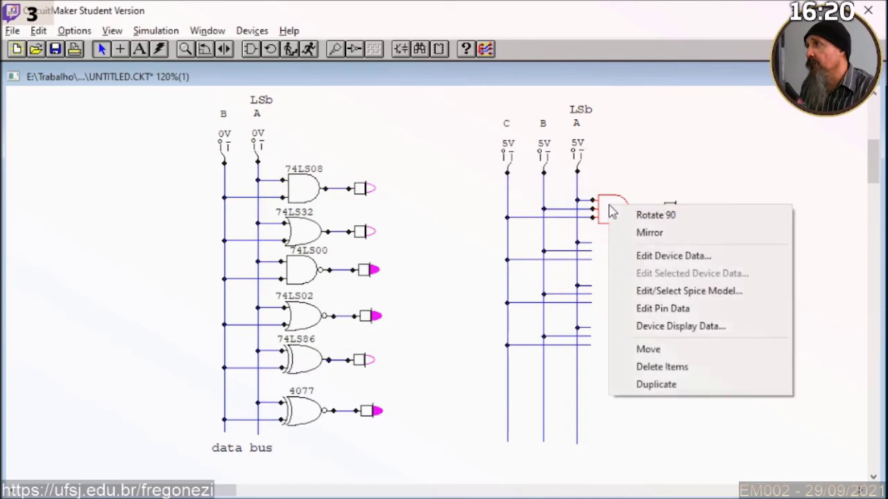
pyautogui.click(645, 256)
pyautogui.click(515, 135)
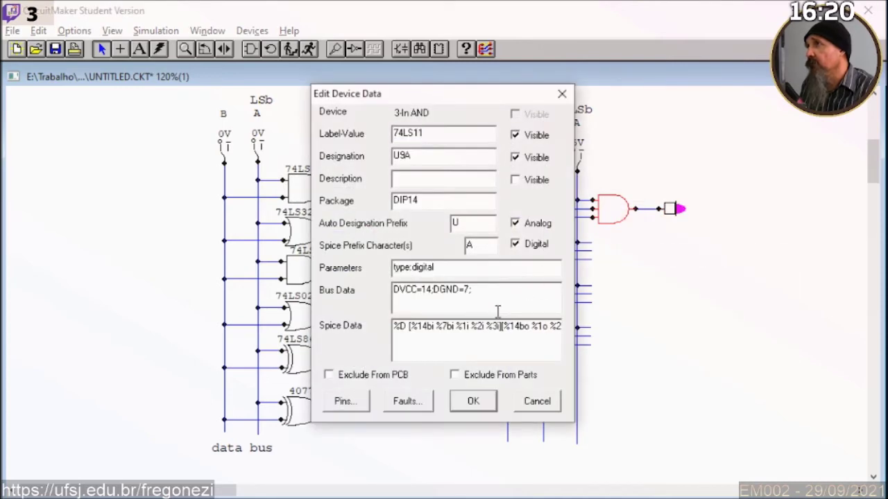
pyautogui.click(486, 399)
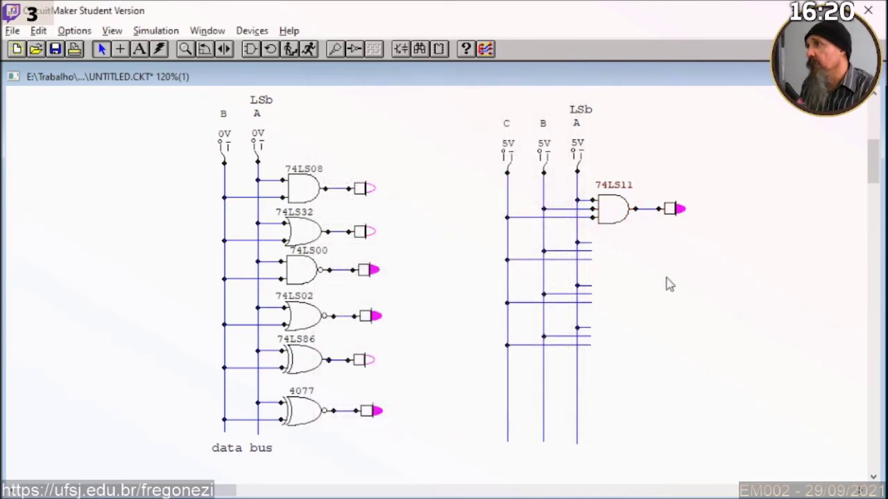
# Place a 4075 three-input OR gate from the Digital Basics gates on the input wires just below the 74LS11 gate
pyautogui.click(252, 30)
pyautogui.click(281, 50)
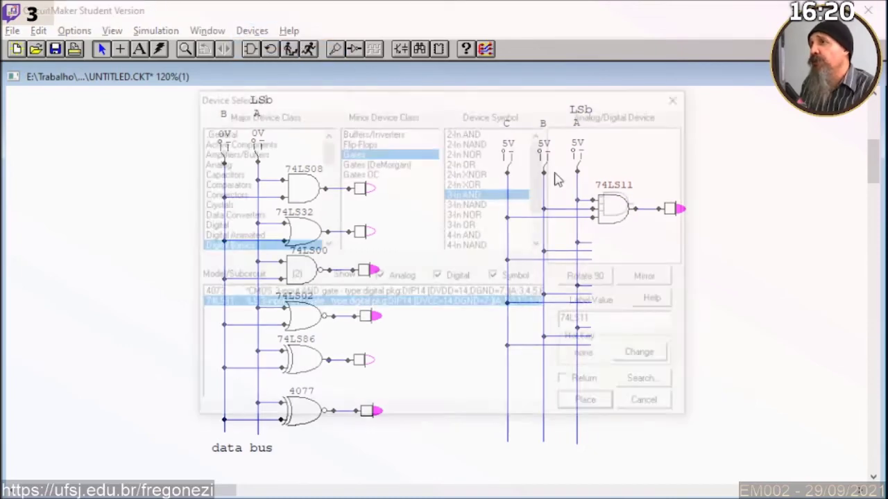
pyautogui.click(479, 225)
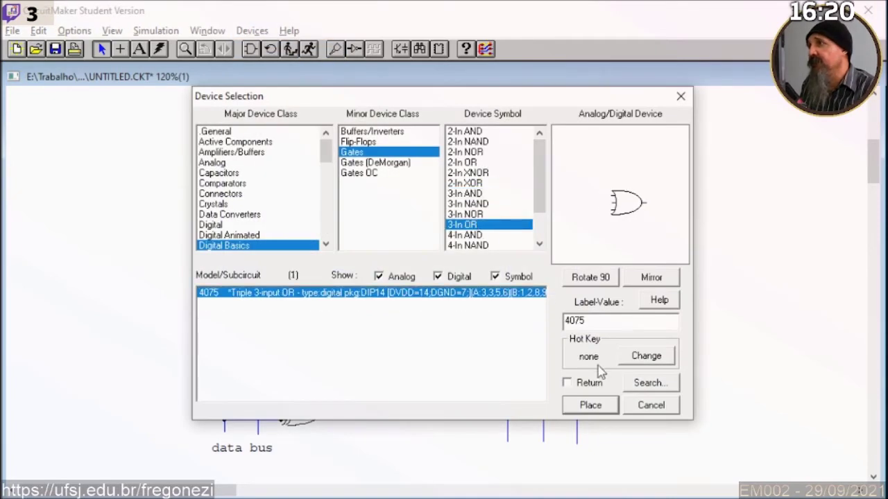
pyautogui.click(591, 406)
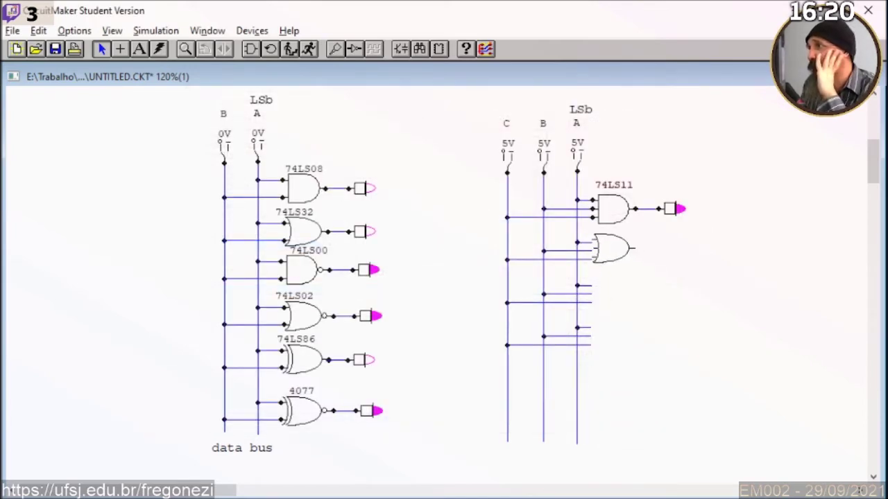
pyautogui.click(605, 254)
# Make the OR gate's 4075 label visible and attach a copy of the AND gate's output wire and logic display to it
pyautogui.rightClick(604, 254)
pyautogui.click(634, 299)
pyautogui.click(515, 158)
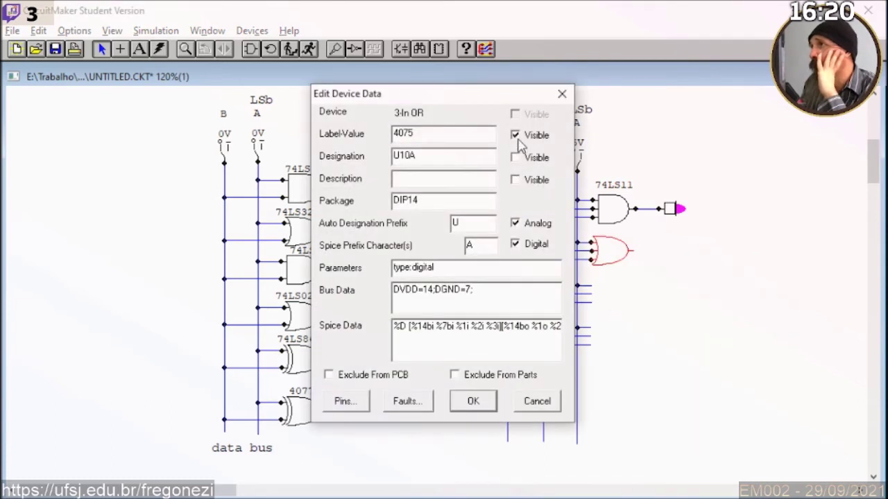
pyautogui.click(473, 401)
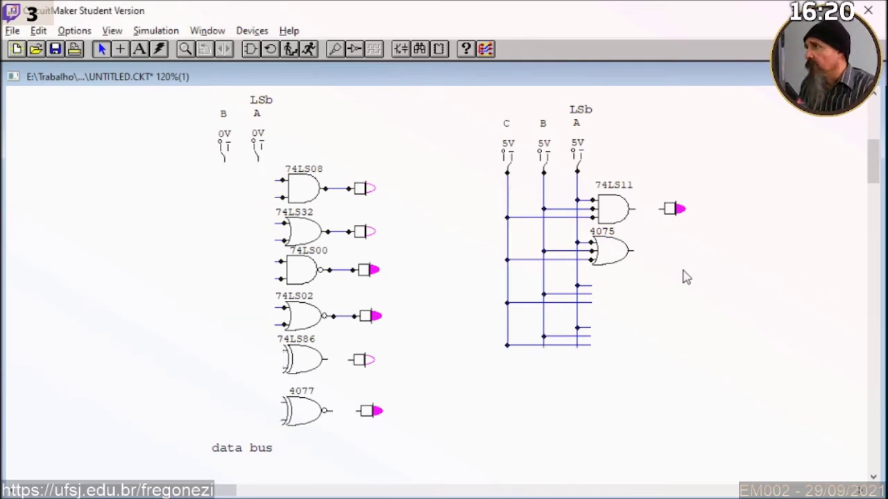
pyautogui.moveTo(715, 187); pyautogui.dragTo(635, 242)
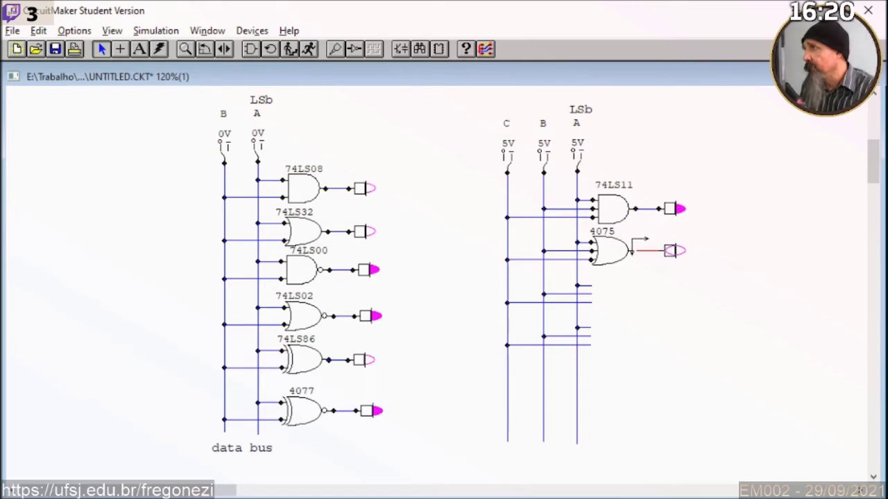
pyautogui.click(637, 244)
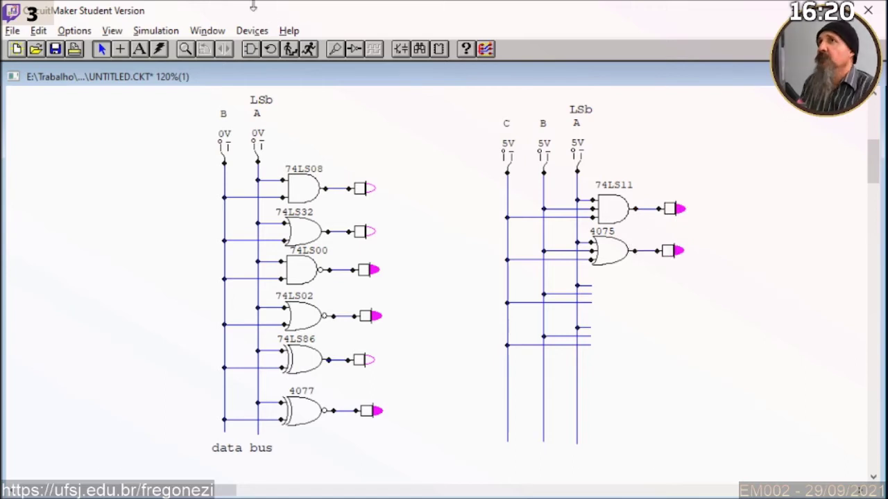
# Set the second circuit's A, B and C switches to 0V and run the simulation
pyautogui.click(310, 49)
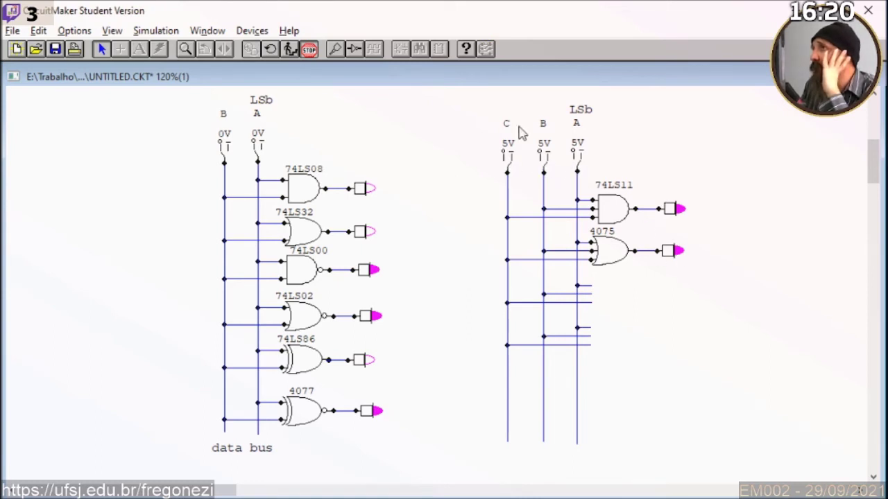
pyautogui.click(310, 49)
pyautogui.click(578, 165)
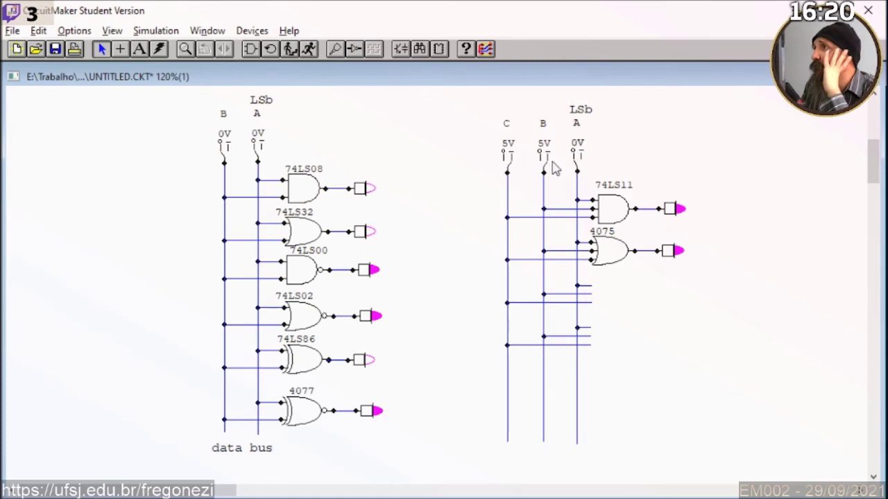
pyautogui.click(544, 166)
pyautogui.click(507, 167)
pyautogui.click(310, 50)
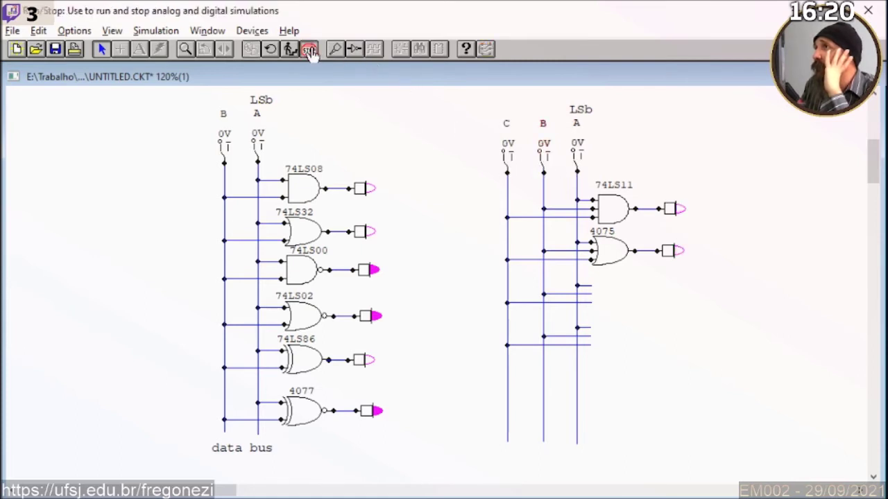
# Test combinations of the A, B and C switches up to all at 5V, with logic-state tracing of the wires turned on
pyautogui.click(582, 163)
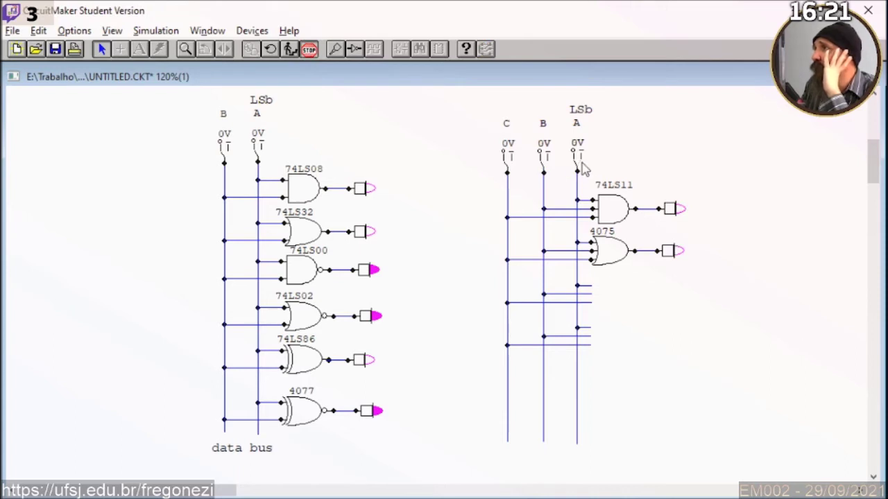
pyautogui.click(549, 170)
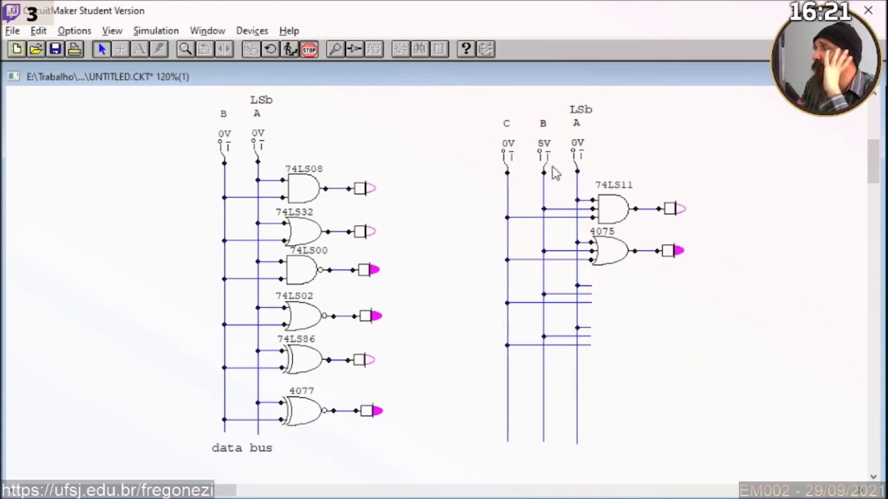
pyautogui.click(354, 49)
pyautogui.click(577, 166)
pyautogui.click(514, 171)
pyautogui.click(547, 165)
pyautogui.click(578, 164)
pyautogui.click(578, 164)
pyautogui.click(547, 165)
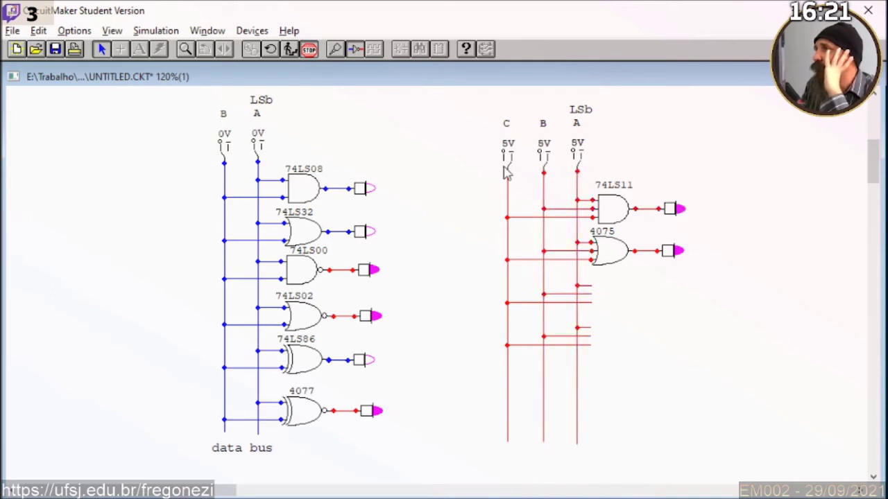
# Try further A, B and C combinations, return all three switches to 0V, then stop the simulation and turn off wire tracing
pyautogui.click(578, 164)
pyautogui.click(547, 165)
pyautogui.click(511, 165)
pyautogui.click(511, 165)
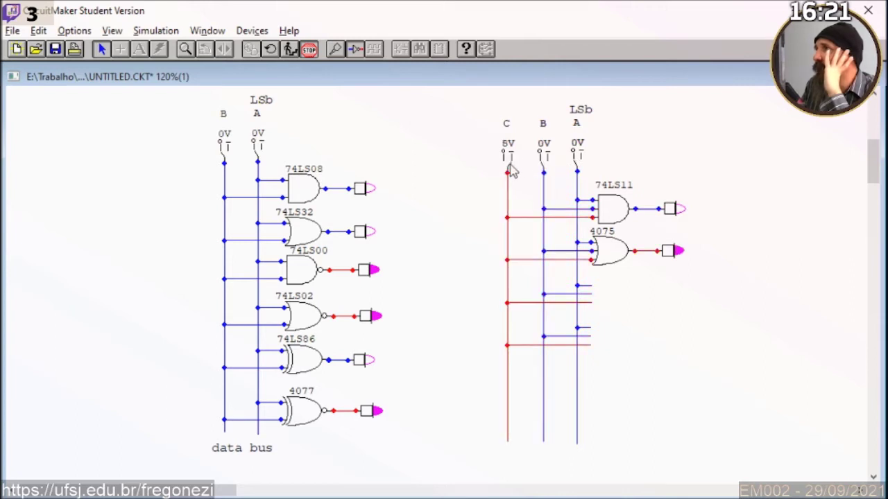
pyautogui.click(547, 165)
pyautogui.click(577, 167)
pyautogui.click(578, 167)
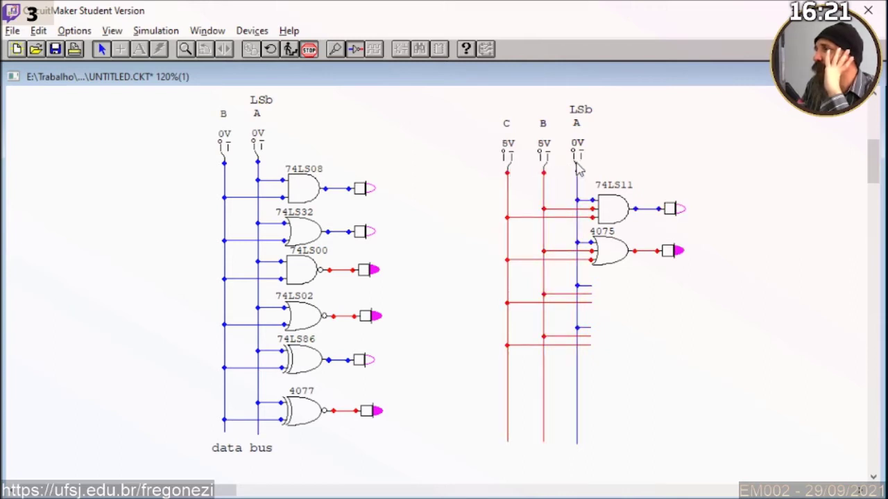
pyautogui.click(547, 166)
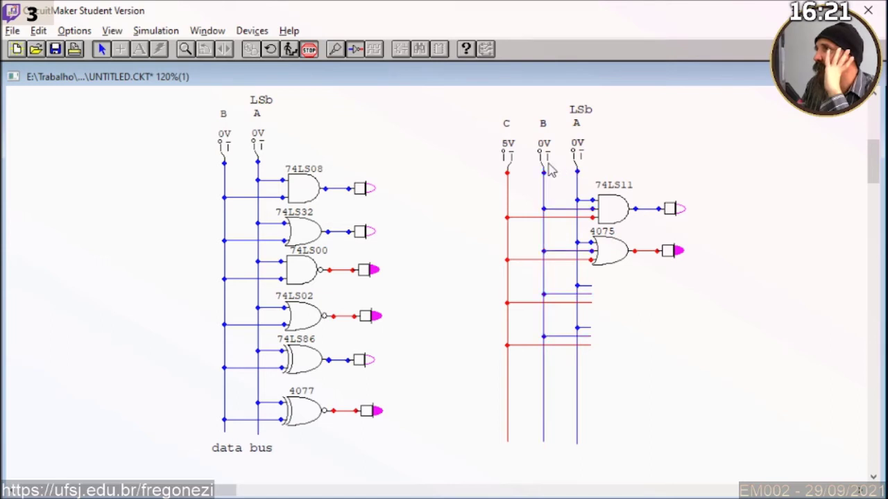
pyautogui.click(514, 169)
pyautogui.click(310, 51)
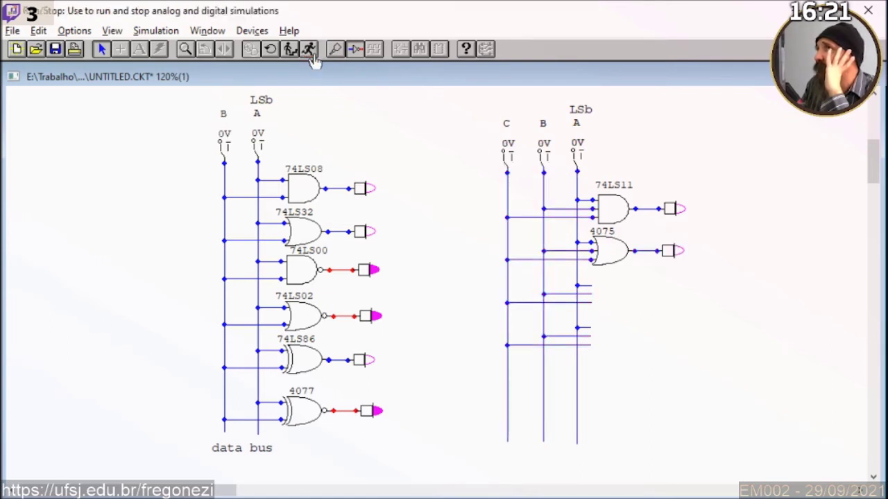
pyautogui.click(356, 53)
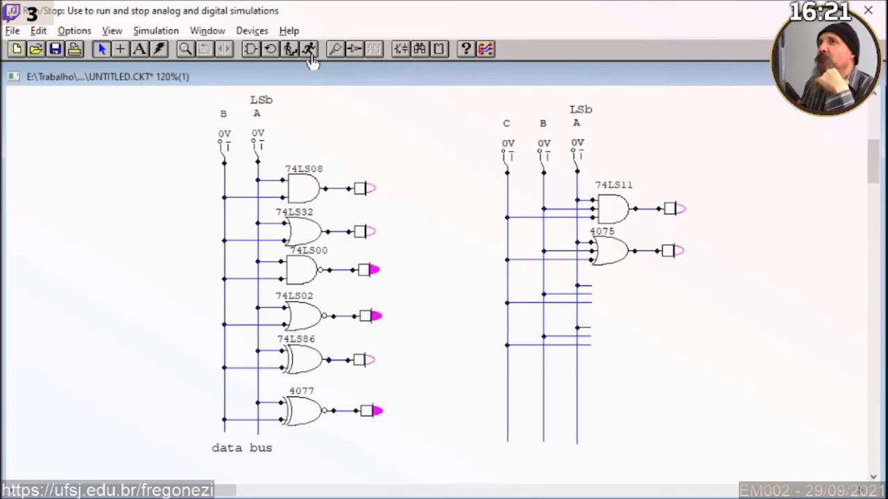
# Place a 74LS10 three-input NAND gate from the Digital Basics gates on the input wires below the 4075 gate
pyautogui.click(251, 29)
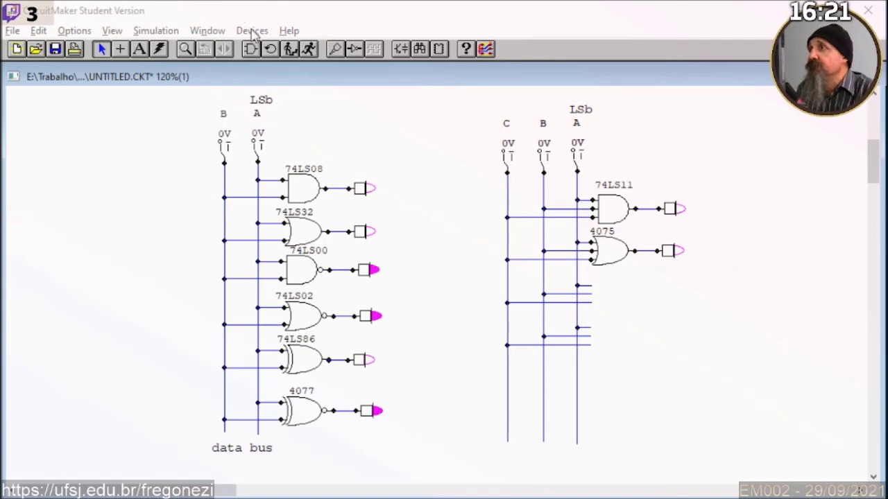
pyautogui.click(252, 32)
pyautogui.click(258, 49)
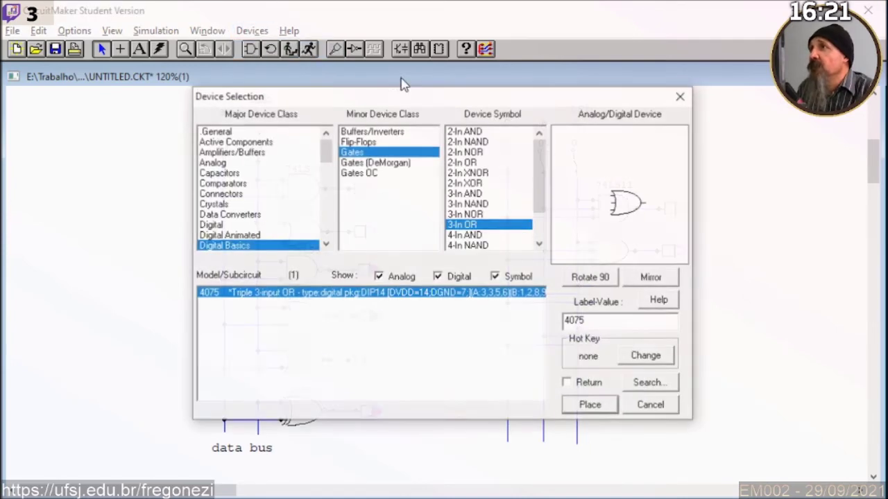
pyautogui.click(472, 204)
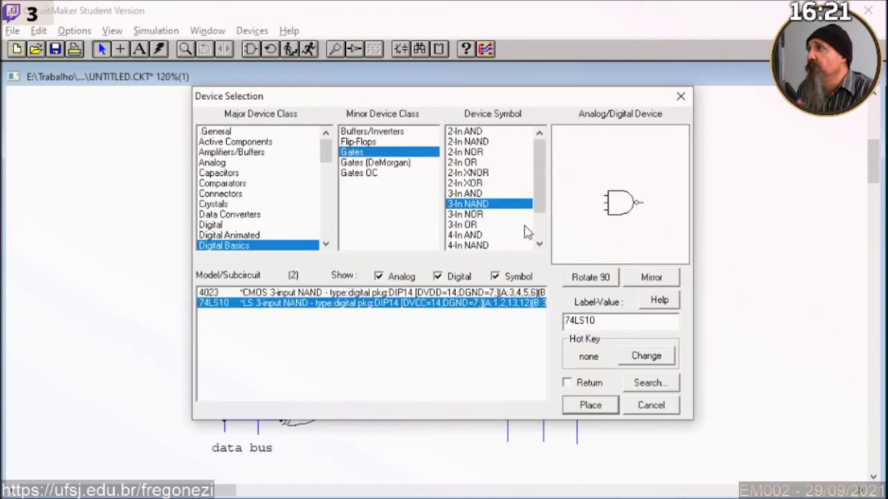
pyautogui.click(589, 405)
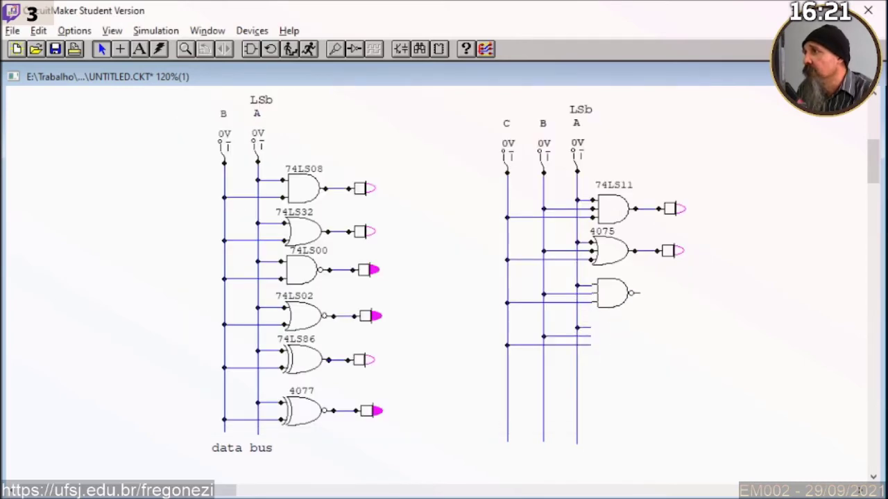
pyautogui.click(614, 294)
# Place a three-input NOR gate from the Digital Basics gates on the lowest set of input wires
pyautogui.click(252, 31)
pyautogui.click(267, 46)
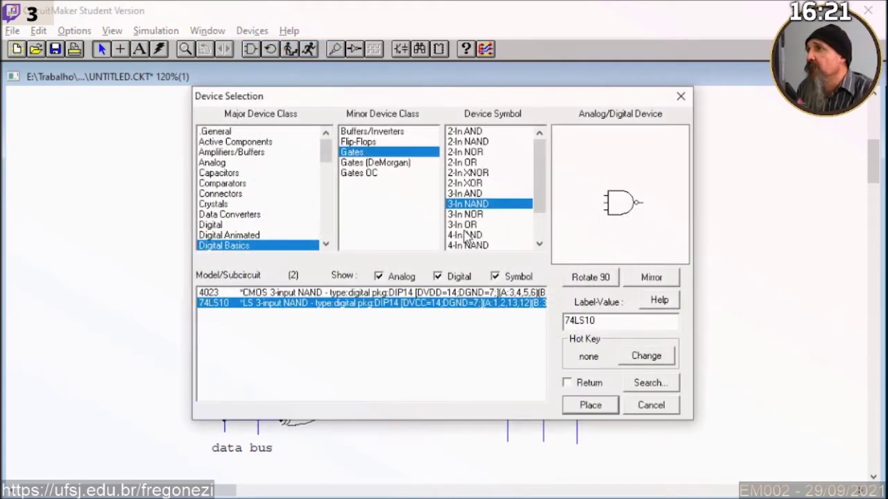
pyautogui.click(466, 215)
pyautogui.click(589, 405)
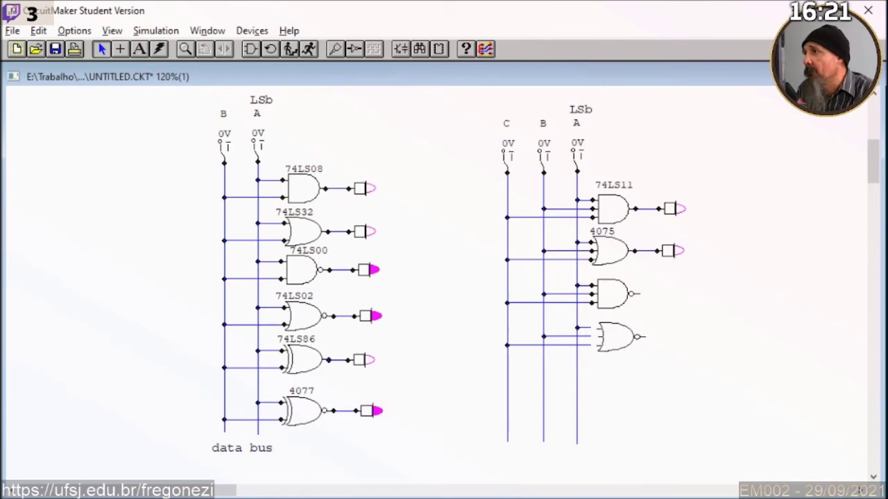
pyautogui.click(610, 337)
pyautogui.doubleClick(609, 305)
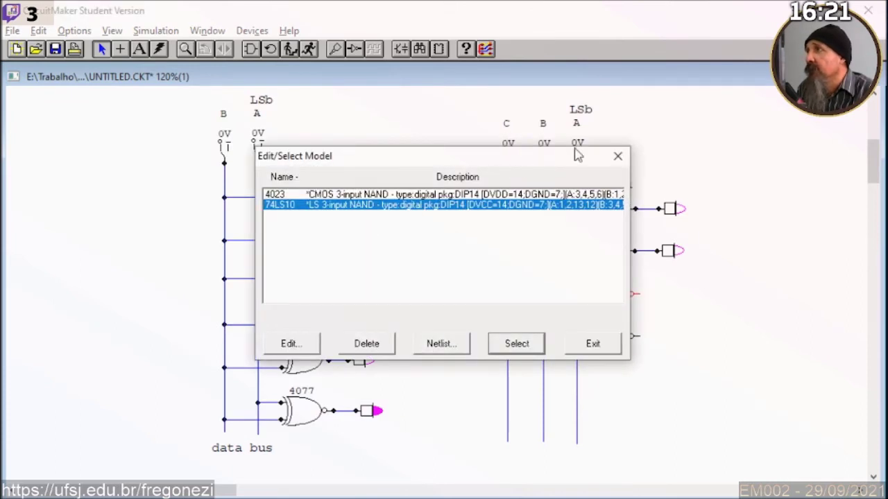
pyautogui.click(617, 155)
pyautogui.rightClick(607, 292)
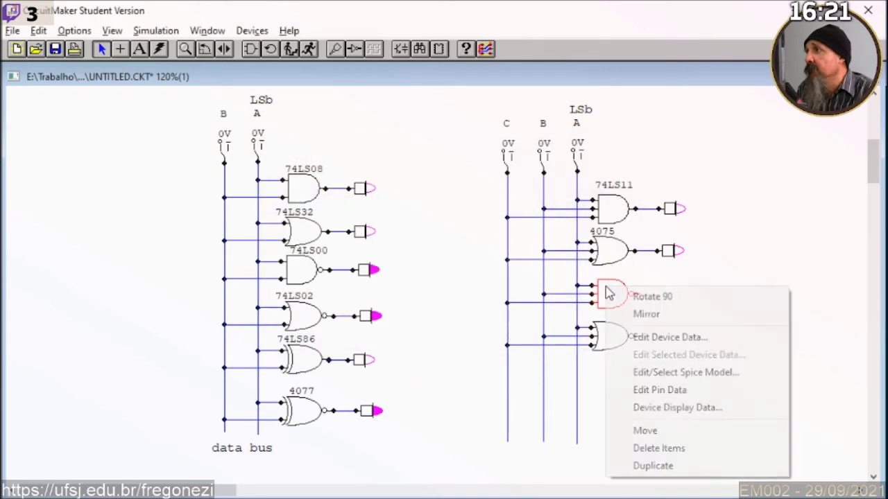
pyautogui.click(604, 295)
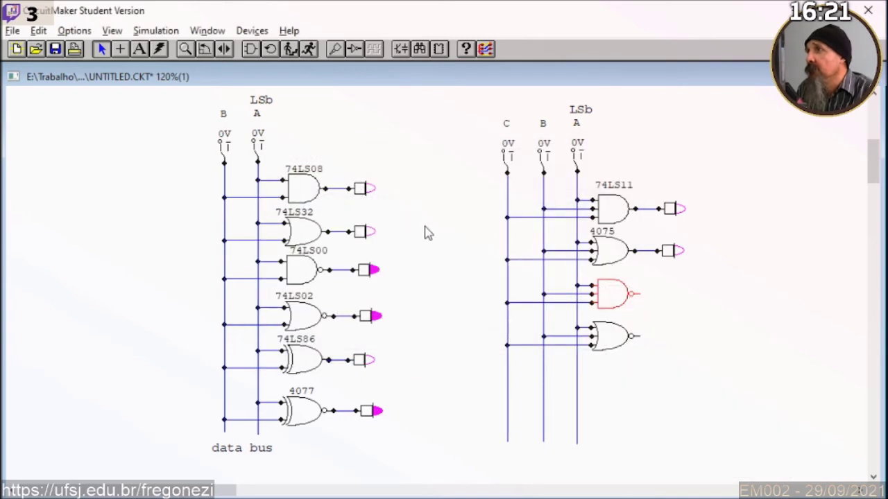
pyautogui.doubleClick(633, 300)
pyautogui.click(330, 195)
pyautogui.click(329, 205)
pyautogui.click(596, 347)
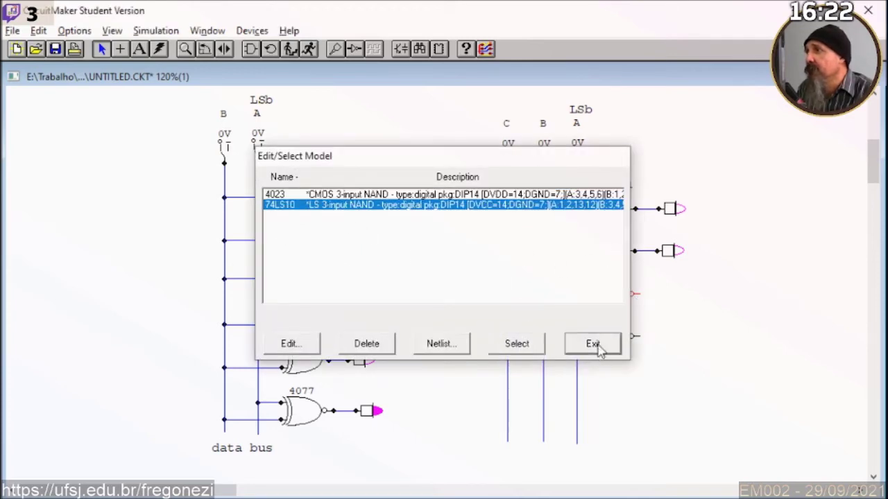
# Make the label-value 74LS10 visible on the three-input NAND gate
pyautogui.rightClick(613, 297)
pyautogui.click(631, 347)
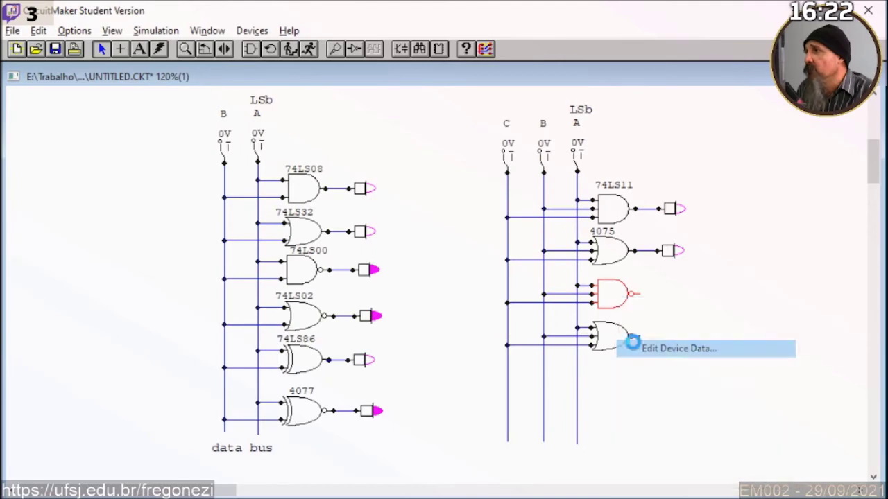
pyautogui.click(514, 135)
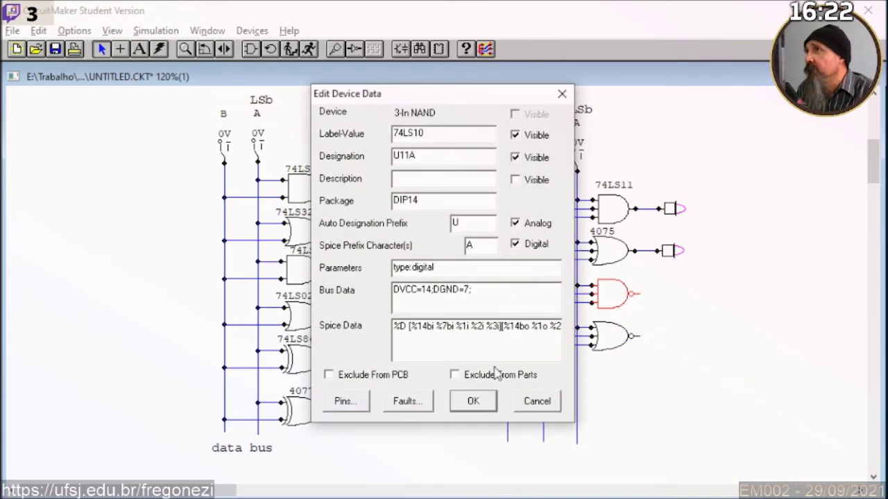
pyautogui.click(473, 401)
# Open the model selection of the three-input NOR gate
pyautogui.doubleClick(608, 338)
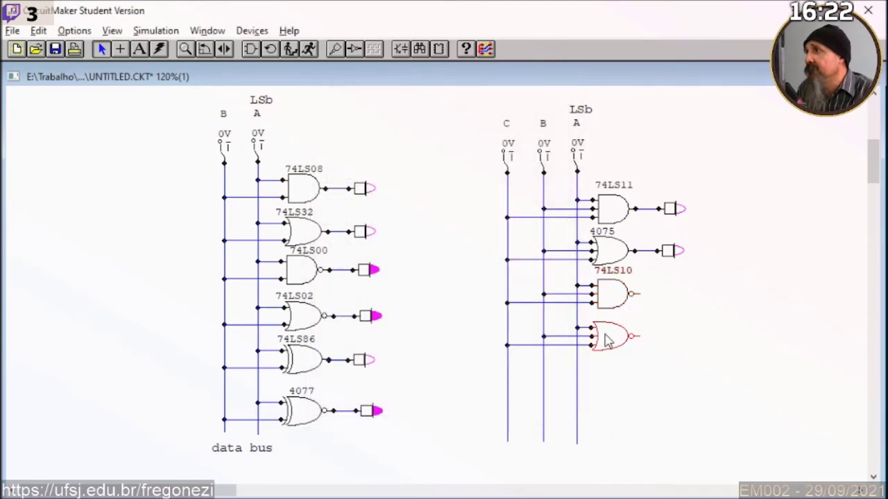
# Make the 74LS27 label visible on the three-input NOR gate
pyautogui.click(617, 156)
pyautogui.rightClick(613, 143)
pyautogui.click(659, 193)
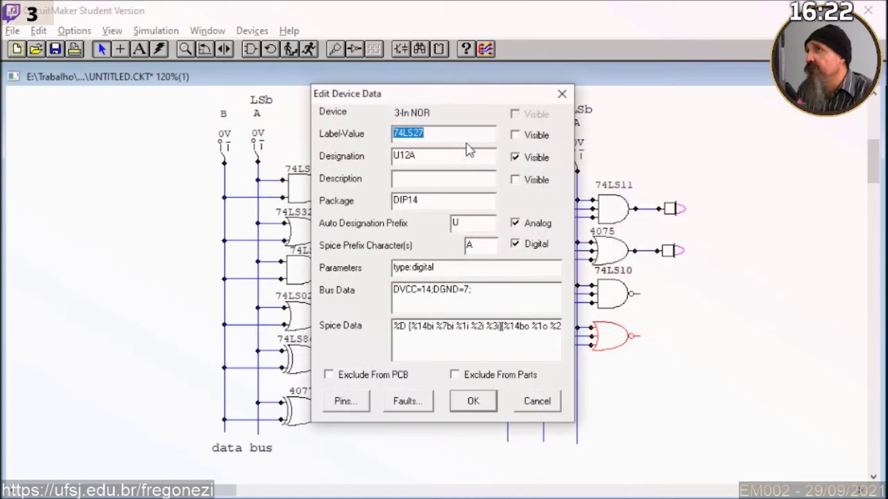
pyautogui.click(515, 135)
pyautogui.click(476, 410)
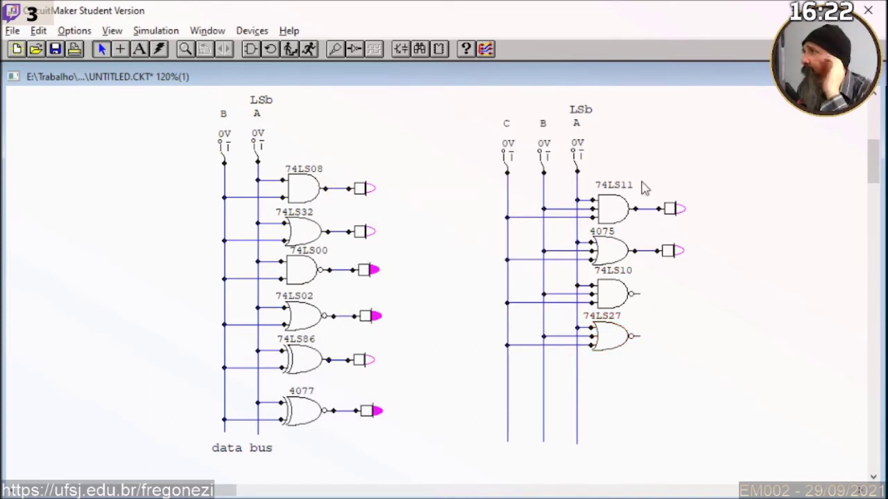
# Duplicate the two wired logic displays of the 74LS11 and 4075 gates and attach the copies to the 74LS10 and 74LS27 outputs
pyautogui.moveTo(642, 186); pyautogui.dragTo(714, 274)
pyautogui.moveTo(630, 208); pyautogui.dragTo(638, 283)
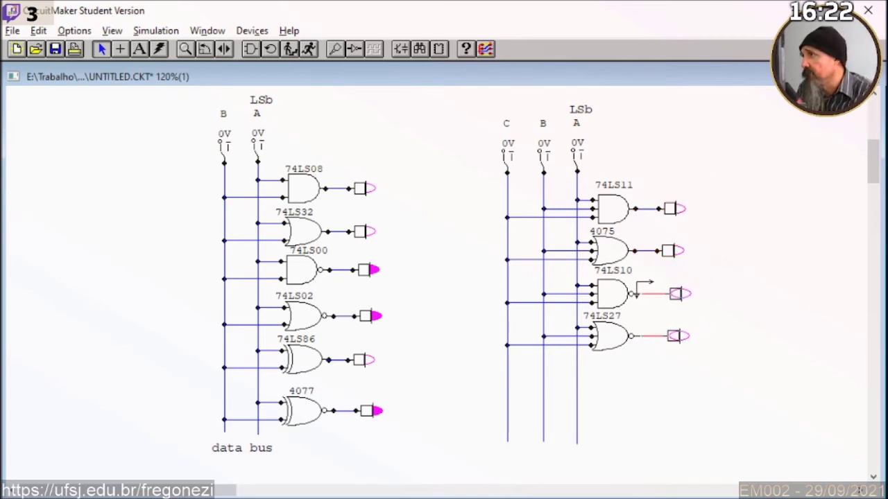
pyautogui.click(662, 308)
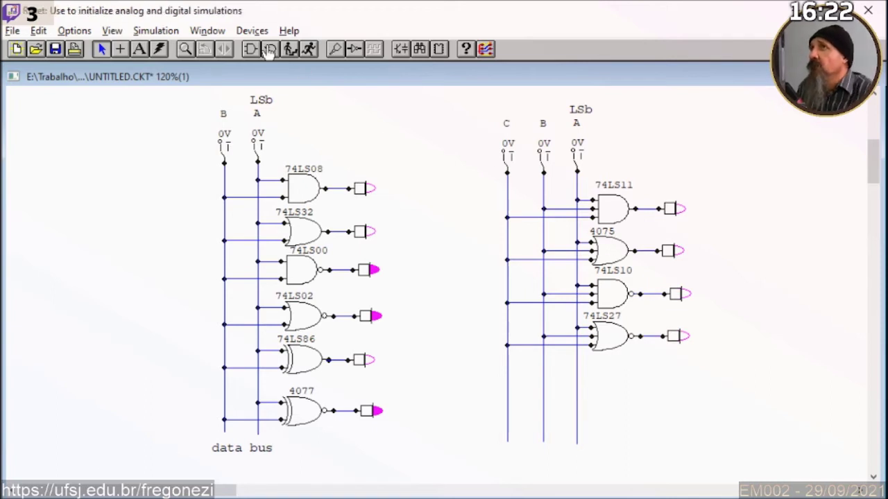
pyautogui.moveTo(726, 268); pyautogui.dragTo(613, 359)
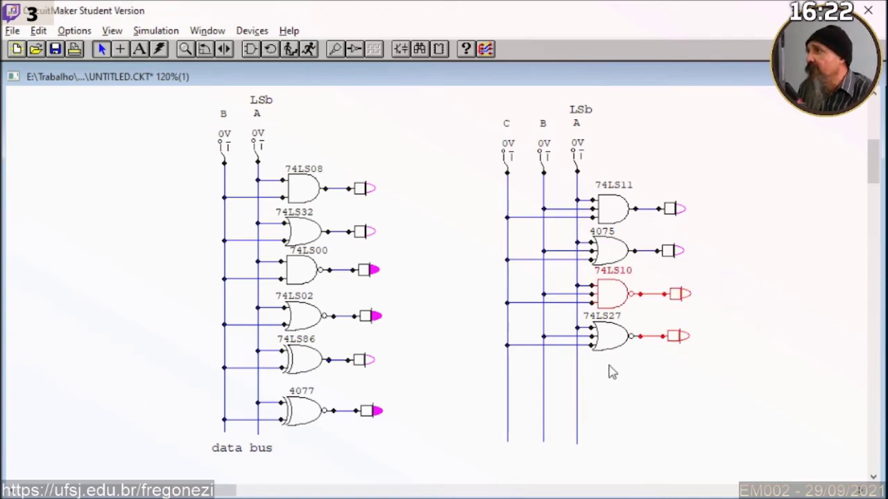
pyautogui.moveTo(709, 168); pyautogui.dragTo(613, 269)
pyautogui.click(658, 152)
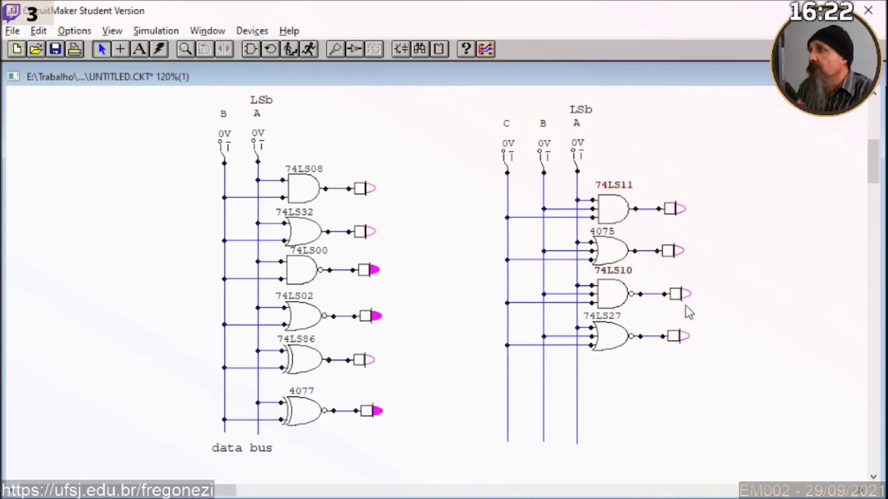
# Run the simulation and test the three-input gates by switching input A between 0V and 5V
pyautogui.click(309, 48)
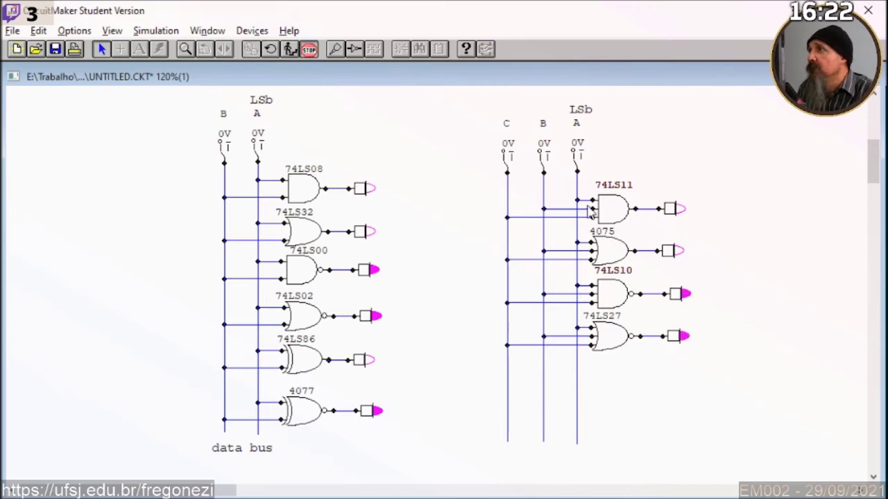
pyautogui.click(579, 169)
pyautogui.click(579, 169)
pyautogui.click(579, 169)
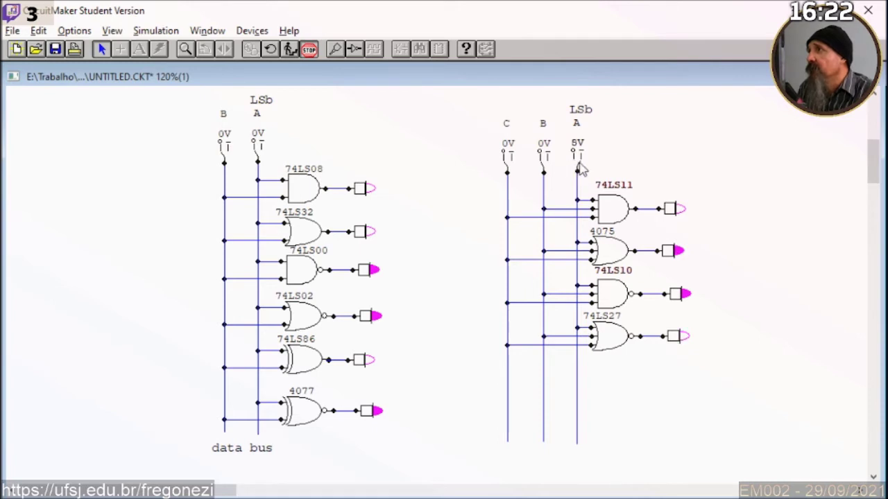
pyautogui.click(580, 169)
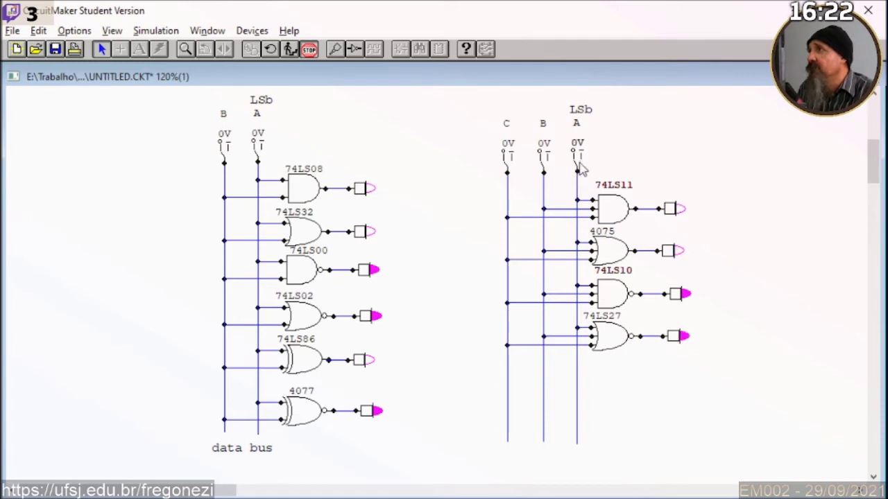
# Test the three-input gates with combinations of inputs C, B and A, return all switches to 0V, and stop the simulation
pyautogui.click(547, 169)
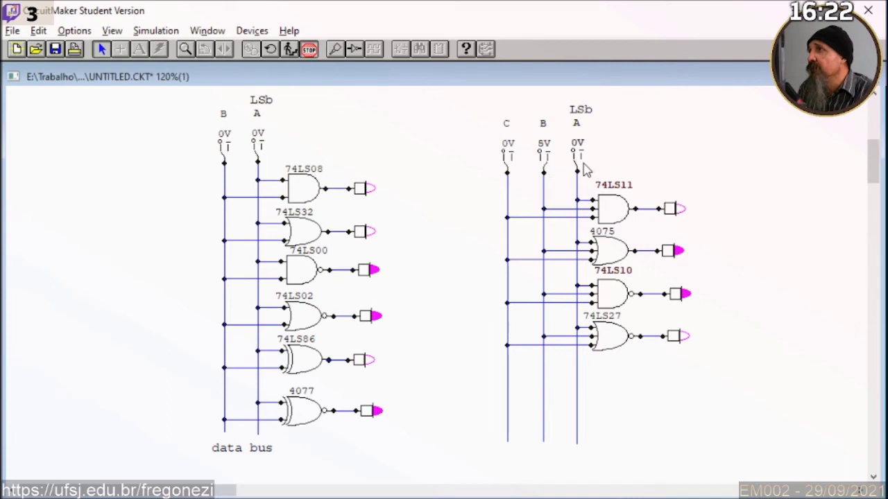
pyautogui.click(545, 169)
pyautogui.click(508, 169)
pyautogui.click(547, 168)
pyautogui.click(580, 168)
pyautogui.click(579, 169)
pyautogui.click(578, 168)
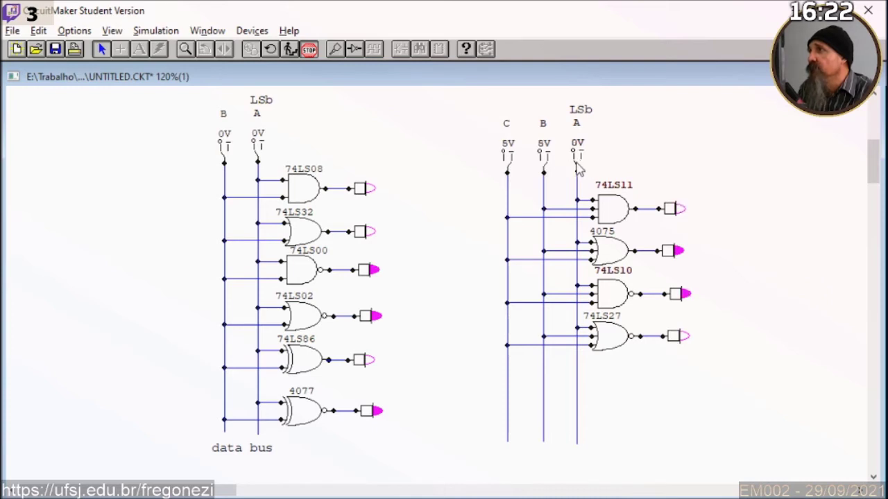
pyautogui.click(545, 169)
pyautogui.click(508, 170)
pyautogui.click(310, 50)
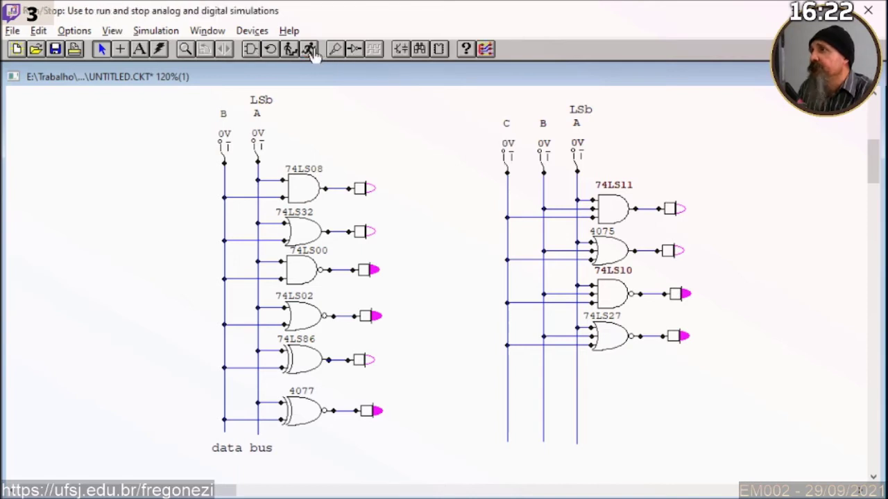
pyautogui.click(297, 366)
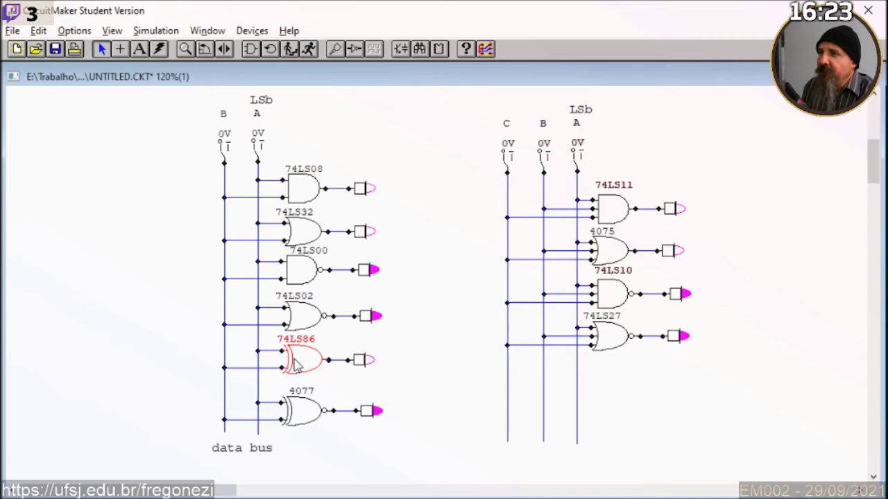
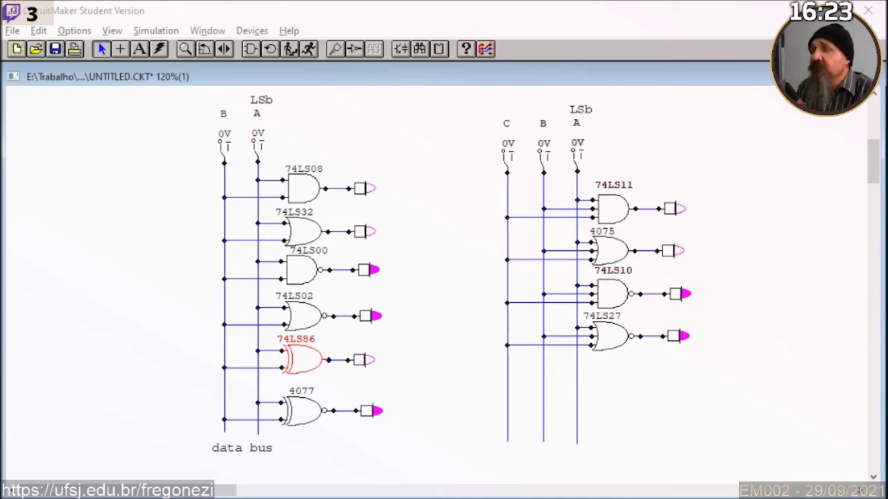
pyautogui.moveTo(0, 102); pyautogui.dragTo(0, 4)
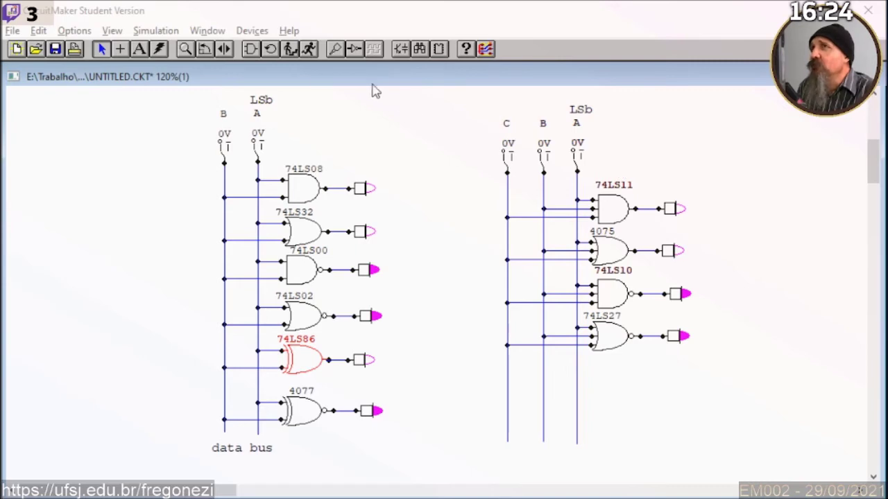
# Open the device selection and show the Gates class of Digital Basics
pyautogui.click(253, 31)
pyautogui.click(260, 48)
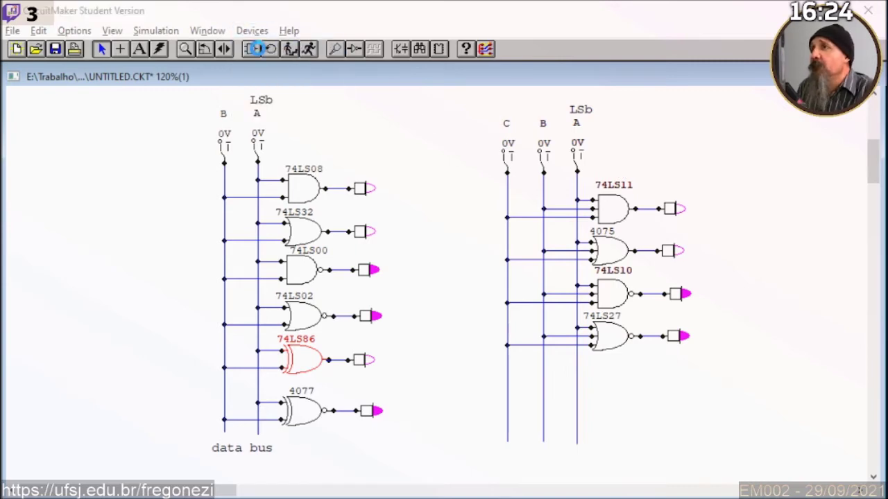
pyautogui.click(212, 226)
pyautogui.click(359, 153)
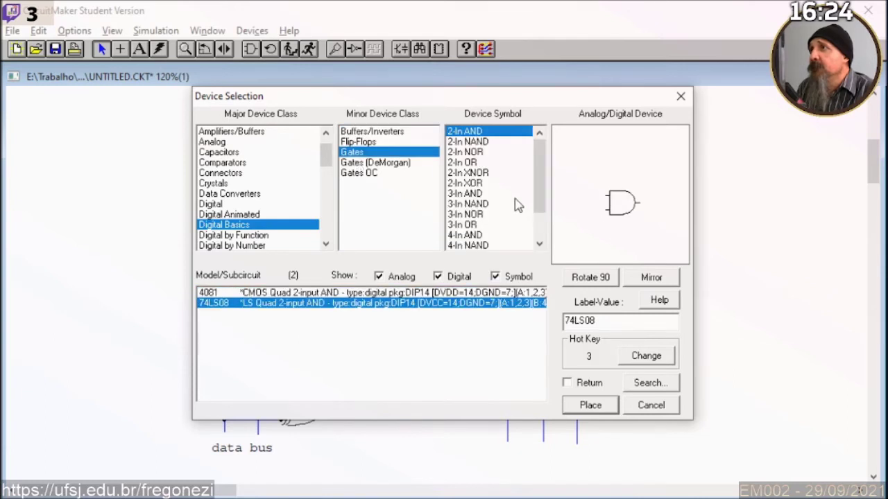
# Examine the symbols and models offered for the 4-input AND, NAND, NOR and OR gates
pyautogui.moveTo(540, 188); pyautogui.dragTo(539, 214)
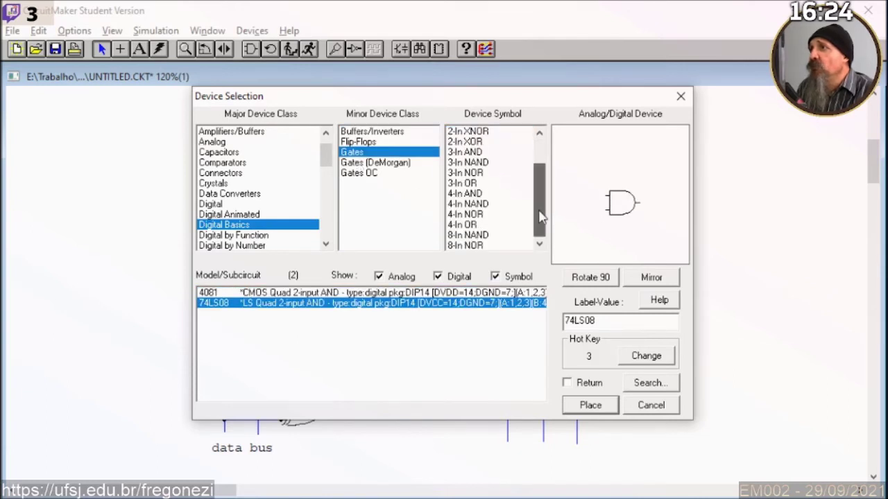
pyautogui.click(451, 197)
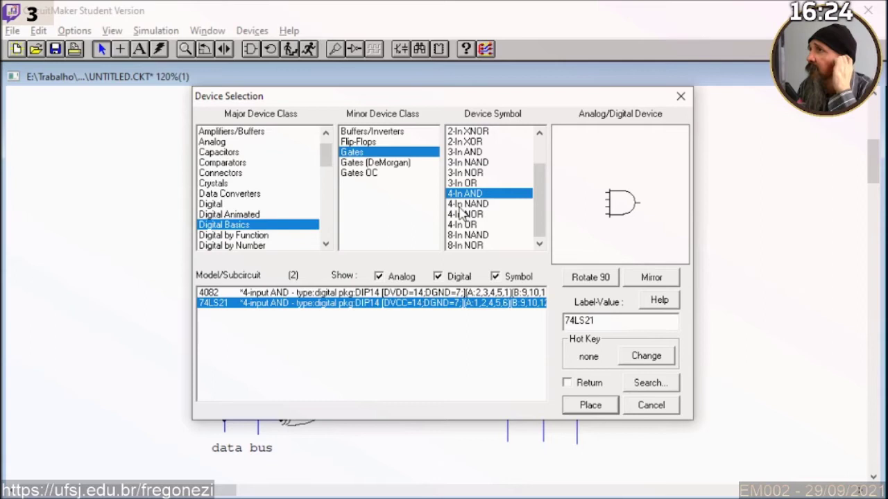
pyautogui.click(460, 205)
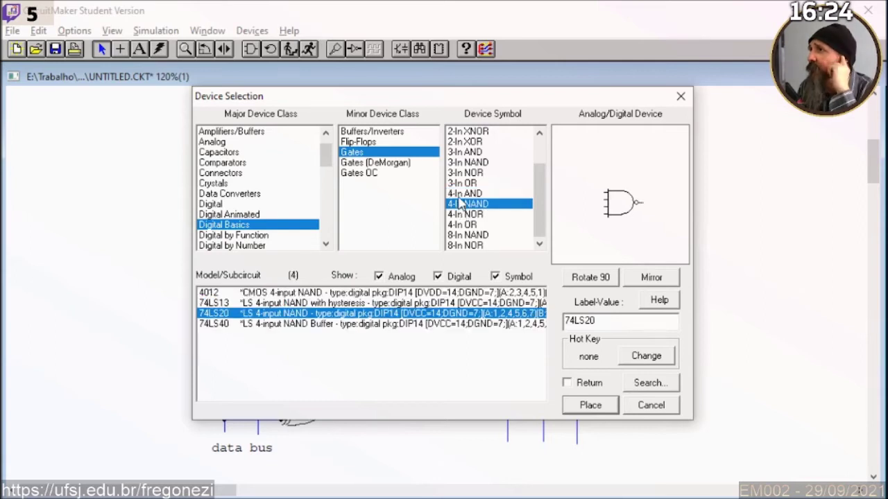
pyautogui.click(463, 215)
pyautogui.click(462, 225)
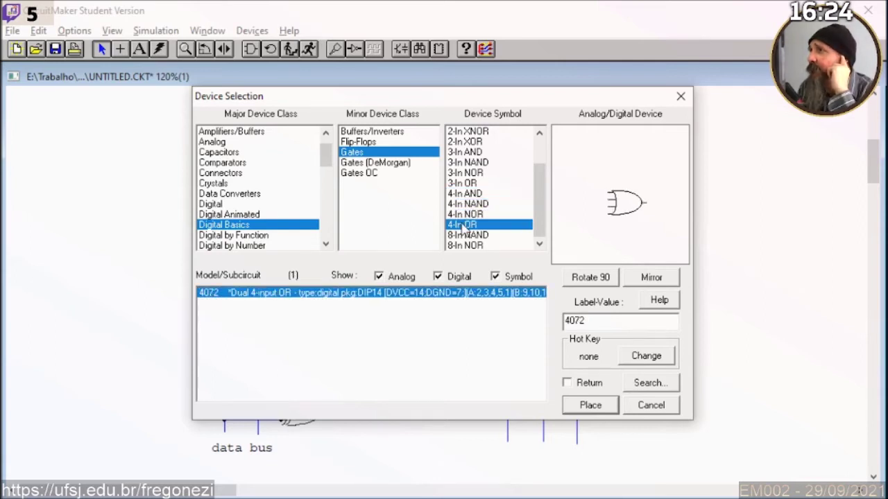
pyautogui.click(462, 215)
pyautogui.click(463, 205)
pyautogui.click(462, 194)
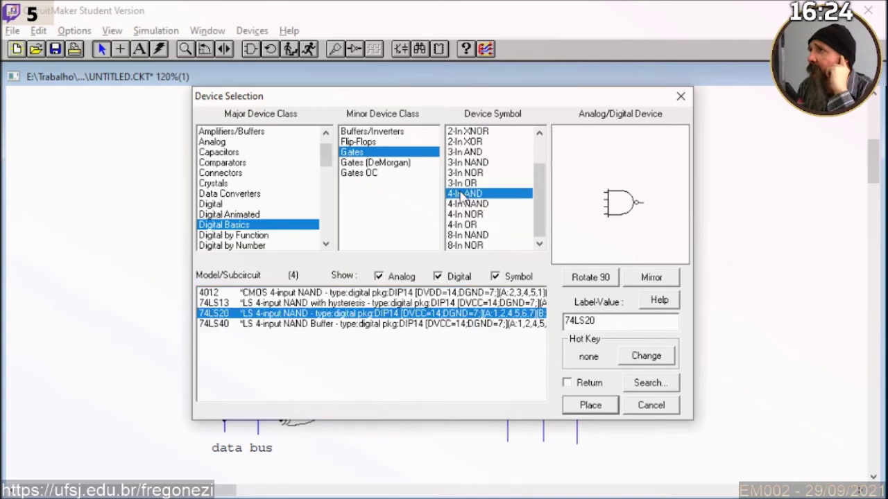
pyautogui.click(464, 204)
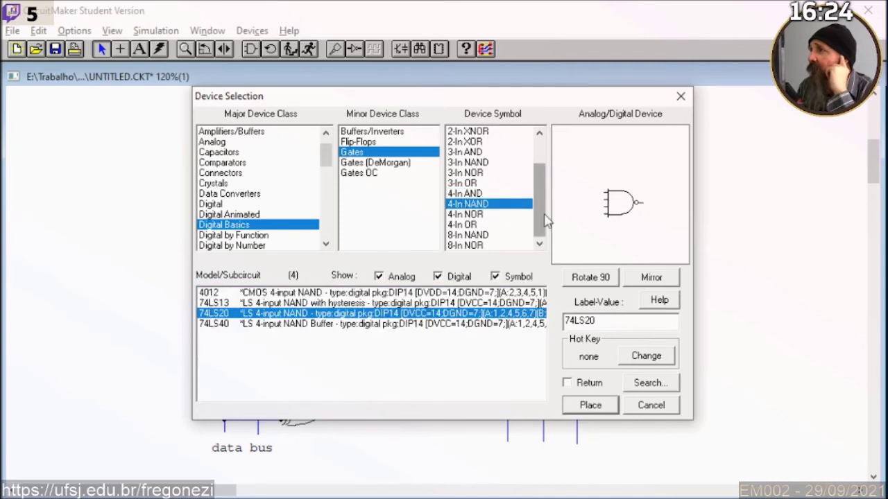
# Compare the symbols and available models of the 8-input NAND and 8-input NOR gates
pyautogui.click(478, 237)
pyautogui.click(469, 247)
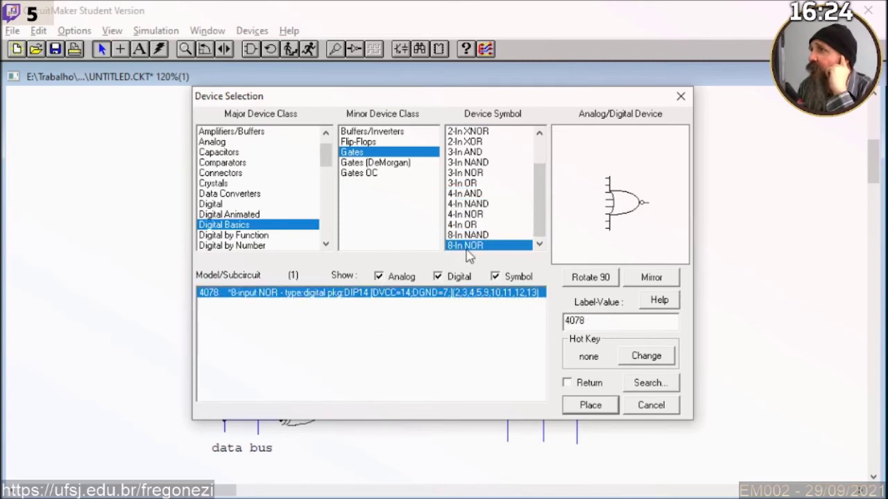
pyautogui.click(479, 236)
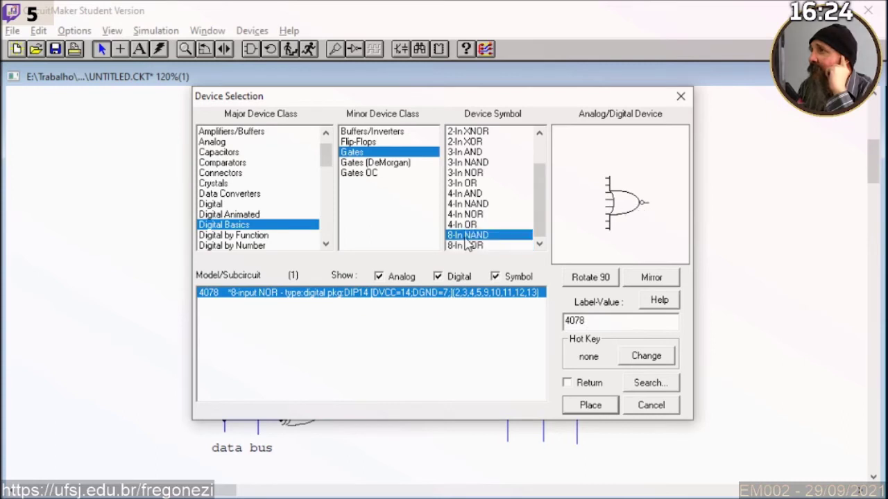
pyautogui.press('Down')
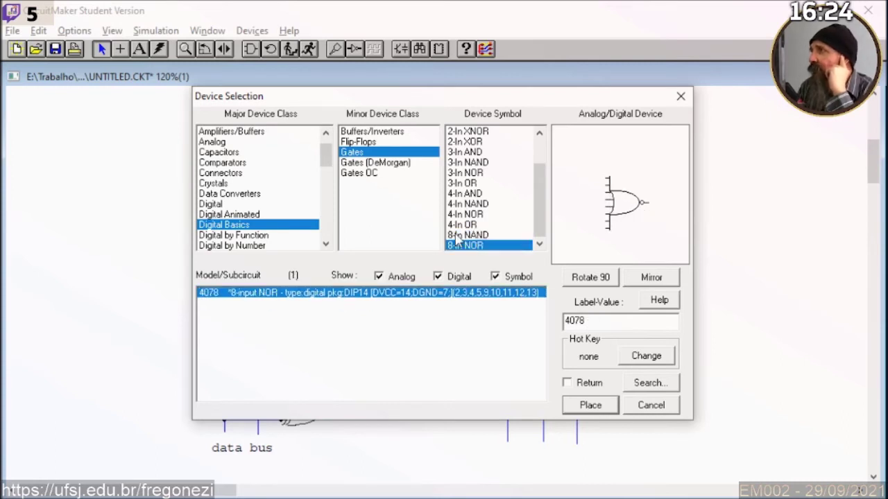
pyautogui.press('Up')
pyautogui.press('Down')
pyautogui.press('Up')
pyautogui.press('Down')
pyautogui.press('Up')
pyautogui.press('Down')
pyautogui.press('Up')
pyautogui.press('Up')
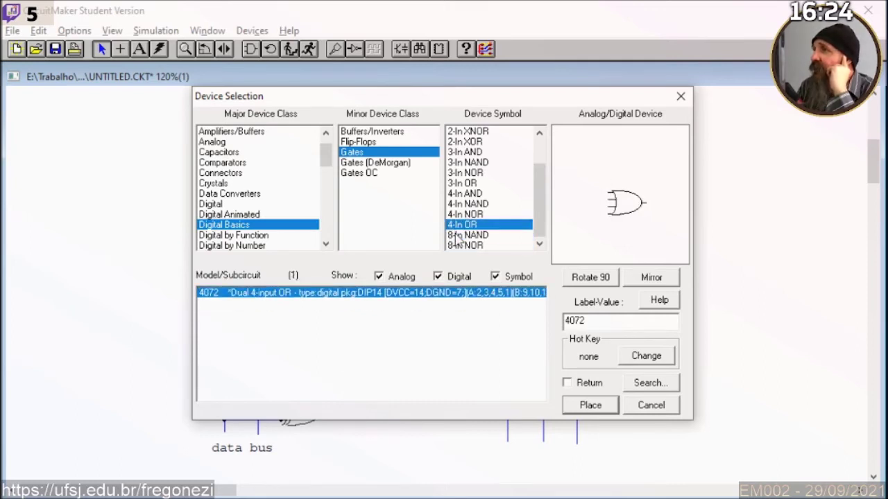
pyautogui.press('Down')
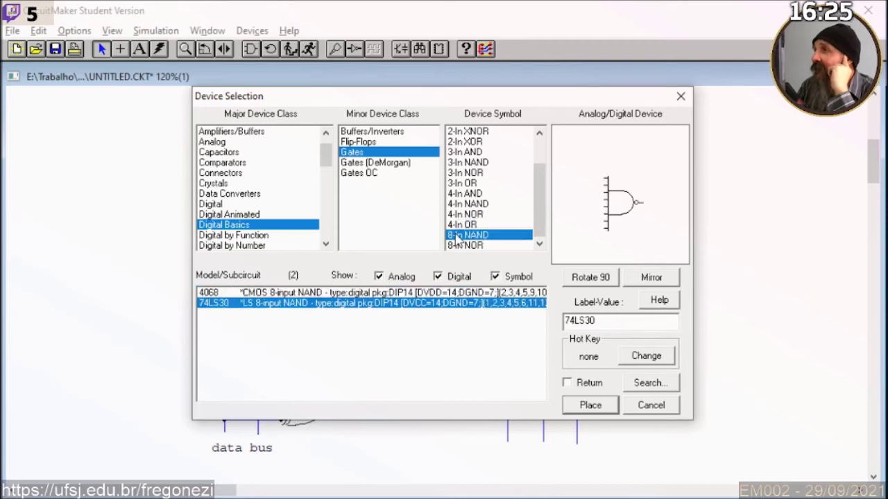
pyautogui.press('Down')
pyautogui.press('Up')
pyautogui.press('Down')
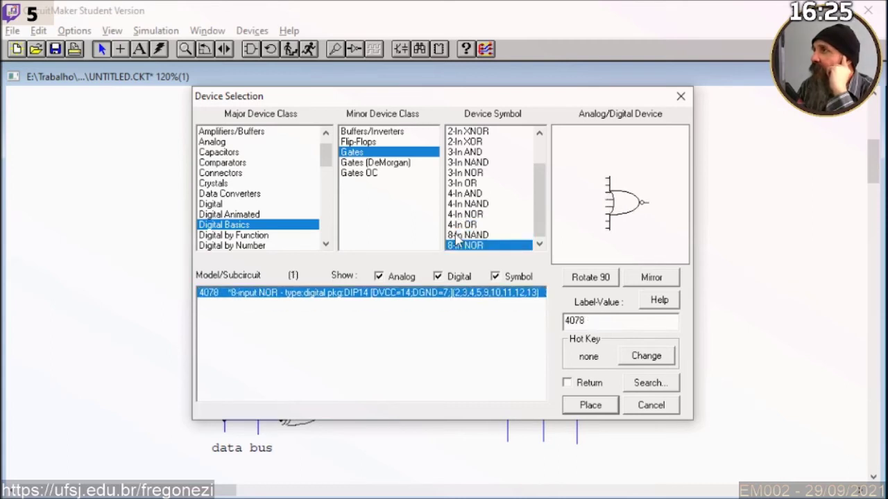
pyautogui.press('Up')
pyautogui.press('Down')
pyautogui.press('Up')
pyautogui.press('Down')
pyautogui.press('Up')
pyautogui.press('Down')
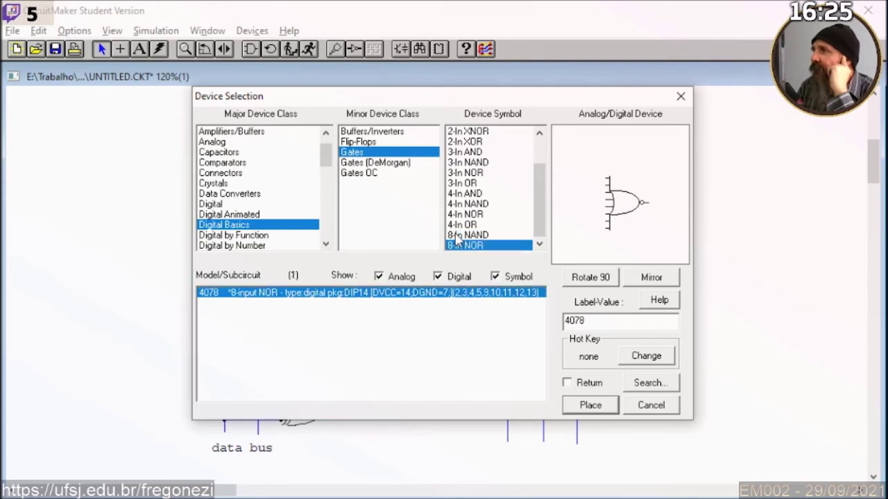
pyautogui.press('Up')
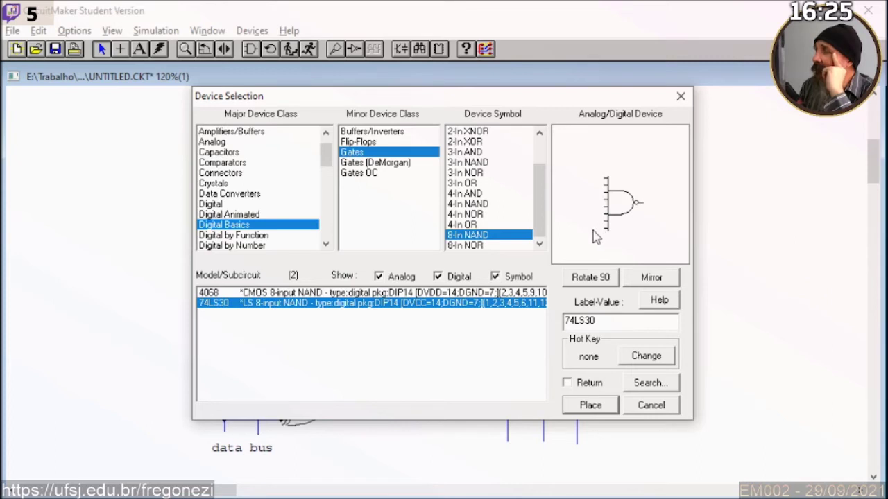
pyautogui.click(480, 246)
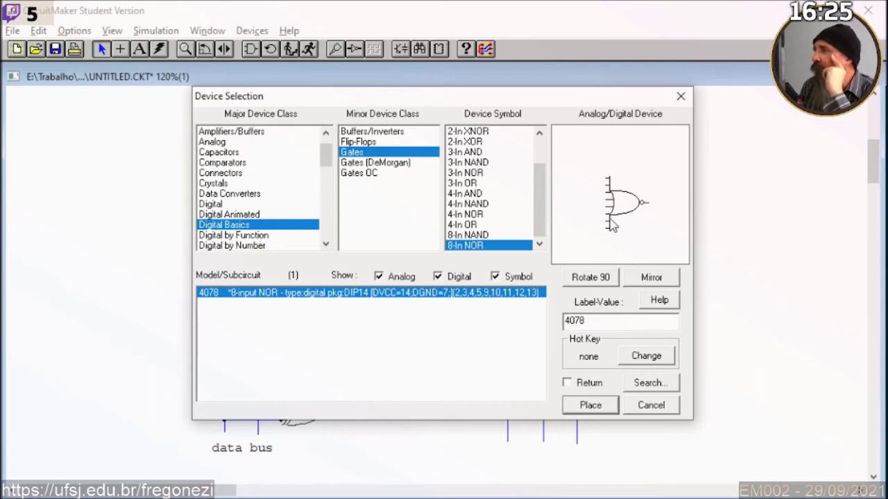
# Place a 74LS30 8-input NAND gate in the empty area to the right of the three-input gate circuit
pyautogui.click(489, 236)
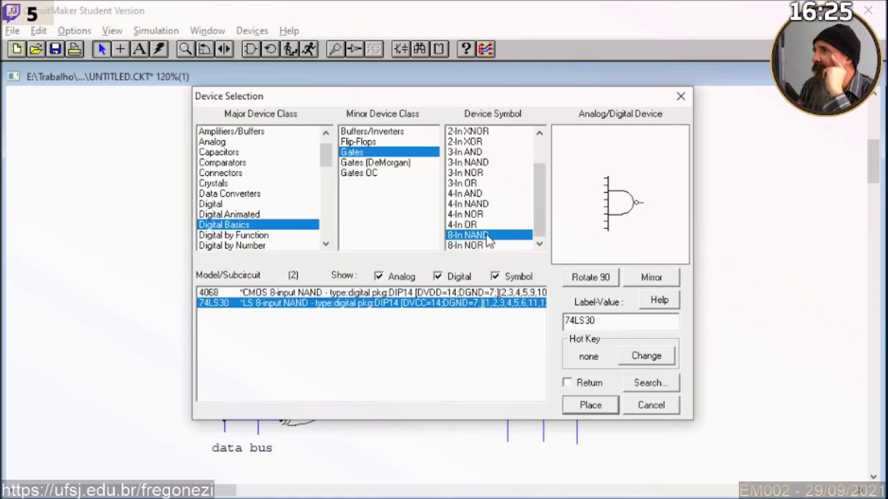
pyautogui.click(590, 405)
pyautogui.click(787, 253)
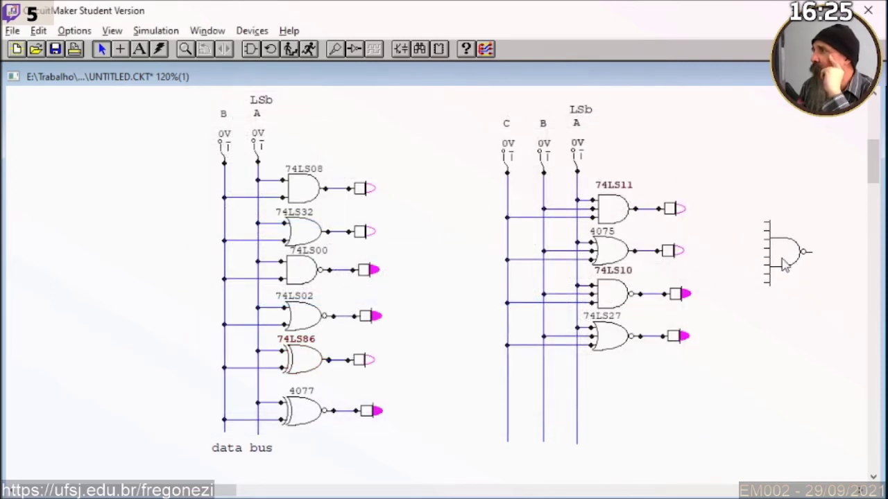
pyautogui.moveTo(216, 490); pyautogui.dragTo(362, 486)
pyautogui.moveTo(252, 257); pyautogui.dragTo(477, 204)
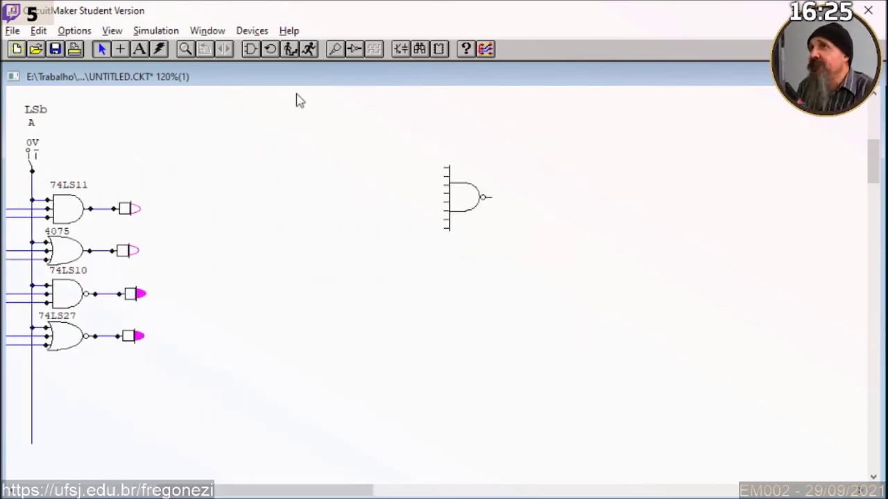
# Place a 4078 8-input NOR gate below the 8-input NAND gate
pyautogui.click(253, 51)
pyautogui.click(254, 52)
pyautogui.click(252, 31)
pyautogui.click(269, 46)
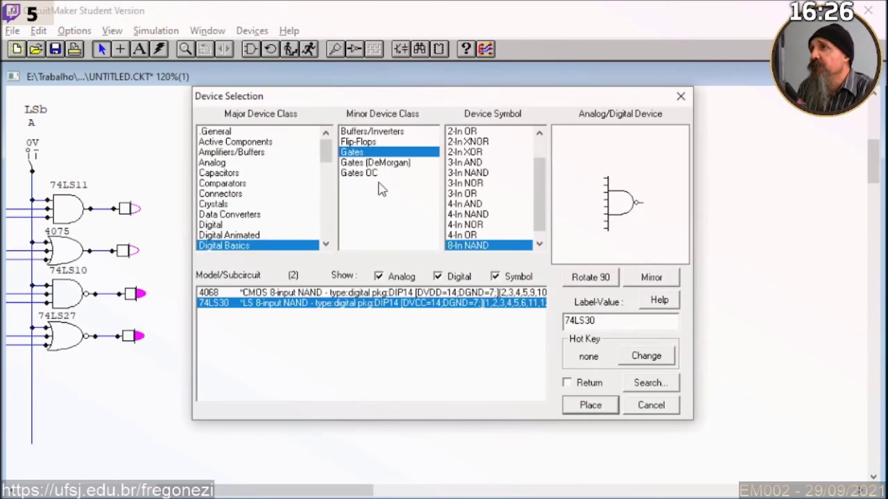
pyautogui.click(539, 244)
pyautogui.click(464, 246)
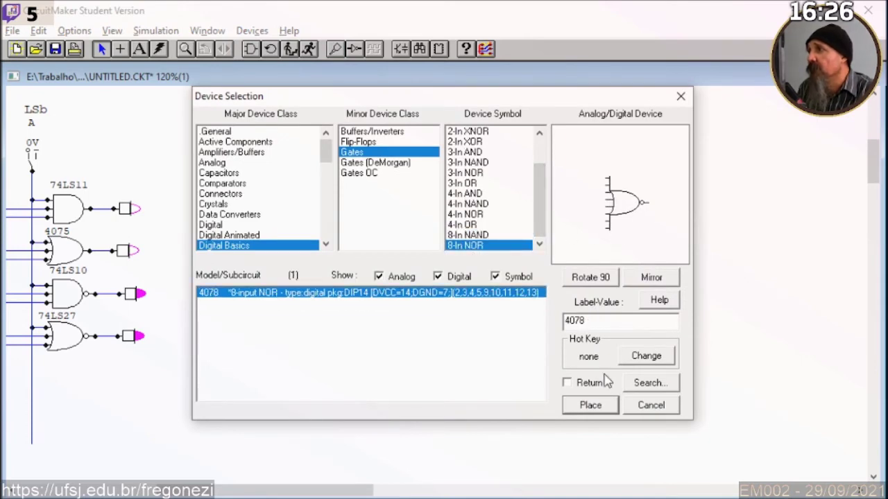
pyautogui.click(598, 408)
pyautogui.click(464, 299)
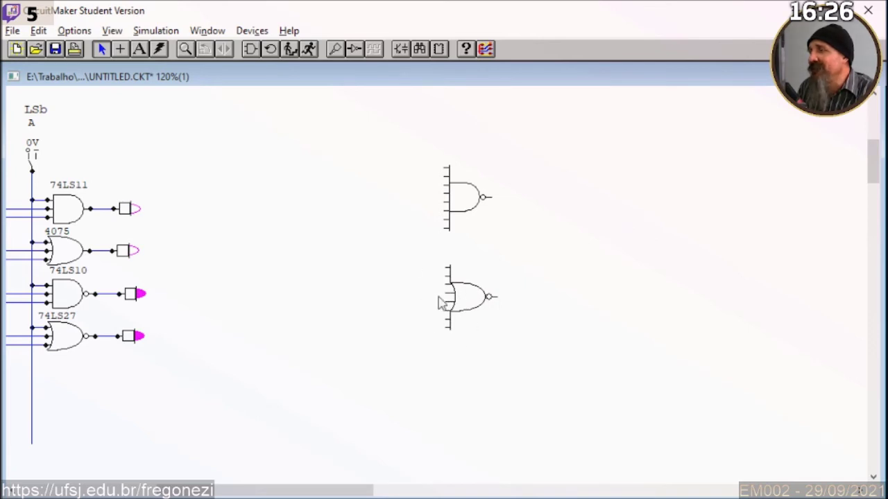
# Arrange the 8-input NAND and NOR gates side by side, with the NAND gate on the left
pyautogui.moveTo(468, 202); pyautogui.dragTo(402, 208)
pyautogui.click(464, 291)
pyautogui.moveTo(479, 296)
pyautogui.mouseDown()
pyautogui.moveTo(521, 203)
pyautogui.moveTo(532, 204)
pyautogui.mouseUp()
pyautogui.click(401, 213)
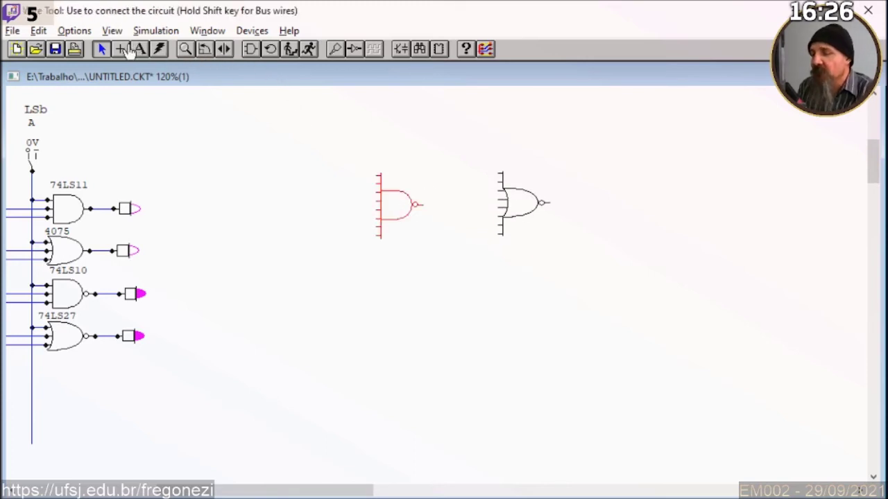
# Place a +V 5V source above the NAND gate and wire it to the gate's three upper inputs
pyautogui.click(129, 52)
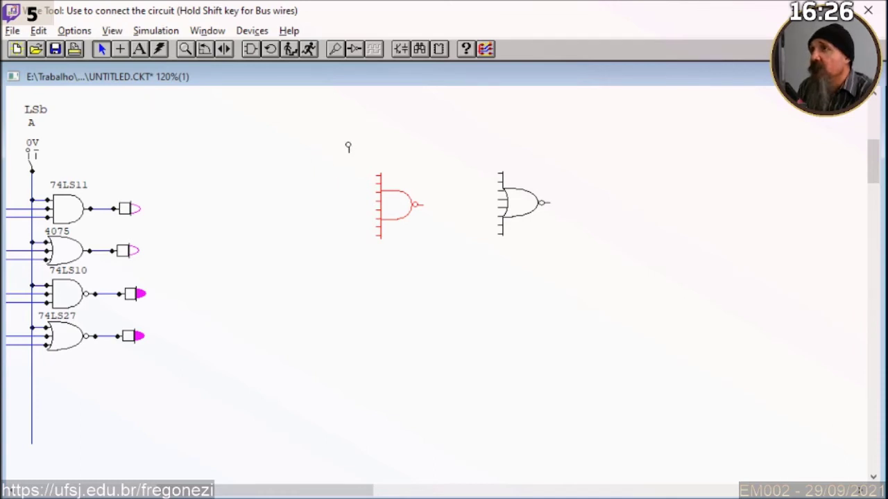
pyautogui.click(348, 147)
pyautogui.click(120, 55)
pyautogui.moveTo(348, 149); pyautogui.dragTo(349, 211)
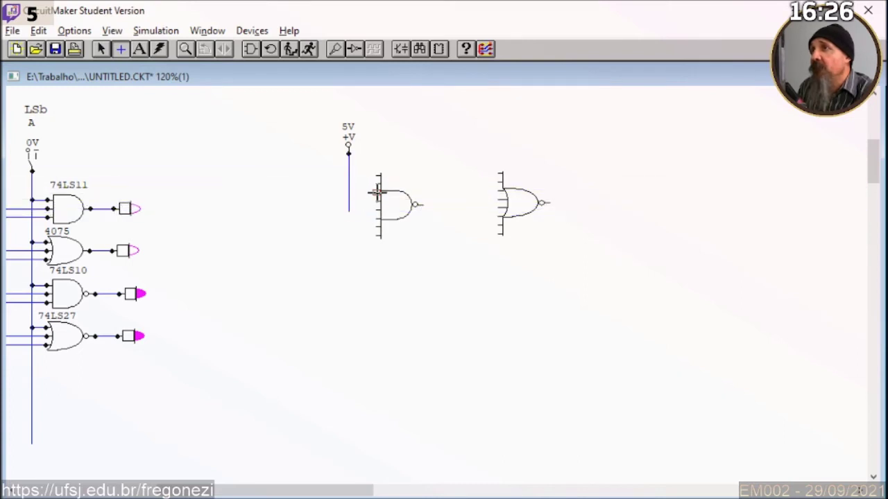
pyautogui.moveTo(377, 194); pyautogui.dragTo(348, 176)
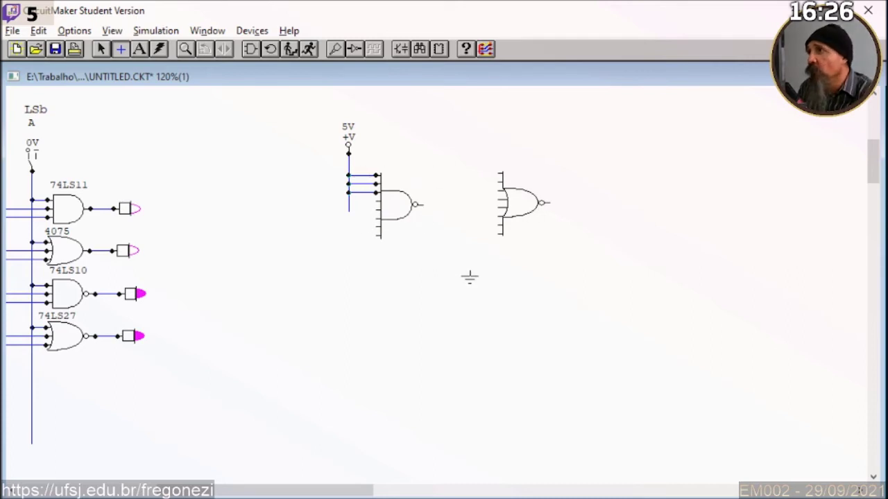
# Place a ground symbol below the NOR gate and wire it to the gate's three lower inputs
pyautogui.click(476, 271)
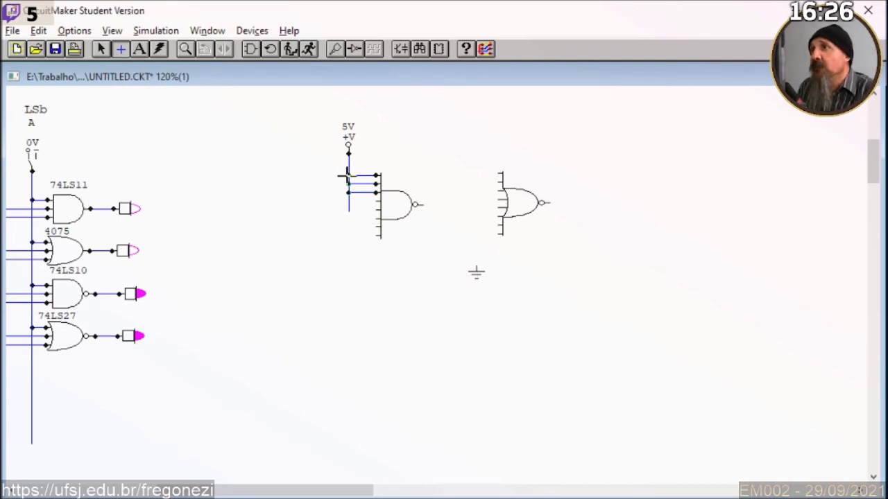
pyautogui.moveTo(476, 268)
pyautogui.mouseDown()
pyautogui.moveTo(476, 212)
pyautogui.moveTo(493, 216)
pyautogui.moveTo(477, 216)
pyautogui.moveTo(476, 267)
pyautogui.mouseUp()
pyautogui.moveTo(499, 226); pyautogui.dragTo(476, 234)
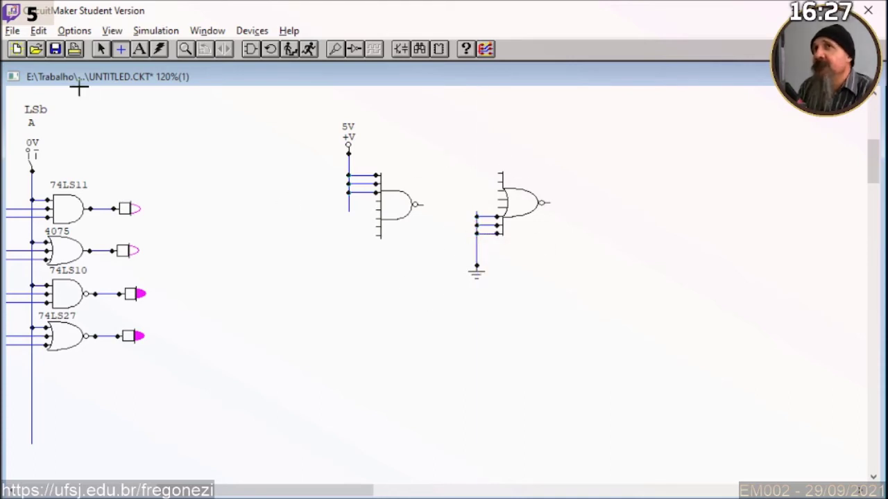
pyautogui.click(103, 51)
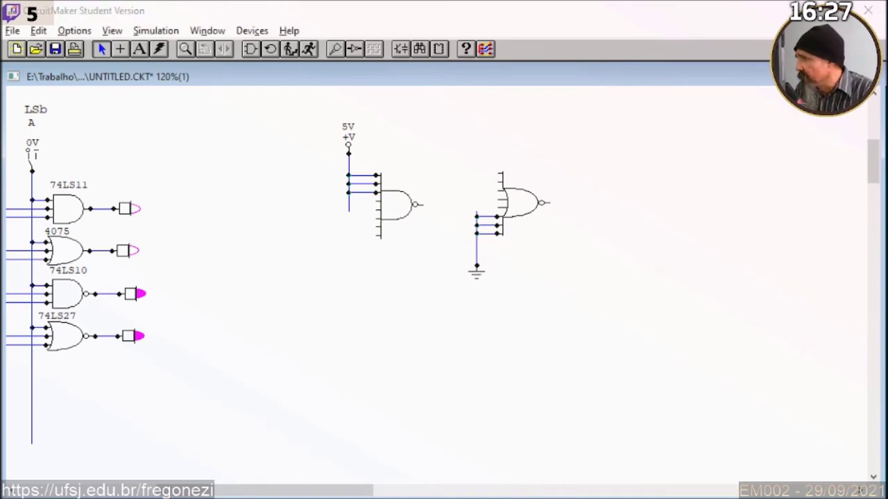
# Switch to Logisim and position its window over the CircuitMaker schematic
pyautogui.press('super+d')
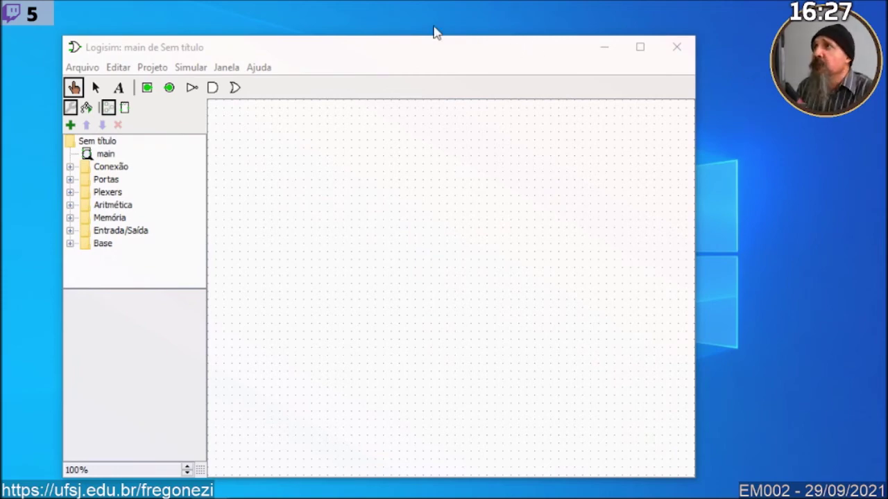
pyautogui.moveTo(253, 56); pyautogui.dragTo(304, 32)
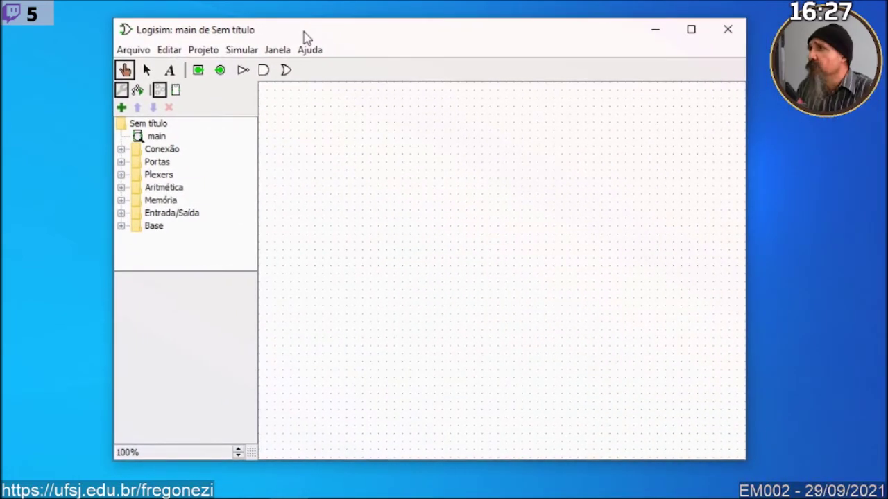
pyautogui.hotkey('alt', 'Tab')
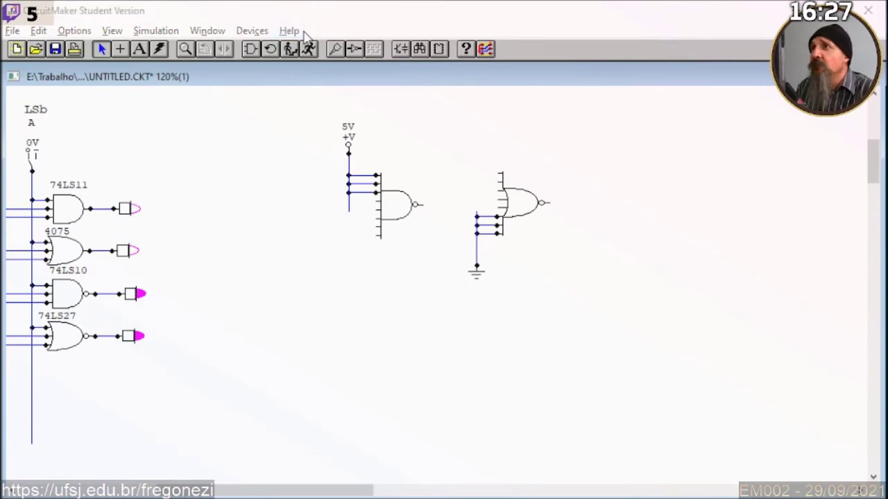
pyautogui.hotkey('alt', 'Tab')
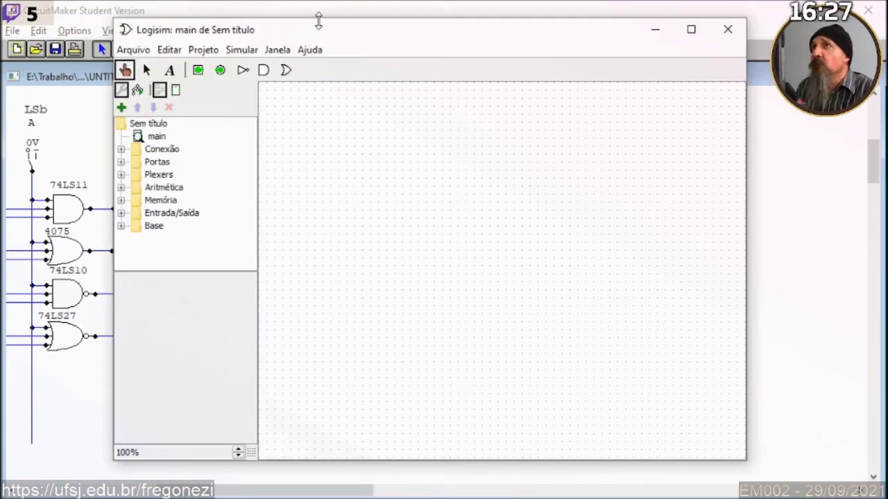
pyautogui.moveTo(309, 30)
pyautogui.mouseDown()
pyautogui.moveTo(356, 32)
pyautogui.moveTo(313, 29)
pyautogui.moveTo(305, 54)
pyautogui.moveTo(293, 22)
pyautogui.mouseUp()
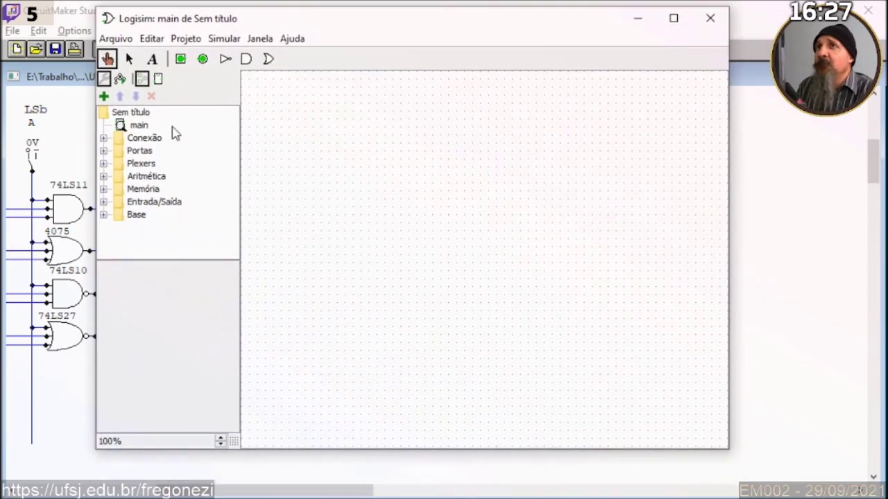
# Place an AND gate (Porta AND) with 6 inputs in the upper area of the canvas
pyautogui.click(104, 150)
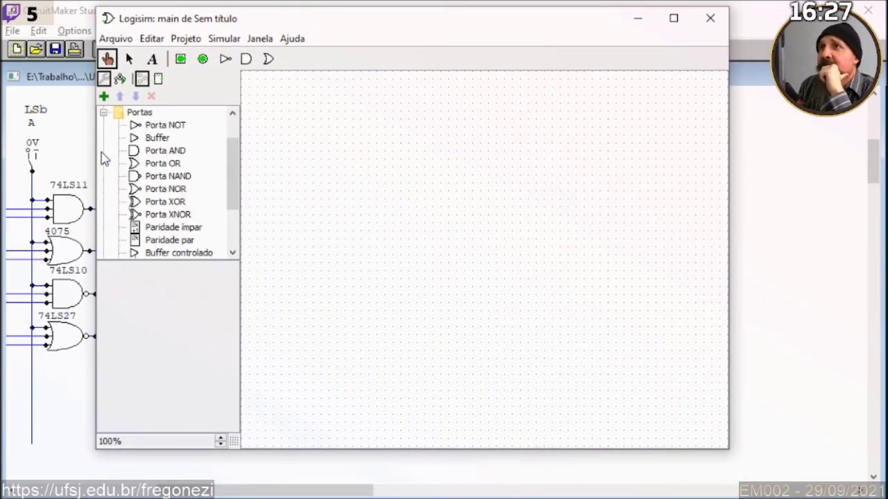
pyautogui.click(155, 154)
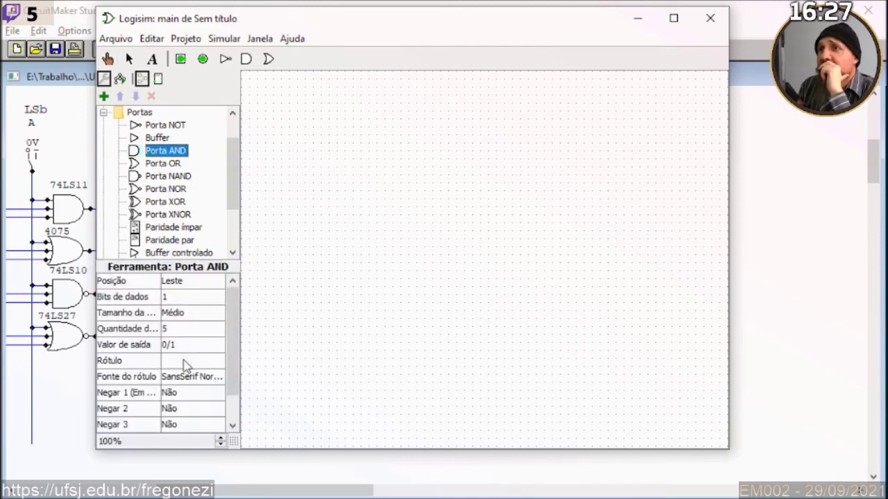
pyautogui.click(184, 300)
pyautogui.click(185, 301)
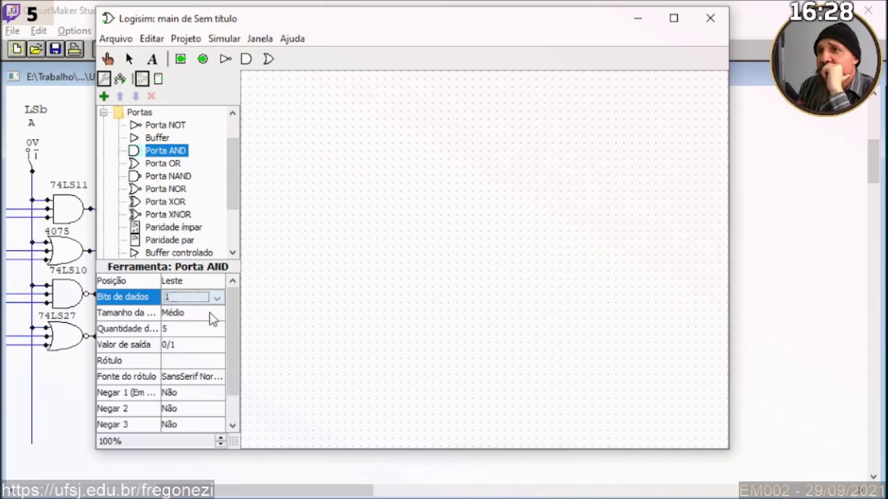
pyautogui.click(198, 330)
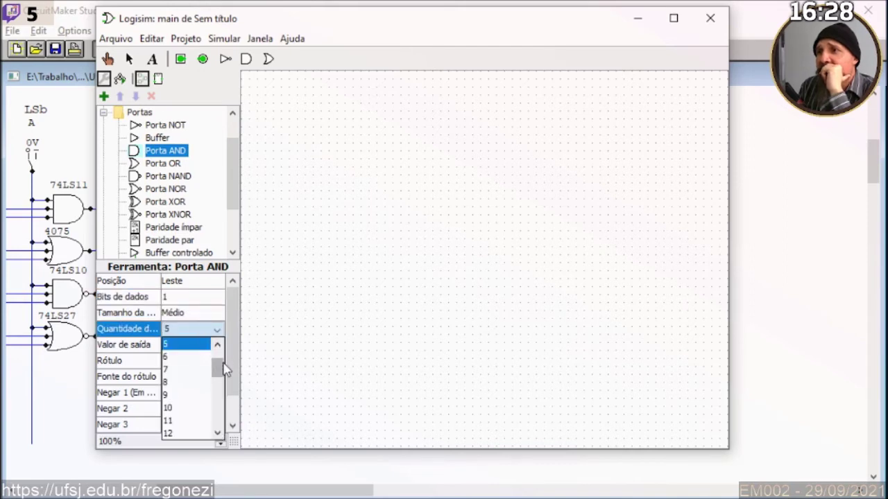
pyautogui.scroll(1, 215, 367)
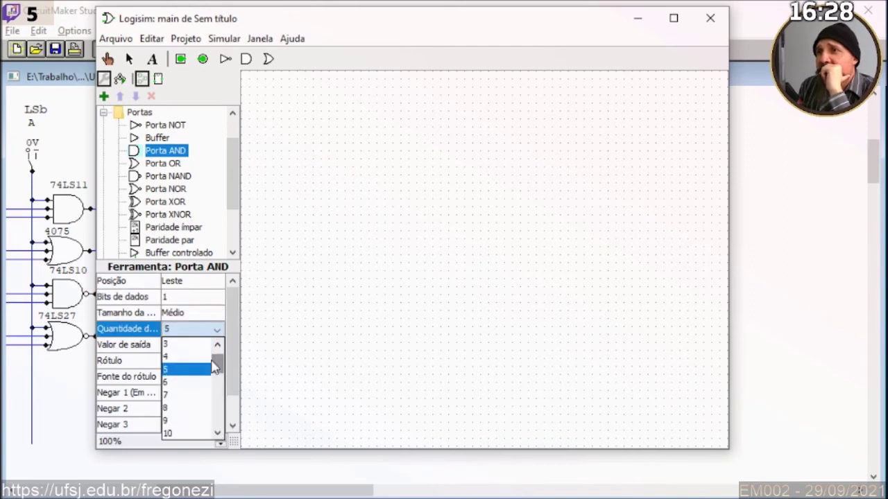
pyautogui.click(167, 383)
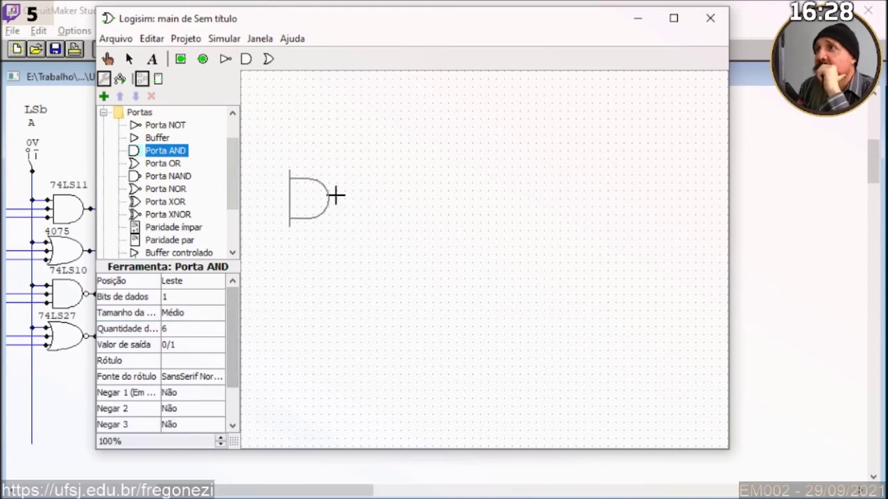
pyautogui.click(424, 151)
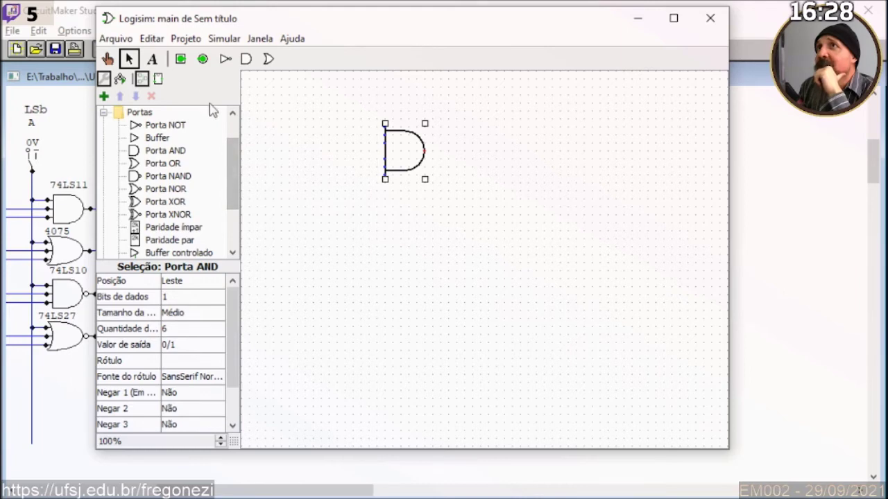
# Attach input pins to the AND gate's three upper inputs and pull them away to create connecting wires
pyautogui.click(180, 59)
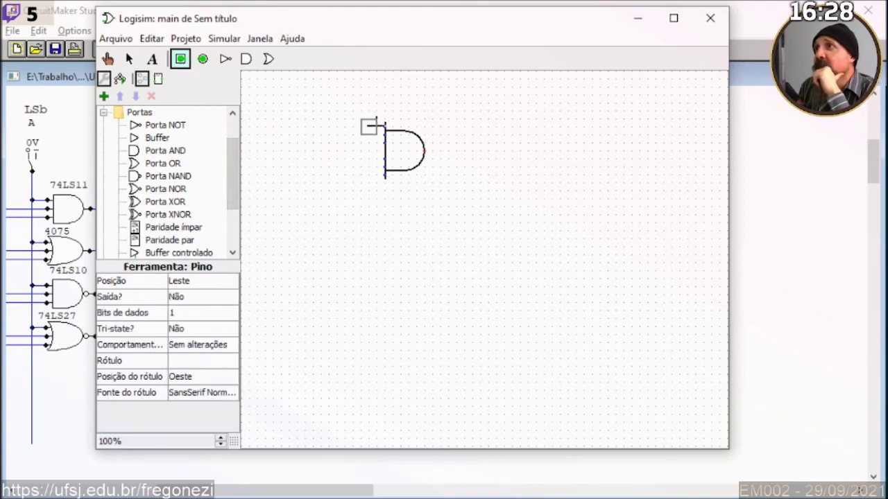
pyautogui.click(380, 127)
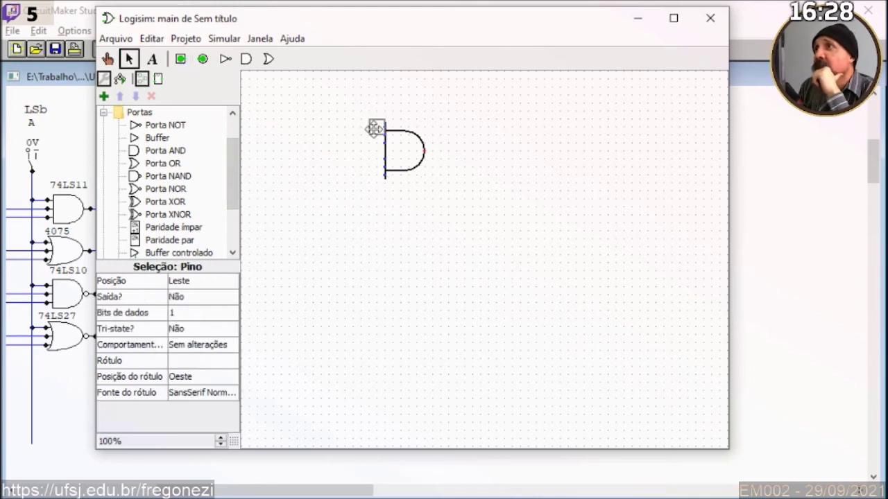
pyautogui.moveTo(380, 134); pyautogui.dragTo(297, 96)
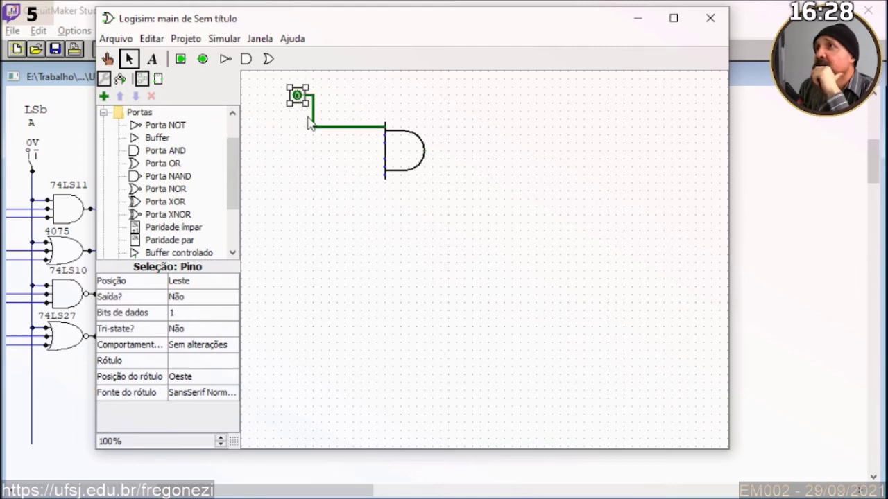
pyautogui.click(180, 59)
pyautogui.click(376, 134)
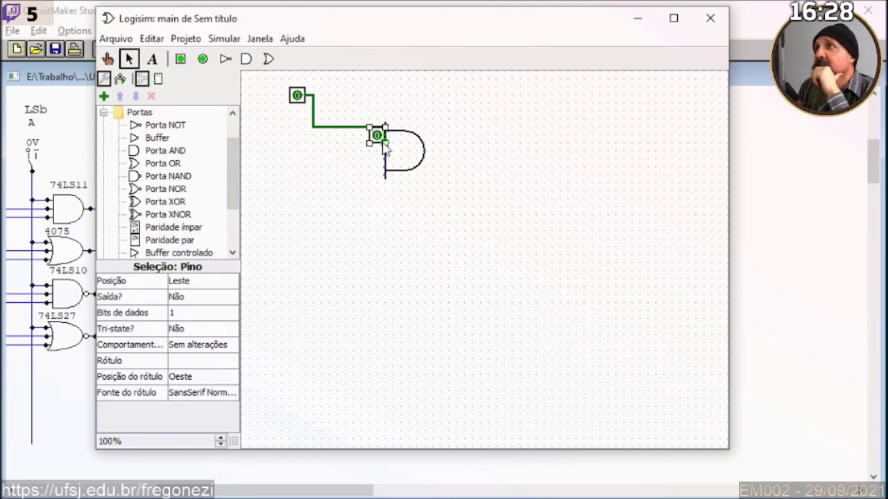
pyautogui.moveTo(376, 135); pyautogui.dragTo(297, 135)
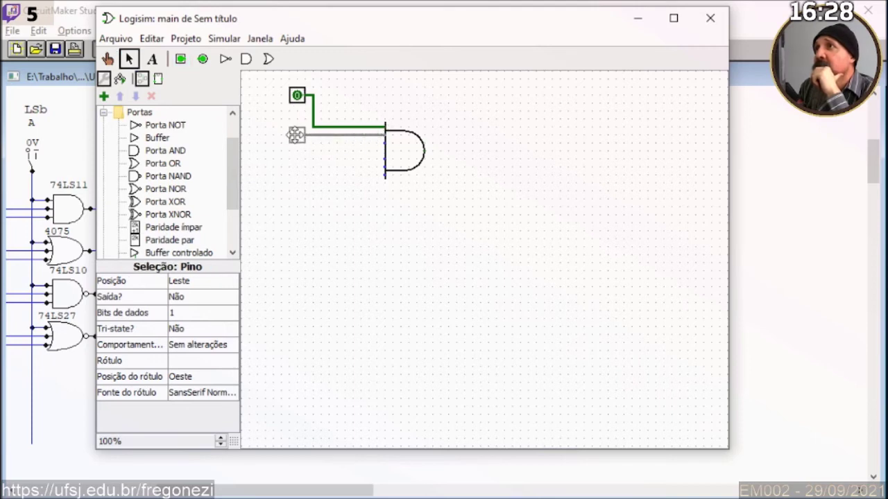
pyautogui.click(180, 58)
pyautogui.click(375, 143)
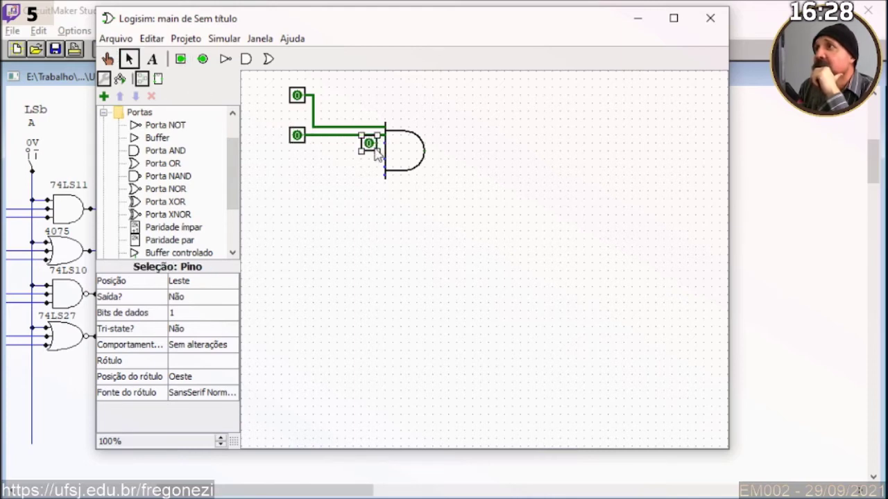
pyautogui.moveTo(380, 151); pyautogui.dragTo(310, 172)
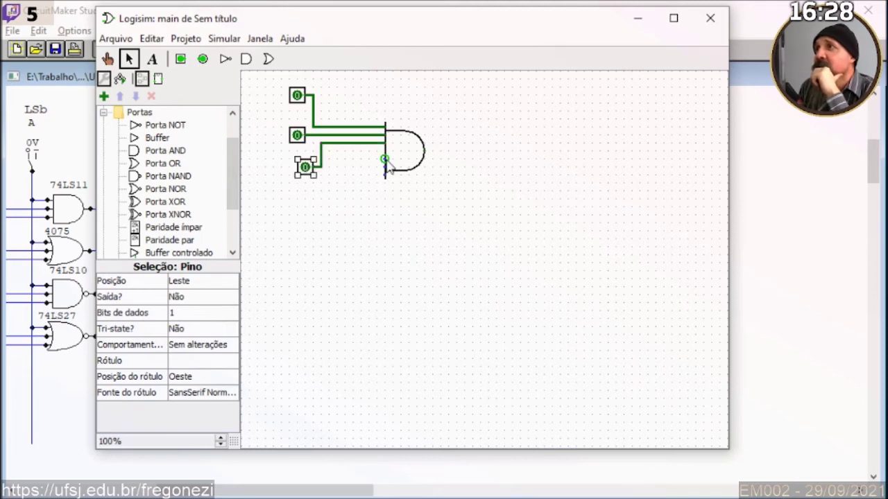
# Attach an output pin to the AND gate's output and pull it away to create a connecting wire
pyautogui.click(203, 59)
pyautogui.click(430, 152)
pyautogui.moveTo(437, 159); pyautogui.dragTo(483, 157)
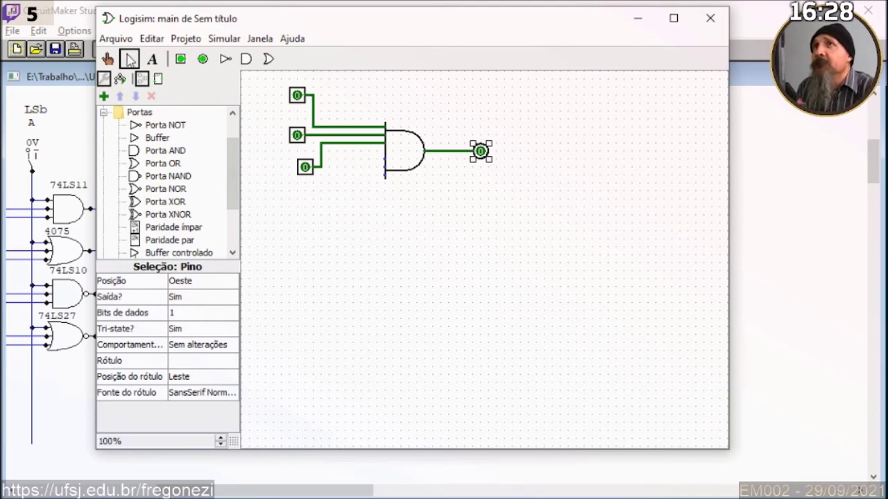
# Move the whole AND circuit down and to the right, and spread its three input pins up and away from the gate
pyautogui.moveTo(268, 84); pyautogui.dragTo(493, 210)
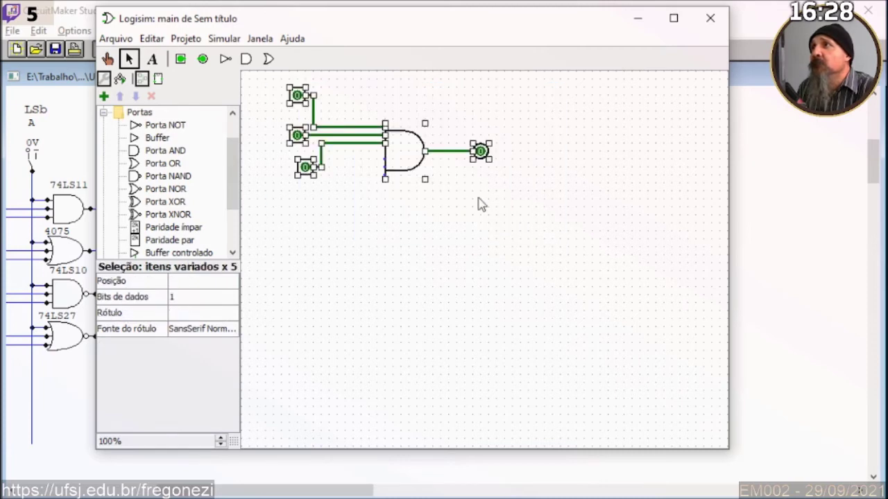
pyautogui.moveTo(402, 150); pyautogui.dragTo(509, 256)
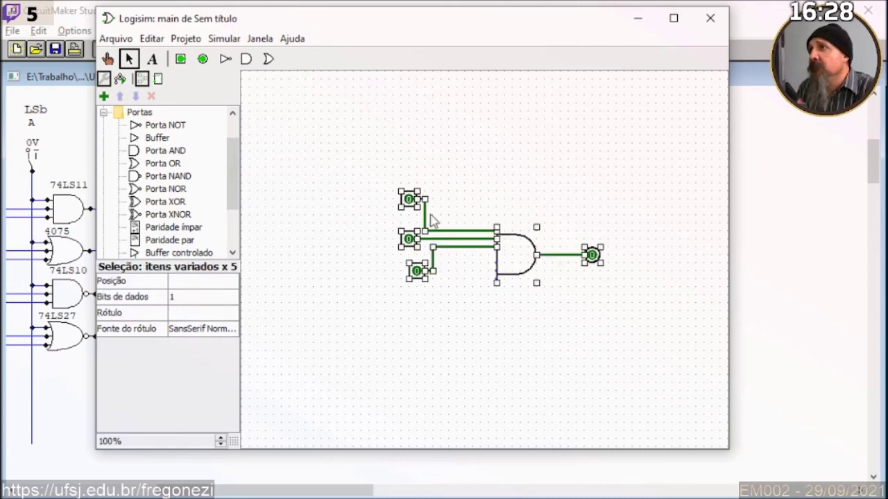
pyautogui.moveTo(417, 205); pyautogui.dragTo(393, 191)
pyautogui.click(396, 237)
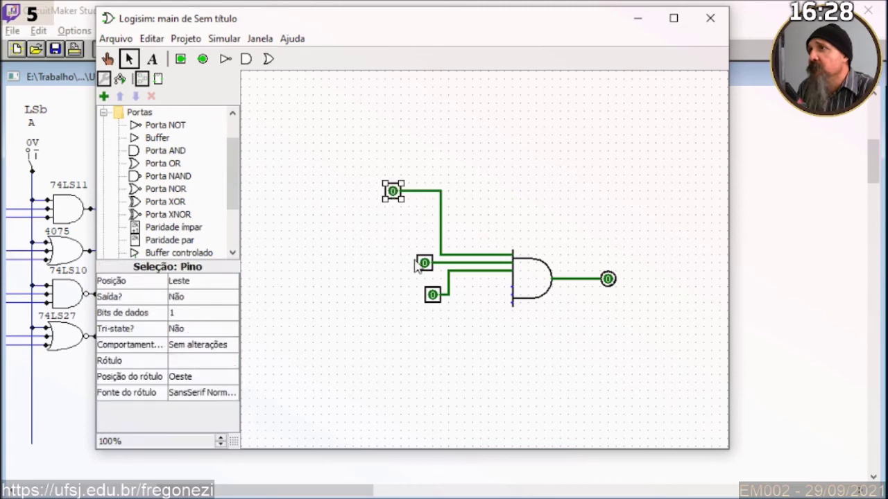
pyautogui.moveTo(424, 264); pyautogui.dragTo(403, 222)
pyautogui.moveTo(436, 298); pyautogui.dragTo(387, 256)
pyautogui.click(437, 312)
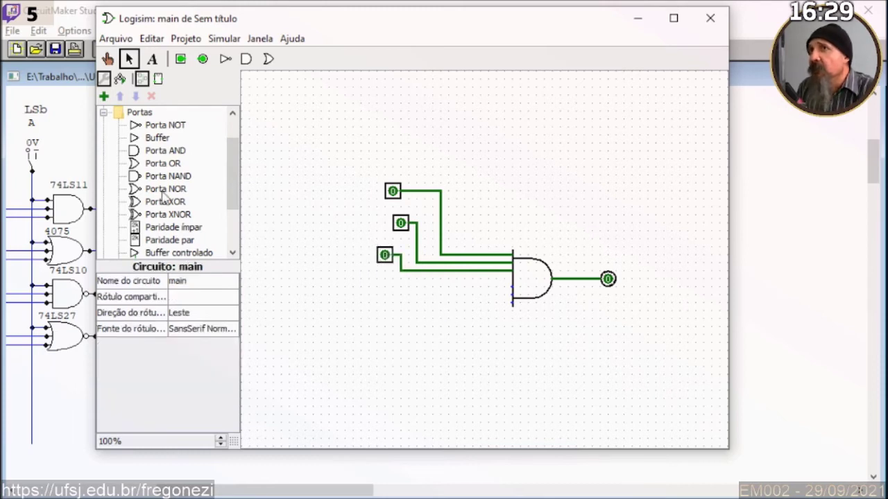
# Attach input pins to the AND gate's three lower inputs and pull them away from the gate to create connecting wires
pyautogui.click(181, 59)
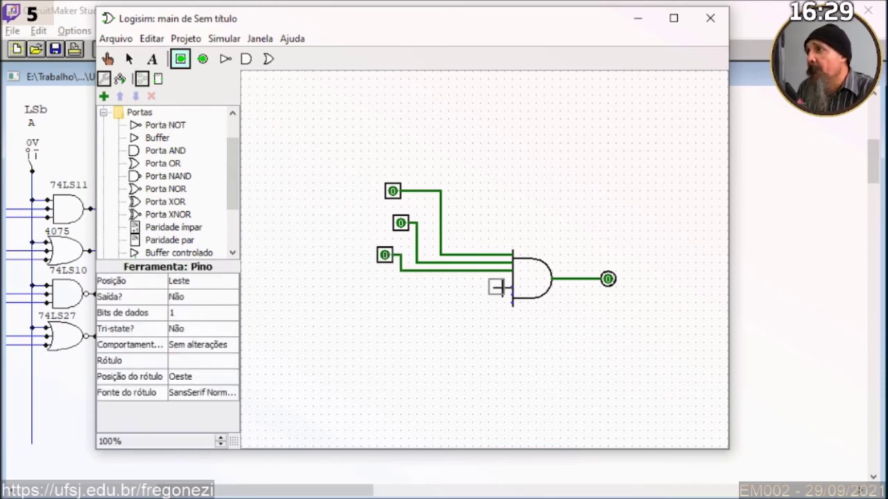
pyautogui.click(502, 287)
pyautogui.moveTo(502, 287); pyautogui.dragTo(384, 296)
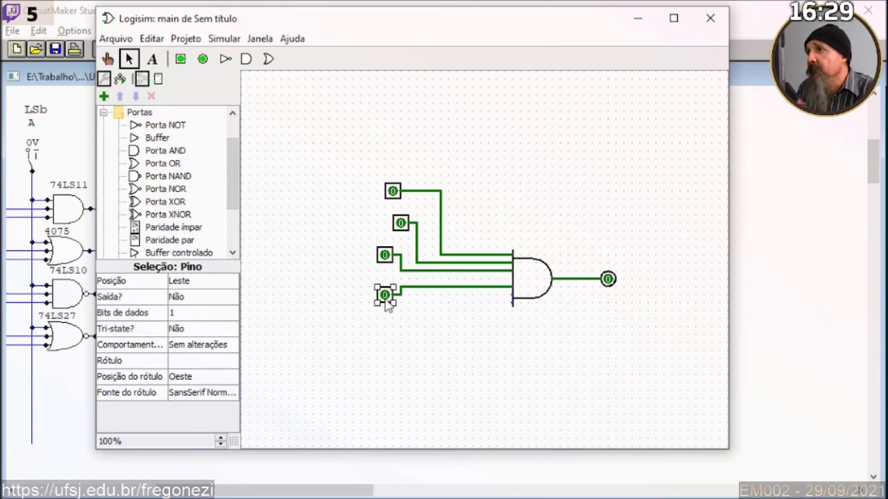
pyautogui.click(180, 60)
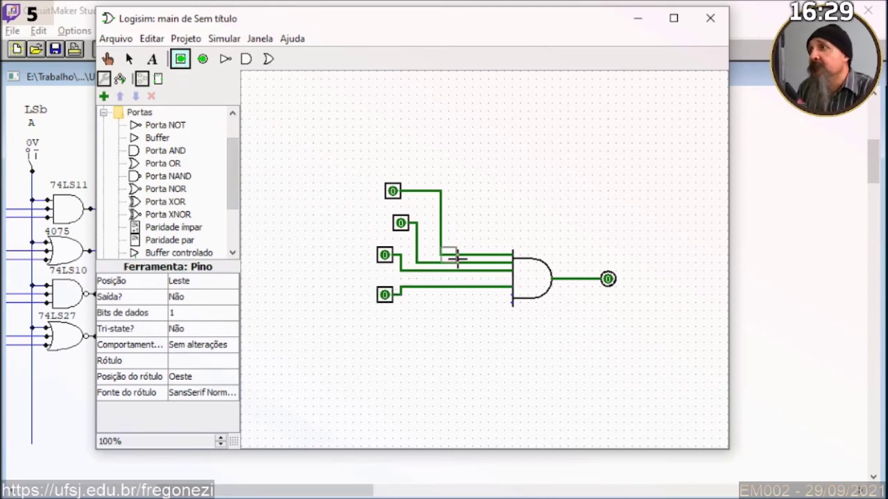
pyautogui.click(505, 292)
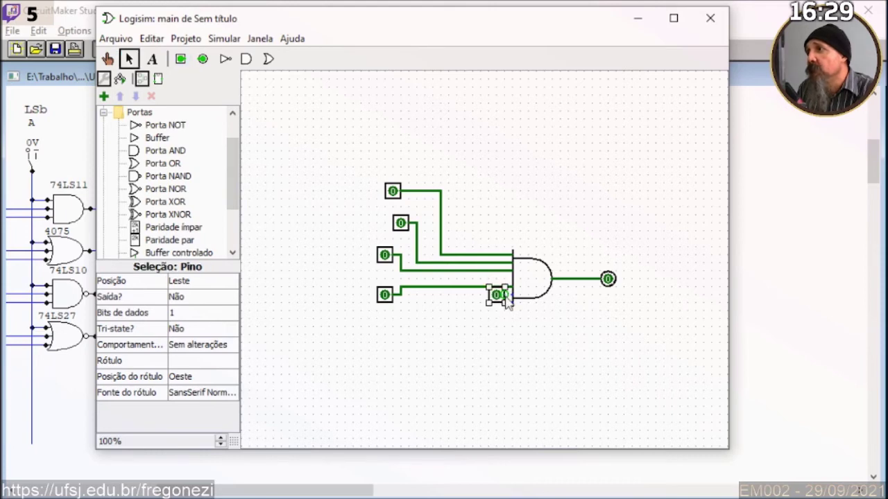
pyautogui.moveTo(505, 294); pyautogui.dragTo(385, 326)
pyautogui.click(181, 62)
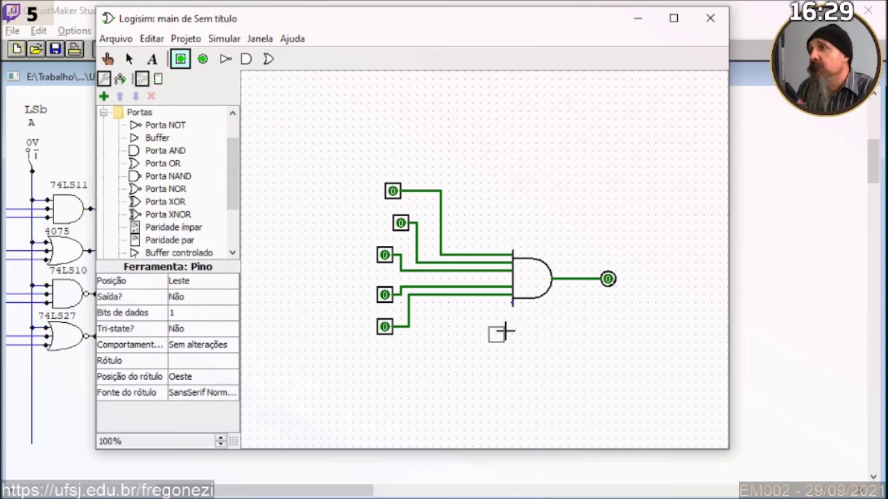
pyautogui.click(507, 303)
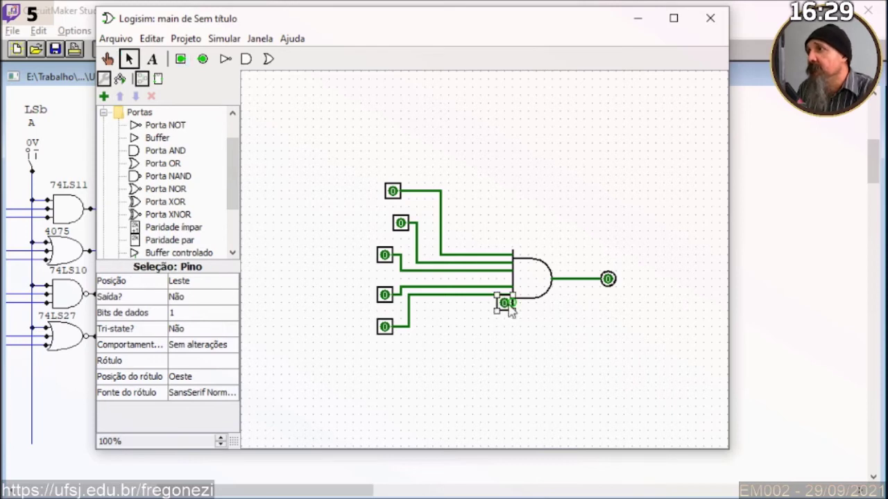
pyautogui.moveTo(507, 305); pyautogui.dragTo(389, 377)
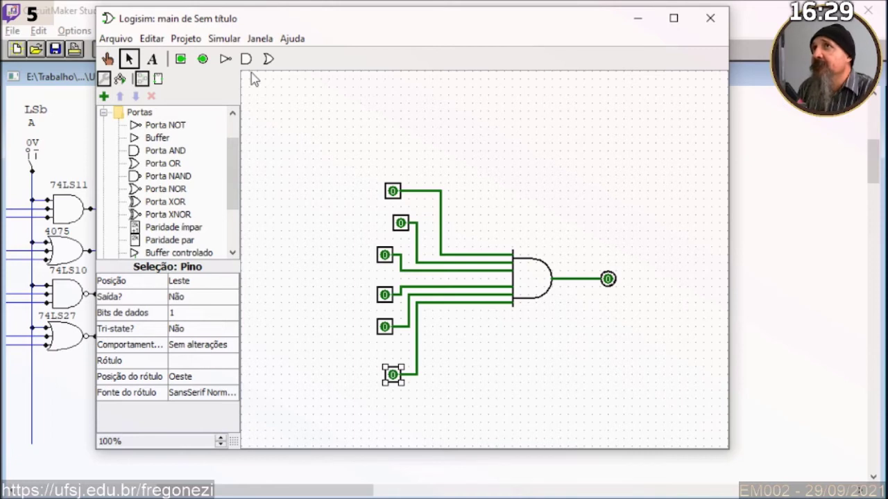
# Show the project's simulation view (Ver simulações) instead of the component library
pyautogui.click(231, 42)
pyautogui.click(236, 42)
pyautogui.click(231, 43)
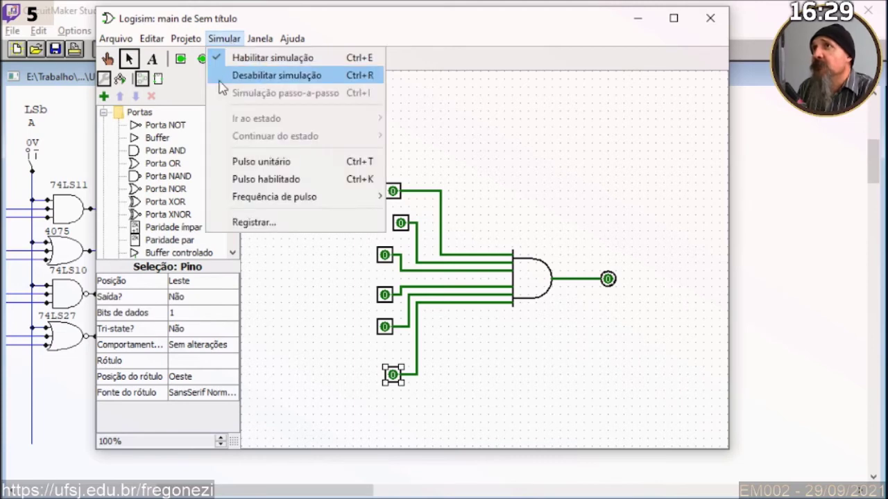
pyautogui.moveTo(196, 40)
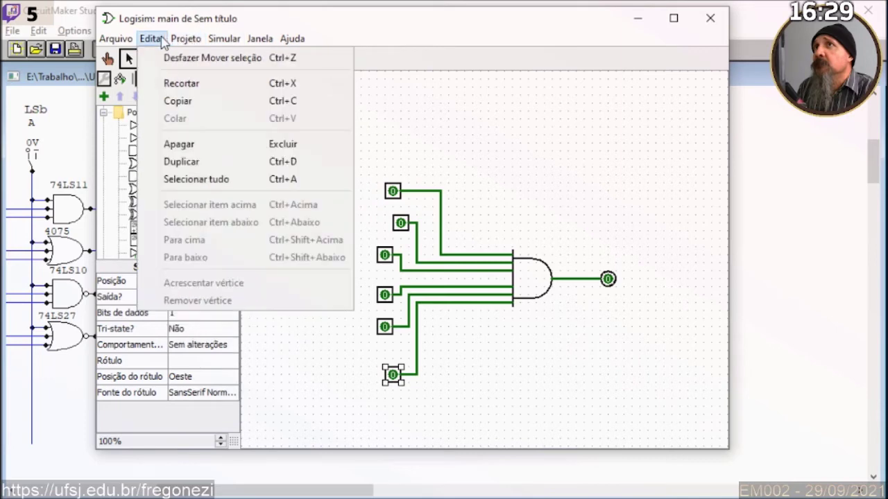
pyautogui.moveTo(123, 38)
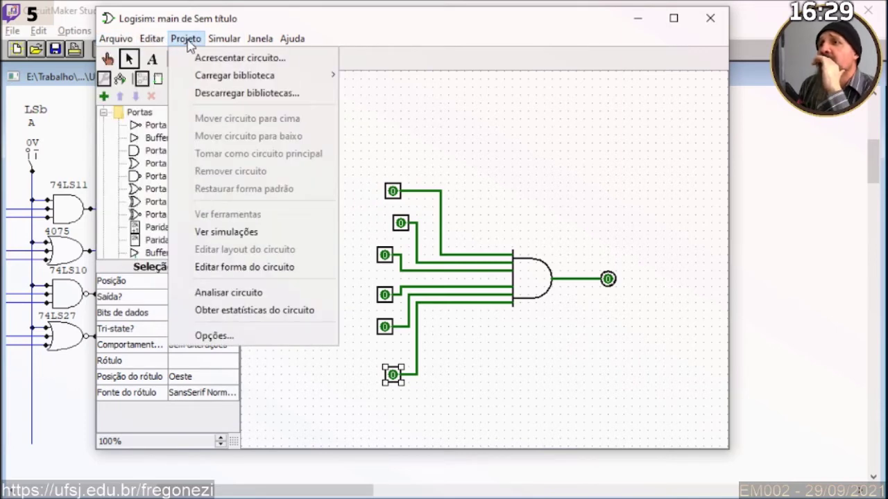
pyautogui.click(232, 232)
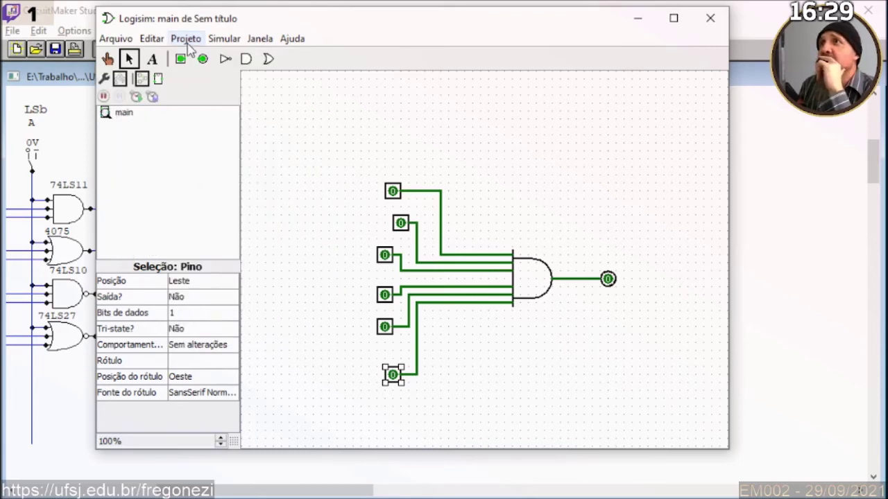
# Analyze the six-input AND circuit (Analisar circuito) and examine its truth table from the first row to the last, then close the analysis
pyautogui.click(222, 40)
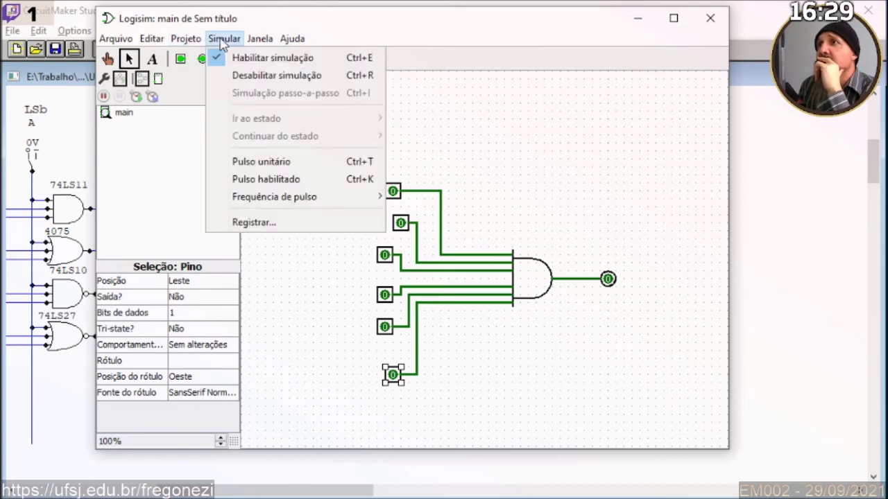
pyautogui.moveTo(186, 42)
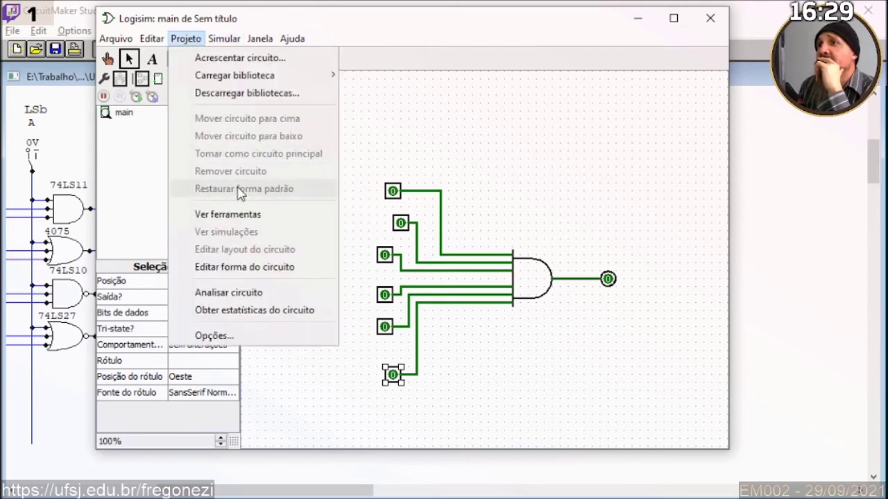
pyautogui.click(227, 293)
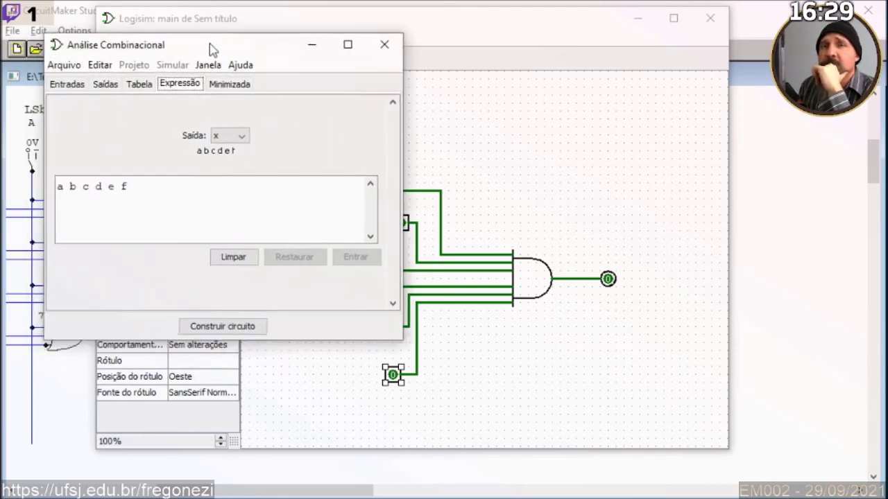
pyautogui.moveTo(214, 42); pyautogui.dragTo(362, 81)
pyautogui.click(258, 124)
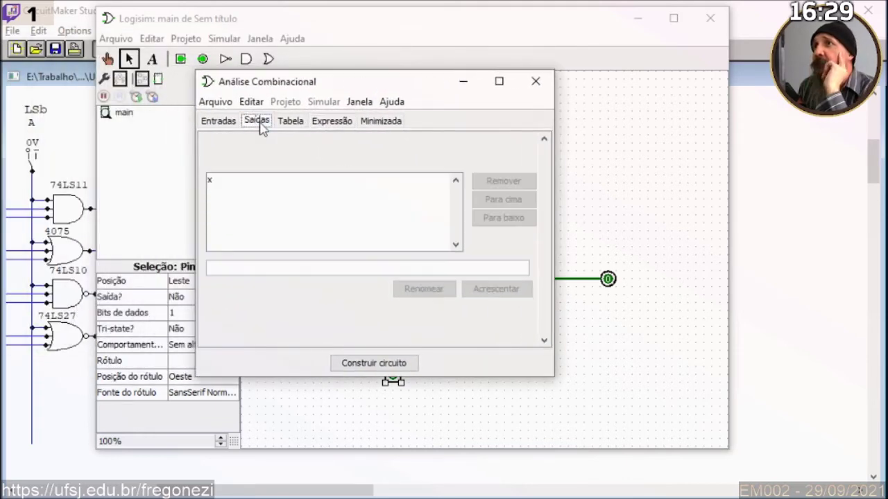
pyautogui.click(290, 122)
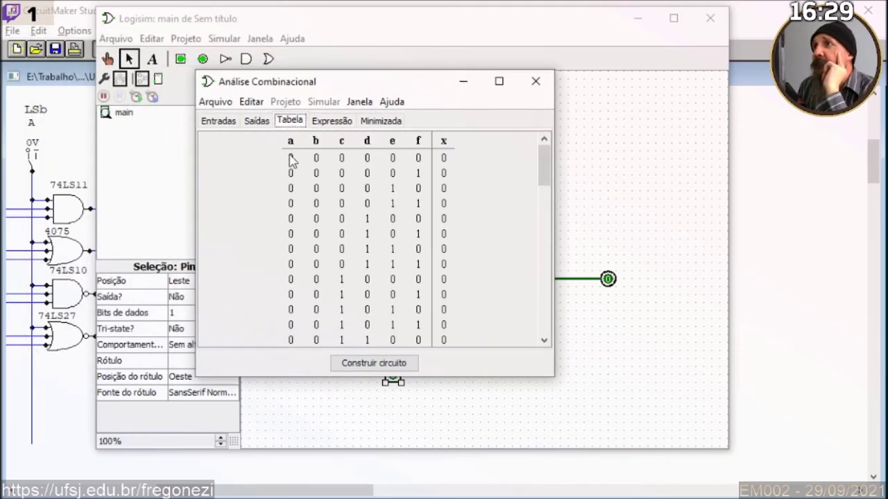
pyautogui.moveTo(548, 158); pyautogui.dragTo(525, 347)
pyautogui.click(443, 341)
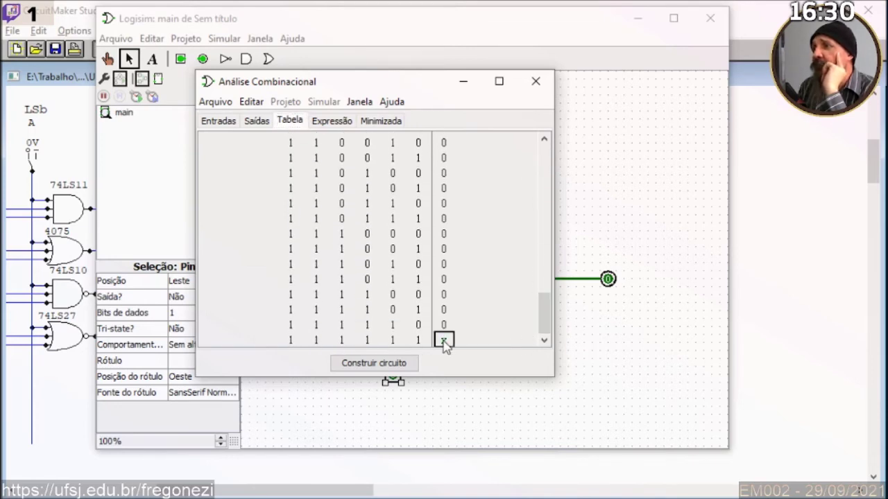
pyautogui.moveTo(547, 320); pyautogui.dragTo(533, 151)
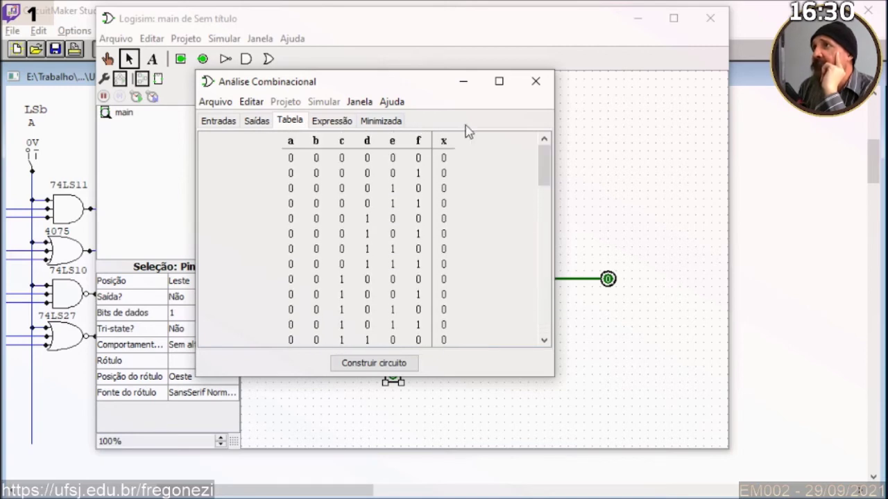
pyautogui.click(535, 82)
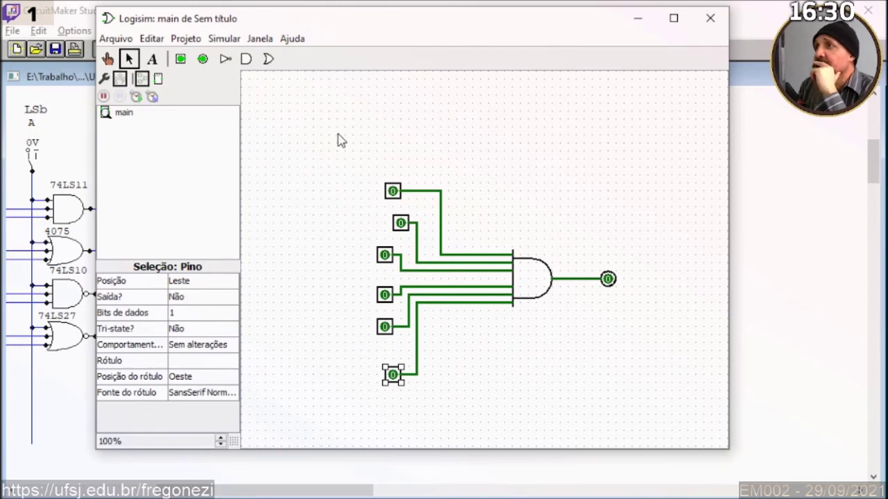
pyautogui.moveTo(323, 137); pyautogui.dragTo(692, 421)
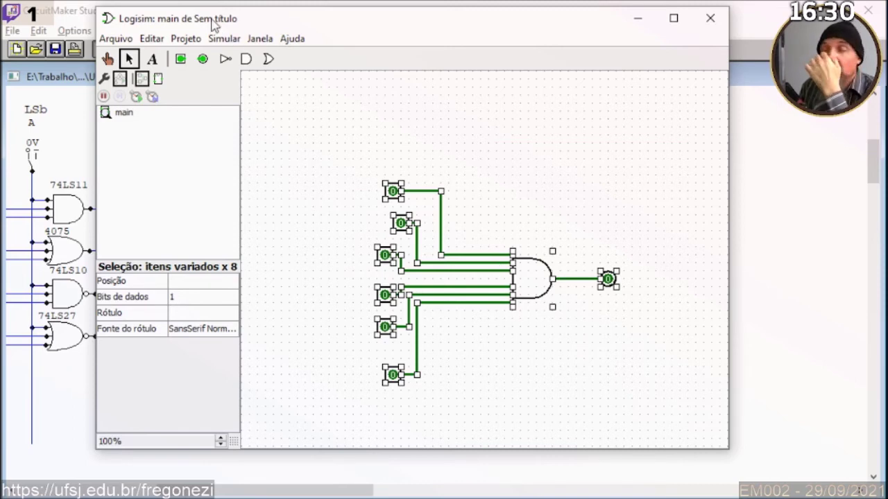
pyautogui.click(329, 156)
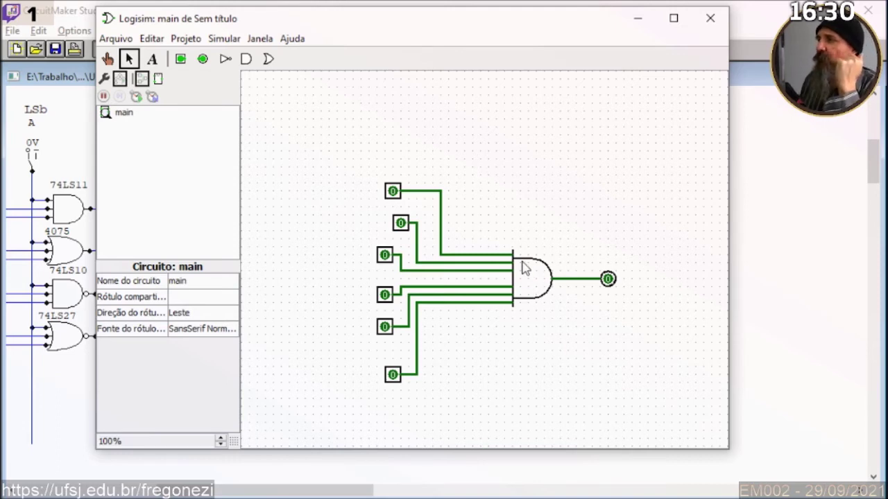
pyautogui.click(533, 280)
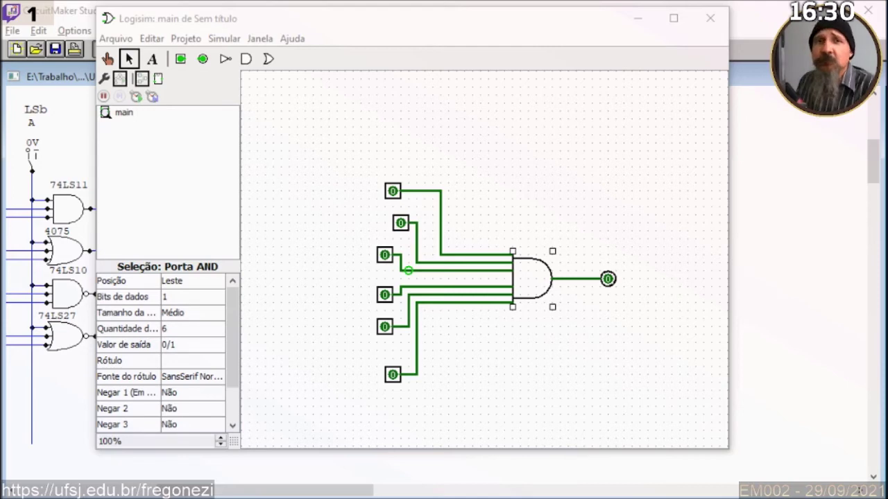
pyautogui.moveTo(99, 58); pyautogui.dragTo(390, 21)
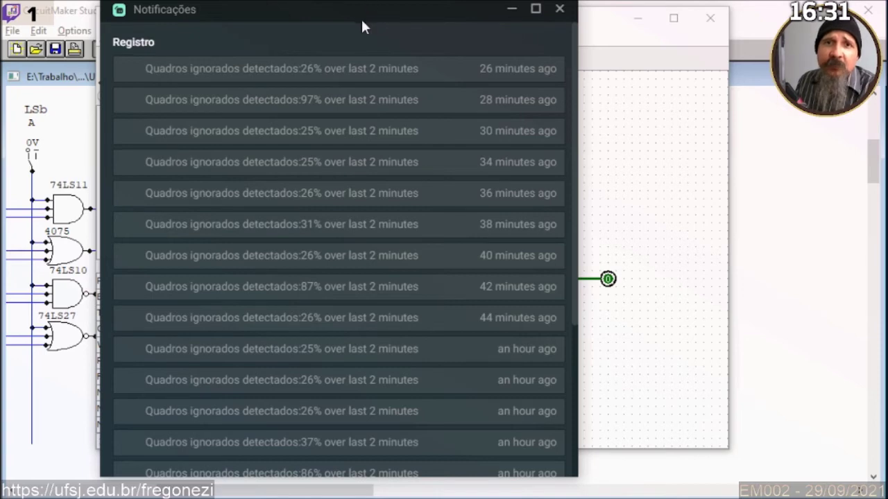
pyautogui.moveTo(366, 10); pyautogui.dragTo(421, 4)
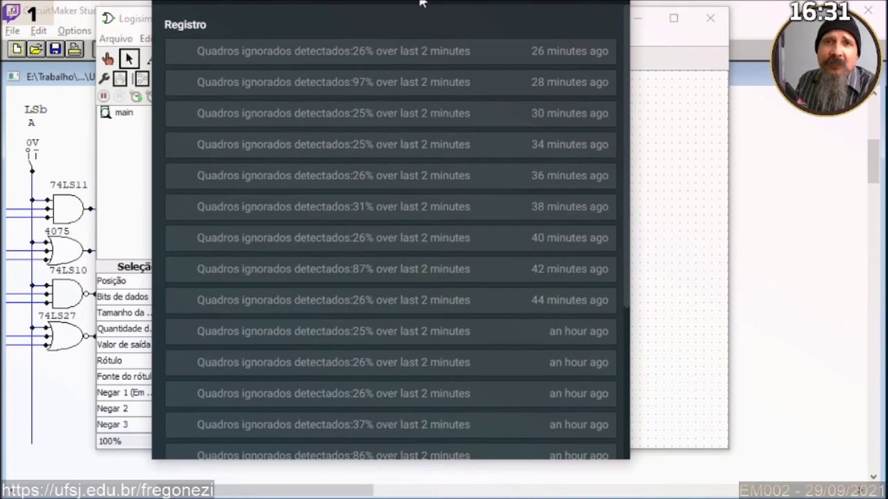
pyautogui.moveTo(421, 4); pyautogui.dragTo(4, 8)
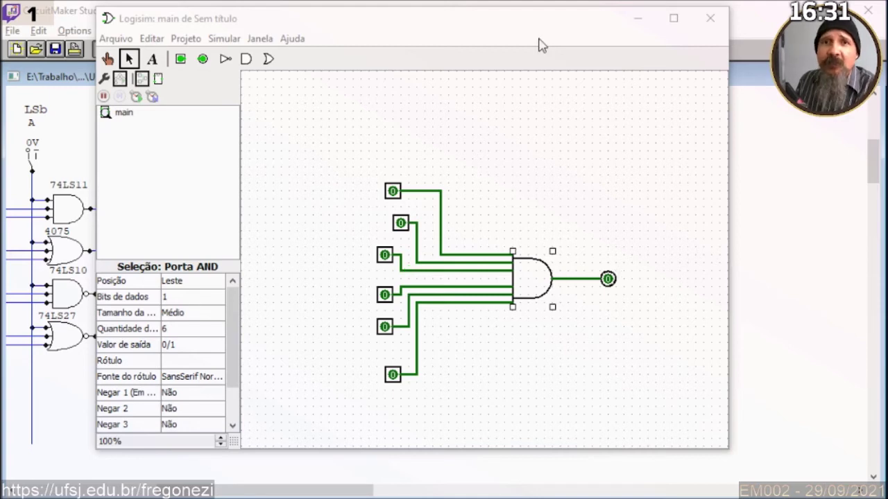
# Move the Logisim window out of the way and switch to the circuit in CircuitMaker
pyautogui.moveTo(531, 20)
pyautogui.mouseDown()
pyautogui.moveTo(519, 0)
pyautogui.moveTo(534, 3)
pyautogui.mouseUp()
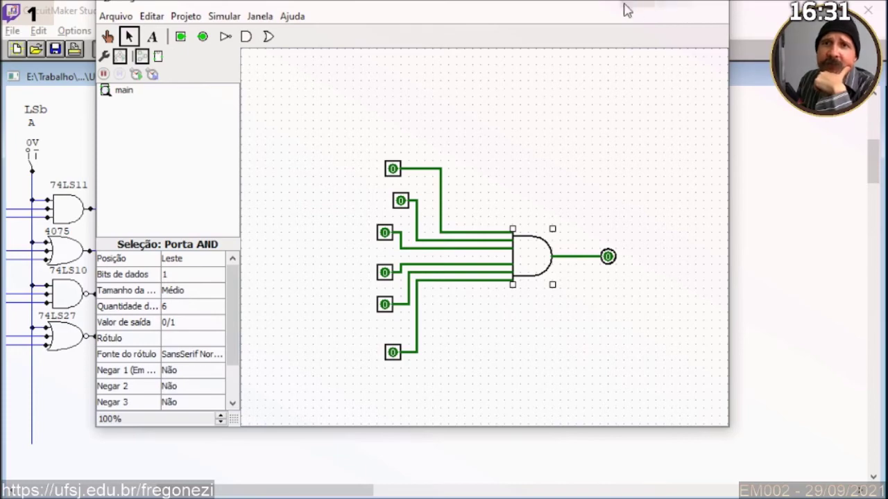
pyautogui.moveTo(587, 6); pyautogui.dragTo(40, 14)
pyautogui.hotkey('alt', 'Tab')
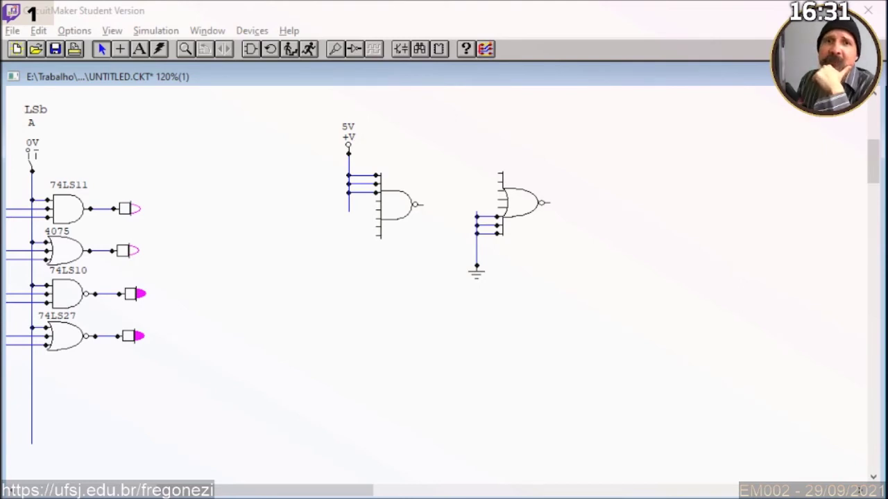
pyautogui.doubleClick(454, 13)
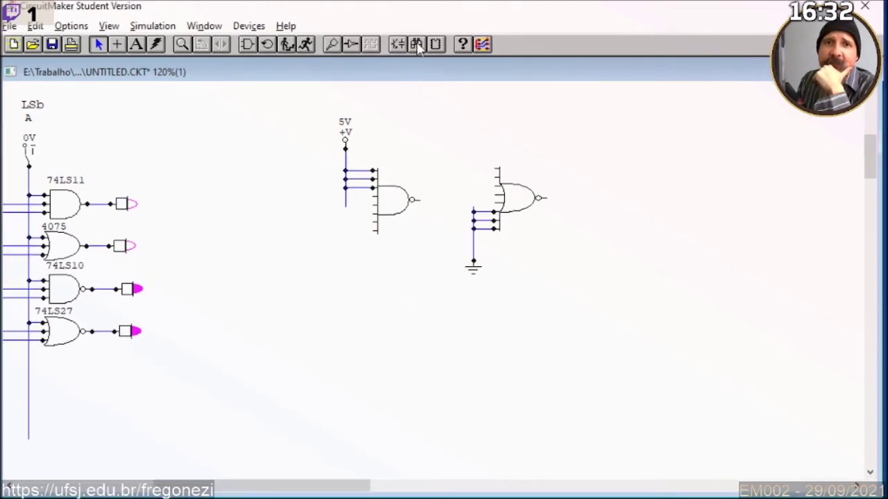
pyautogui.click(398, 199)
pyautogui.doubleClick(399, 199)
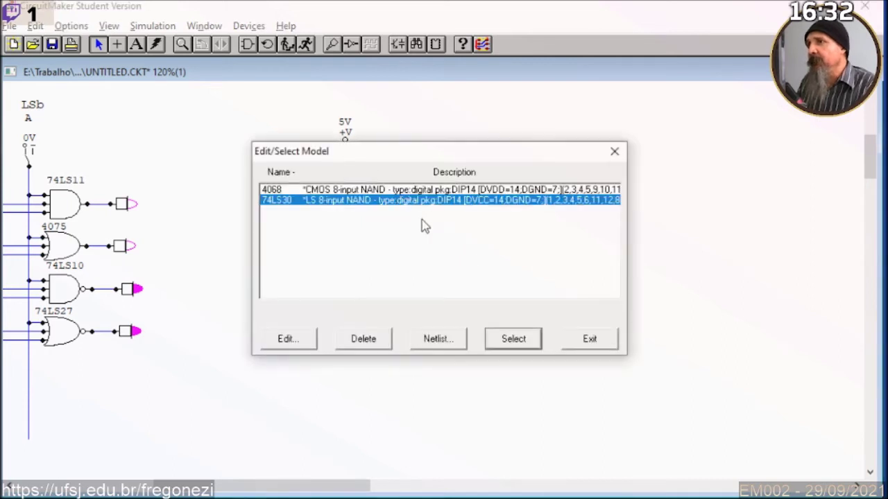
pyautogui.click(614, 151)
# Make the 8-input NAND gate's Label-Value 74LS30 visible and adjust the label's position just above the gate
pyautogui.rightClick(387, 208)
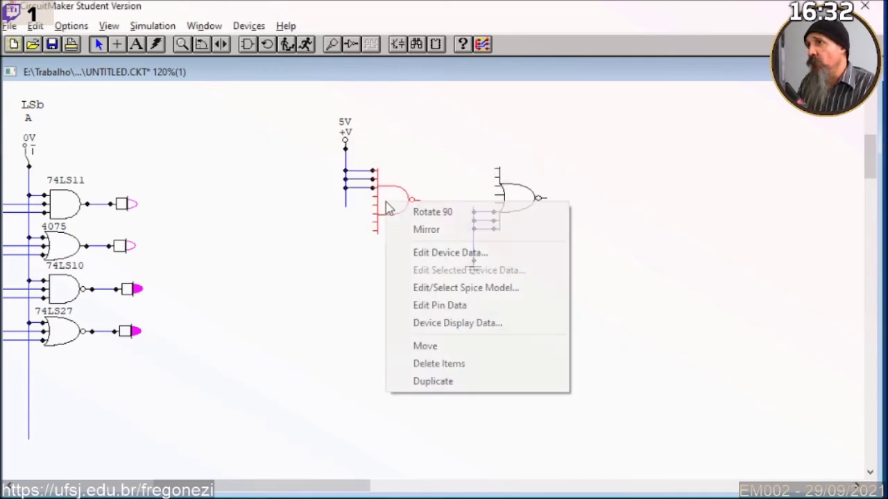
pyautogui.click(418, 252)
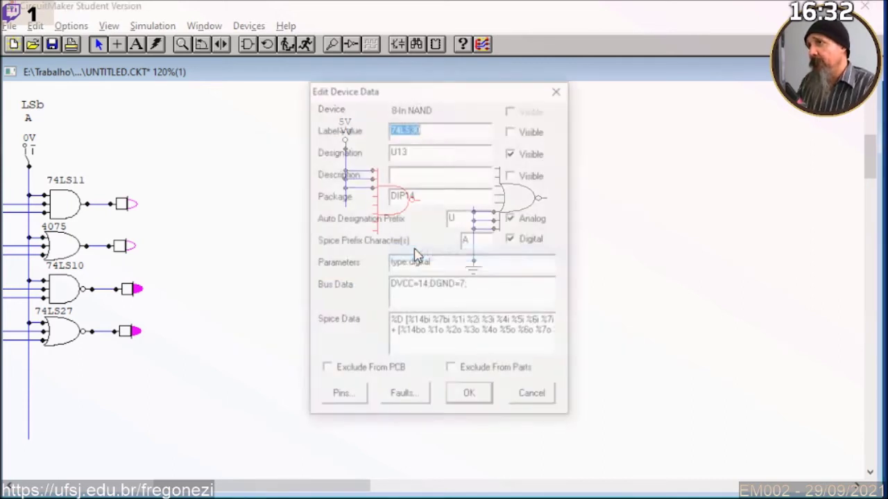
pyautogui.click(514, 131)
pyautogui.click(462, 402)
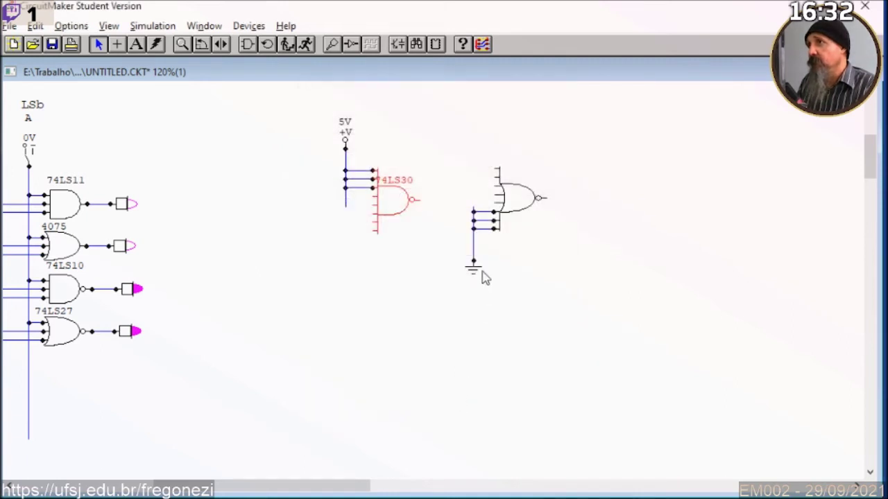
pyautogui.moveTo(394, 181); pyautogui.dragTo(398, 181)
# Make the Label-Value 4078 visible on the 8-input NOR gate
pyautogui.click(519, 198)
pyautogui.rightClick(521, 199)
pyautogui.click(533, 245)
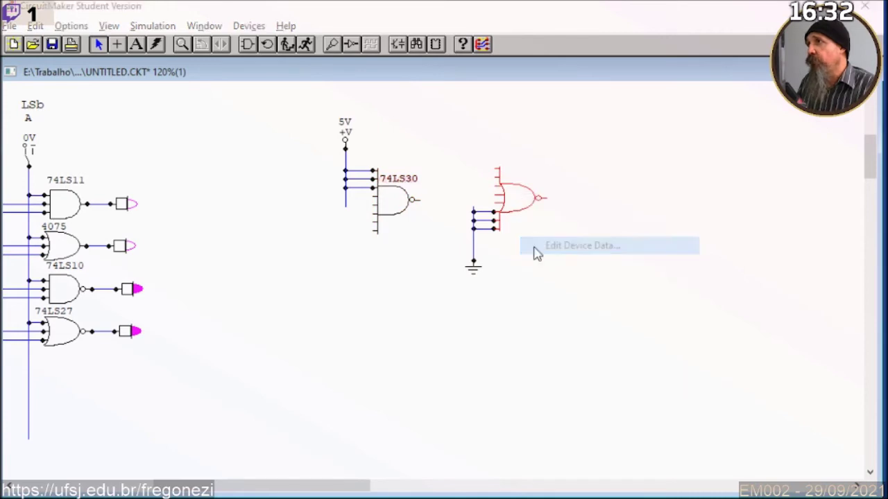
pyautogui.click(512, 130)
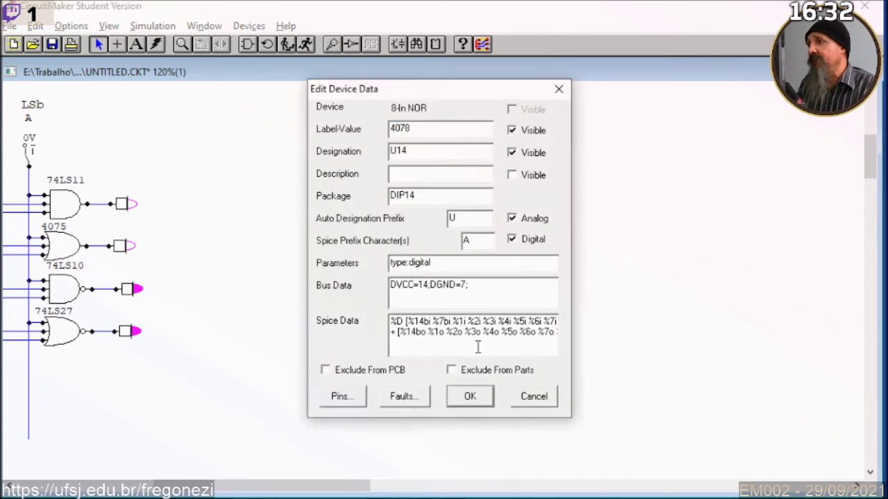
pyautogui.click(471, 396)
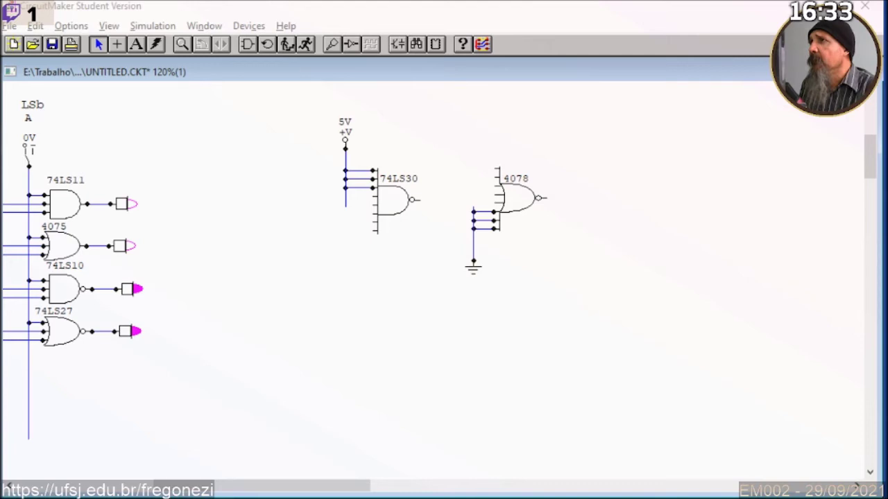
# Move the Notificações window aside and close it
pyautogui.moveTo(0, 81); pyautogui.dragTo(410, 21)
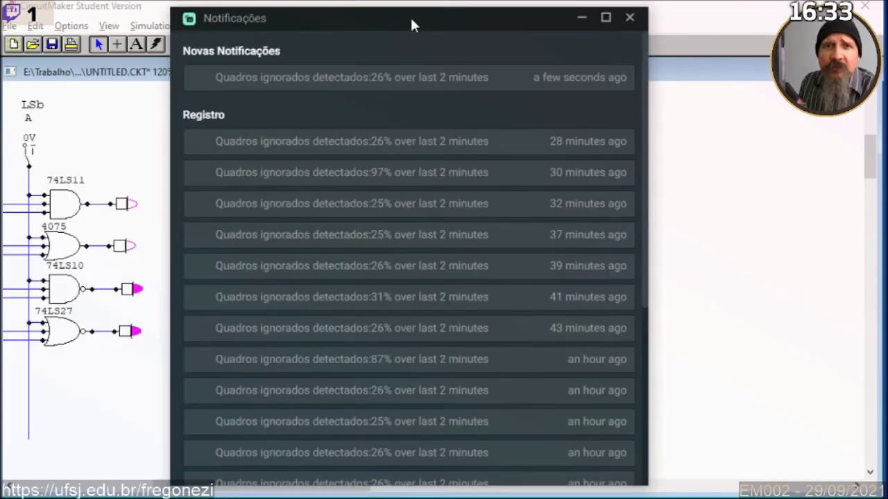
pyautogui.moveTo(409, 25); pyautogui.dragTo(263, 25)
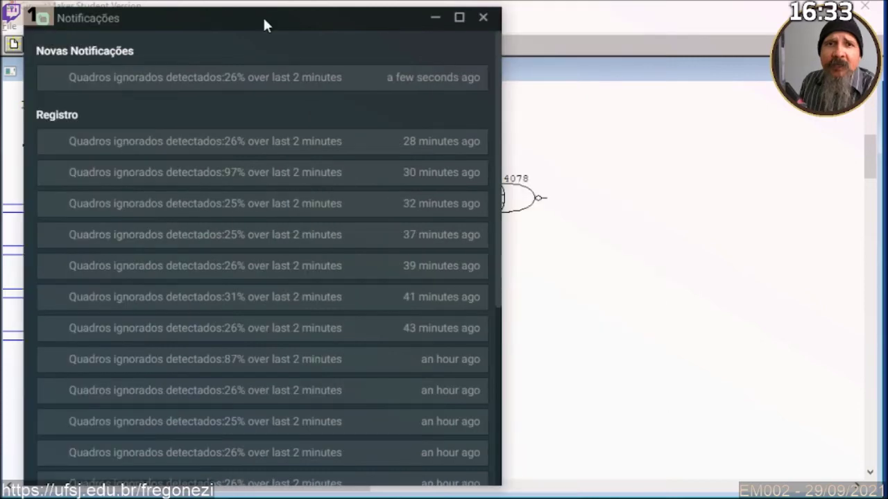
pyautogui.hotkey('alt', 'F4')
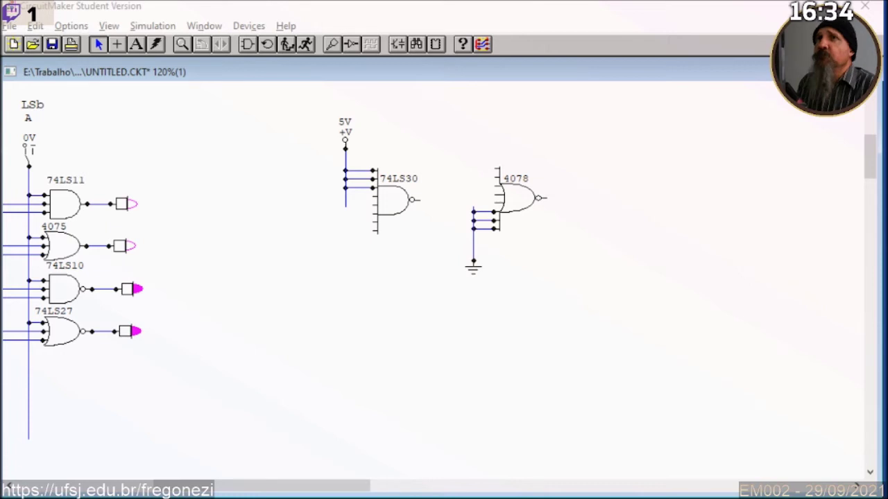
# Start saving the circuit under a new name and browse to the Trabalho\2021_S2 folder
pyautogui.click(10, 26)
pyautogui.click(40, 155)
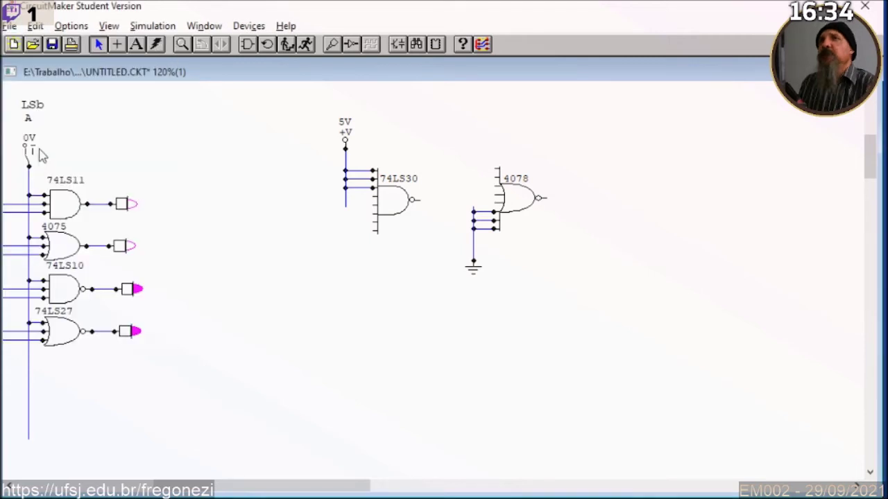
pyautogui.click(38, 148)
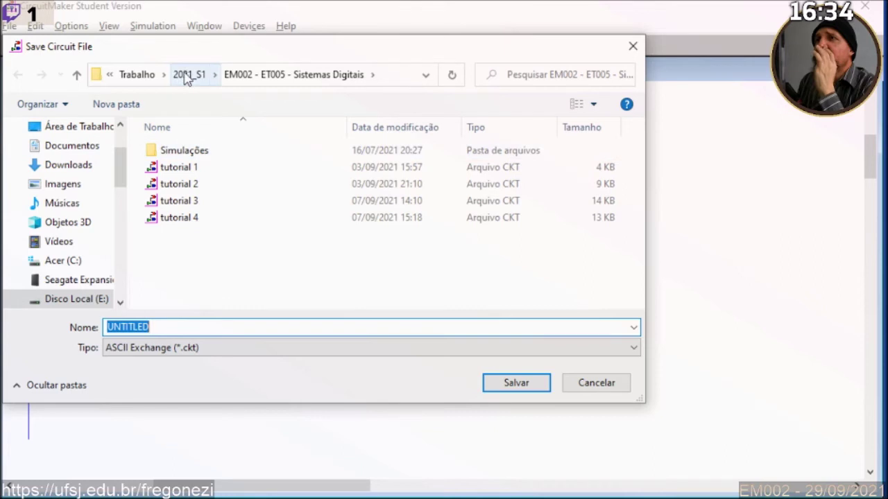
pyautogui.click(138, 76)
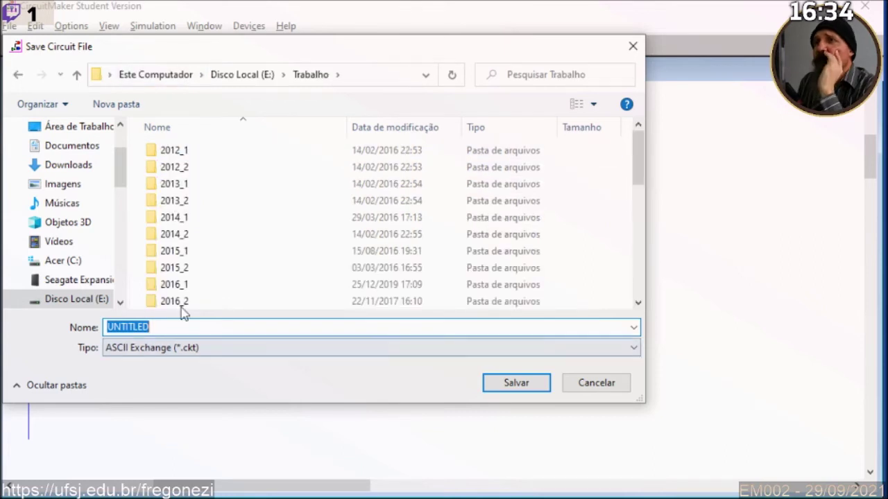
pyautogui.scroll(-6, 170, 231)
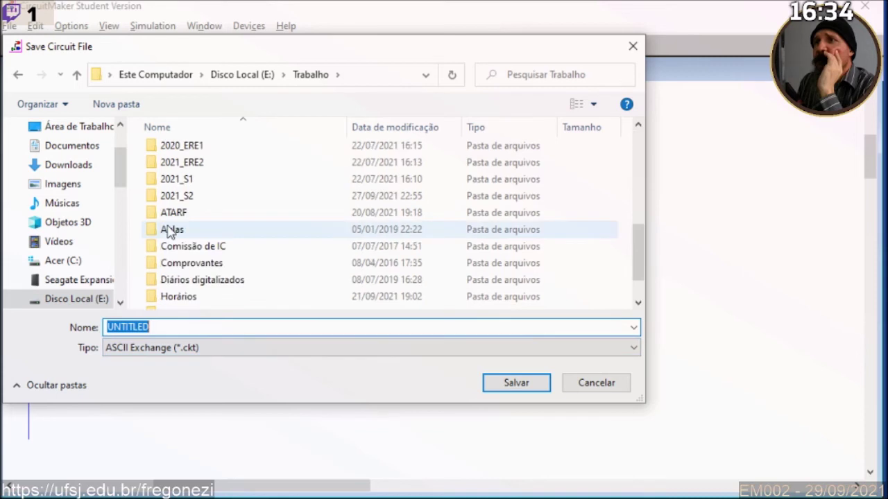
pyautogui.scroll(1, 170, 231)
pyautogui.click(177, 245)
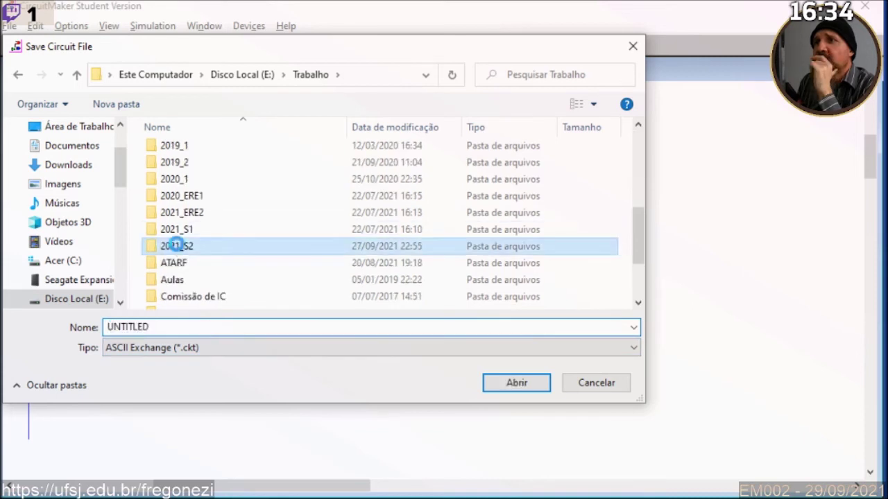
pyautogui.doubleClick(177, 245)
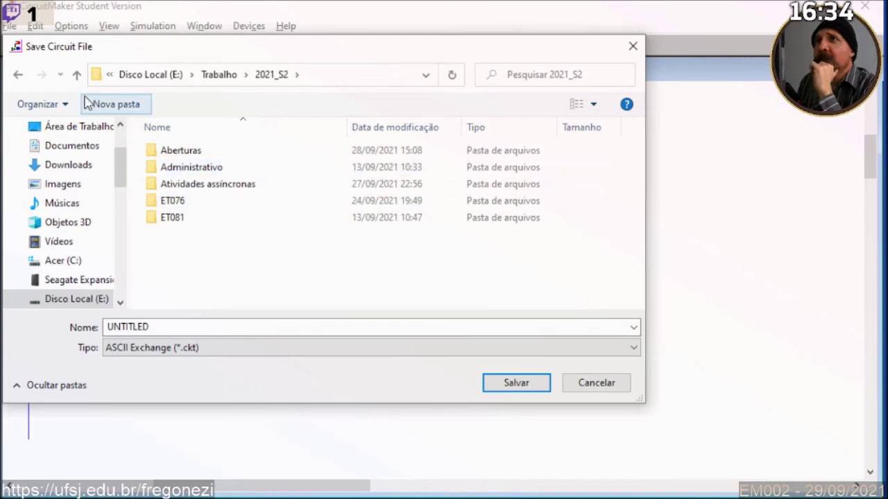
# Create a folder named Simulações inside 2021_S2 and open it
pyautogui.click(114, 106)
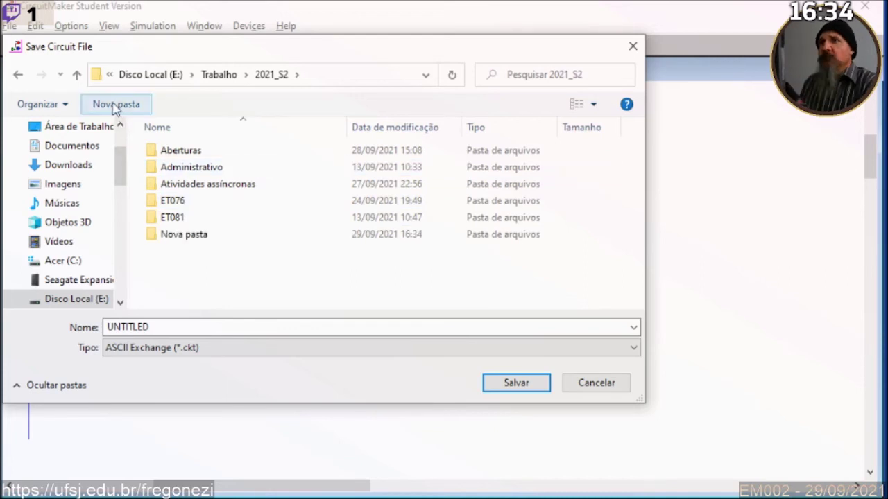
pyautogui.write('Simula~~oes')
pyautogui.press('Left')
pyautogui.press('Left')
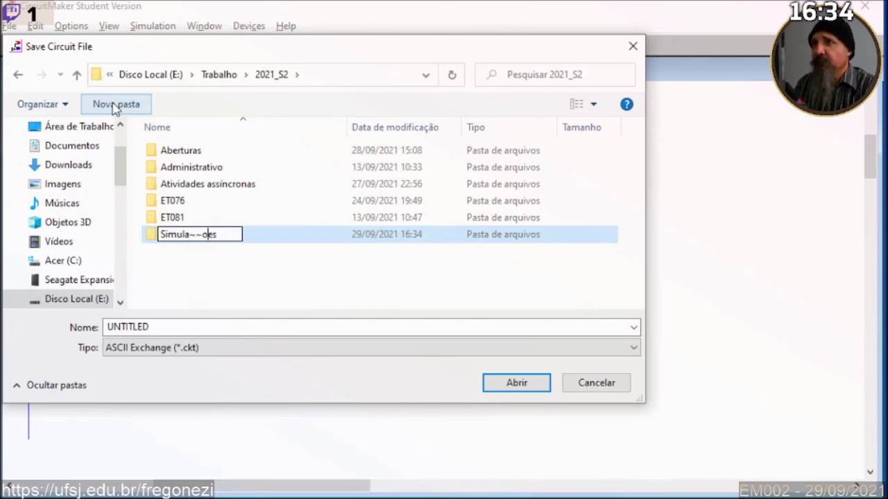
pyautogui.press('BackSpace')
pyautogui.press('BackSpace')
pyautogui.press('BackSpace')
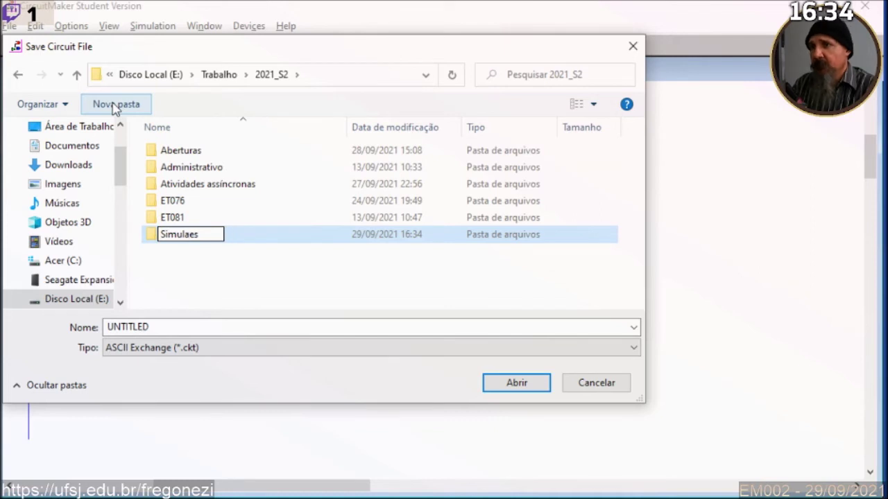
pyautogui.write('ções')
pyautogui.press('BackSpace')
pyautogui.press('BackSpace')
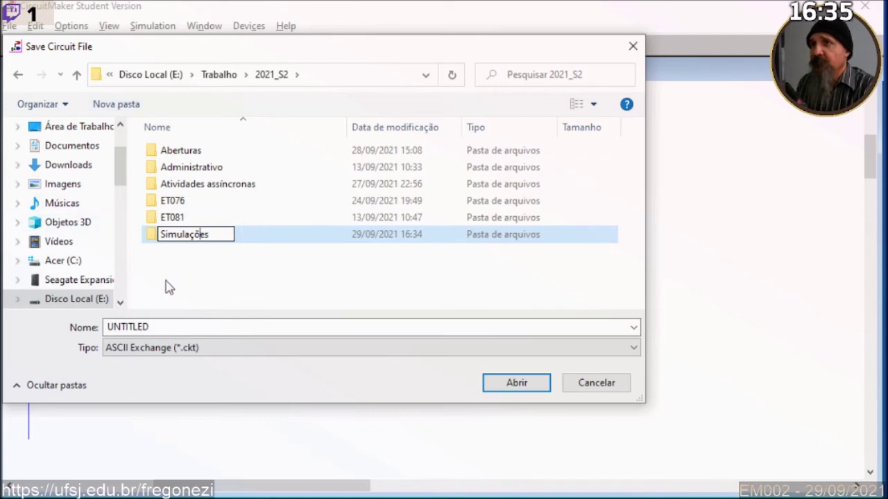
pyautogui.click(154, 241)
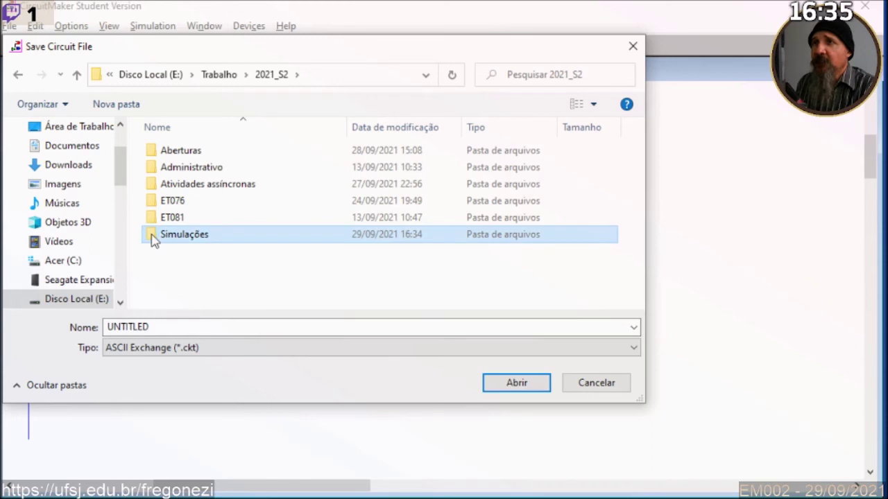
pyautogui.doubleClick(150, 233)
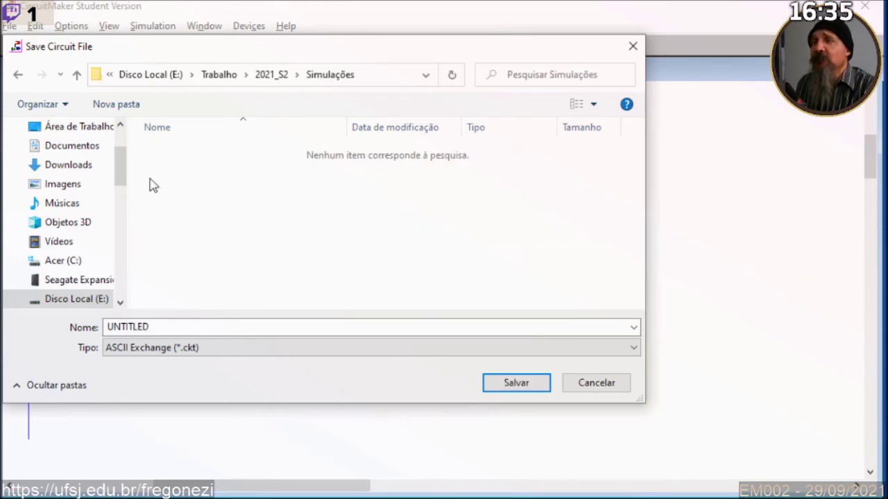
# Create a subfolder named EM002 inside Simulações and open it
pyautogui.click(118, 113)
pyautogui.write('EM002')
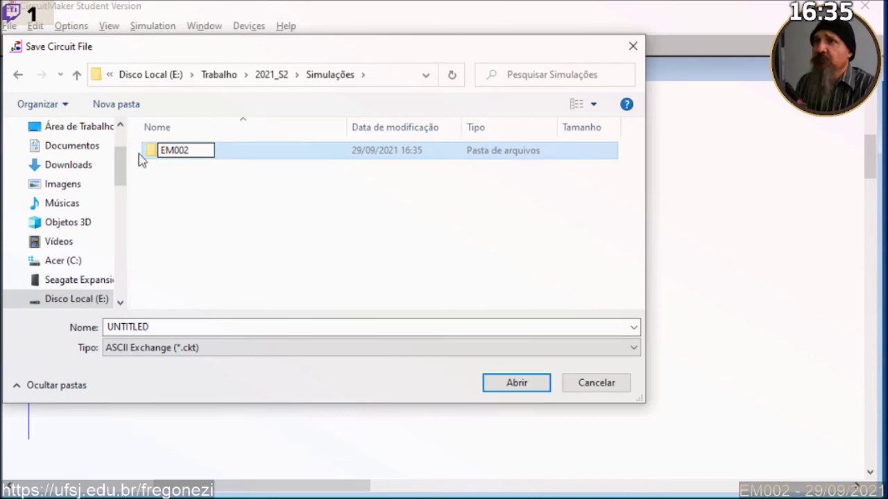
pyautogui.click(183, 212)
pyautogui.click(165, 165)
pyautogui.doubleClick(161, 152)
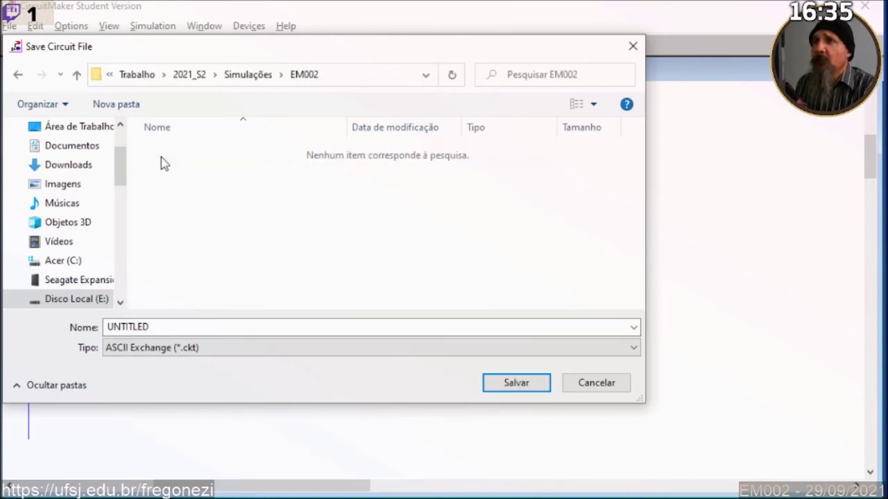
# Name the circuit file EM002 001 and save it in the EM002 folder
pyautogui.doubleClick(158, 330)
pyautogui.write('EM002')
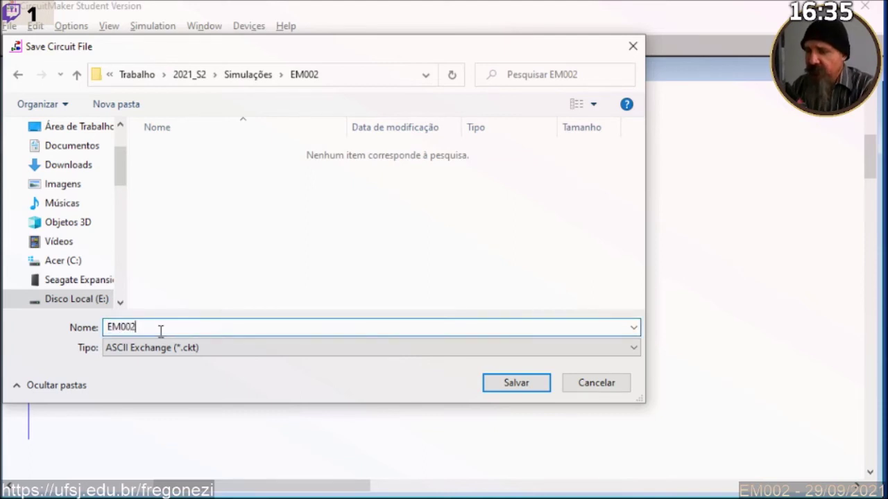
pyautogui.write(' -')
pyautogui.press('BackSpace')
pyautogui.write('001')
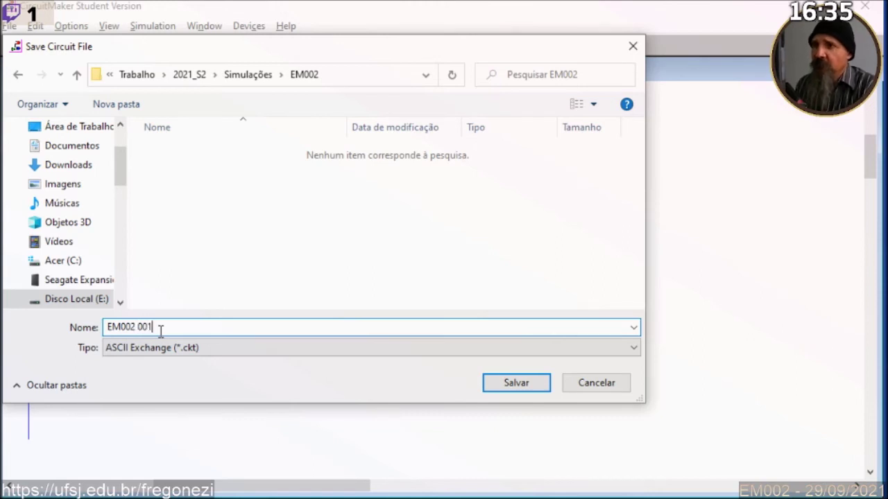
pyautogui.click(498, 383)
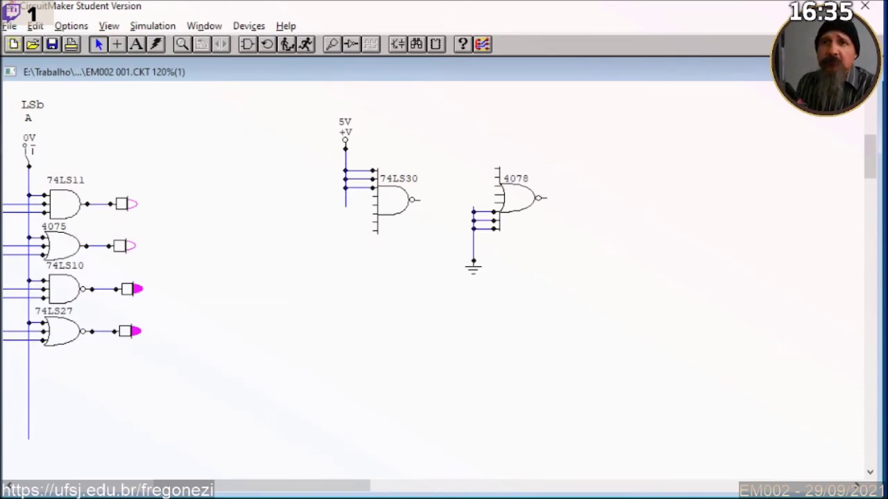
# Close the saved circuit and reopen EM002 001 from the EM002 folder
pyautogui.hotkey('ctrl', 'F4')
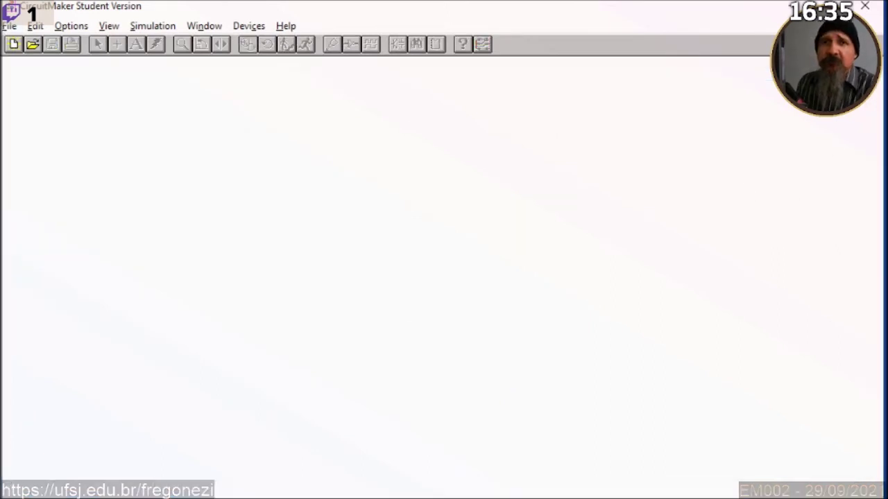
pyautogui.click(31, 45)
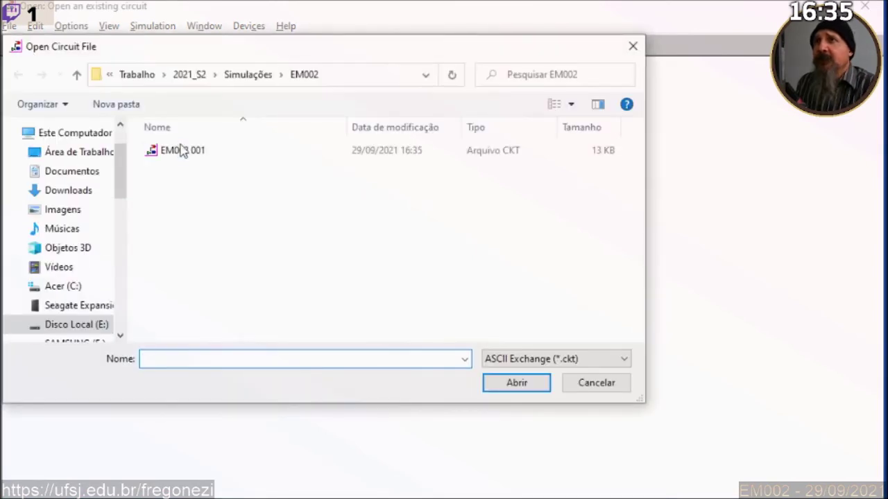
pyautogui.doubleClick(179, 152)
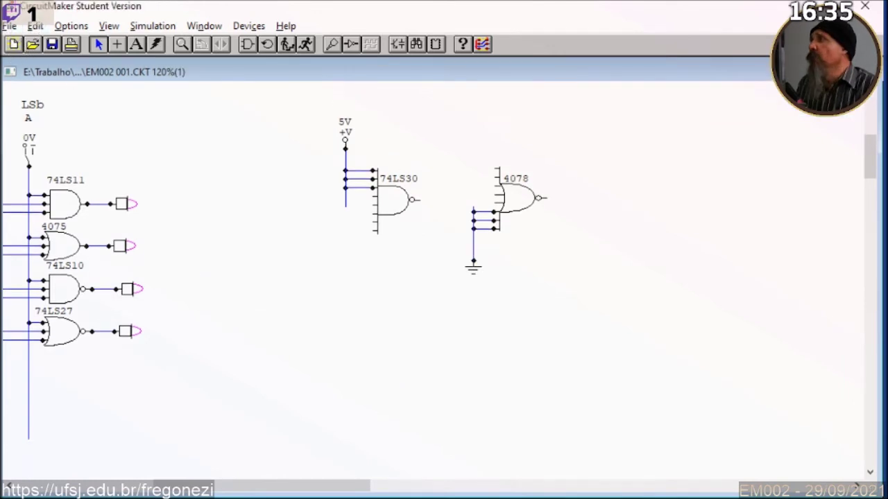
# Save a copy of the circuit as EM002 002 in the same folder
pyautogui.click(9, 26)
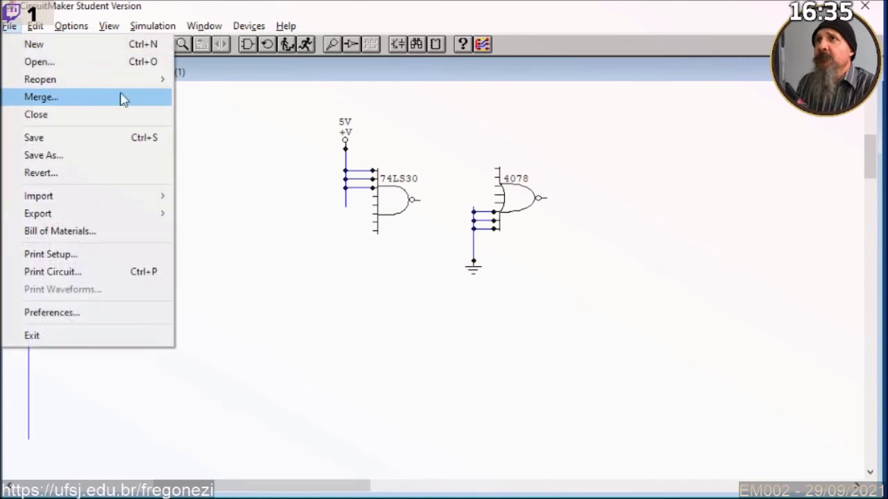
pyautogui.click(48, 172)
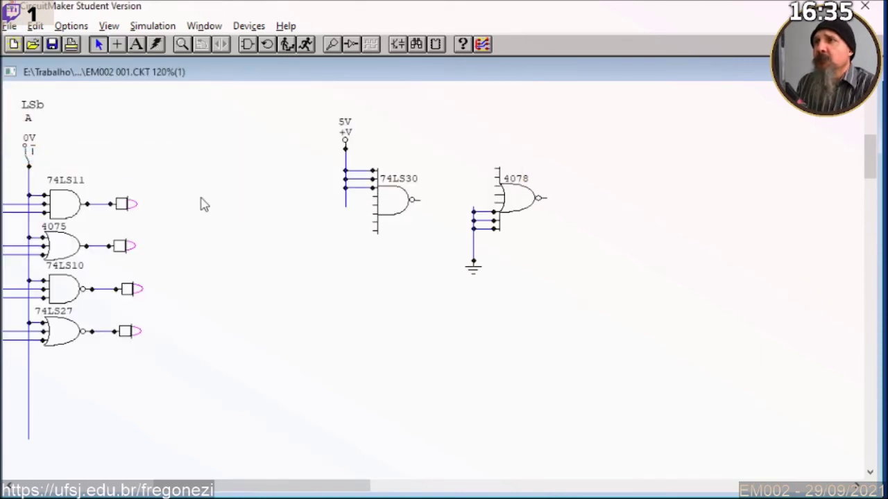
pyautogui.hotkey('ctrl', 's')
pyautogui.click(186, 151)
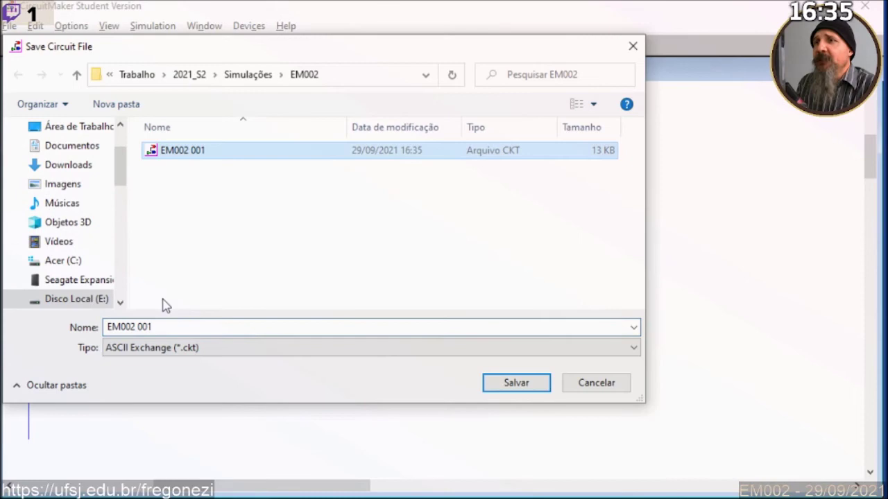
pyautogui.click(198, 326)
pyautogui.click(198, 326)
pyautogui.press('BackSpace')
pyautogui.write('2')
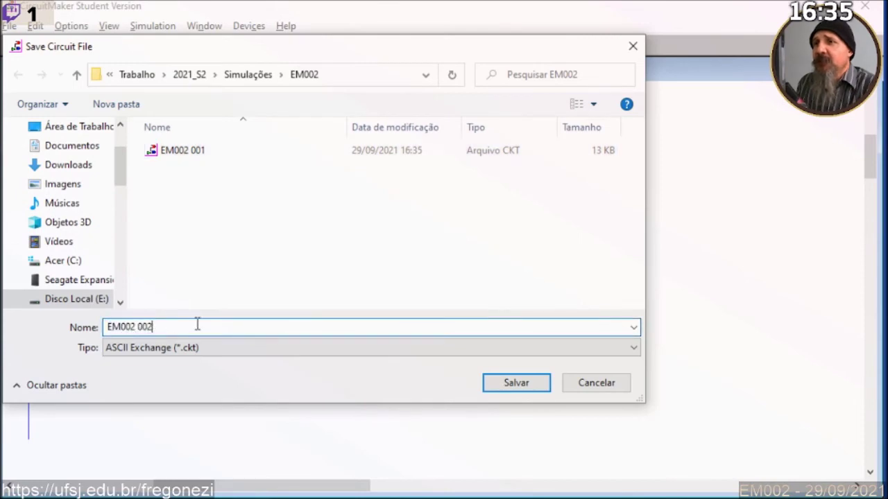
pyautogui.click(518, 383)
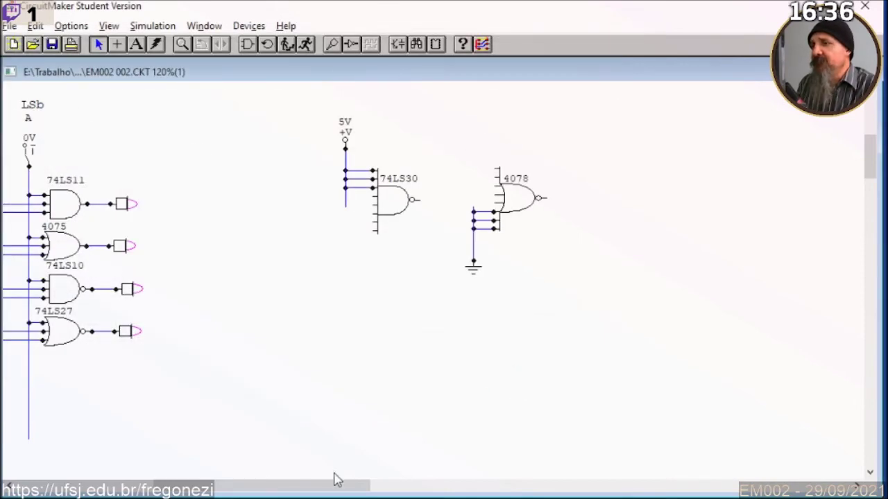
# Reduce the circuit to the six two-input gates by deleting all other example circuits and the LSb and data bus labels
pyautogui.press('pagedown')
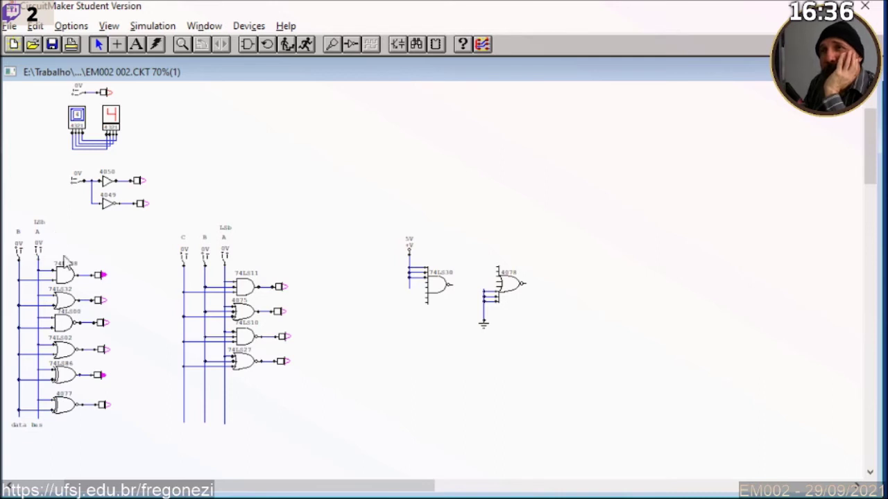
pyautogui.moveTo(44, 84); pyautogui.dragTo(227, 229)
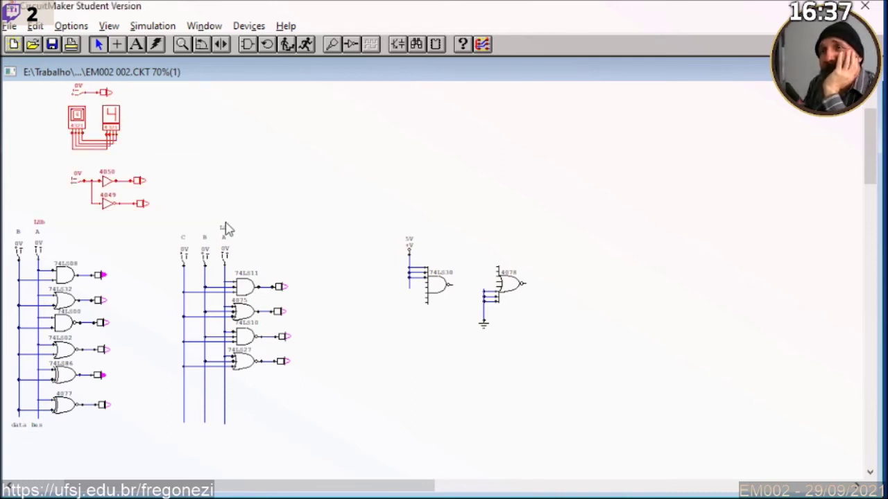
pyautogui.press('Delete')
pyautogui.moveTo(630, 378); pyautogui.dragTo(646, 442)
pyautogui.press('Delete')
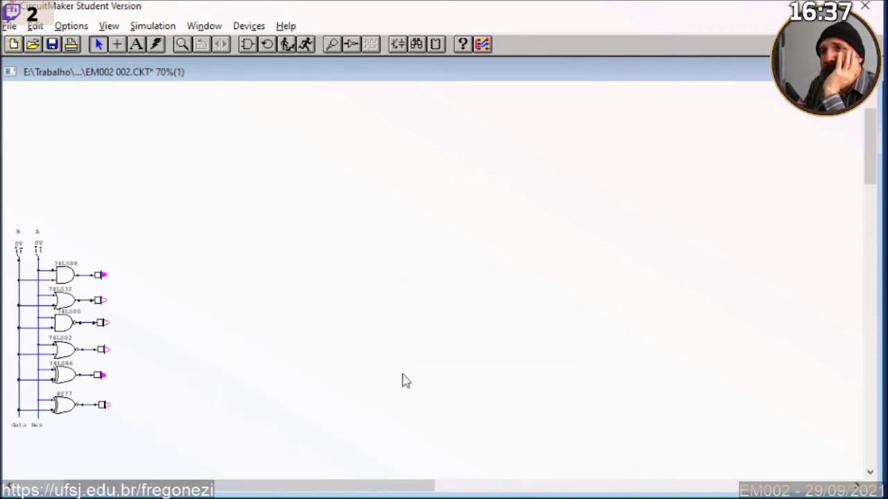
pyautogui.click(31, 432)
pyautogui.press('Delete')
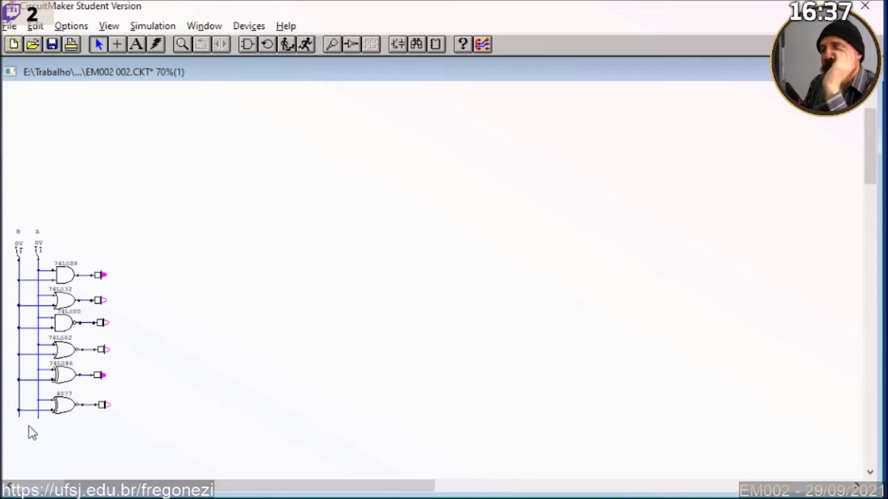
# Delete the OR, NAND, NOR, XOR and XNOR gates with their outputs, keeping only the AND gate and the two input lines
pyautogui.scroll(1, 31, 432)
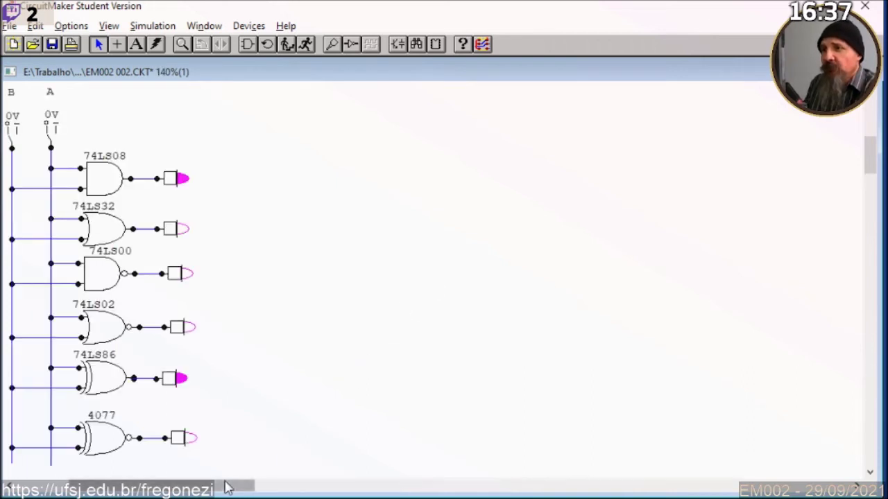
pyautogui.moveTo(226, 483); pyautogui.dragTo(208, 484)
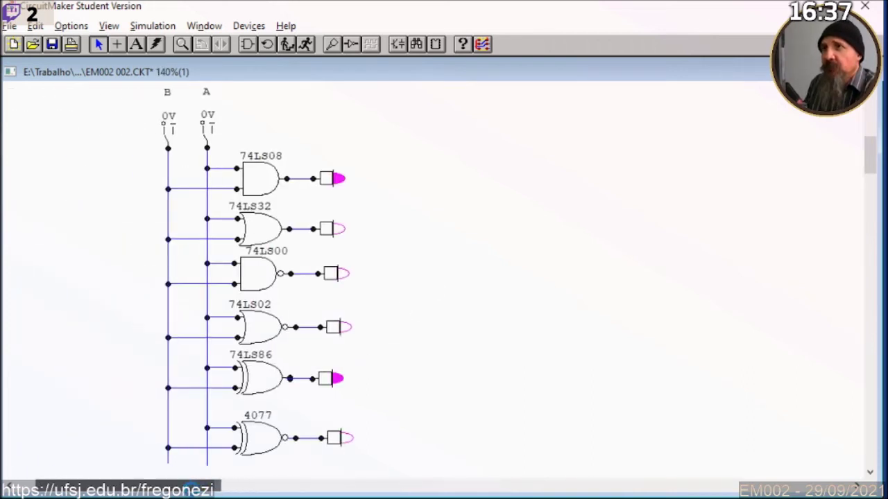
pyautogui.click(220, 490)
pyautogui.moveTo(228, 490); pyautogui.dragTo(303, 299)
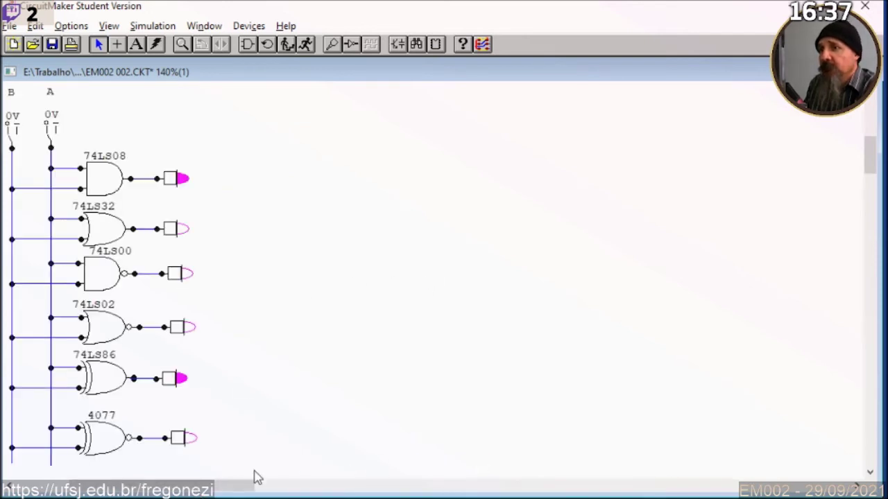
pyautogui.moveTo(240, 485); pyautogui.dragTo(211, 486)
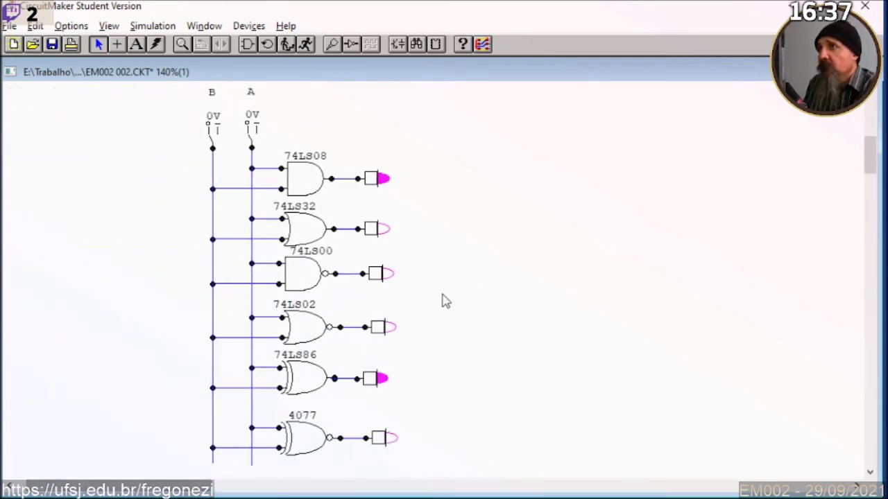
pyautogui.moveTo(474, 204); pyautogui.dragTo(276, 444)
pyautogui.press('Delete')
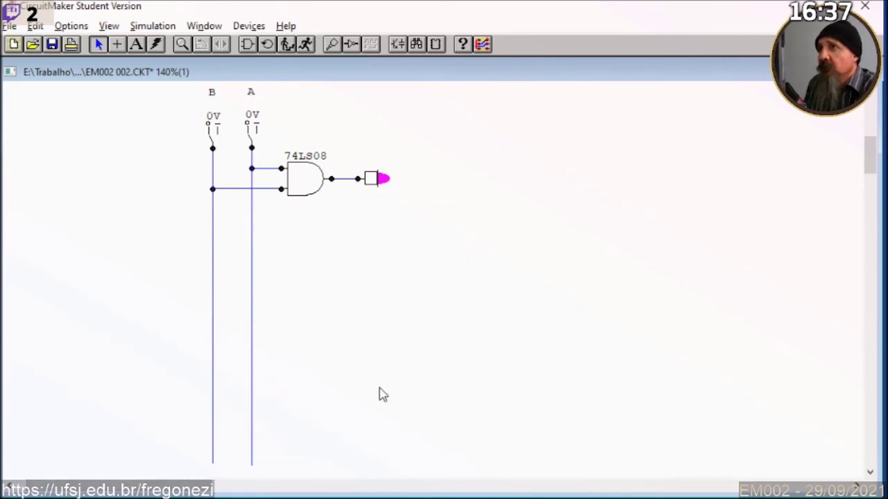
# Hide the 74LS08 label of the AND gate through its device data
pyautogui.doubleClick(294, 194)
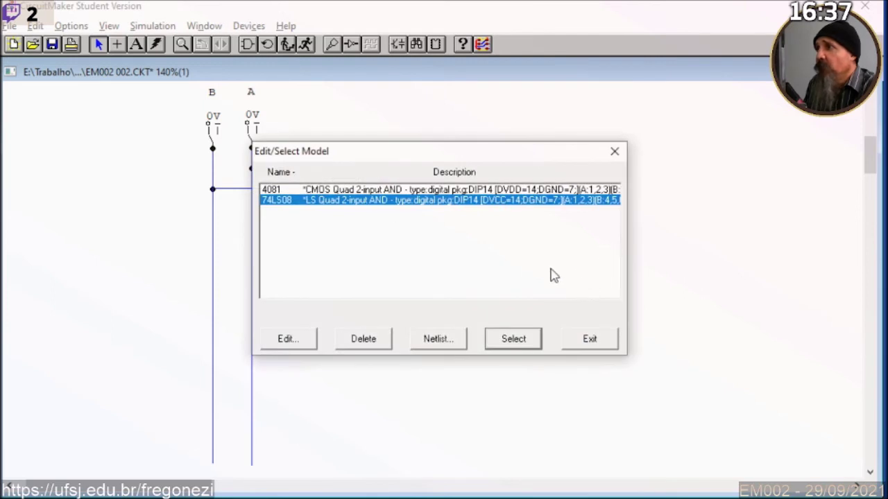
pyautogui.click(590, 338)
pyautogui.rightClick(312, 170)
pyautogui.click(347, 222)
pyautogui.click(525, 133)
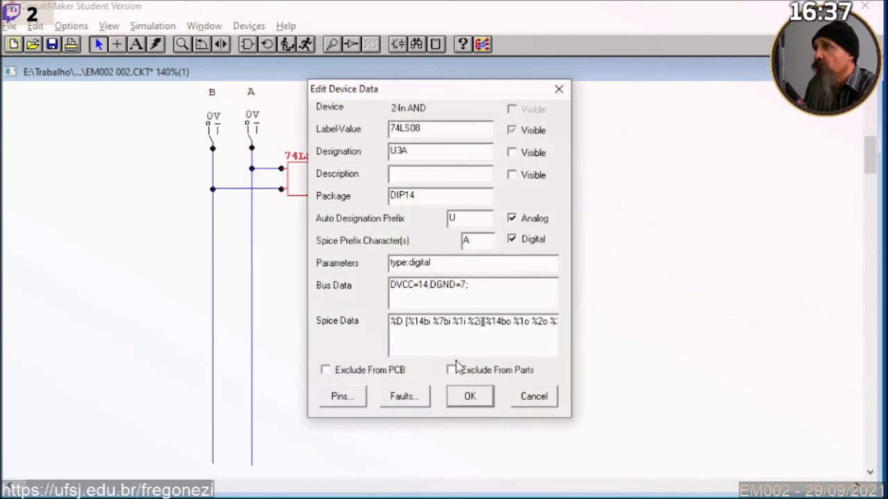
pyautogui.click(515, 131)
pyautogui.click(469, 396)
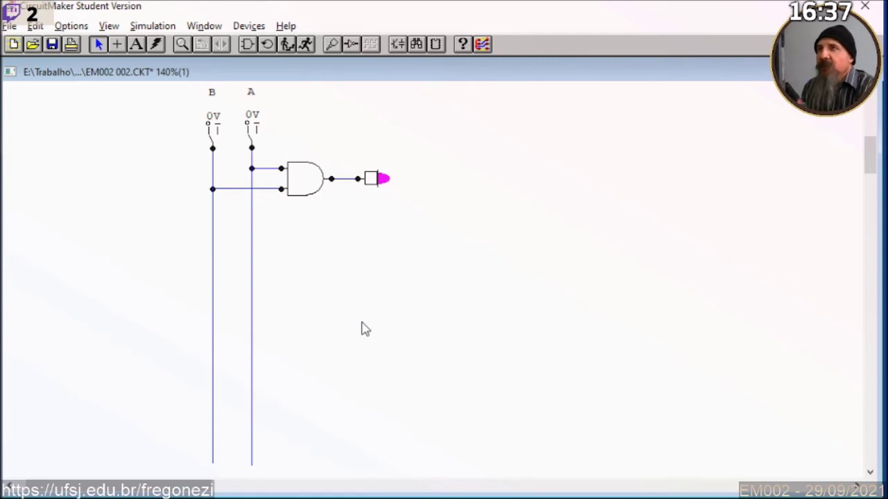
pyautogui.click(301, 180)
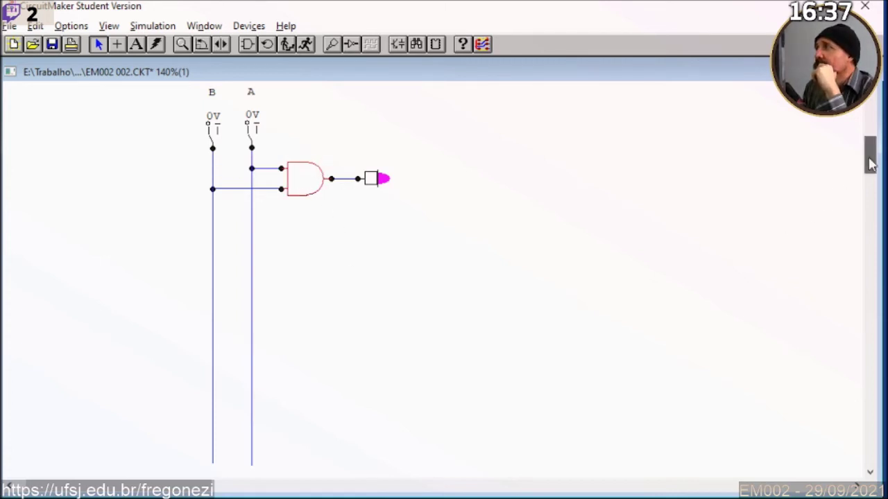
pyautogui.click(836, 202)
pyautogui.moveTo(878, 202); pyautogui.dragTo(883, 208)
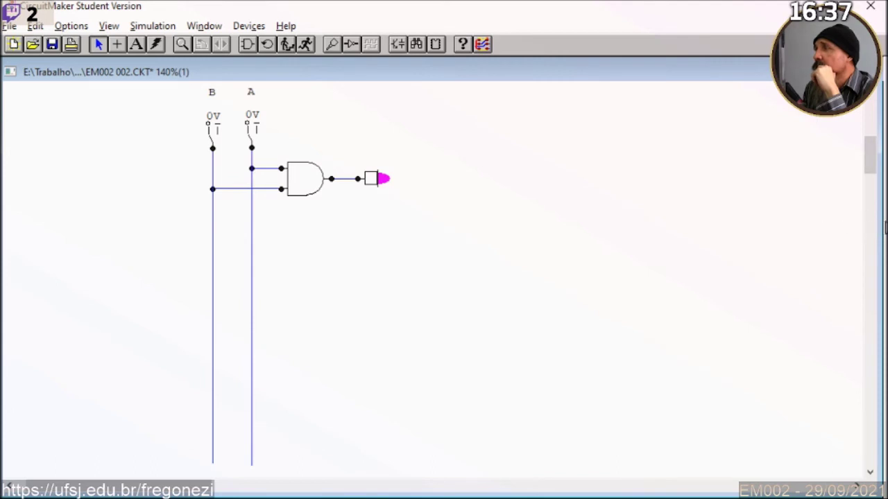
pyautogui.doubleClick(710, 74)
pyautogui.doubleClick(681, 113)
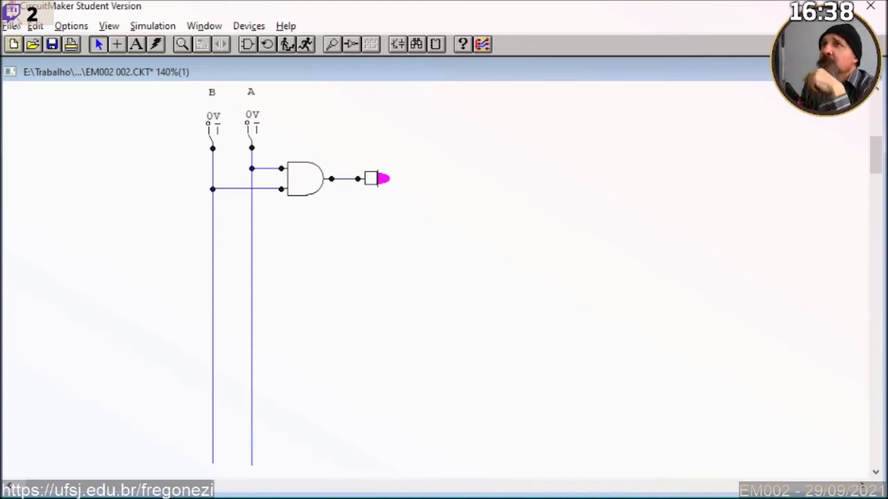
# Add a text note beside the AND gate with the lines "AND:", "Elemento neutro: 1" and "Elemento nulo: 0"
pyautogui.click(136, 44)
pyautogui.click(482, 153)
pyautogui.moveTo(636, 156); pyautogui.dragTo(681, 249)
pyautogui.write('AND')
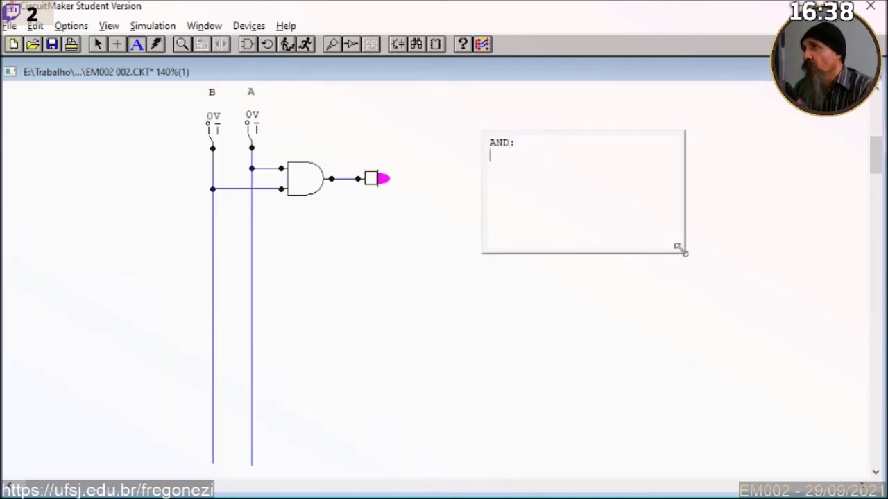
pyautogui.write(':')
pyautogui.press('Return')
pyautogui.write('Elemento neut')
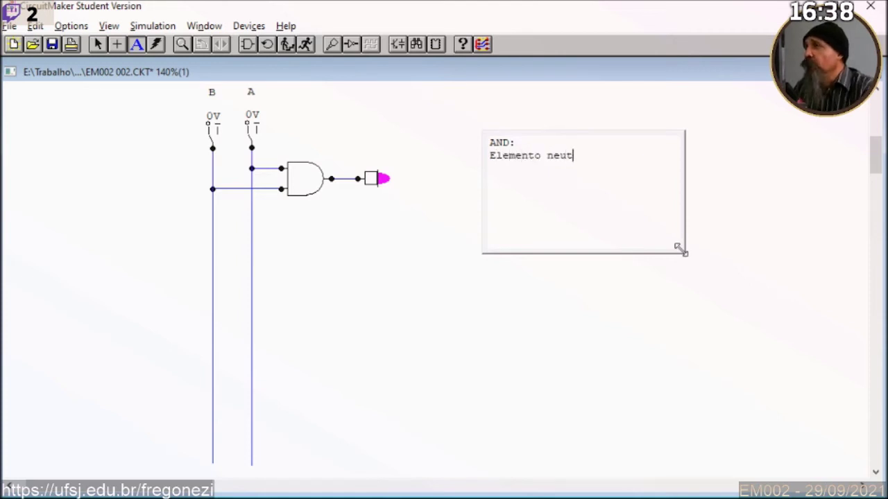
pyautogui.write('ro:')
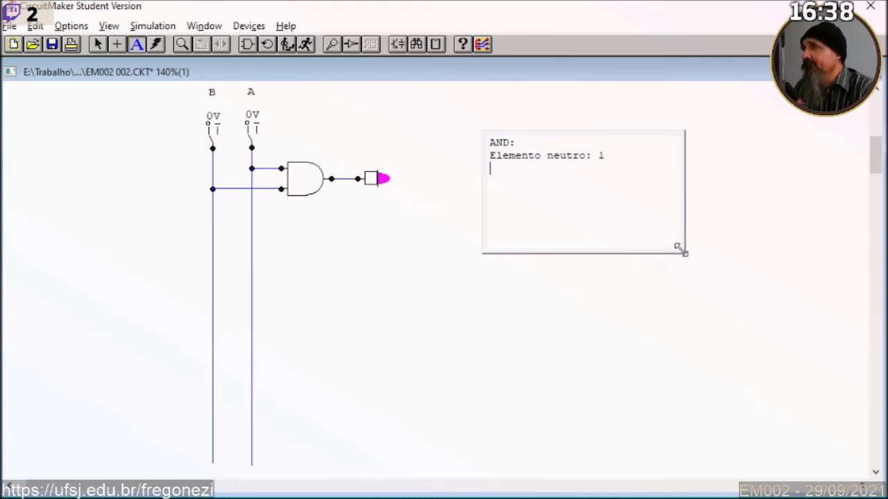
pyautogui.write(' 1')
pyautogui.press('Return')
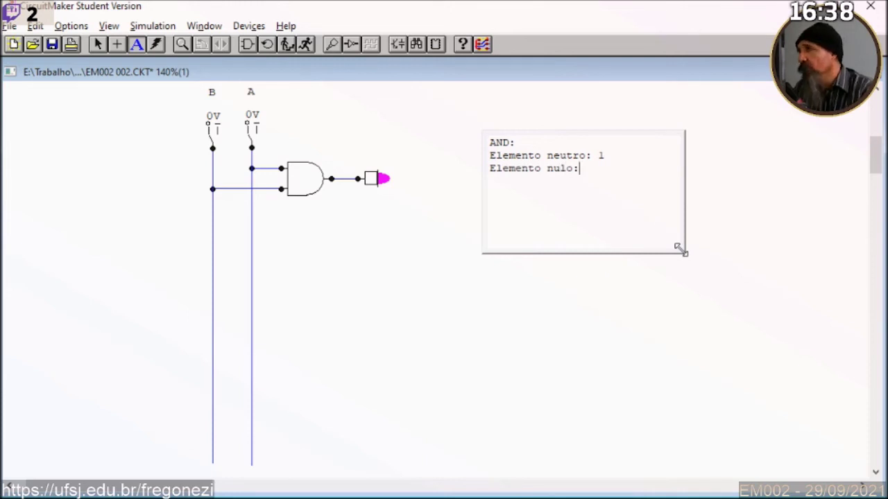
pyautogui.write('0')
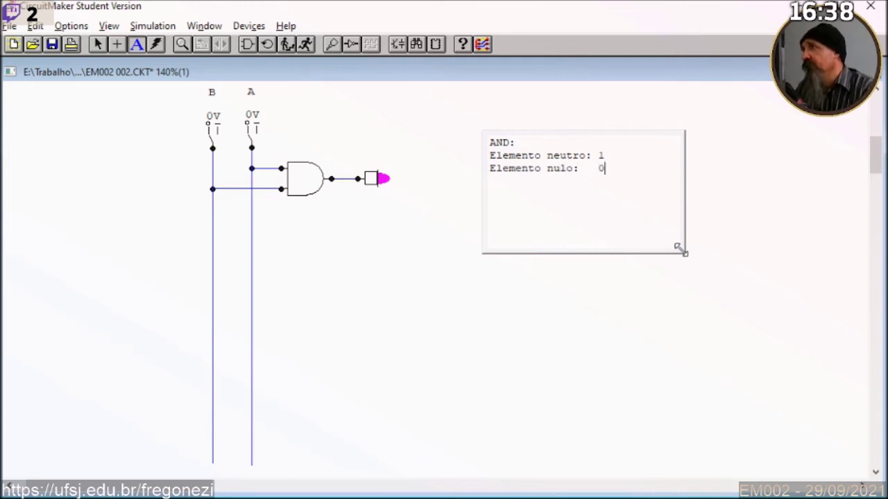
pyautogui.click(568, 327)
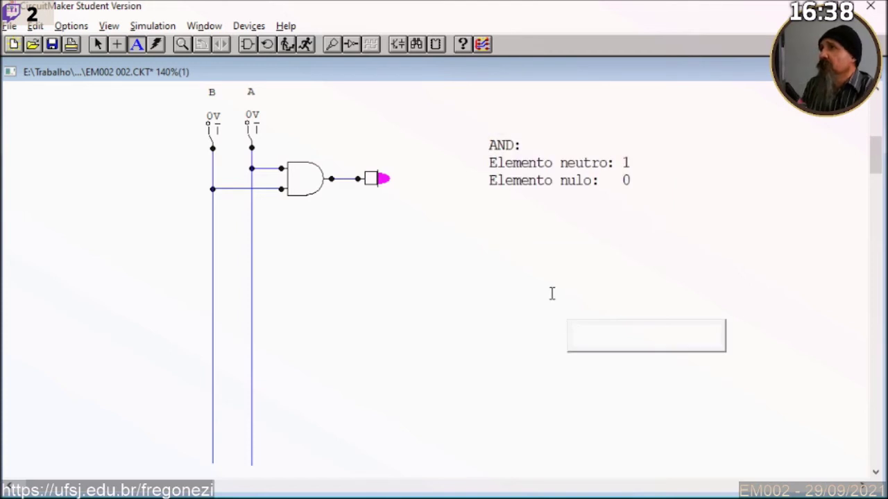
pyautogui.press('Escape')
pyautogui.click(97, 45)
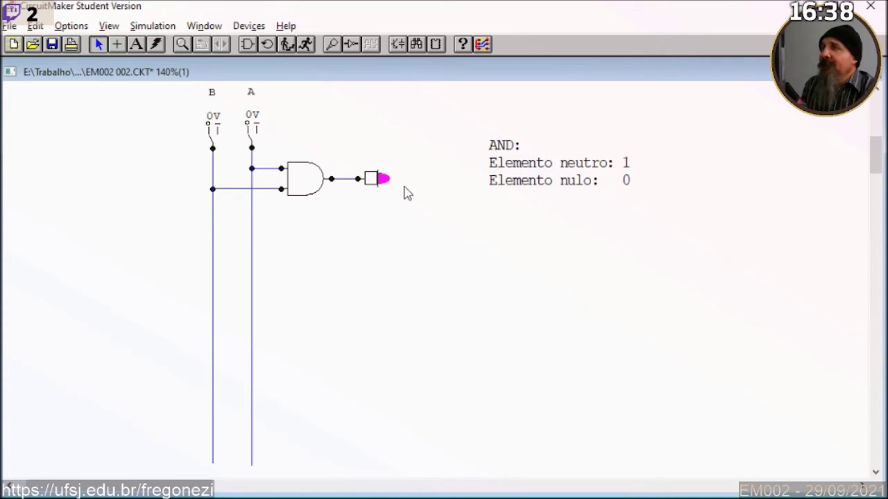
pyautogui.click(380, 183)
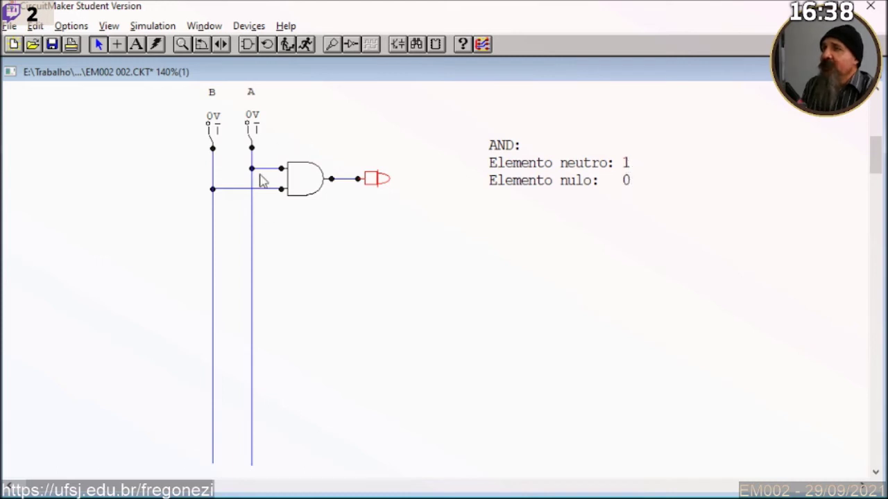
pyautogui.click(319, 274)
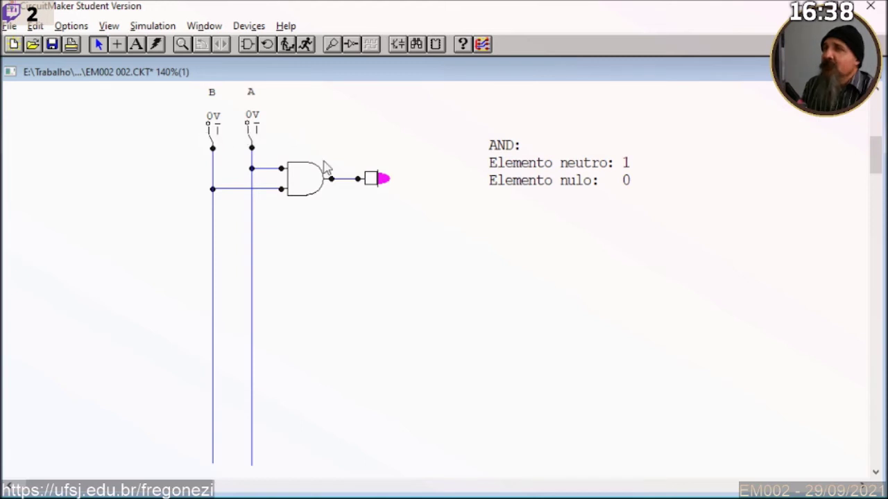
pyautogui.click(512, 173)
pyautogui.click(425, 261)
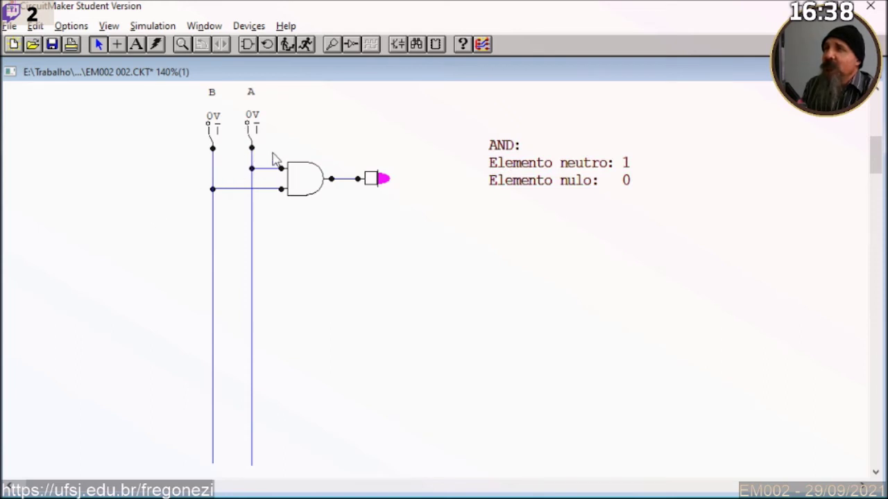
# Move the AND gate, its output display and its input wires away from the input lines, to below the text note
pyautogui.moveTo(268, 148); pyautogui.dragTo(422, 238)
pyautogui.rightClick(302, 174)
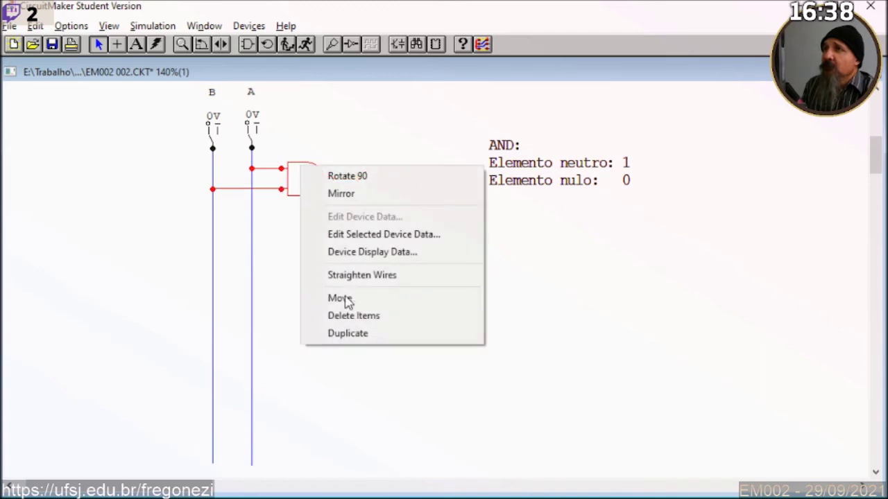
pyautogui.click(340, 301)
pyautogui.click(563, 319)
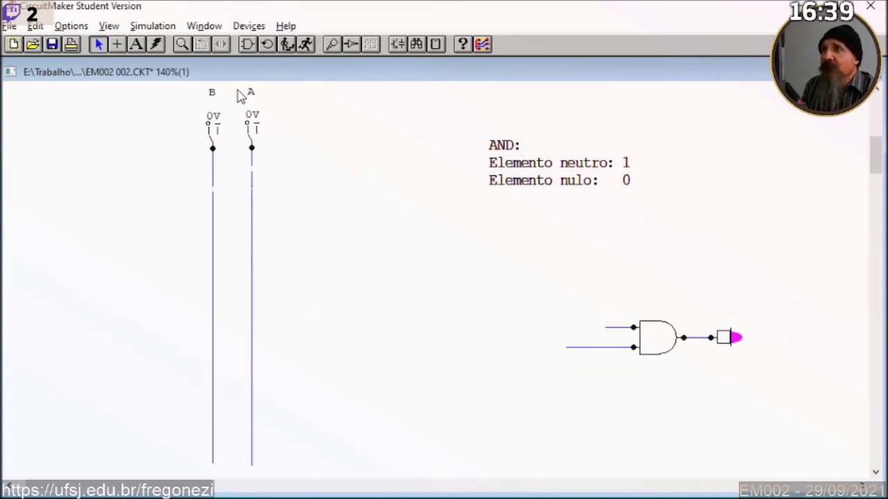
# Move the A switch with its label and vertical line farther to the right of input B
pyautogui.moveTo(234, 85); pyautogui.dragTo(297, 305)
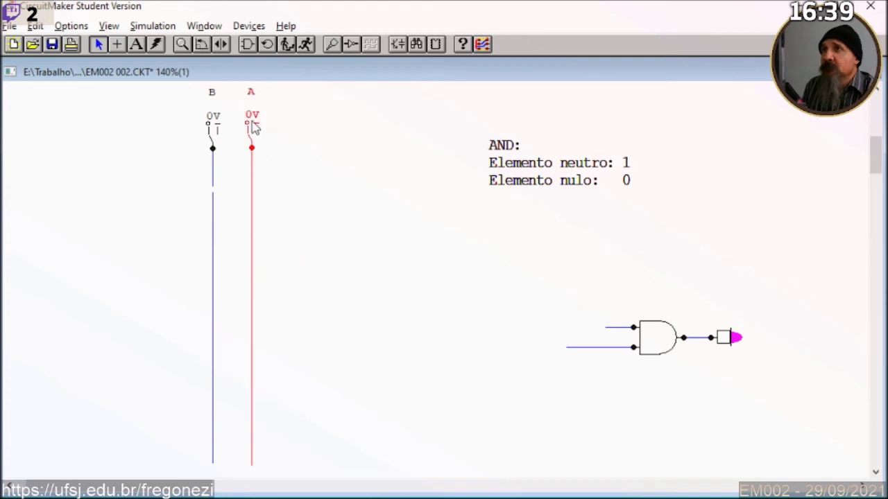
pyautogui.rightClick(253, 131)
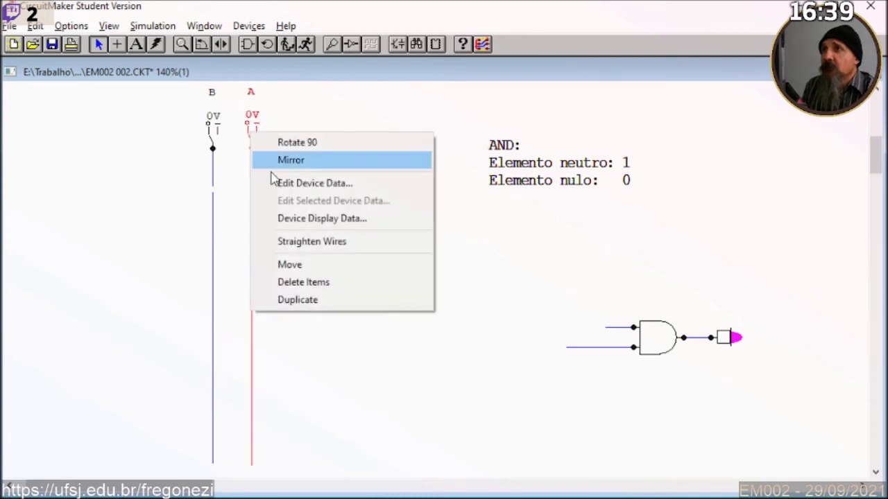
pyautogui.click(290, 266)
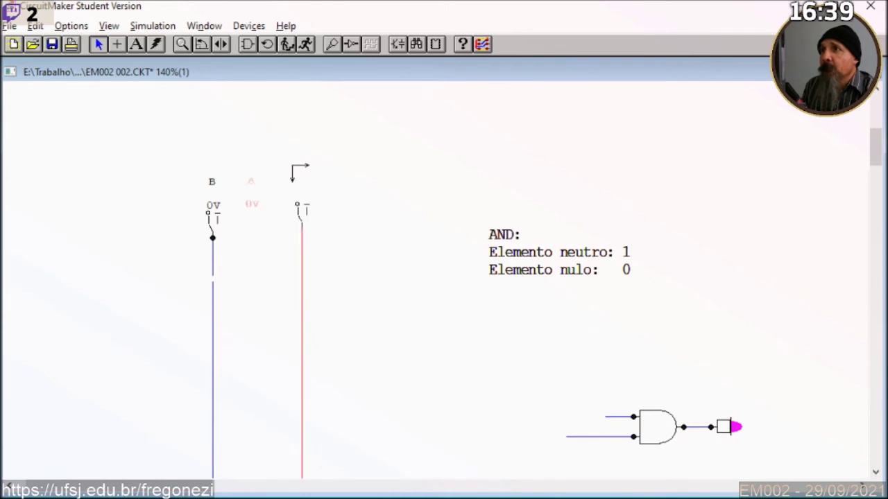
pyautogui.click(294, 173)
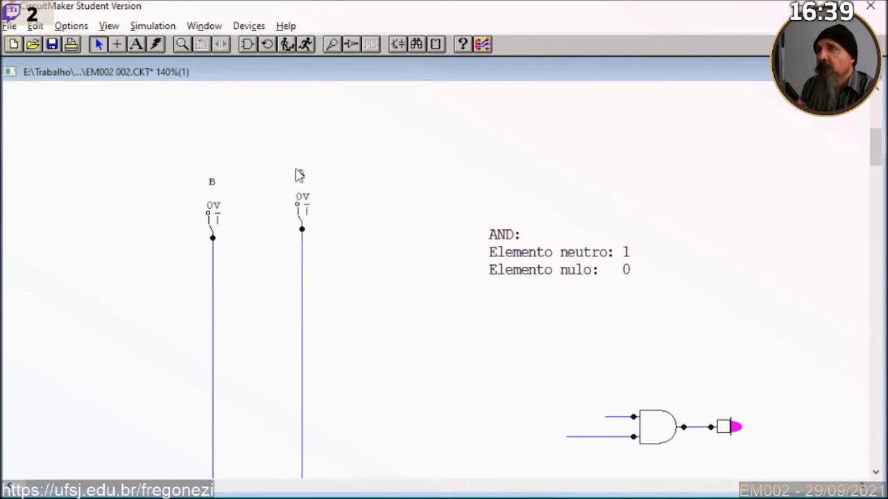
# Place a 74LS04 inverter from the Digital Basics class, rotated to point downward, just to the right of line A
pyautogui.click(248, 25)
pyautogui.click(263, 44)
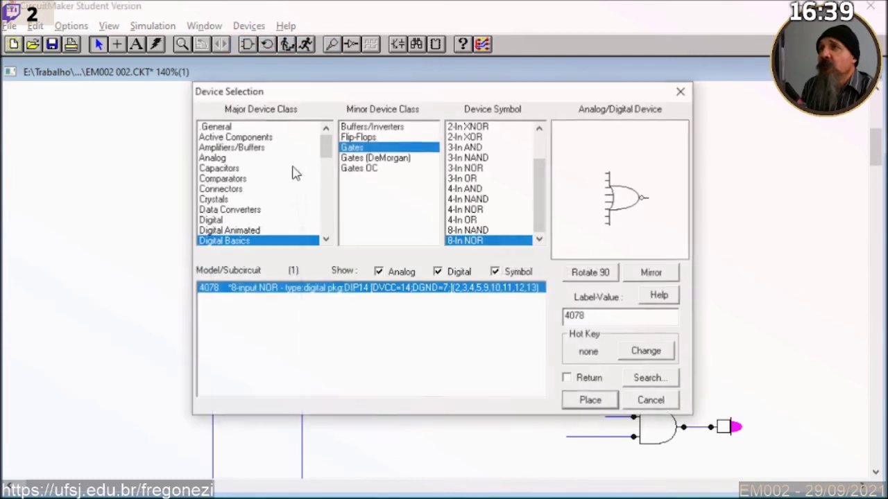
pyautogui.click(371, 127)
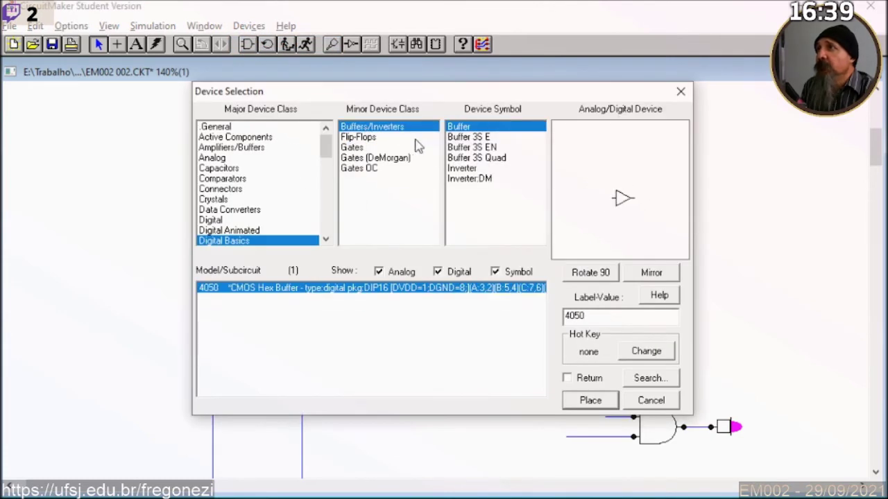
pyautogui.click(455, 168)
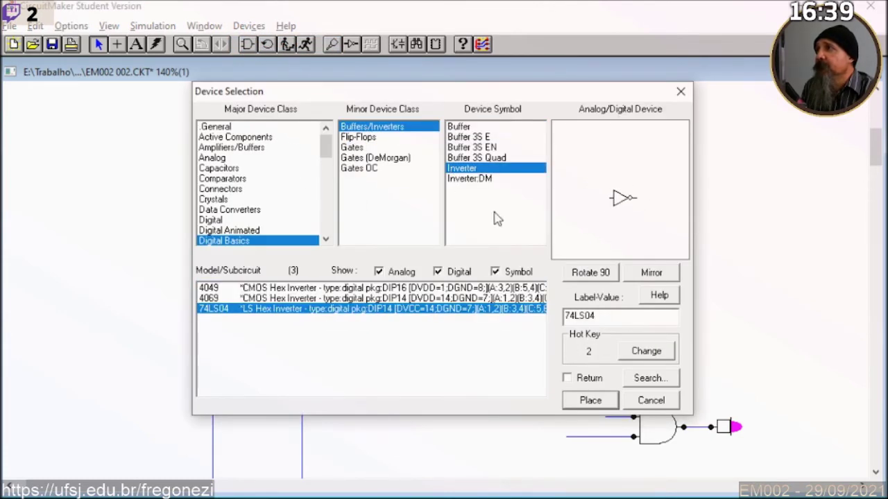
pyautogui.click(572, 273)
pyautogui.click(572, 273)
pyautogui.click(572, 272)
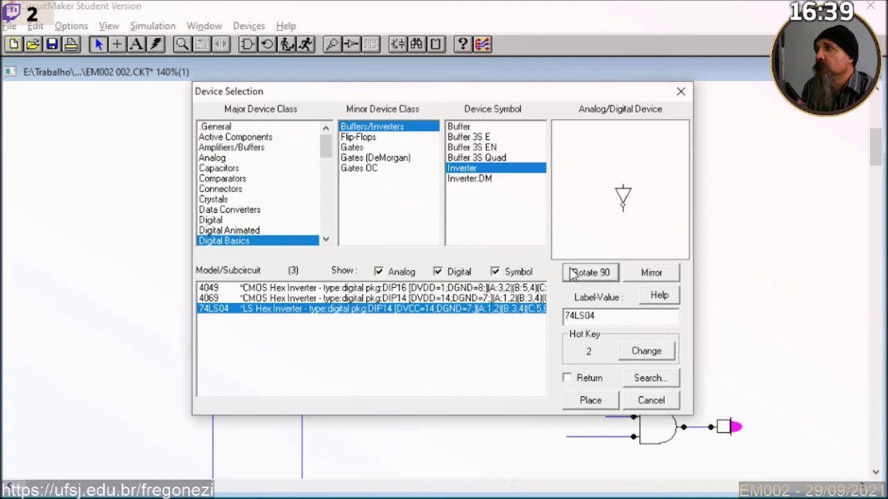
pyautogui.click(590, 400)
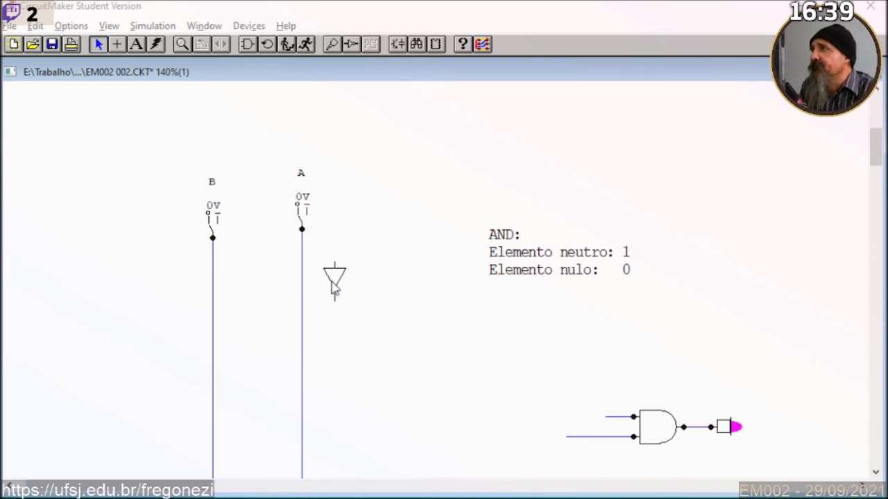
# Delete the loose wire on the AND gate's lower input
pyautogui.moveTo(491, 359); pyautogui.dragTo(587, 458)
pyautogui.press('Delete')
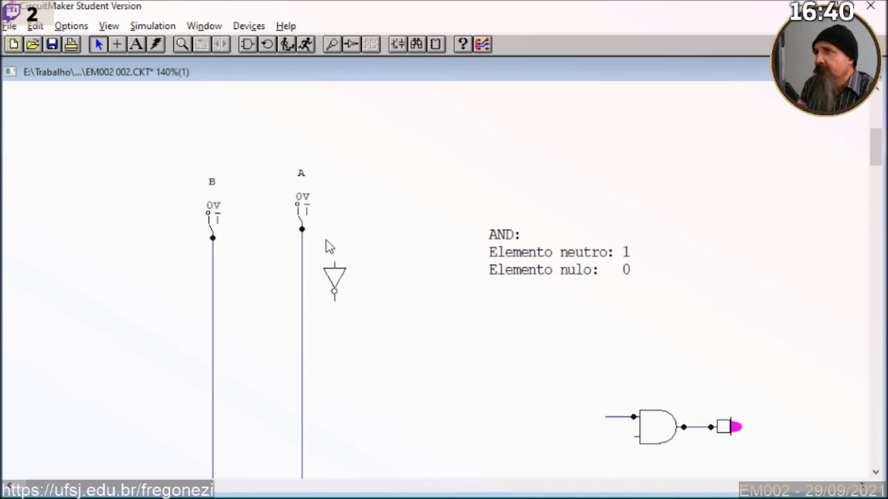
# Wire the inverter's input to line A and run its output straight down to the level where line A ends
pyautogui.click(117, 44)
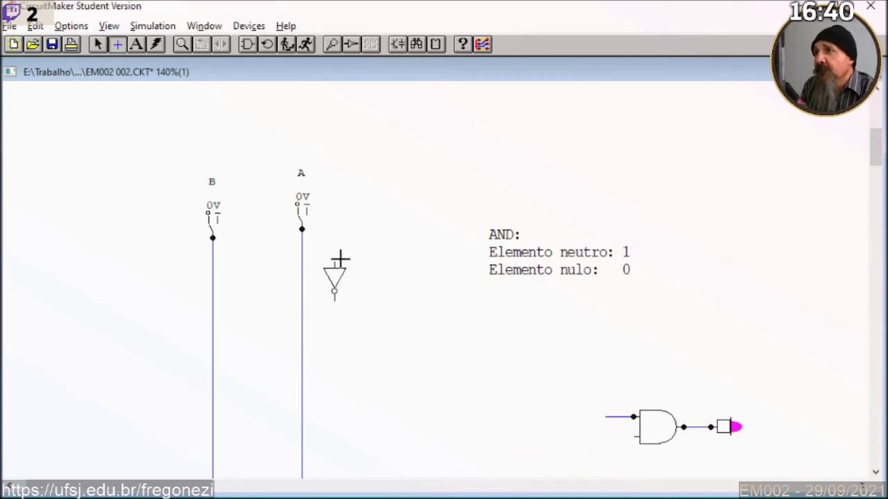
pyautogui.moveTo(340, 259)
pyautogui.mouseDown()
pyautogui.moveTo(334, 242)
pyautogui.moveTo(301, 242)
pyautogui.mouseUp()
pyautogui.moveTo(334, 294)
pyautogui.mouseDown()
pyautogui.moveTo(335, 461)
pyautogui.moveTo(334, 410)
pyautogui.moveTo(212, 347)
pyautogui.moveTo(336, 346)
pyautogui.mouseUp()
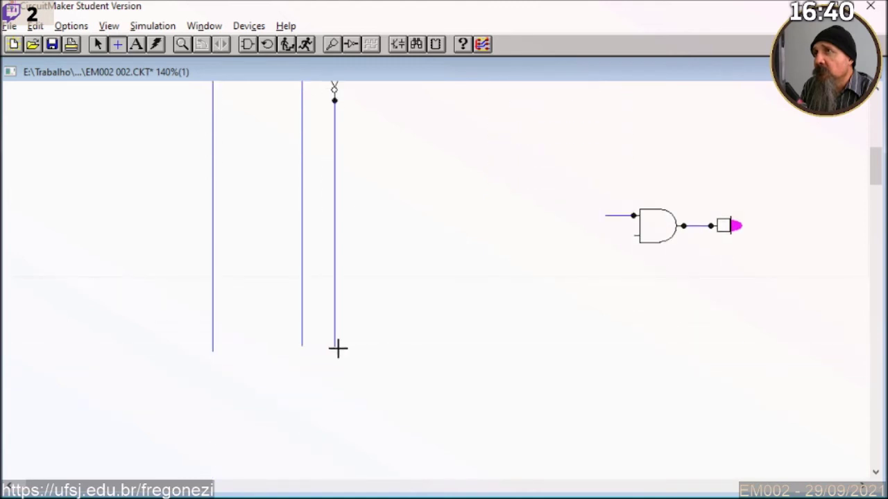
# Delete the B switch together with its label and vertical line
pyautogui.moveTo(877, 180); pyautogui.dragTo(876, 158)
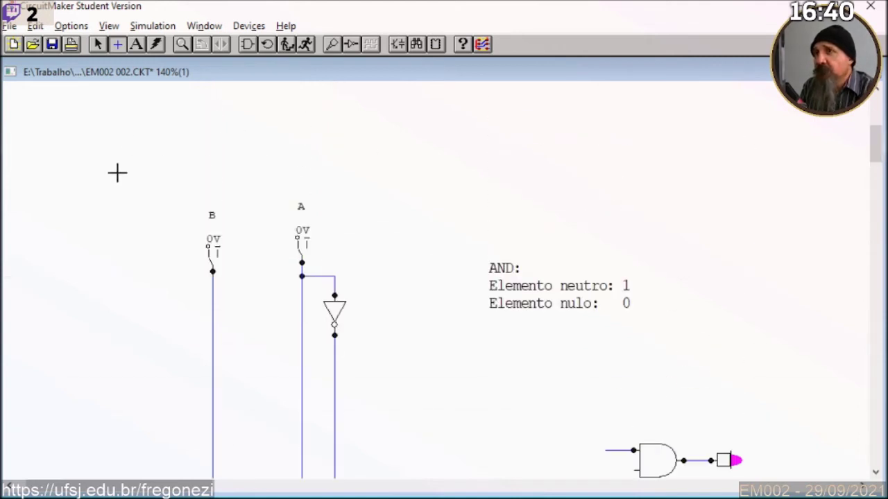
pyautogui.click(97, 44)
pyautogui.moveTo(149, 197); pyautogui.dragTo(239, 316)
pyautogui.press('Delete')
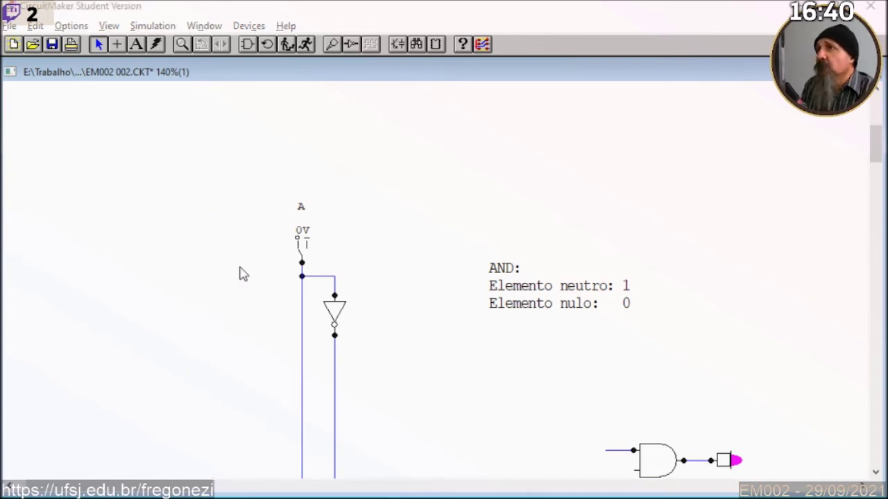
# Duplicate the A switch with its inverter and both vertical lines just to its left, and set the copied switch's description to B
pyautogui.moveTo(240, 174); pyautogui.dragTo(351, 377)
pyautogui.hotkey('ctrl', 'd')
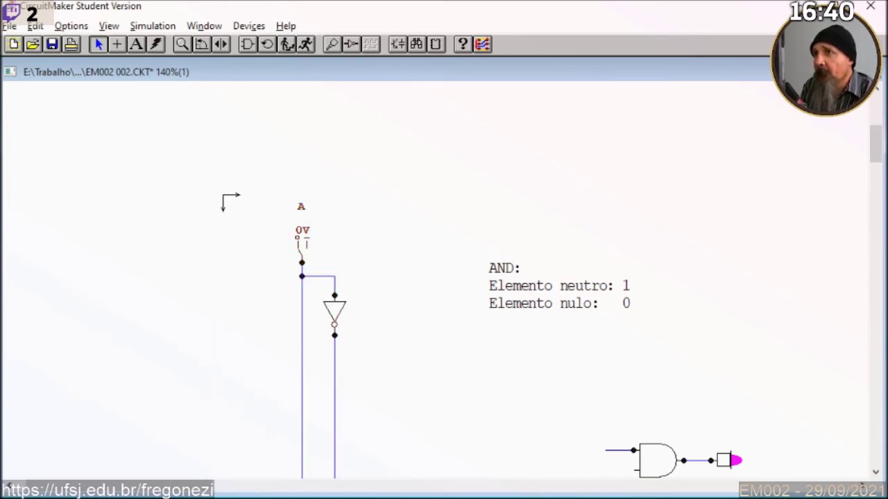
pyautogui.click(226, 208)
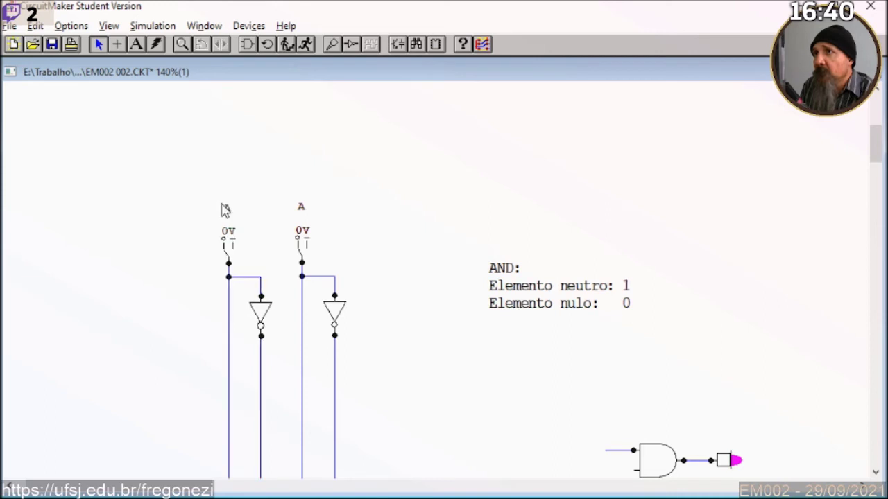
pyautogui.doubleClick(250, 232)
pyautogui.doubleClick(414, 174)
pyautogui.write('B')
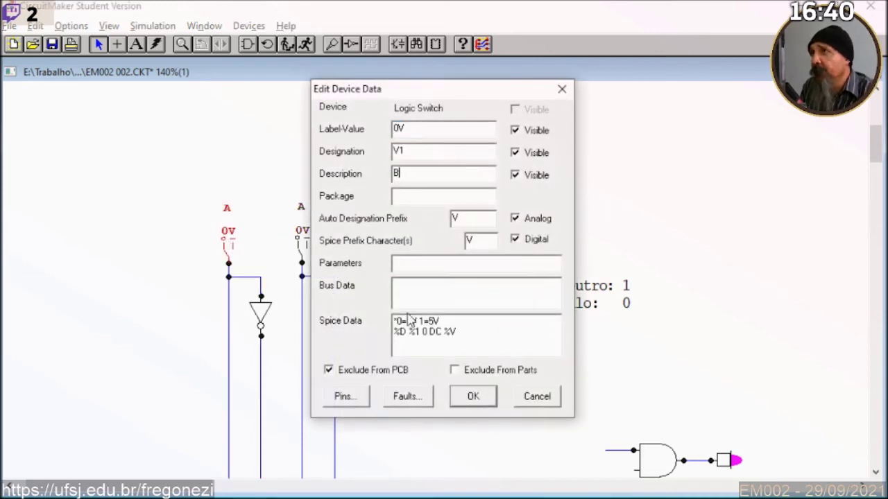
pyautogui.click(472, 396)
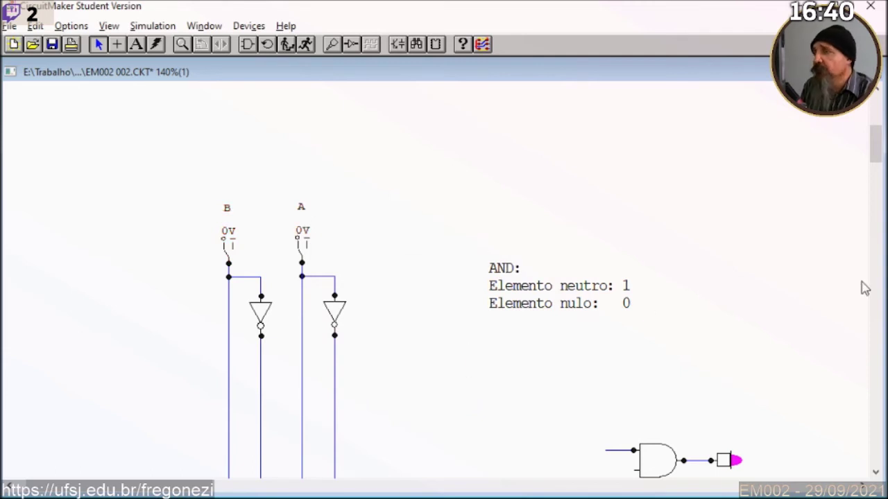
# Delete the loose wire on the AND gate's upper input
pyautogui.click(874, 141)
pyautogui.moveTo(874, 140); pyautogui.dragTo(874, 153)
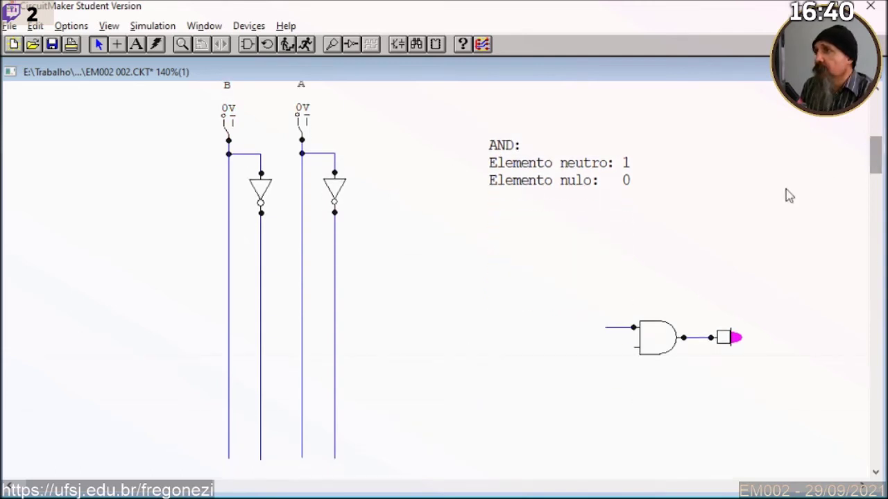
pyautogui.moveTo(561, 294); pyautogui.dragTo(673, 349)
pyautogui.click(599, 320)
pyautogui.click(620, 328)
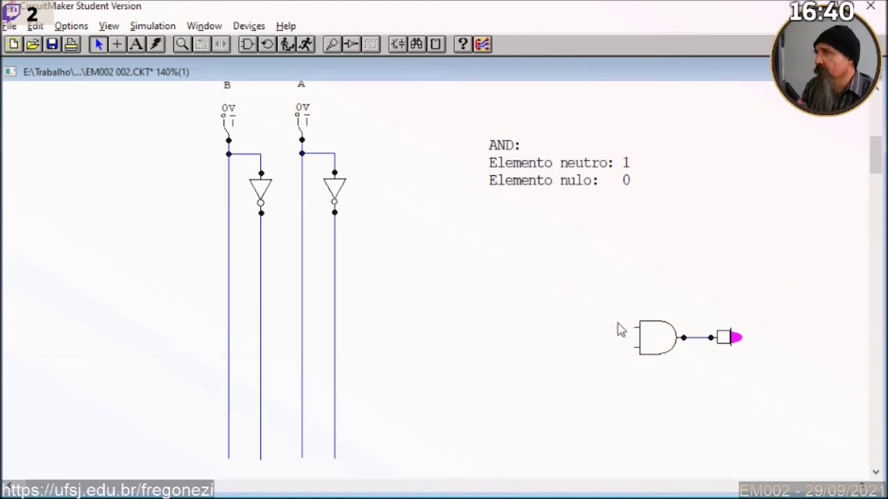
# Move the AND gate with its output wire and indicator to just right of the inverted A line, below the inverters
pyautogui.moveTo(601, 268); pyautogui.dragTo(828, 410)
pyautogui.rightClick(659, 338)
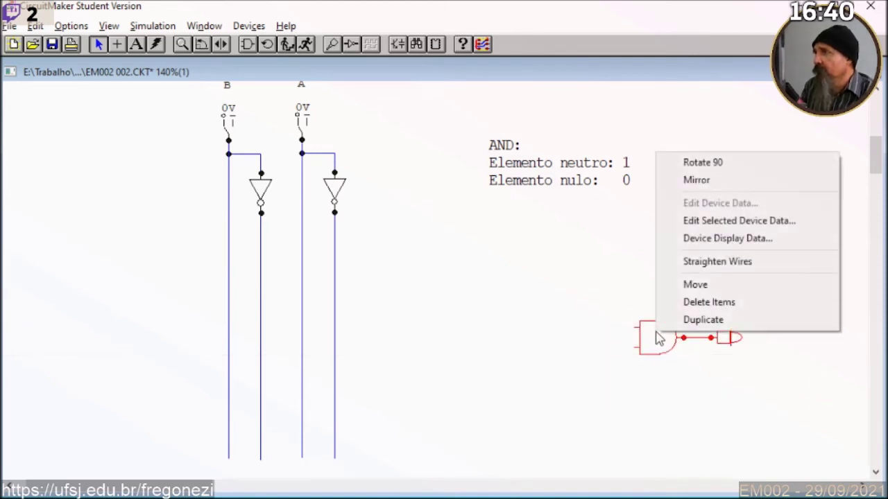
pyautogui.click(695, 284)
pyautogui.click(375, 240)
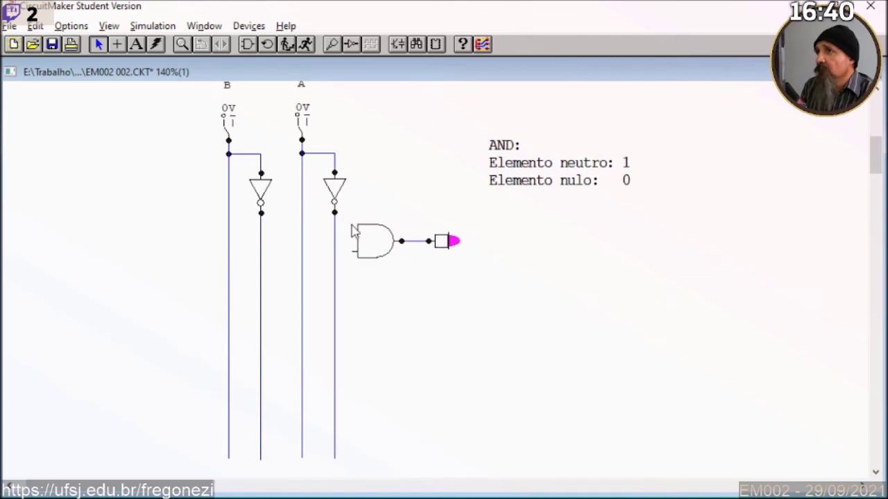
# Give the AND gate the visible description 0 and place that label inside the gate symbol
pyautogui.doubleClick(367, 251)
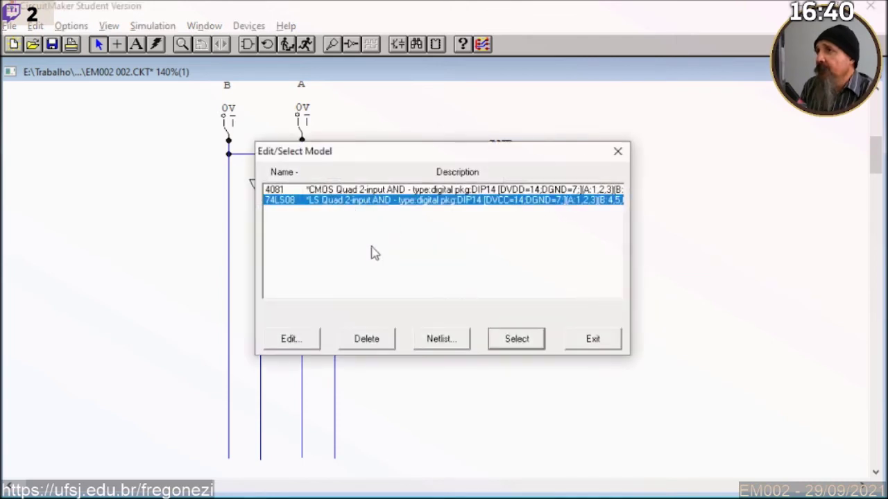
pyautogui.click(582, 340)
pyautogui.rightClick(374, 249)
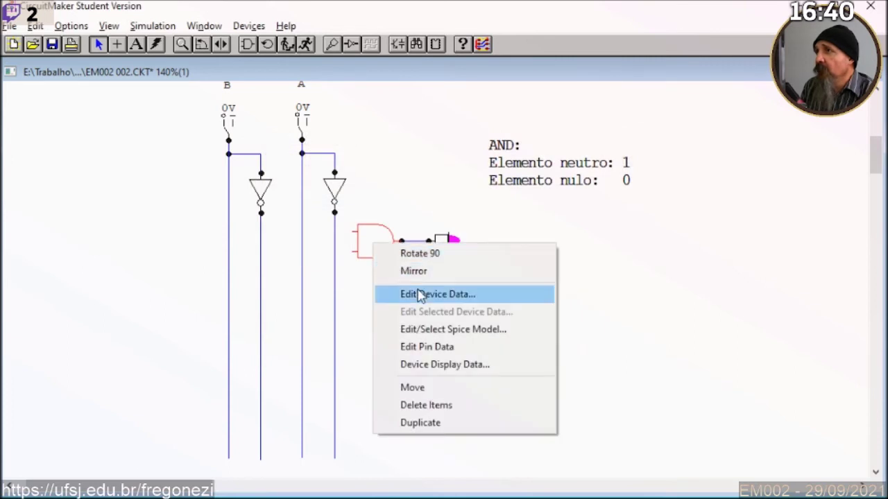
pyautogui.click(393, 294)
pyautogui.click(516, 176)
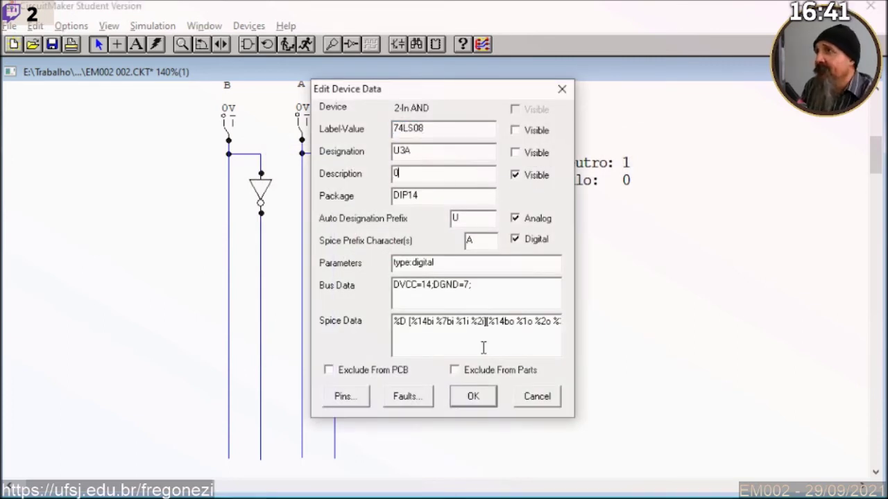
pyautogui.write('0')
pyautogui.click(470, 400)
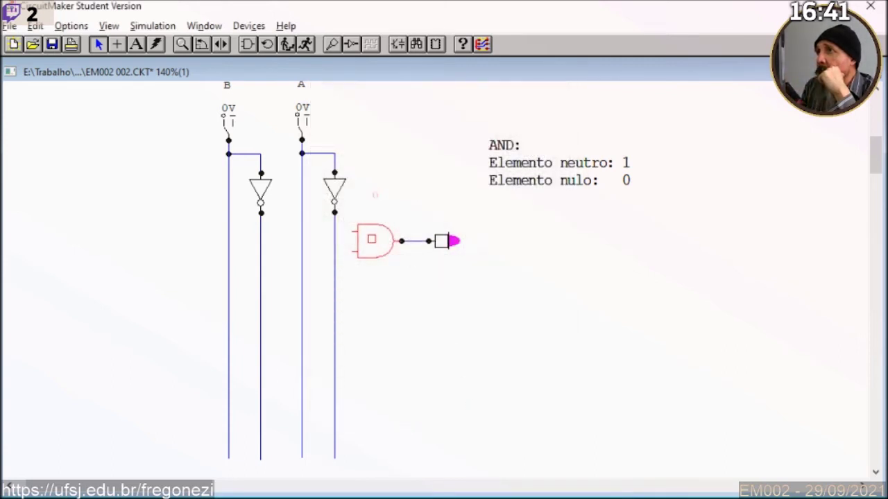
pyautogui.click(398, 330)
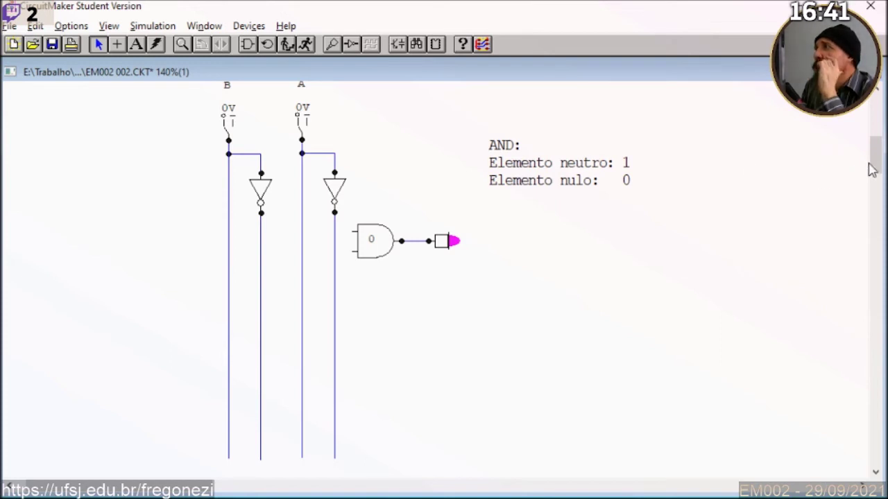
# Add a text table below the AND note with columns Bin and Deci, pairing 00, 01, 10, 11 with 0, 1, 2, 3
pyautogui.moveTo(872, 171)
pyautogui.mouseDown()
pyautogui.moveTo(871, 156)
pyautogui.moveTo(862, 161)
pyautogui.mouseUp()
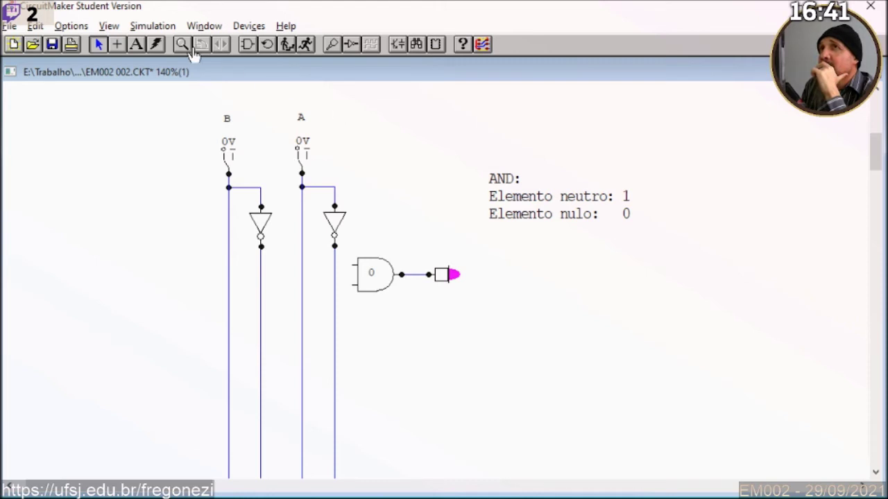
pyautogui.click(136, 44)
pyautogui.click(592, 270)
pyautogui.moveTo(748, 294); pyautogui.dragTo(783, 401)
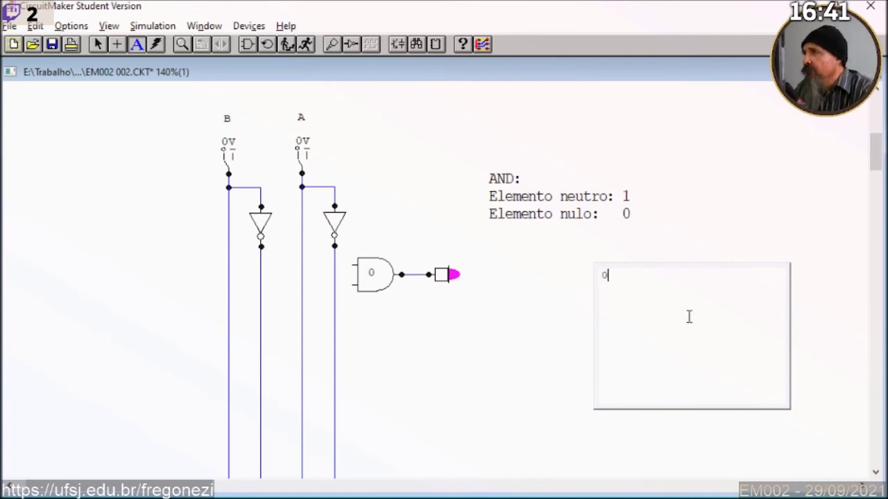
pyautogui.write('00 01')
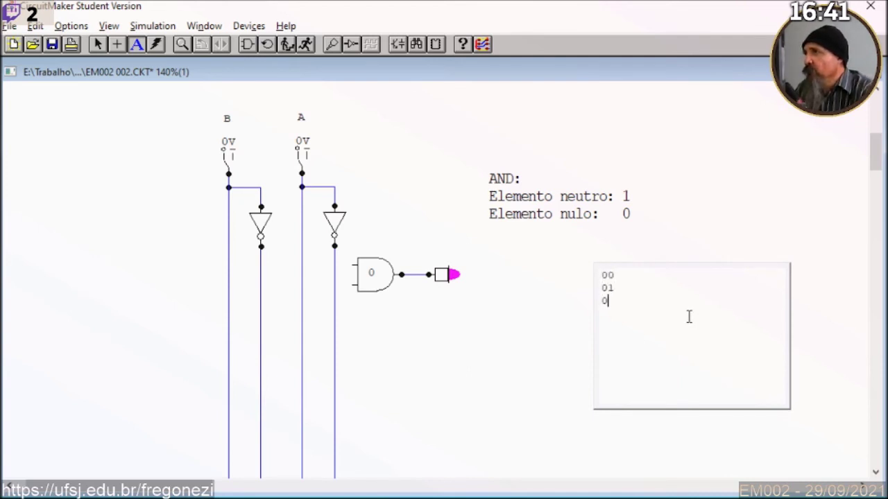
pyautogui.write(' 10')
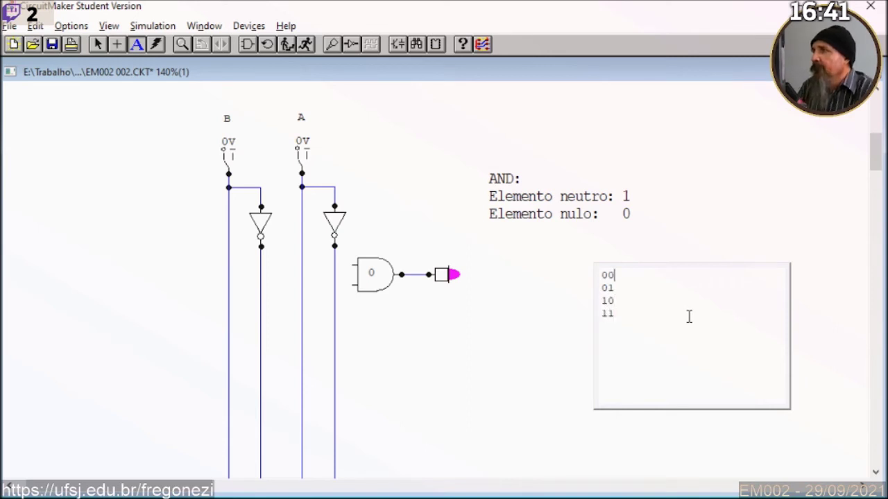
pyautogui.press('Left')
pyautogui.press('Return')
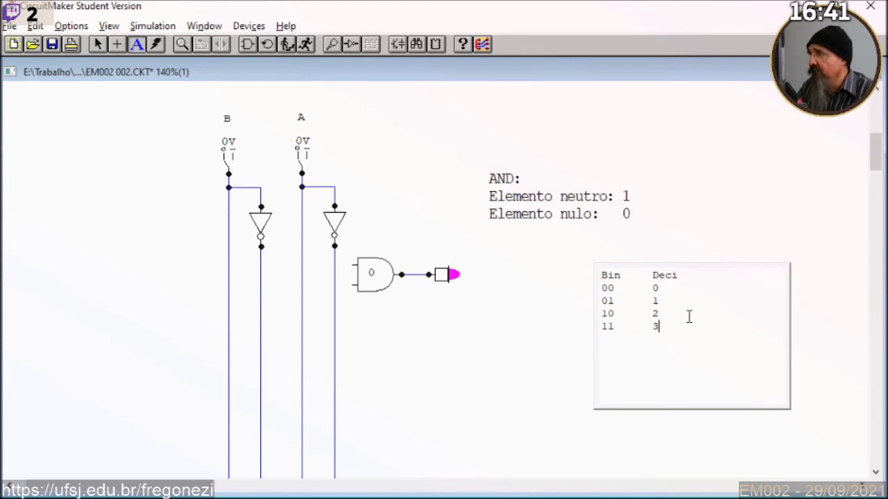
pyautogui.click(538, 351)
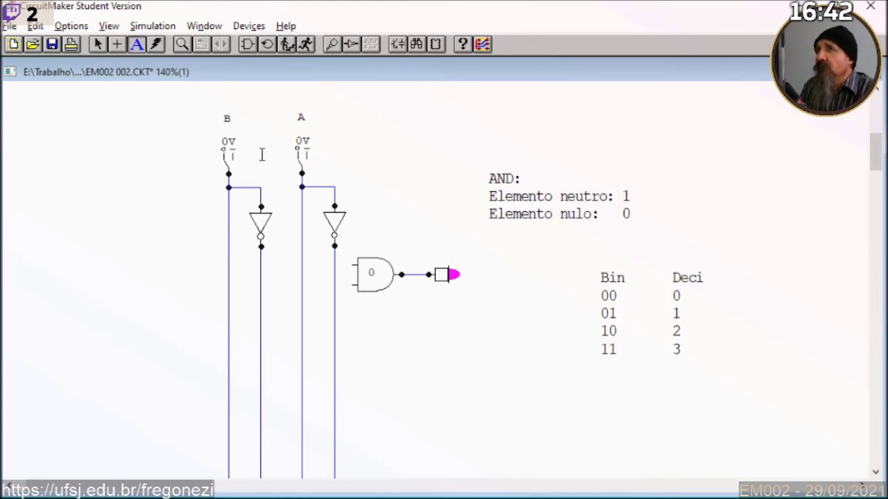
# Wire the AND gate's upper input to the inverted A line and its lower input to the inverted B line
pyautogui.click(97, 44)
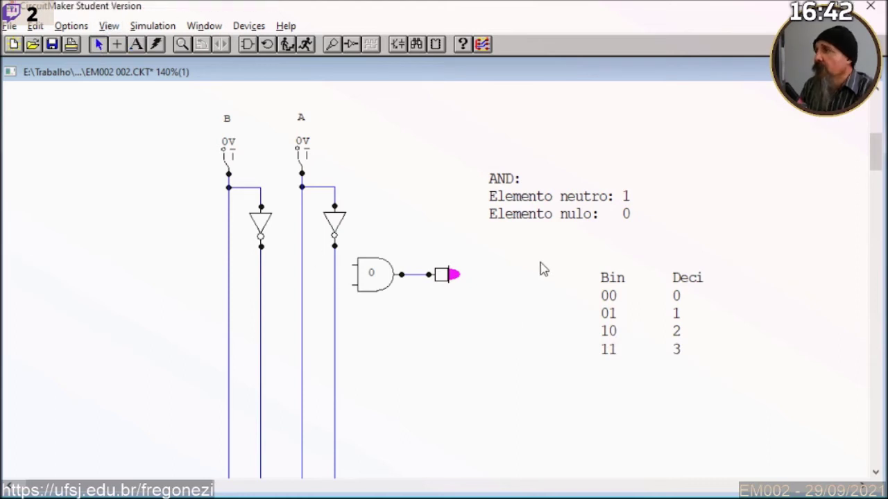
pyautogui.click(676, 303)
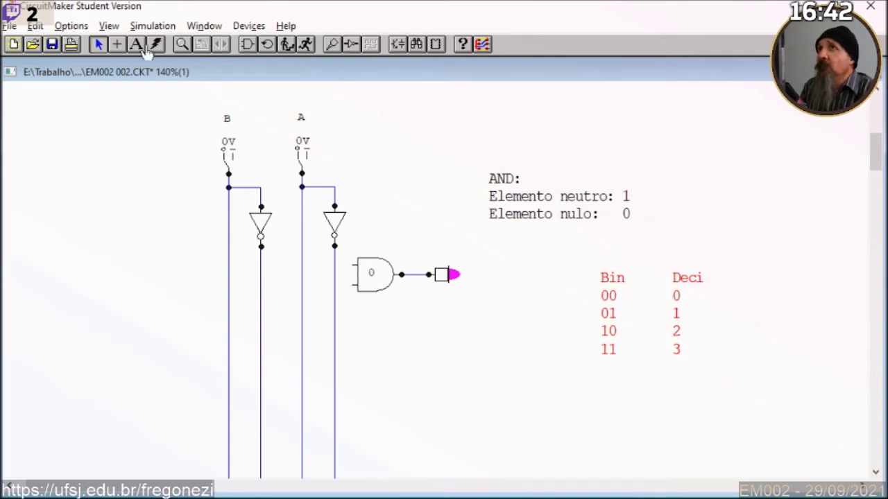
pyautogui.click(117, 46)
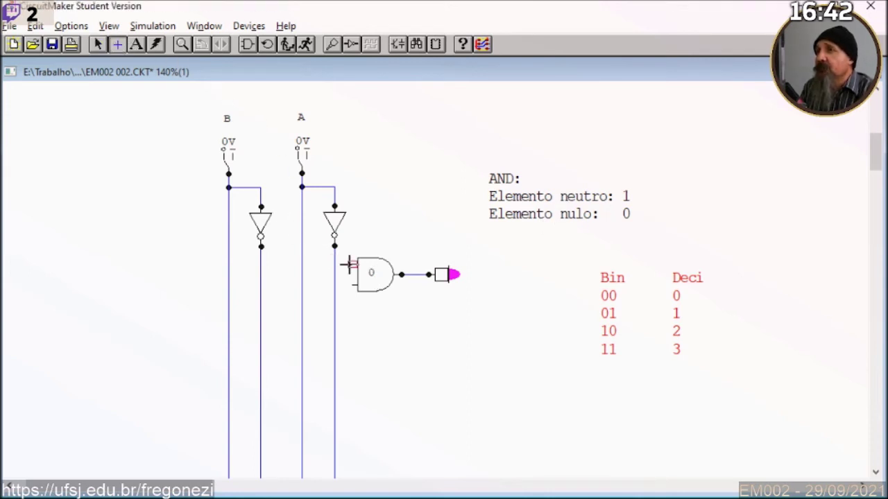
pyautogui.moveTo(354, 264); pyautogui.dragTo(260, 284)
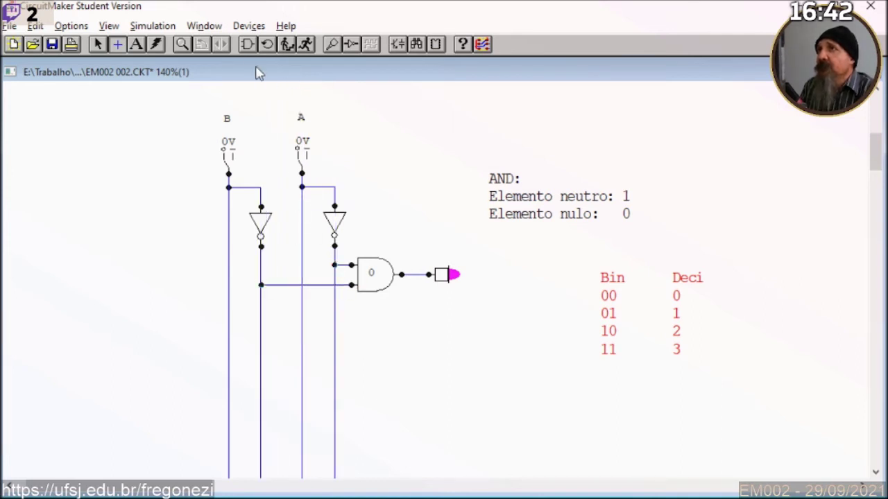
# Simulate the circuit with logic-level wire tracing on, switch A and B to 5V in turn, and stop the simulation
pyautogui.click(303, 47)
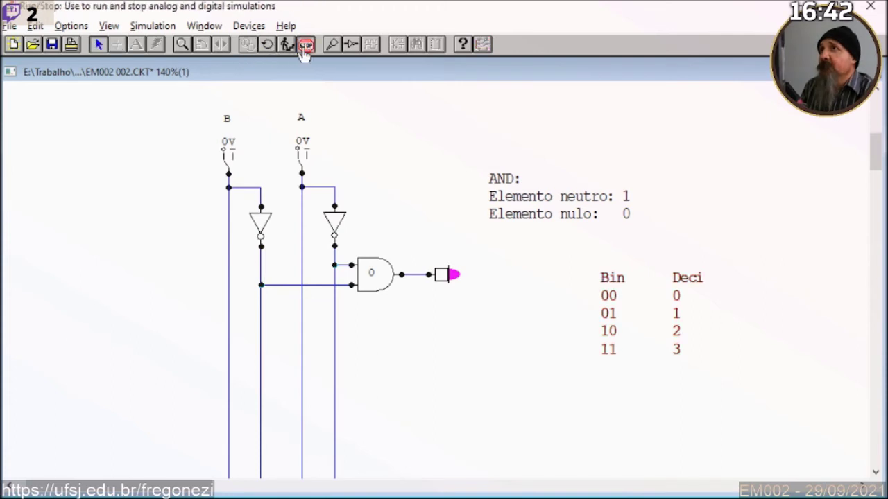
pyautogui.click(348, 47)
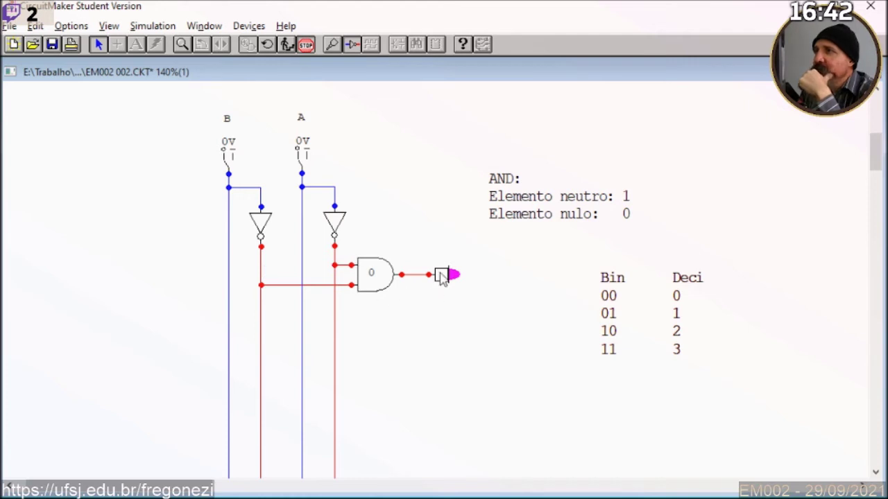
pyautogui.click(304, 165)
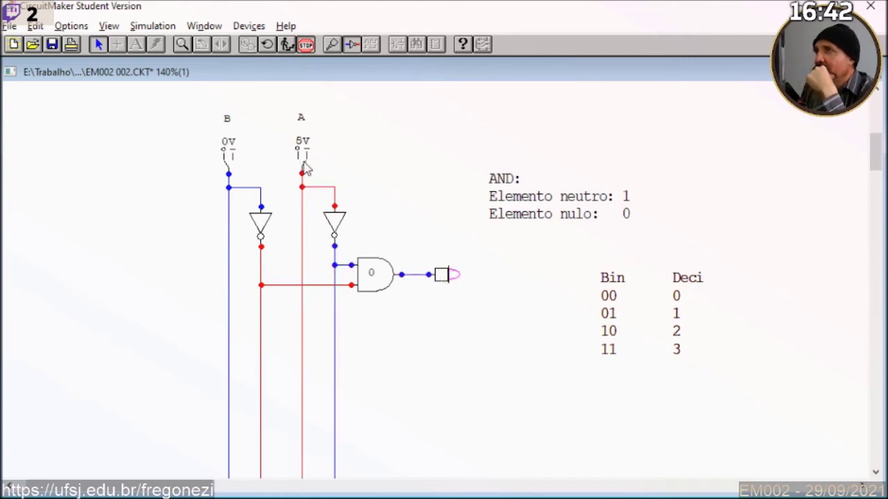
pyautogui.click(231, 167)
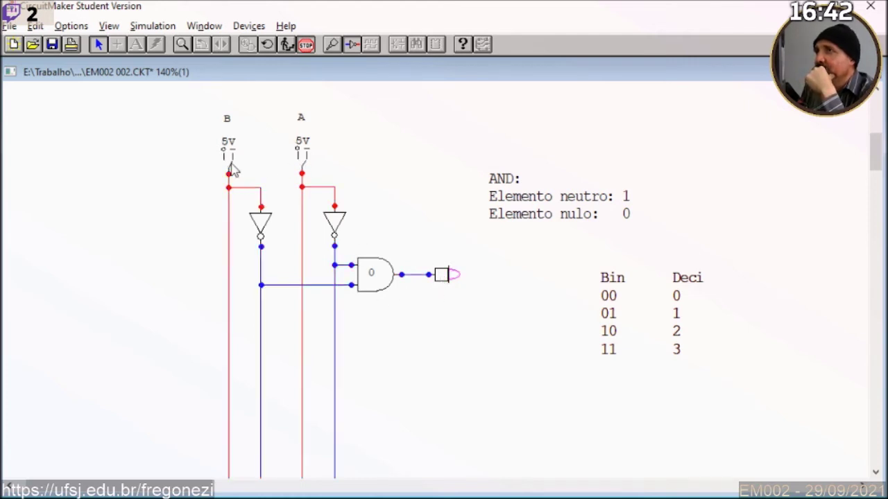
pyautogui.click(302, 44)
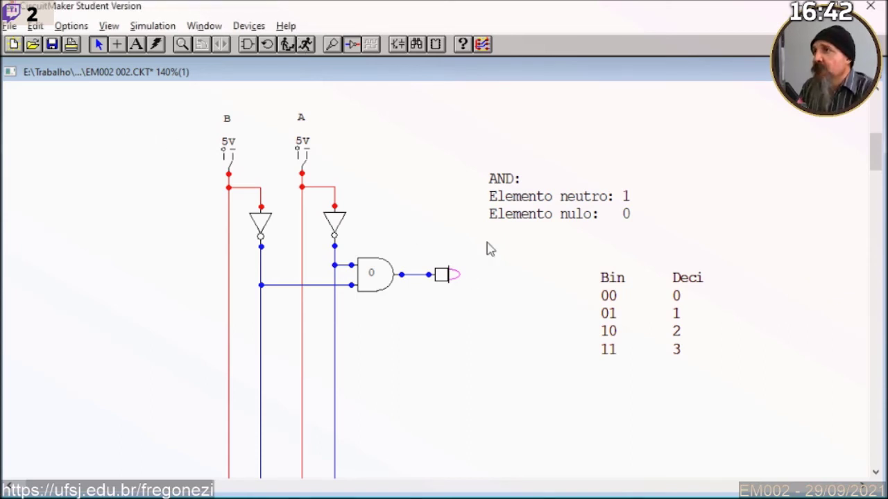
# Duplicate gate 0 with its input wires and indicator directly below it, and set the copied gate's description to 1
pyautogui.moveTo(349, 243); pyautogui.dragTo(487, 314)
pyautogui.hotkey('ctrl', 'd')
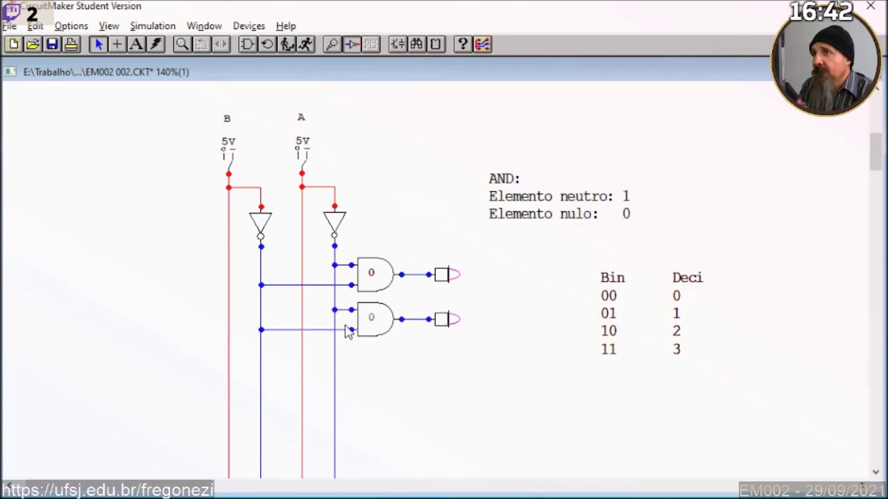
pyautogui.doubleClick(377, 323)
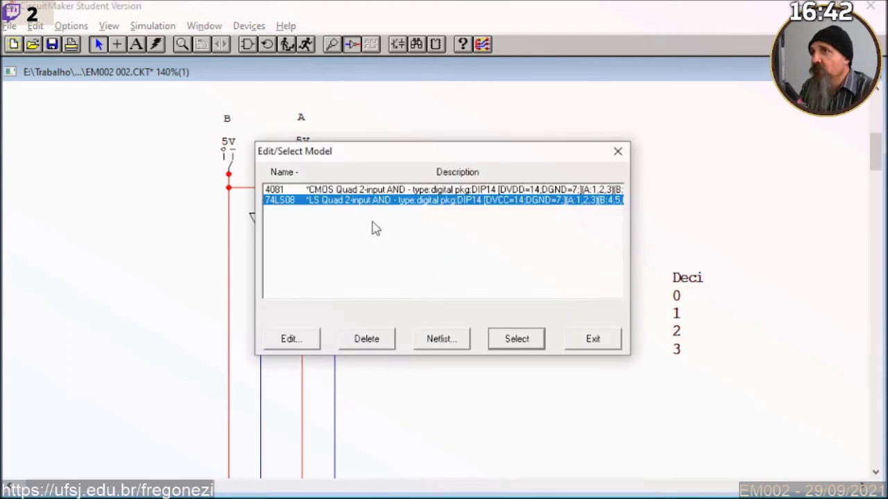
pyautogui.click(440, 333)
pyautogui.rightClick(391, 313)
pyautogui.click(425, 189)
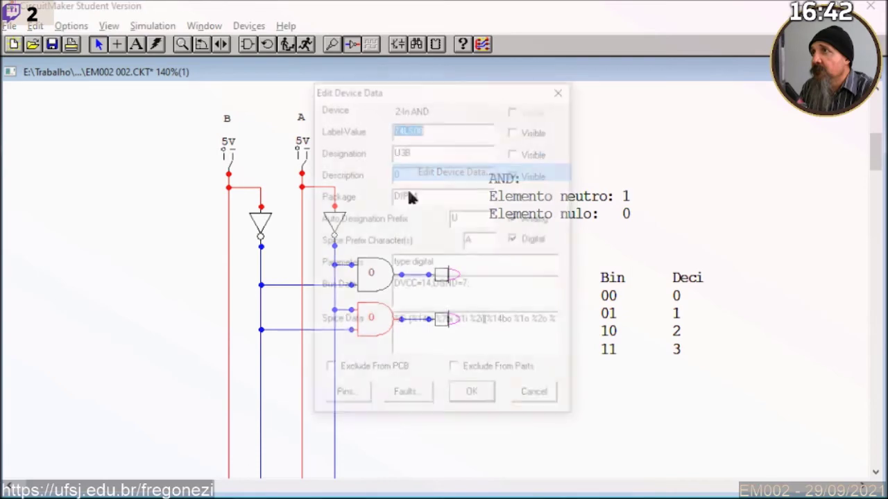
pyautogui.doubleClick(409, 173)
pyautogui.write('1')
pyautogui.click(474, 394)
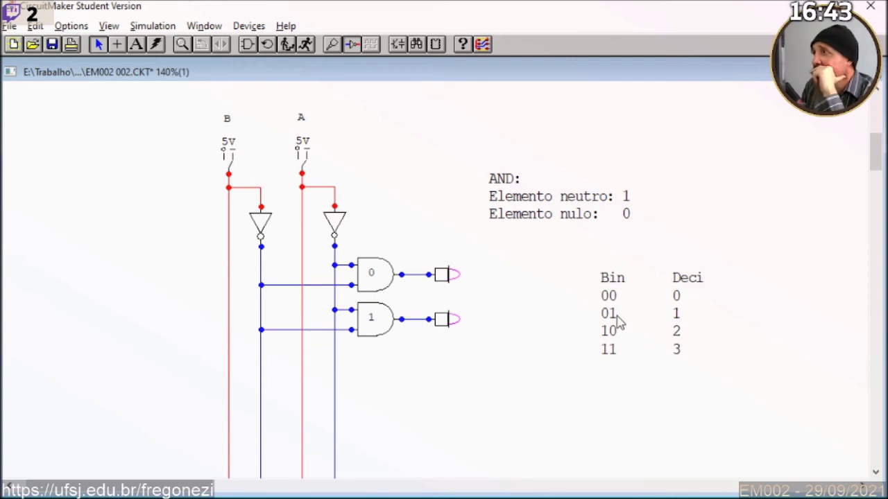
# Insert a row reading BA beneath the Bin heading in the Bin/Deci text table
pyautogui.doubleClick(699, 285)
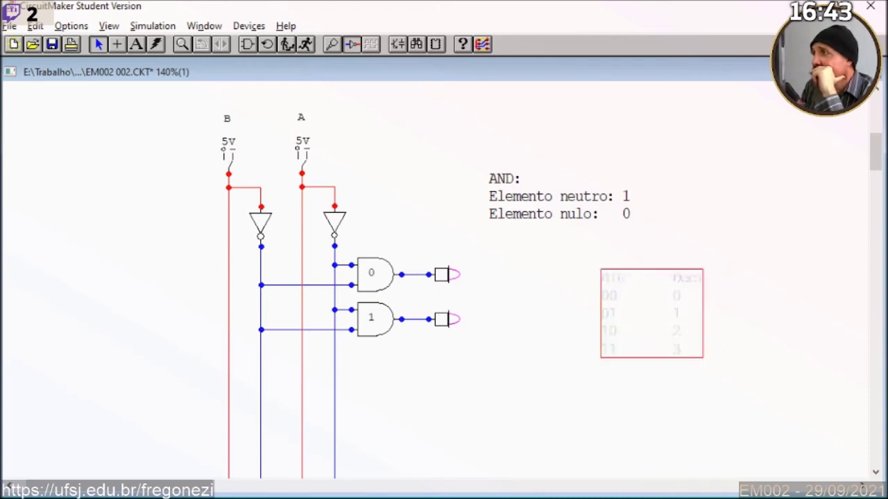
pyautogui.moveTo(698, 388); pyautogui.dragTo(754, 430)
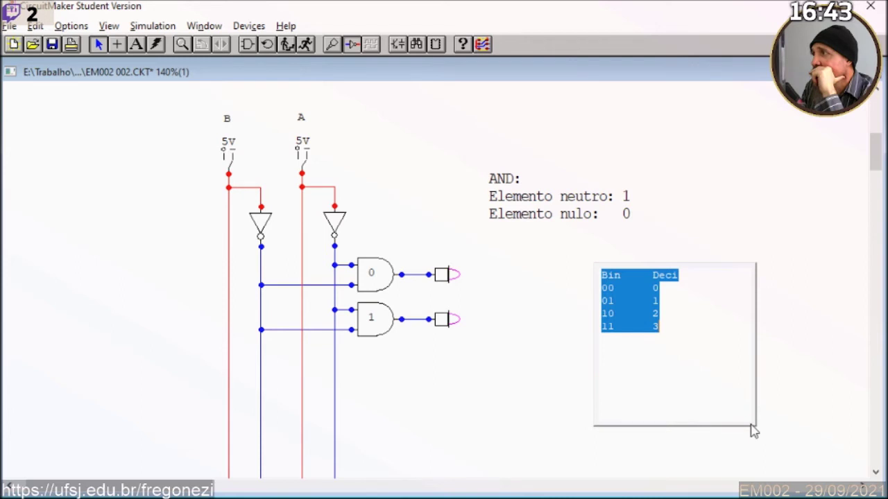
pyautogui.click(680, 275)
pyautogui.press('Return')
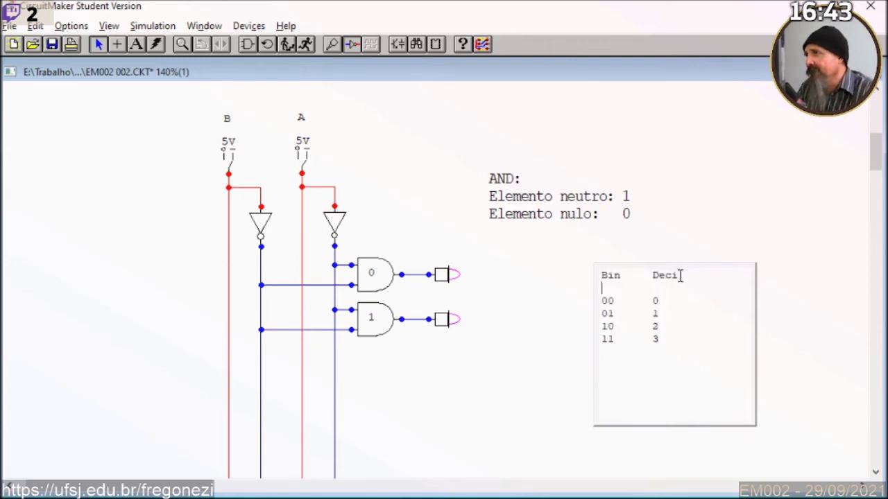
pyautogui.write('BA')
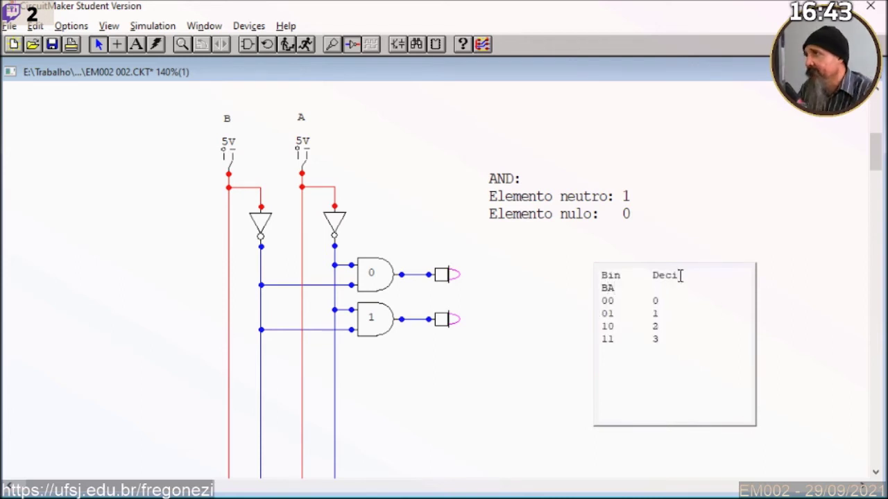
pyautogui.click(792, 296)
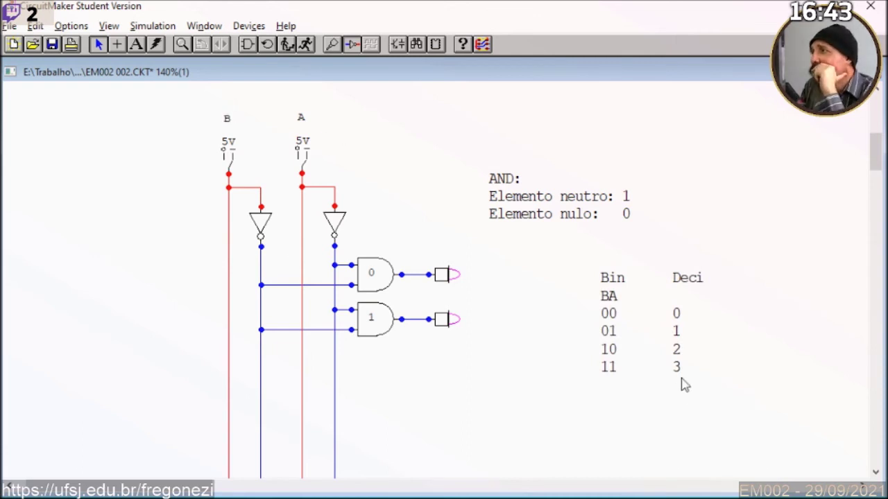
# Simulate the circuit with logic-level wire tracing on, set B to 0V and A to 5V, and stop the simulation
pyautogui.click(352, 45)
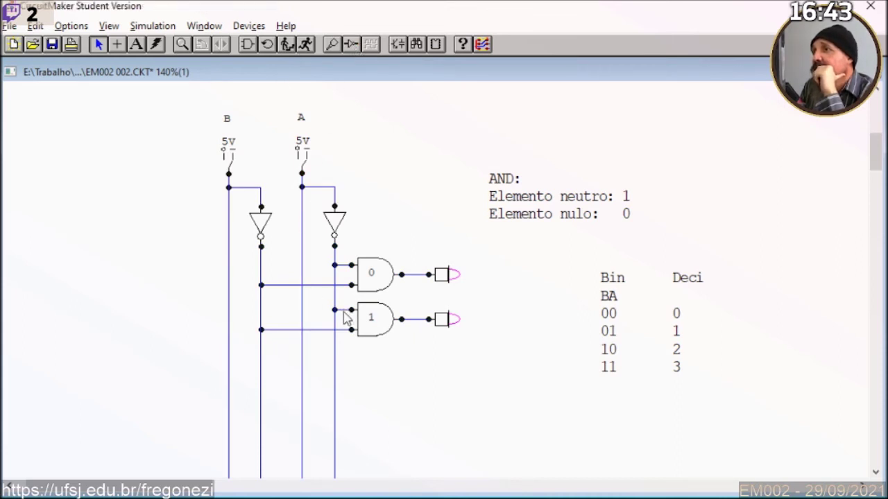
pyautogui.click(306, 45)
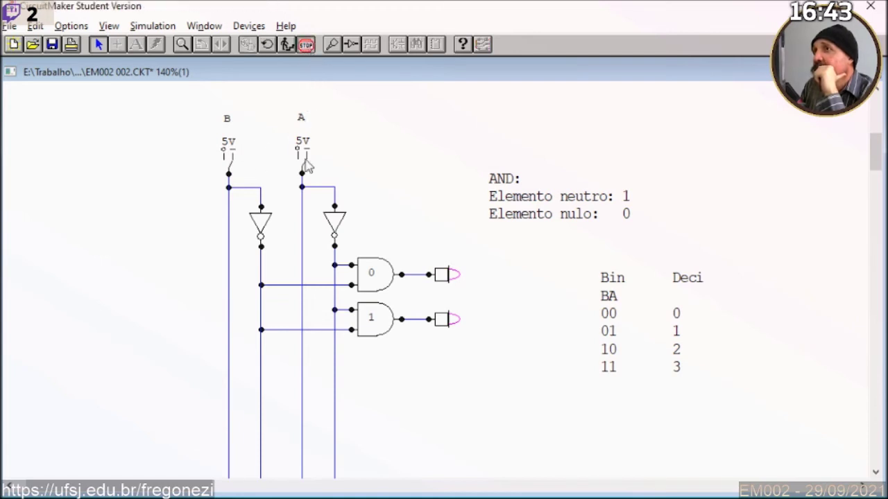
pyautogui.click(352, 45)
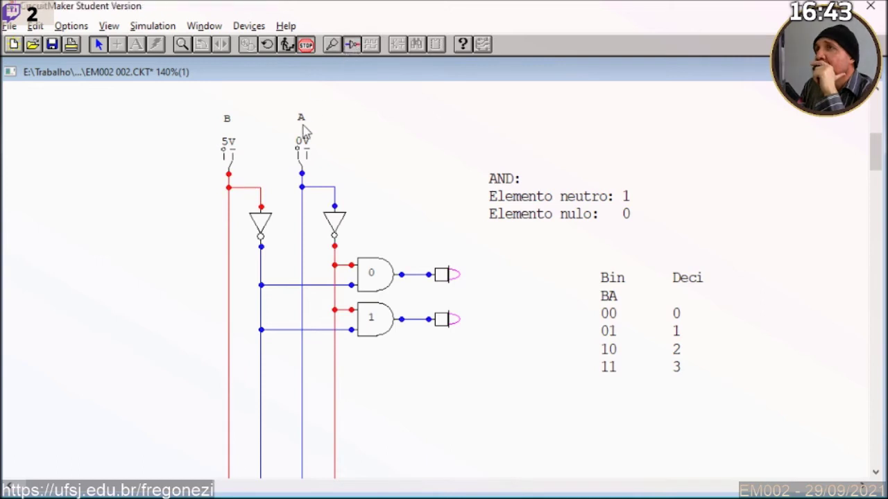
pyautogui.click(230, 158)
pyautogui.click(304, 170)
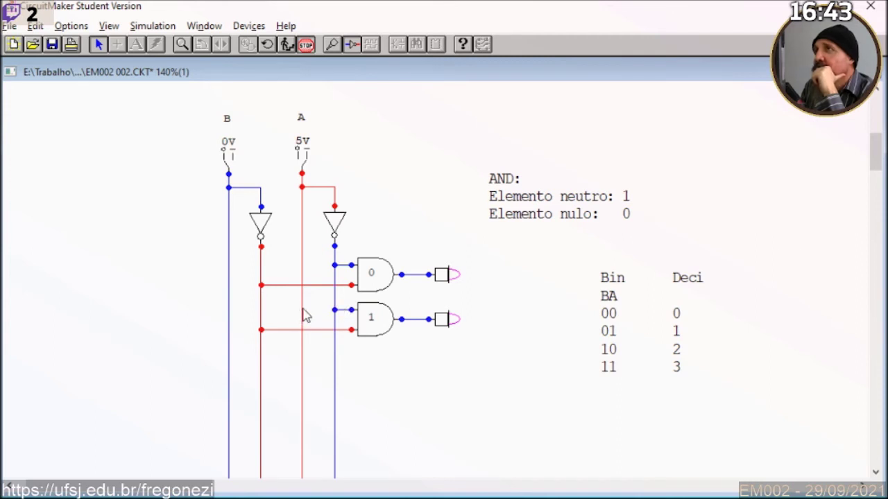
pyautogui.click(306, 44)
# Replace the wire at gate 1's upper input with one connecting it to the non-inverted A line
pyautogui.click(340, 310)
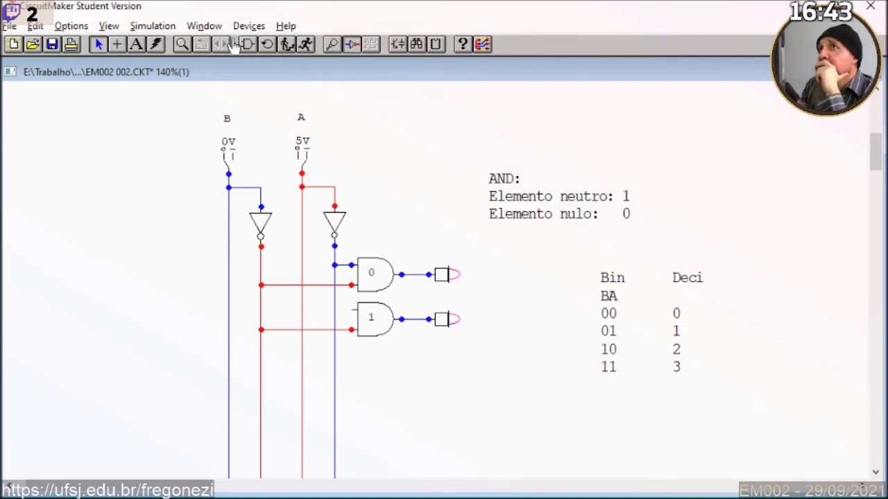
pyautogui.click(118, 44)
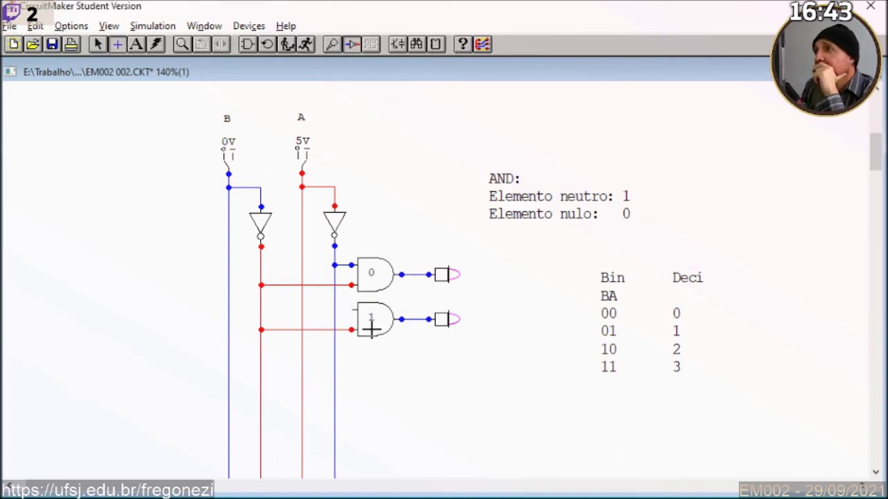
pyautogui.moveTo(322, 310); pyautogui.dragTo(302, 310)
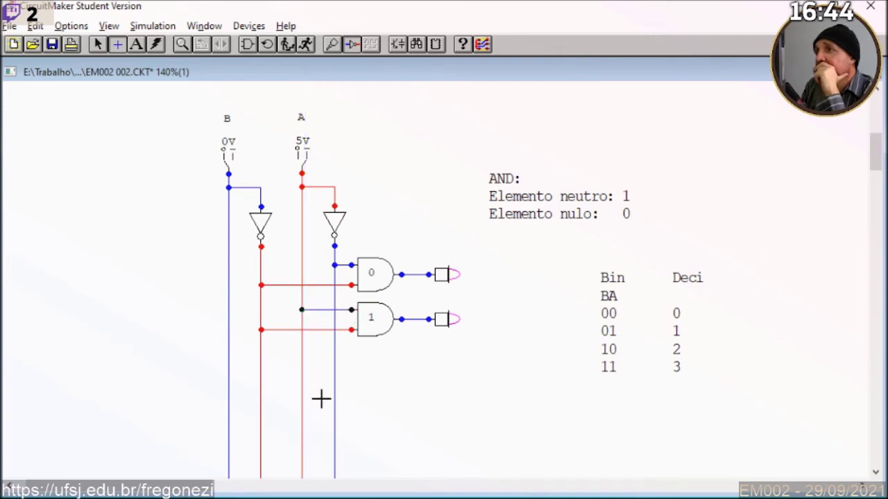
pyautogui.click(98, 44)
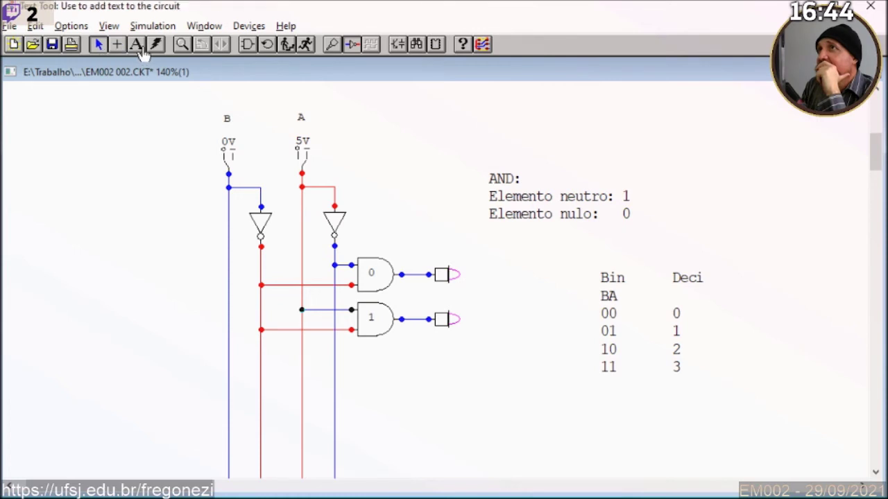
# Check gate 1 with a short simulation run, and turn off wire tracing and reset the circuit
pyautogui.click(307, 43)
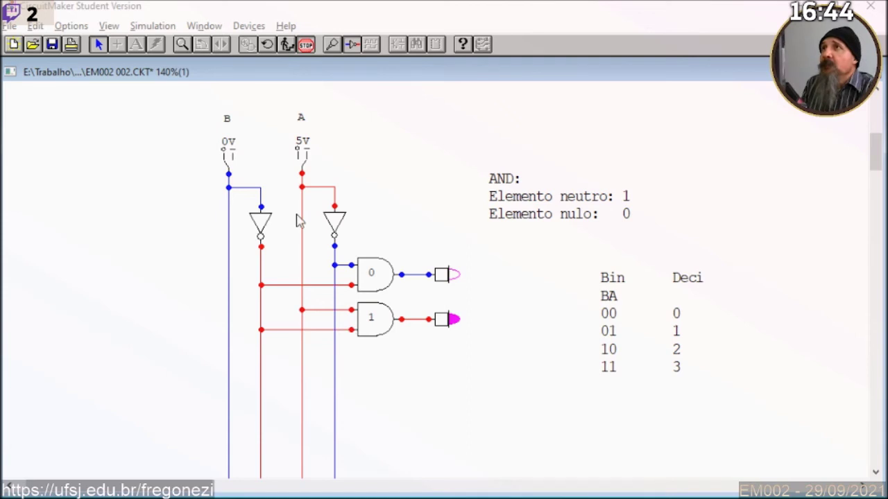
pyautogui.click(306, 43)
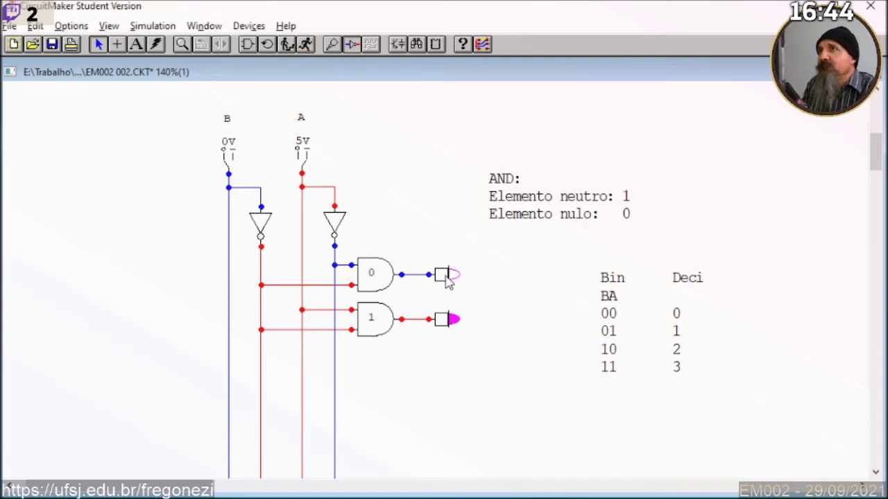
pyautogui.click(351, 47)
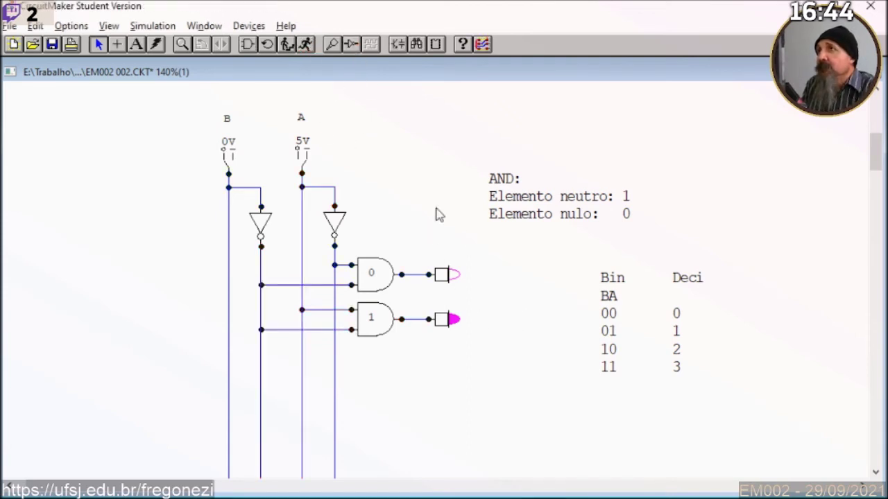
pyautogui.click(267, 43)
# Duplicate gates 0 and 1 with their input wires and indicators, placing the copies directly below gate 1
pyautogui.moveTo(472, 235); pyautogui.dragTo(342, 363)
pyautogui.hotkey('ctrl', 'd')
pyautogui.click(261, 350)
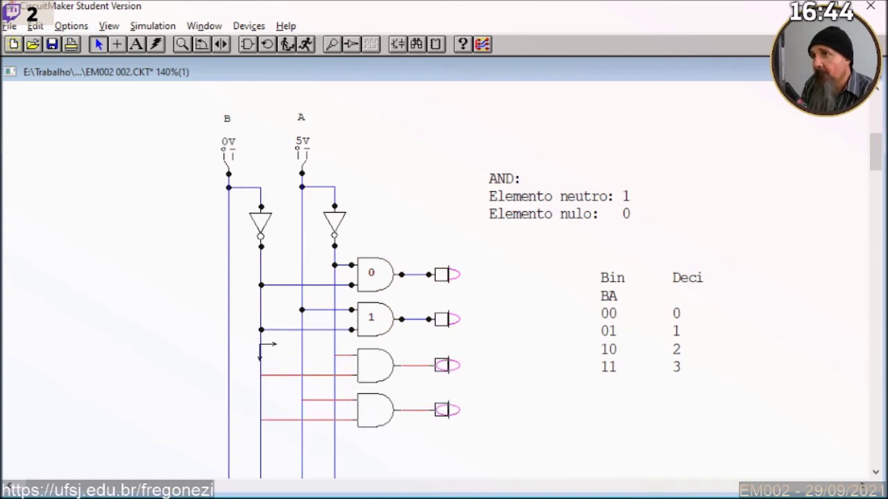
pyautogui.click(263, 349)
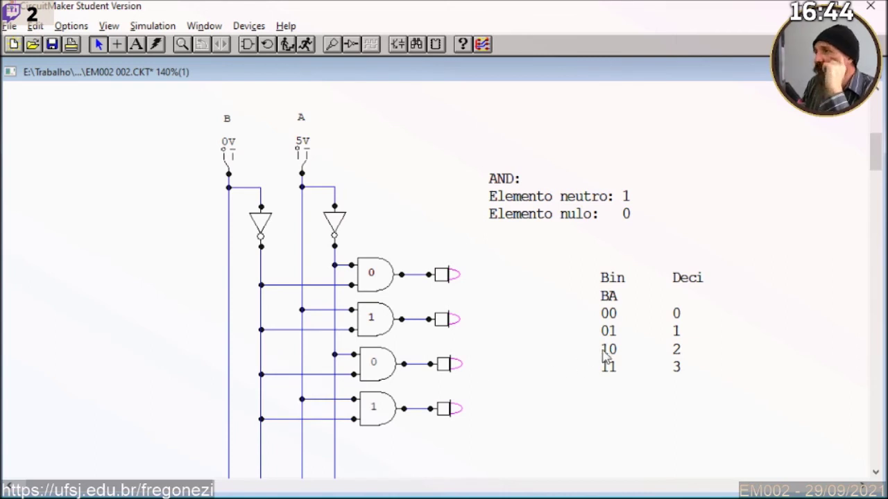
# Set the description of the third AND gate, the copy of gate 0, to 3
pyautogui.doubleClick(389, 368)
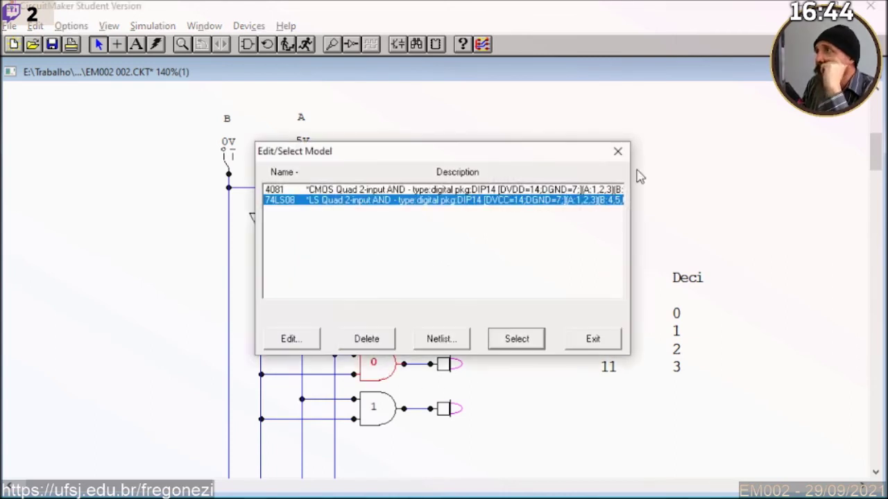
pyautogui.click(617, 151)
pyautogui.rightClick(383, 356)
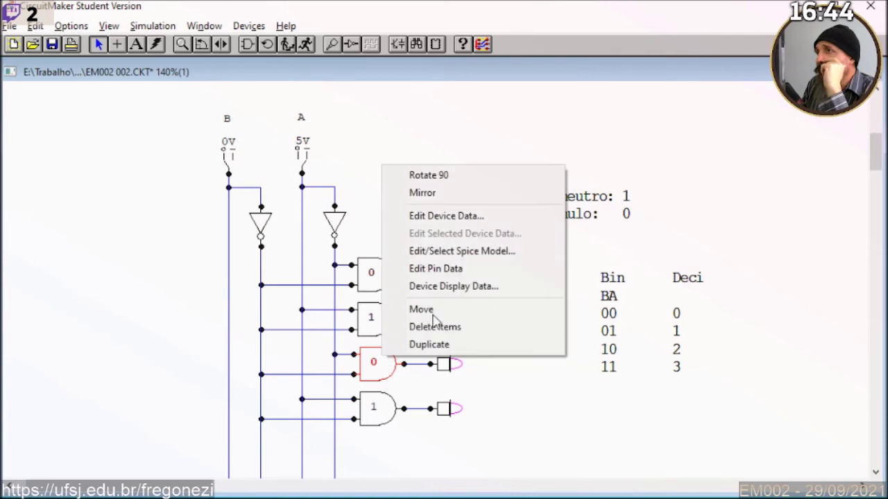
pyautogui.click(445, 217)
pyautogui.moveTo(401, 173); pyautogui.dragTo(385, 178)
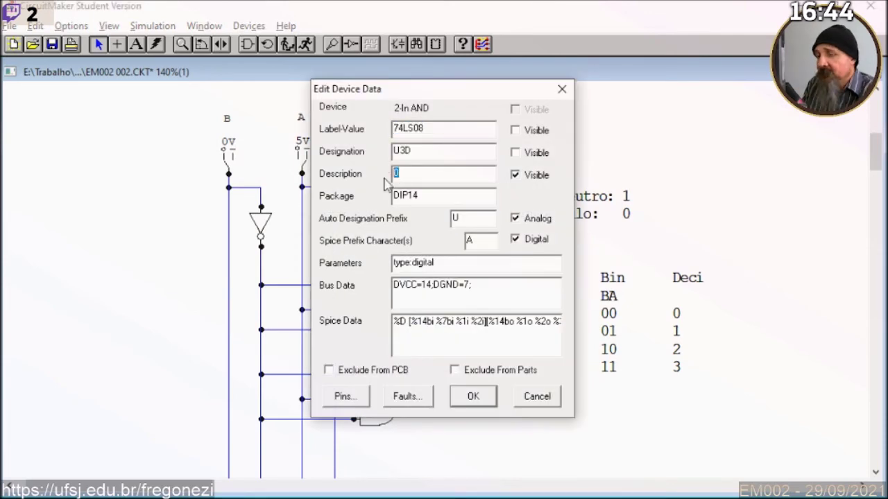
pyautogui.write('3')
pyautogui.click(472, 396)
# Set the description of the fourth AND gate, the copy of gate 1, to 4
pyautogui.rightClick(380, 407)
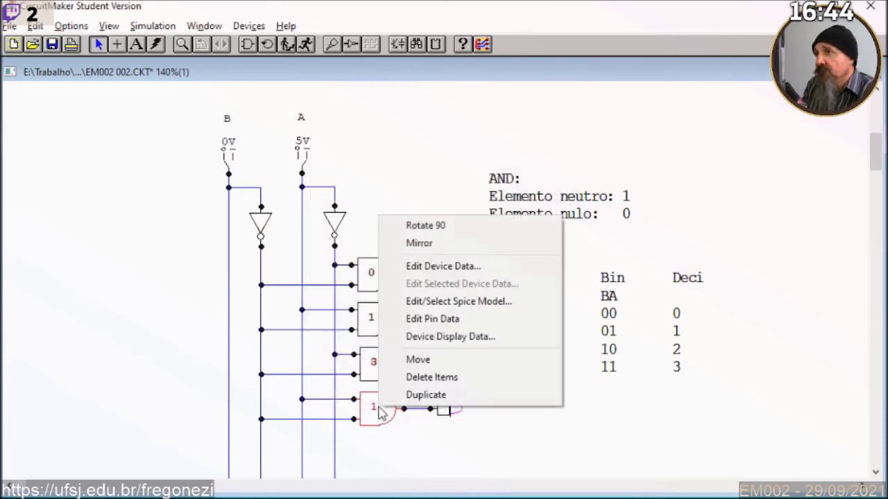
pyautogui.click(438, 269)
pyautogui.moveTo(404, 175); pyautogui.dragTo(388, 179)
pyautogui.write('4')
pyautogui.click(472, 396)
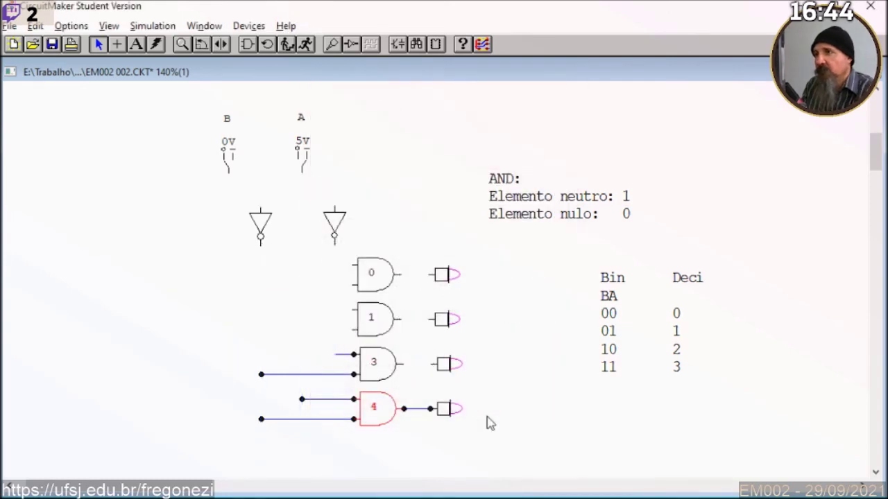
# Replace the wire at gate 3's lower input with one connecting it to the non-inverted B line
pyautogui.click(371, 371)
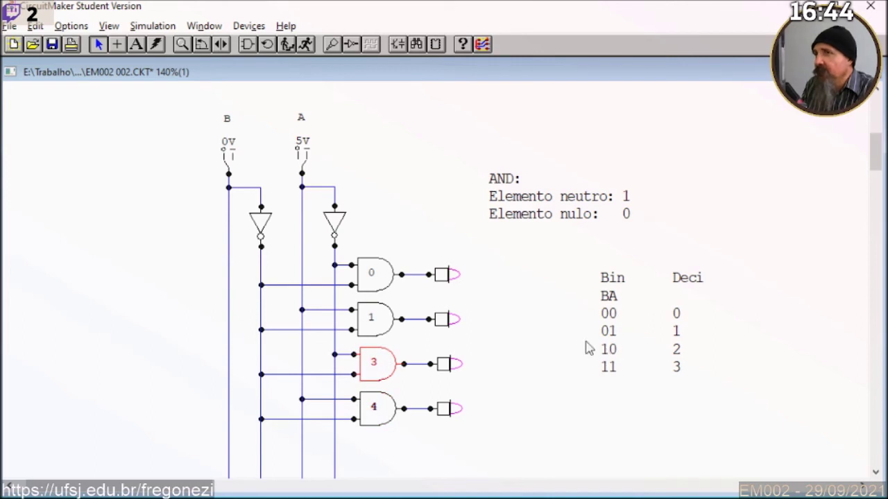
pyautogui.click(277, 375)
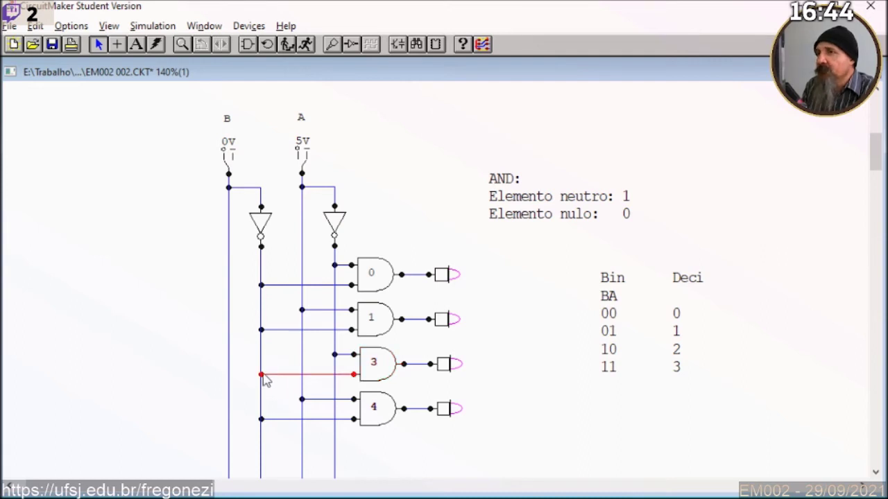
pyautogui.press('Delete')
pyautogui.click(117, 48)
pyautogui.moveTo(288, 375); pyautogui.dragTo(228, 374)
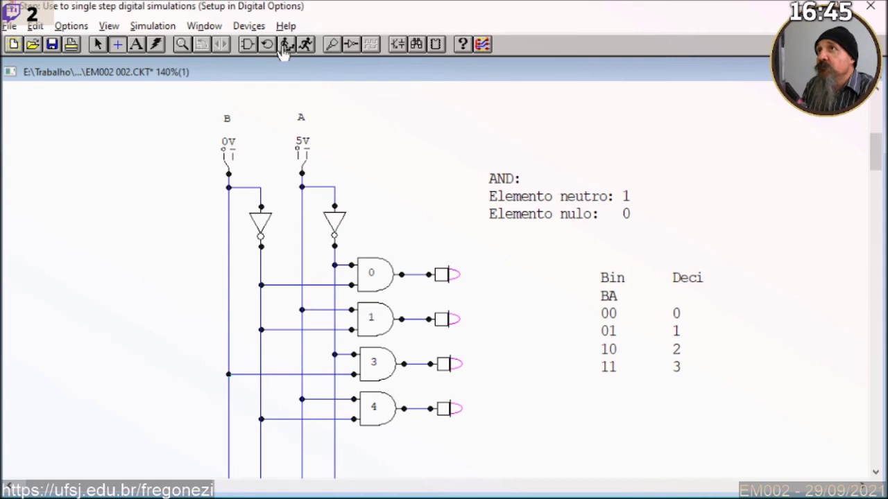
pyautogui.click(98, 44)
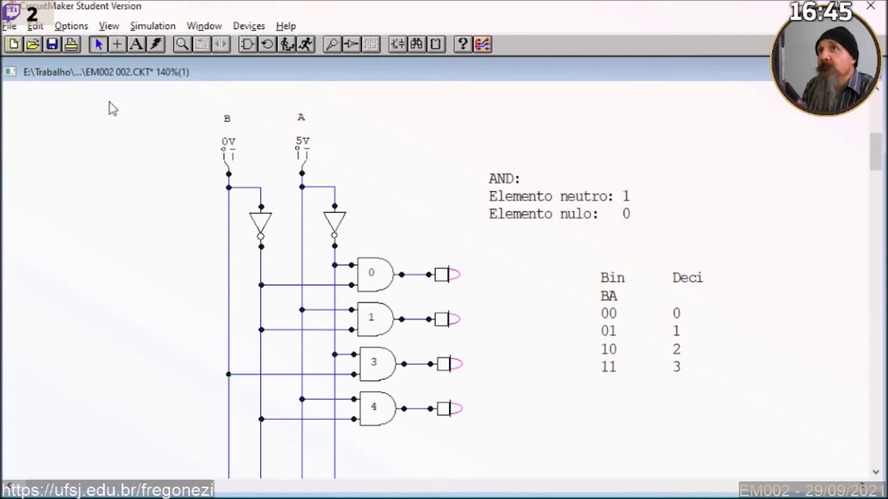
# Replace the wire at gate 4's lower input with one connecting it to the non-inverted B line
pyautogui.click(280, 419)
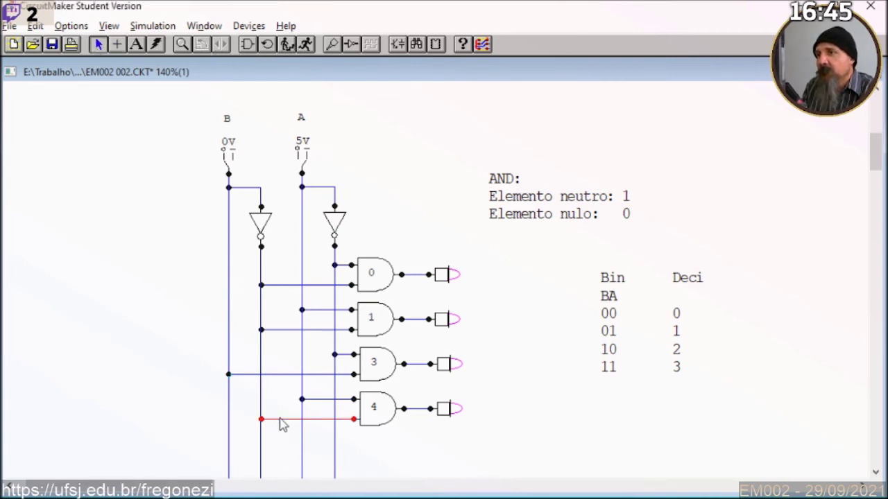
pyautogui.press('Delete')
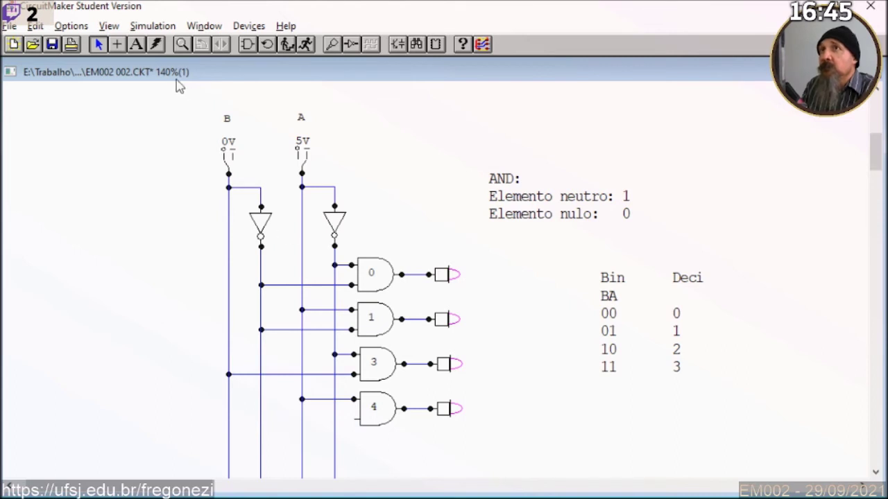
pyautogui.click(116, 44)
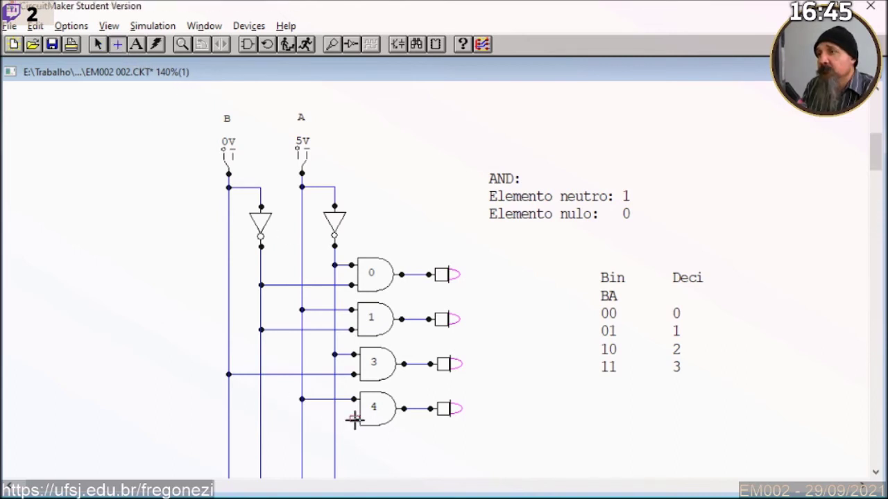
pyautogui.moveTo(354, 418); pyautogui.dragTo(229, 419)
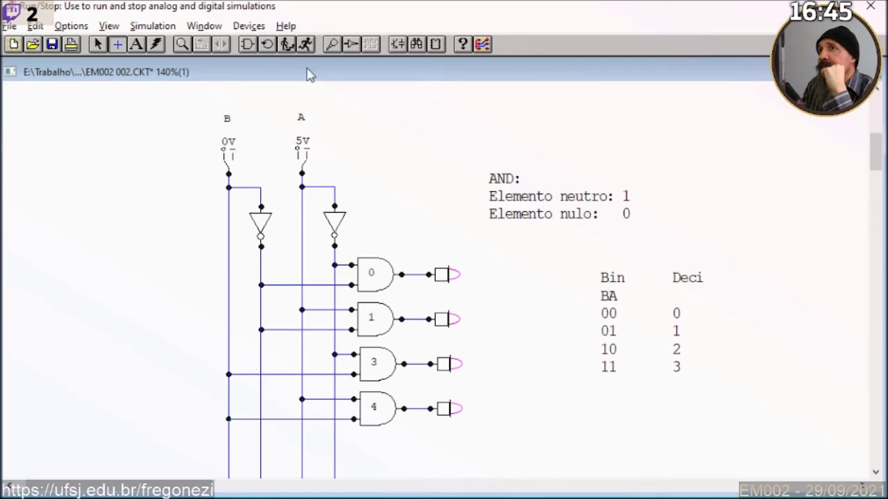
pyautogui.press('space')
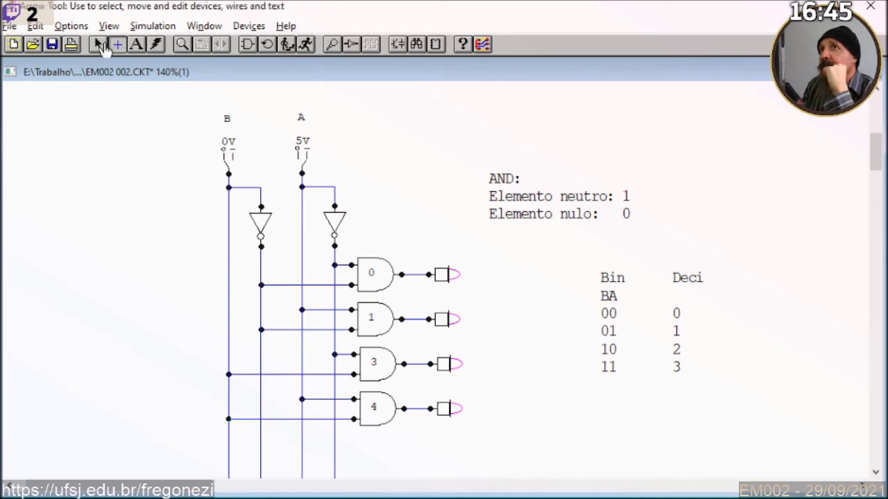
# Simulate the decoder through BA input combinations 00, 01, 10 and 11, and stop the simulation
pyautogui.click(306, 159)
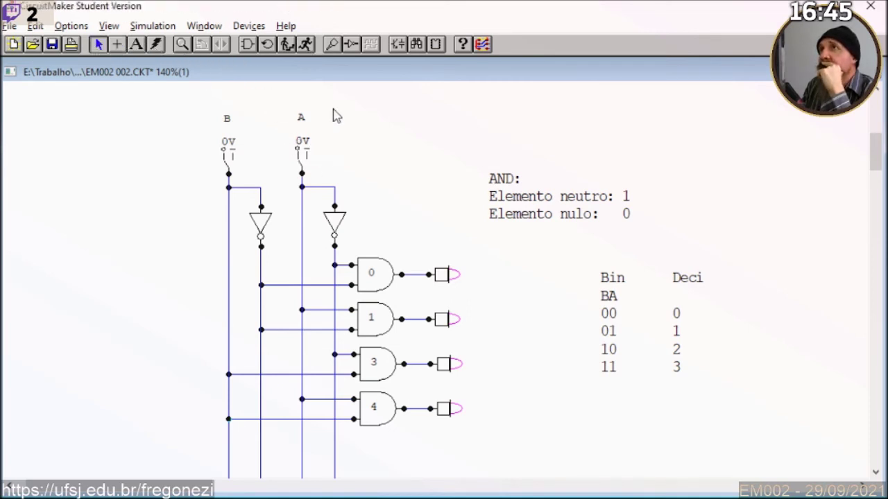
pyautogui.click(306, 46)
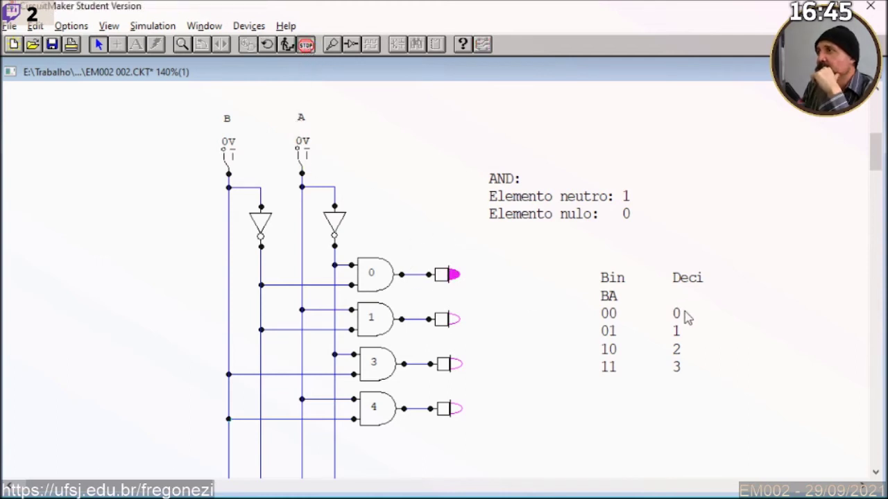
pyautogui.click(303, 168)
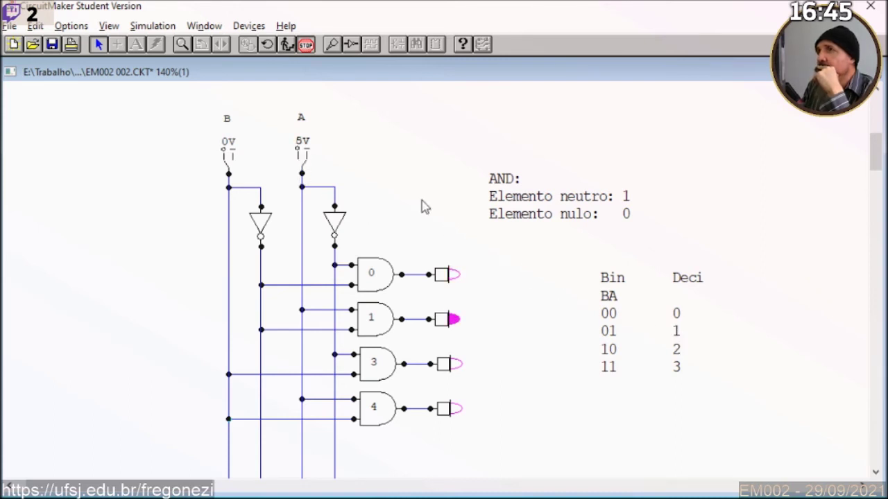
pyautogui.click(303, 169)
pyautogui.click(230, 170)
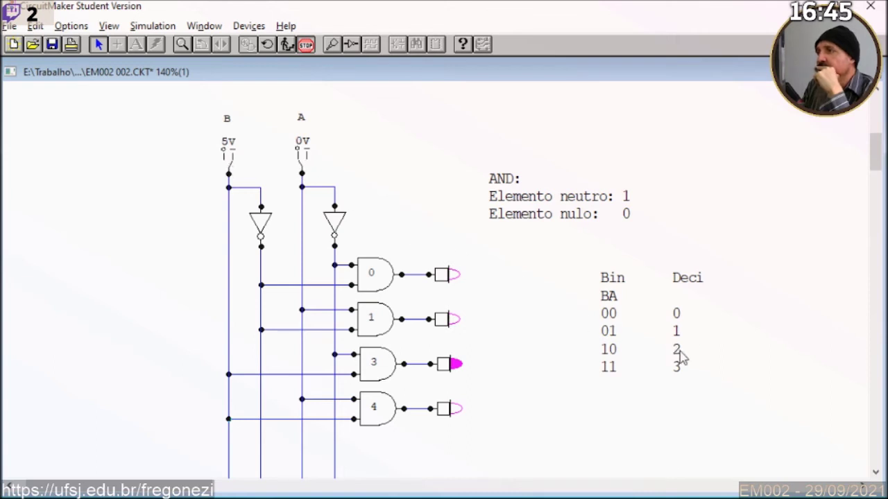
pyautogui.click(304, 169)
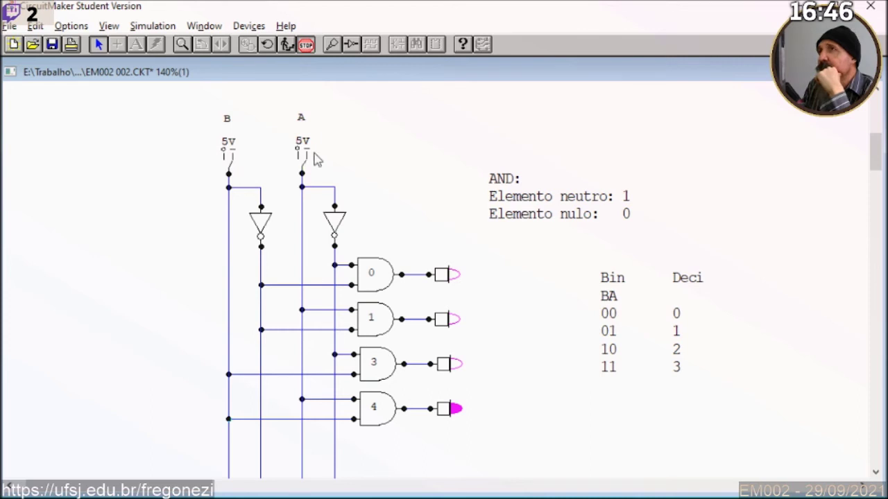
pyautogui.click(306, 45)
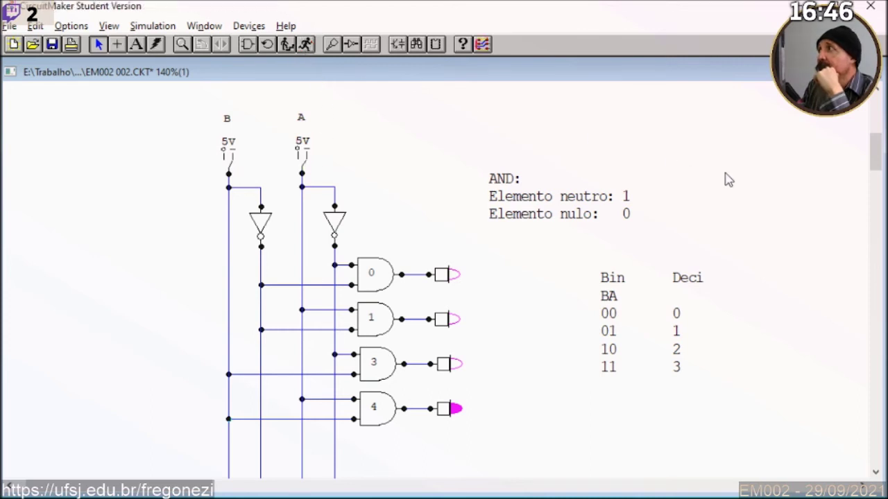
# Move logic switches A and B higher above their inverters, level with each other, to make room for extra wiring
pyautogui.scroll(2, 876, 149)
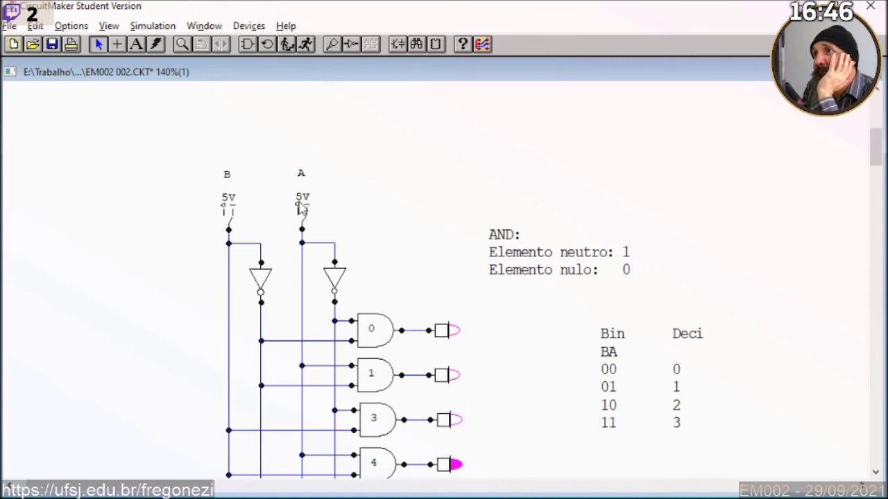
pyautogui.moveTo(307, 210); pyautogui.dragTo(301, 172)
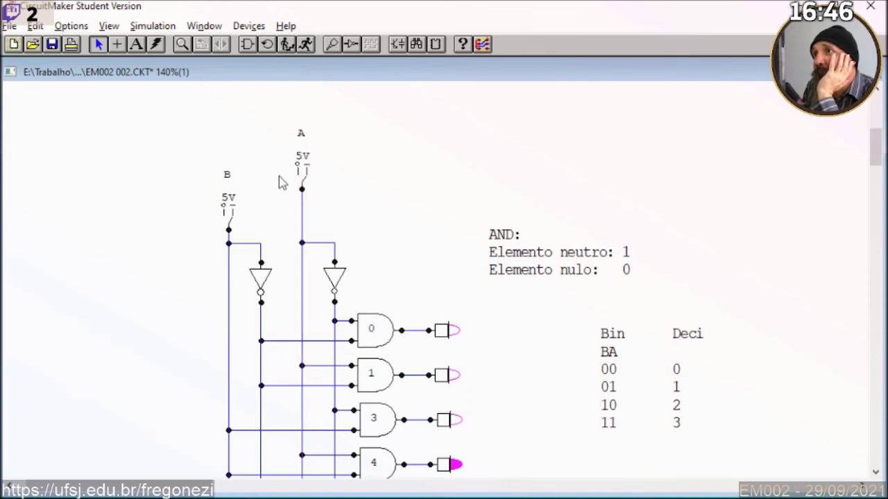
pyautogui.moveTo(226, 209); pyautogui.dragTo(225, 155)
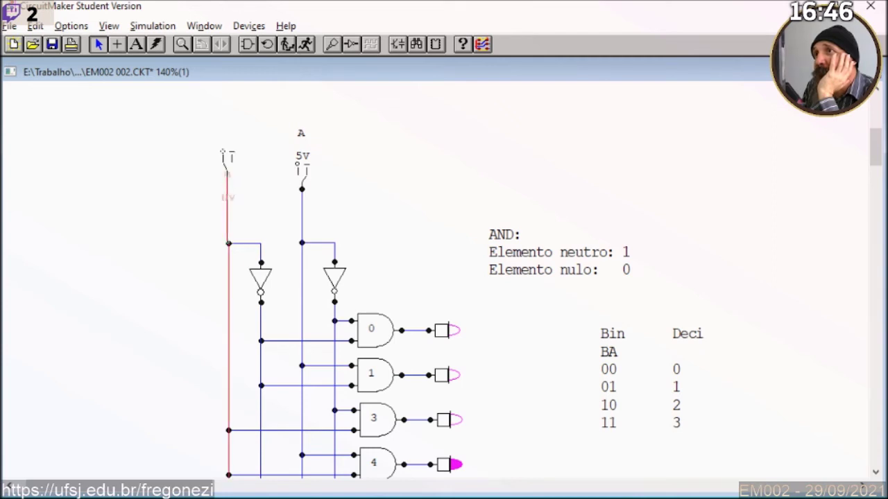
pyautogui.moveTo(224, 156); pyautogui.dragTo(224, 157)
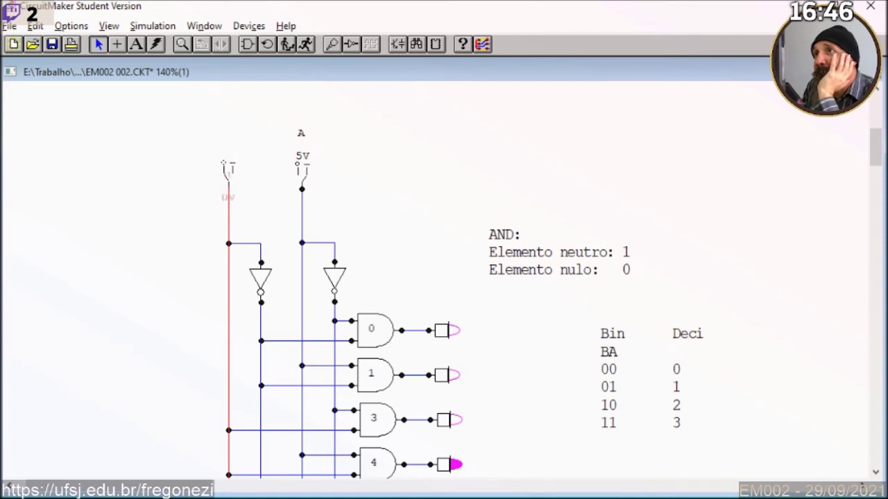
pyautogui.moveTo(224, 167); pyautogui.dragTo(224, 168)
pyautogui.moveTo(148, 122); pyautogui.dragTo(347, 177)
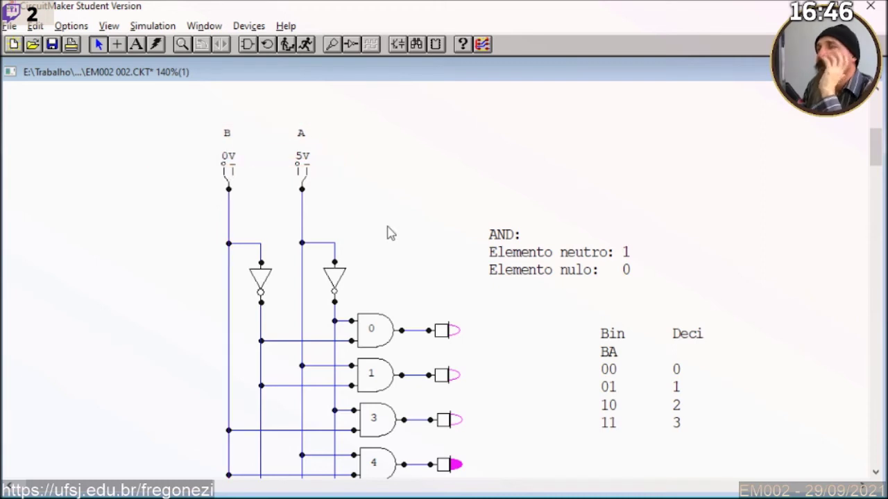
# Place a Hex Display from the digital displays beside switch A
pyautogui.click(248, 26)
pyautogui.click(262, 48)
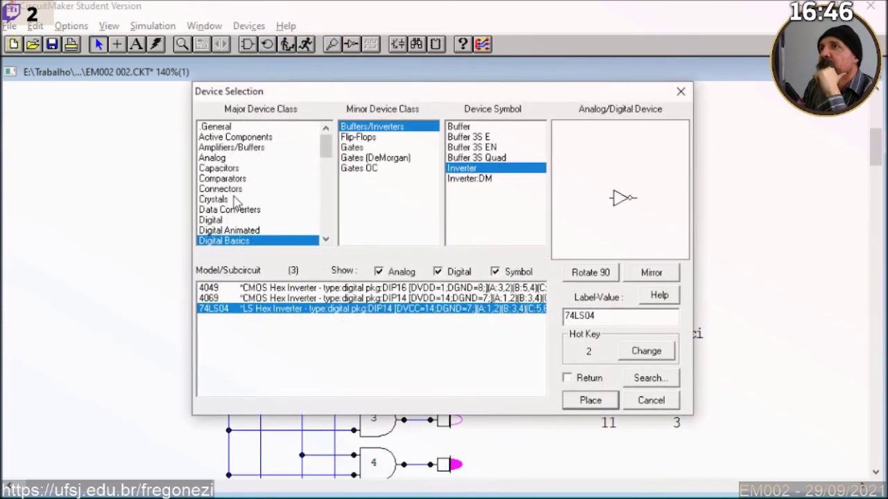
pyautogui.scroll(-2, 232, 196)
pyautogui.click(234, 220)
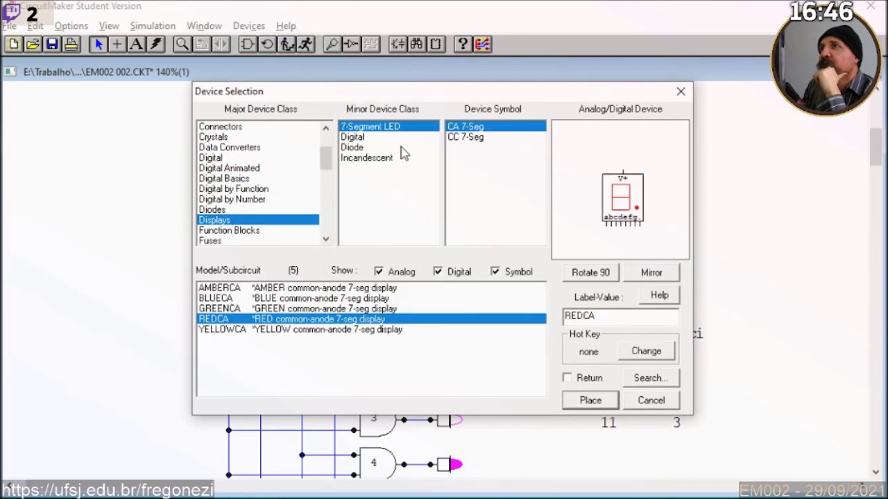
pyautogui.click(390, 146)
pyautogui.click(388, 138)
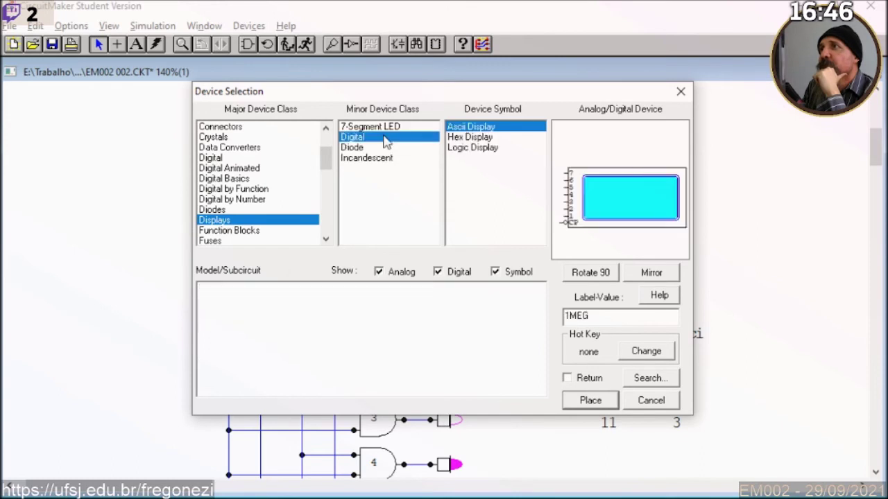
pyautogui.click(472, 148)
pyautogui.click(470, 137)
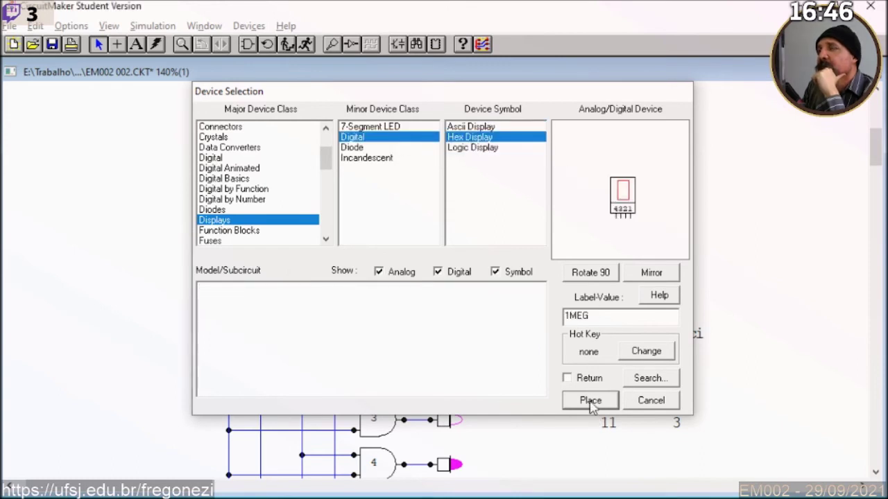
pyautogui.click(590, 401)
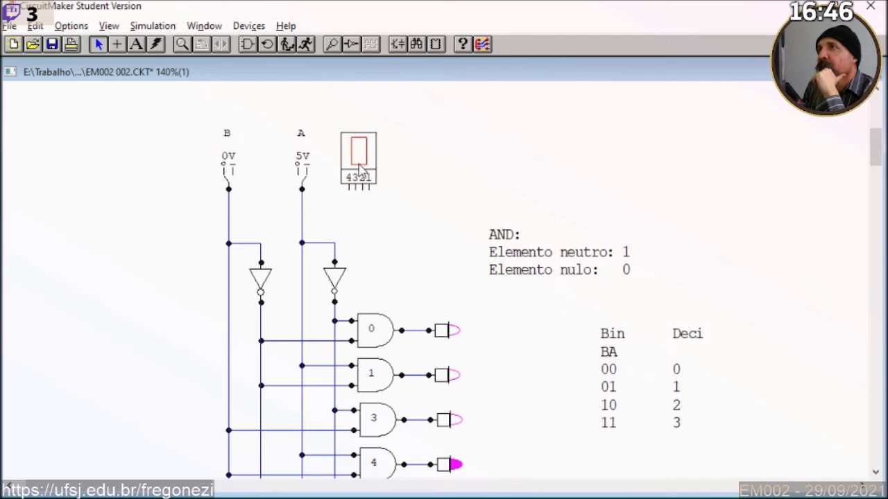
pyautogui.click(364, 182)
# Wire the hex display's pin 1 to the A line and pin 2 to the B line, above the inverter branches
pyautogui.click(117, 44)
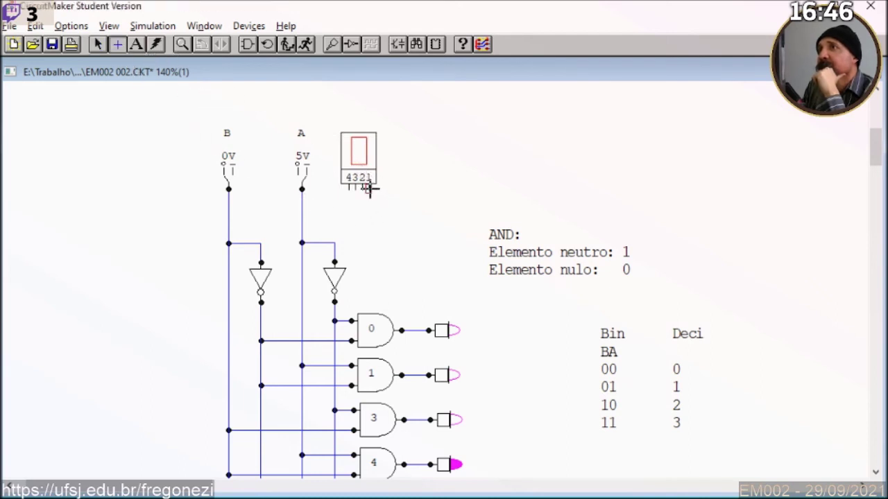
pyautogui.moveTo(368, 188); pyautogui.dragTo(301, 224)
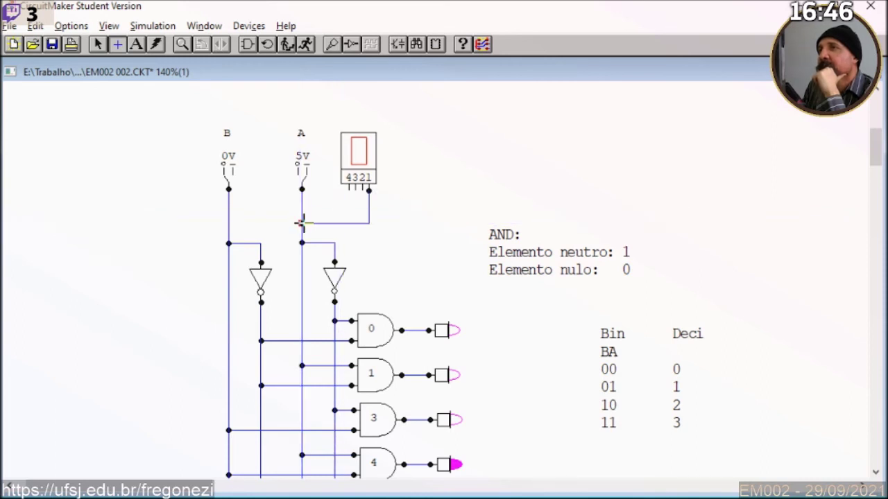
pyautogui.moveTo(362, 191); pyautogui.dragTo(228, 218)
pyautogui.click(97, 44)
# Simulate the decoder with the hex display for BA inputs 00, 01, 10 and 11, and save the circuit after stopping
pyautogui.click(301, 182)
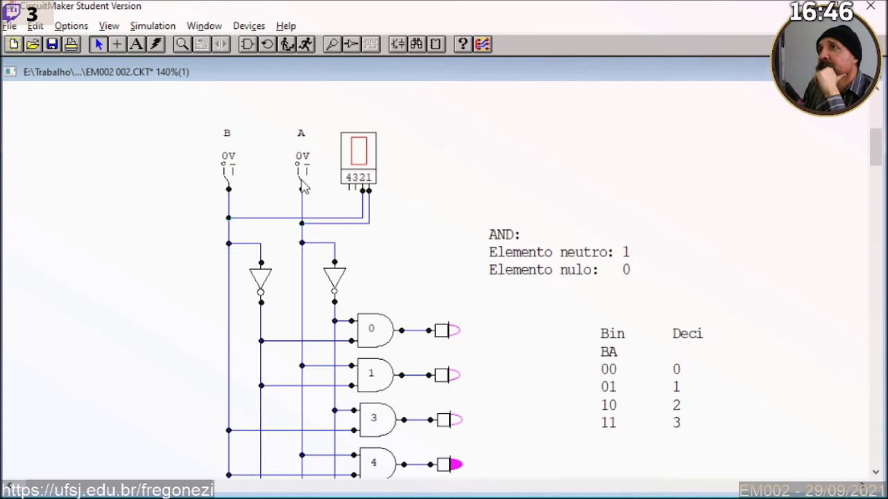
pyautogui.moveTo(876, 147)
pyautogui.mouseDown()
pyautogui.moveTo(875, 156)
pyautogui.moveTo(874, 146)
pyautogui.mouseUp()
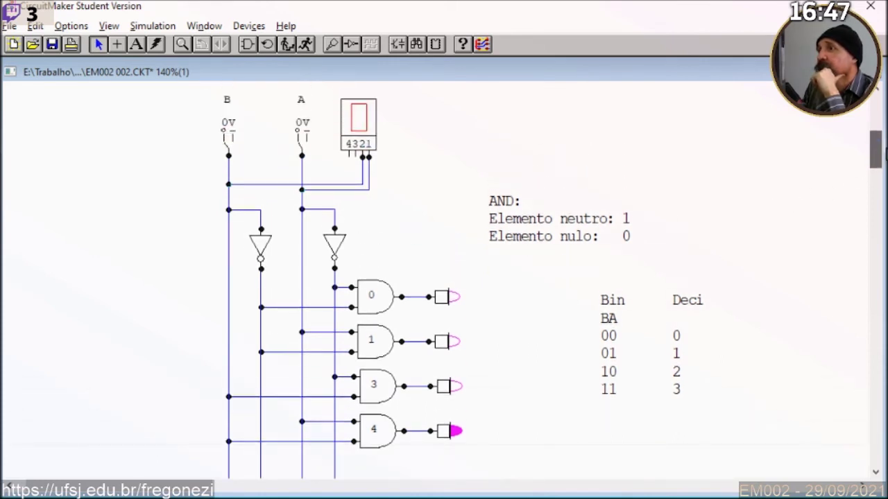
pyautogui.click(306, 44)
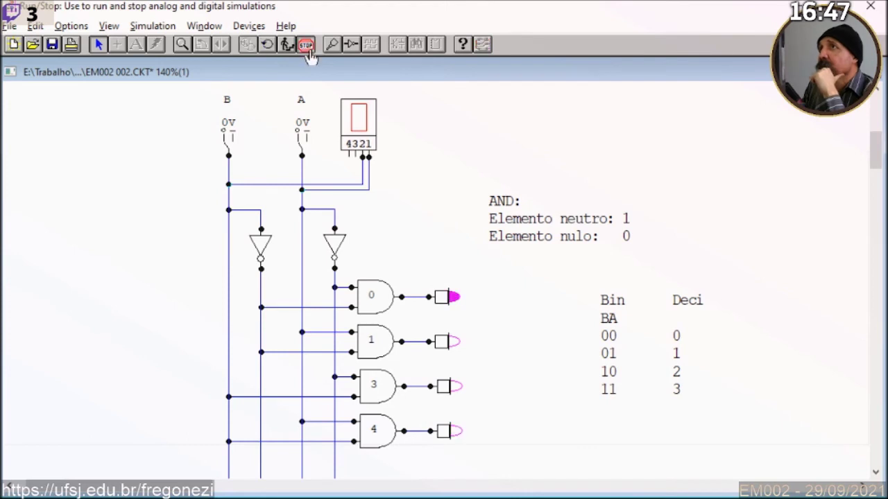
pyautogui.click(303, 140)
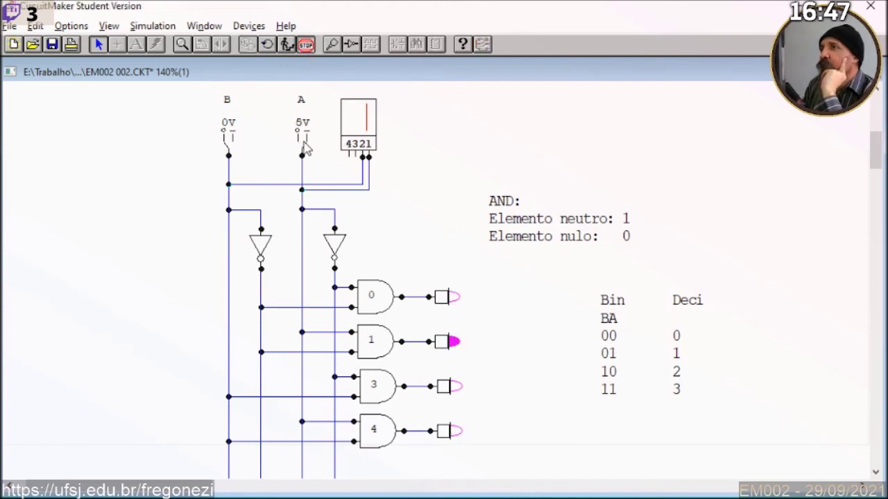
pyautogui.click(304, 142)
pyautogui.click(231, 145)
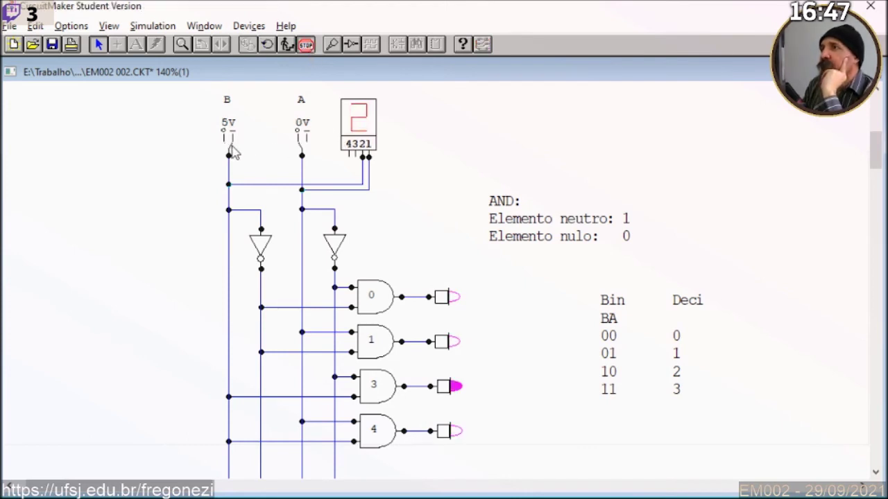
pyautogui.click(303, 145)
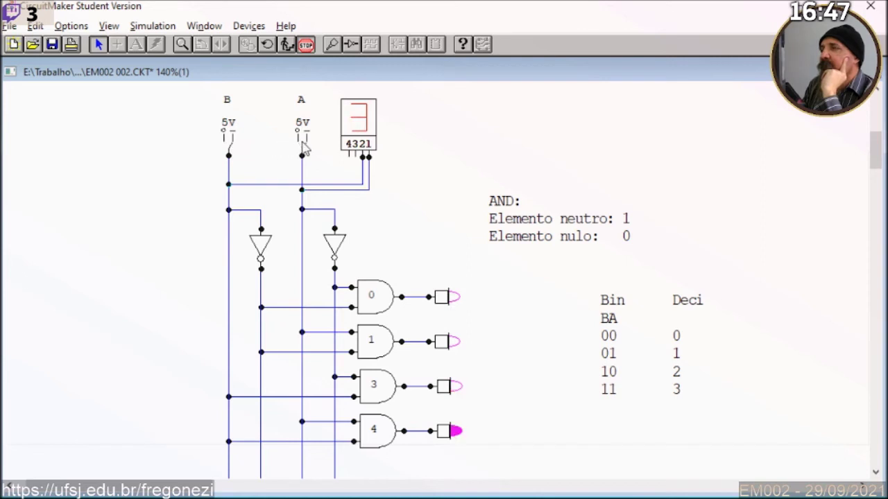
pyautogui.click(306, 45)
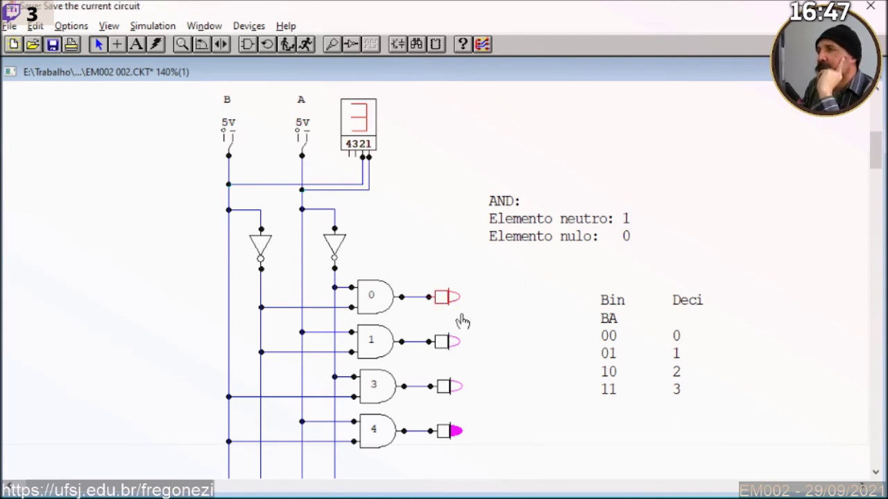
pyautogui.hotkey('ctrl', 's')
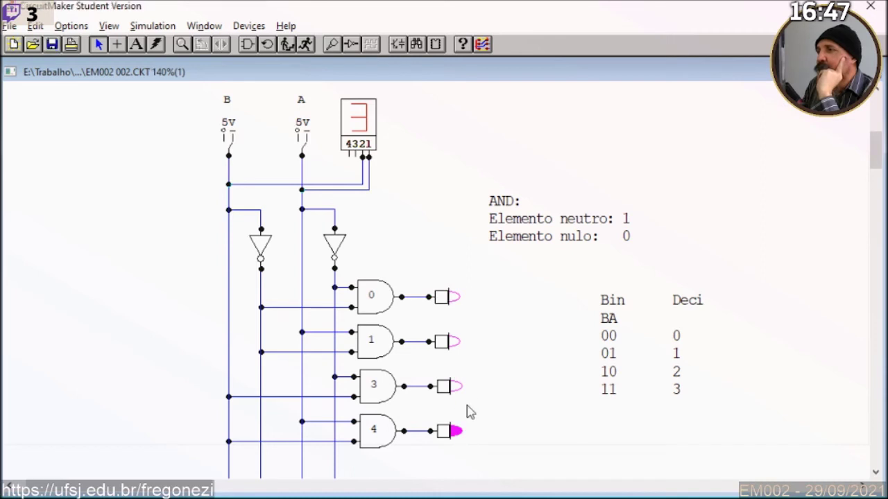
# Hide the designation of the logic display at gate 0's output and give it the visible description Out 0
pyautogui.doubleClick(448, 304)
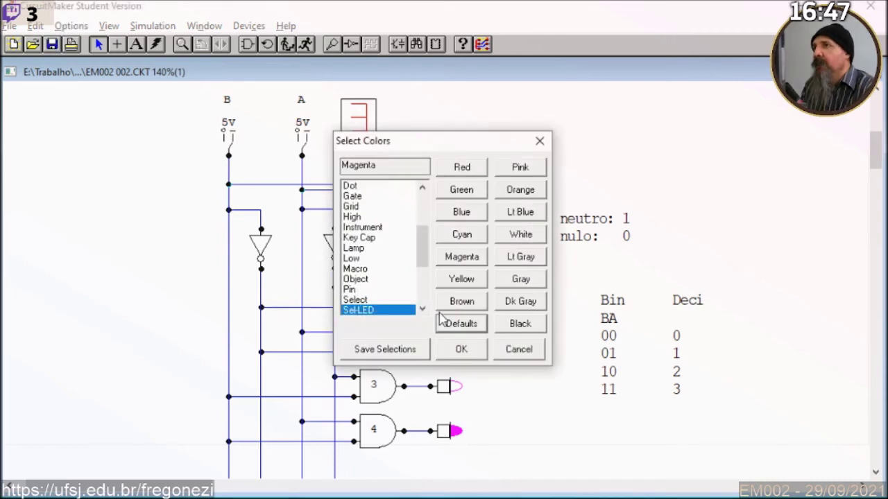
pyautogui.click(539, 140)
pyautogui.rightClick(444, 297)
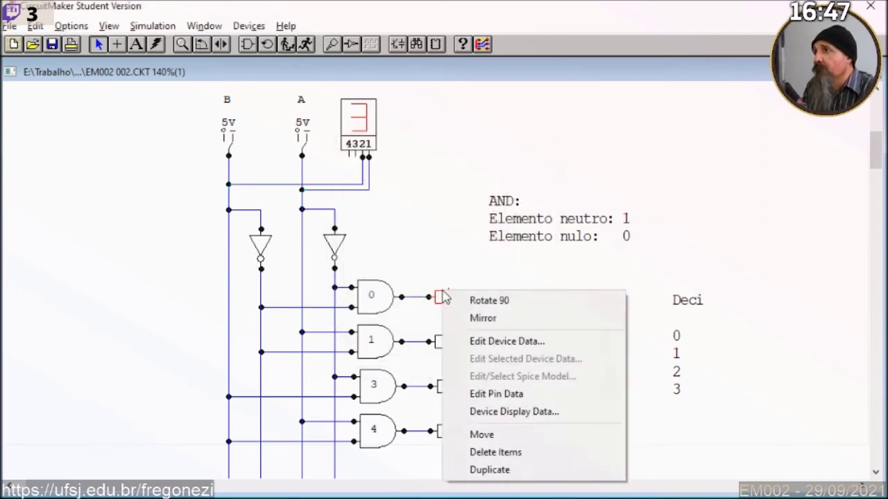
pyautogui.click(507, 342)
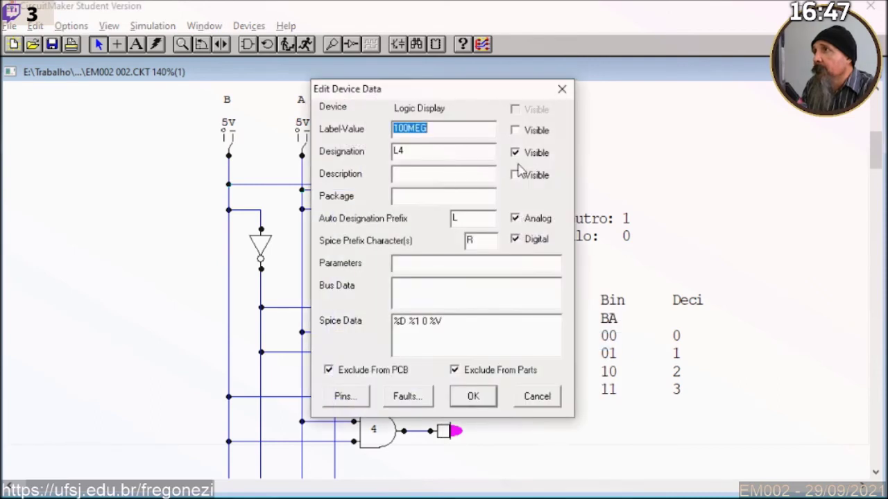
pyautogui.click(514, 153)
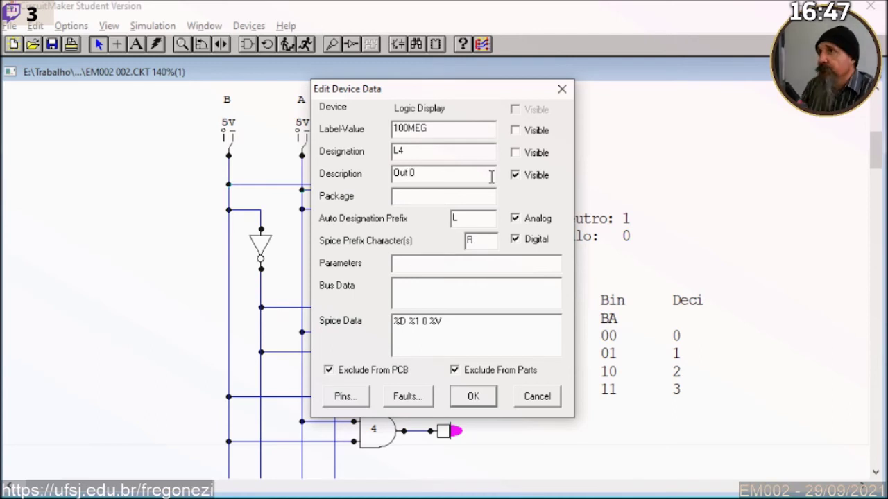
pyautogui.click(467, 396)
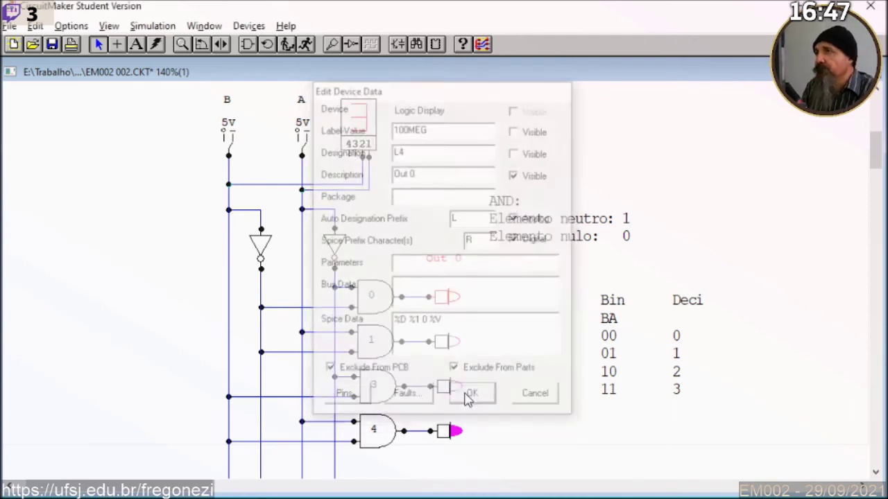
pyautogui.rightClick(431, 264)
pyautogui.click(428, 234)
# Change the description of gate 0's logic display to Out0 and position the label directly beside the display
pyautogui.rightClick(456, 305)
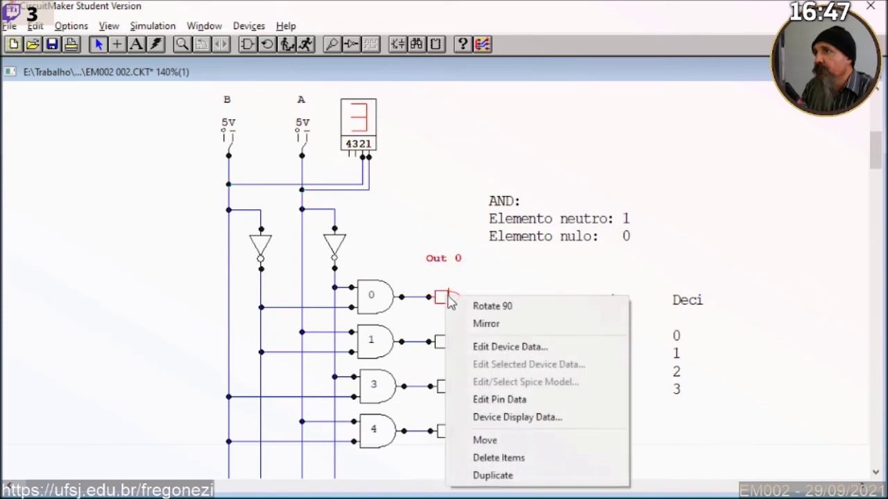
pyautogui.click(485, 345)
pyautogui.click(407, 172)
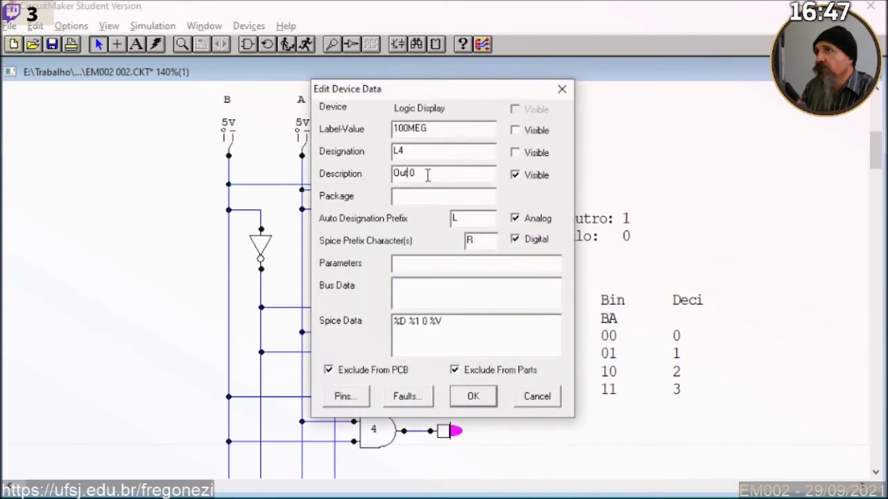
pyautogui.click(479, 397)
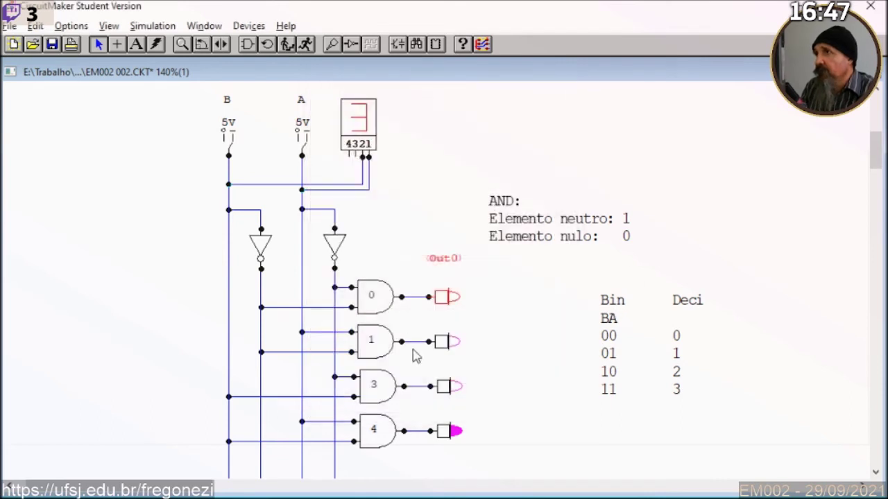
pyautogui.moveTo(435, 266); pyautogui.dragTo(473, 301)
pyautogui.click(444, 233)
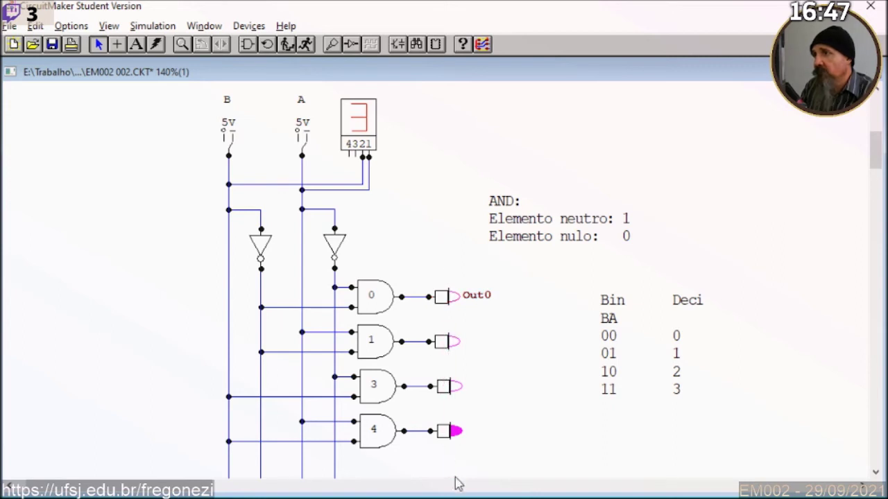
# Replace the logic displays at gates 1, 3 and 4 with copies of the Out0 display from gate 0
pyautogui.moveTo(438, 328); pyautogui.dragTo(491, 456)
pyautogui.press('Delete')
pyautogui.click(446, 299)
pyautogui.keyDown('ctrl'); pyautogui.moveTo(447, 303); pyautogui.dragTo(443, 384); pyautogui.keyUp('ctrl')
pyautogui.keyDown('ctrl'); pyautogui.moveTo(444, 383); pyautogui.dragTo(446, 430); pyautogui.keyUp('ctrl')
pyautogui.click(444, 342)
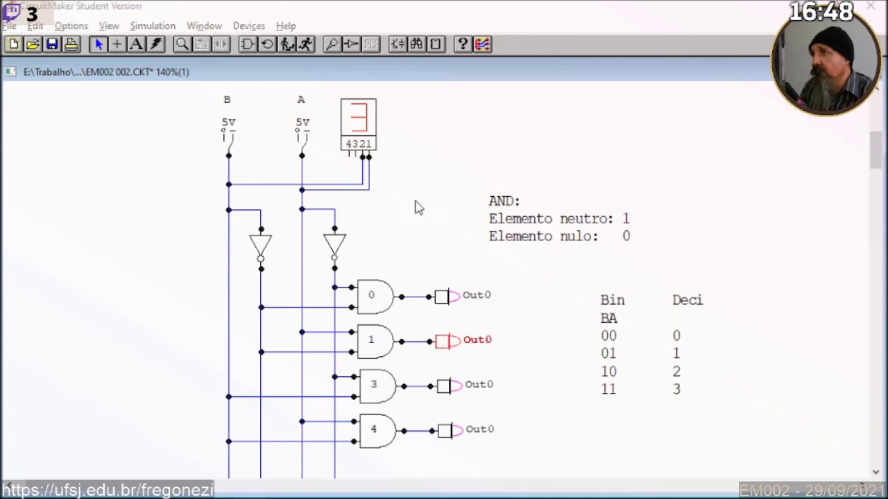
# Change the description of the logic display at gate 1's output to Out1
pyautogui.hotkey('alt', 'o')
pyautogui.press('c')
pyautogui.click(540, 141)
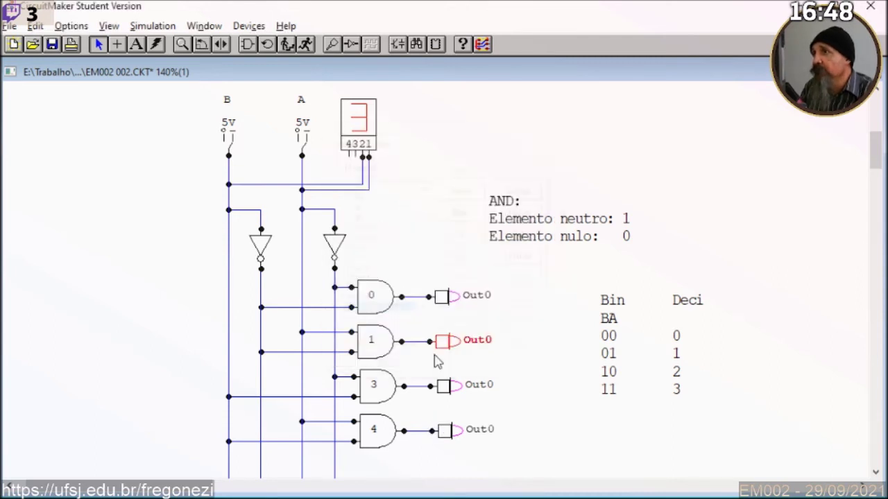
pyautogui.rightClick(440, 349)
pyautogui.click(477, 207)
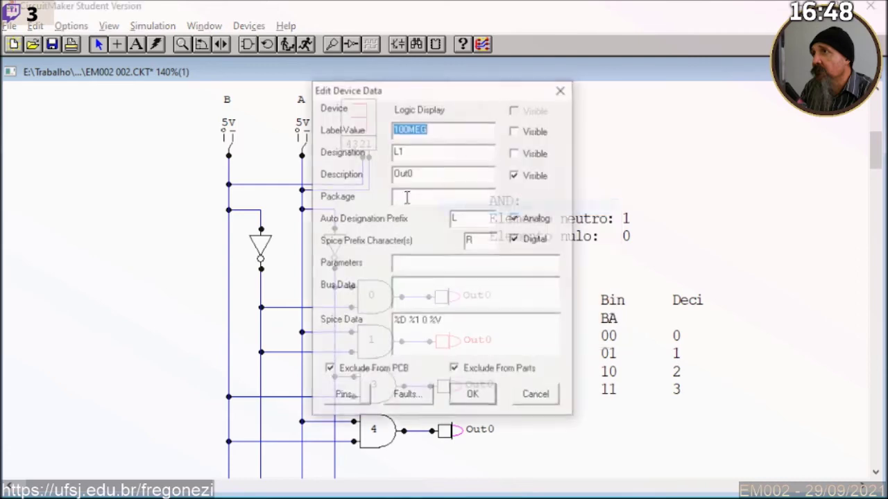
pyautogui.moveTo(415, 175); pyautogui.dragTo(409, 177)
pyautogui.write('1')
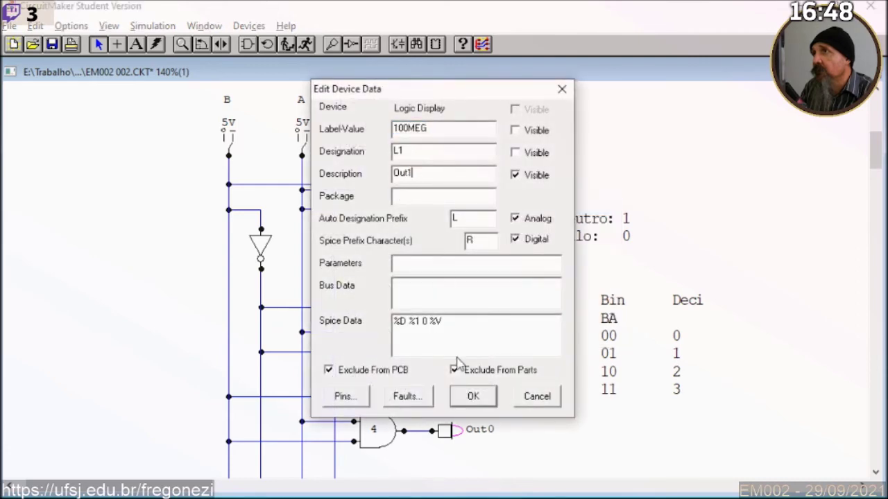
pyautogui.click(472, 396)
# Change the description of the logic display at gate 3's output to Out2
pyautogui.rightClick(454, 387)
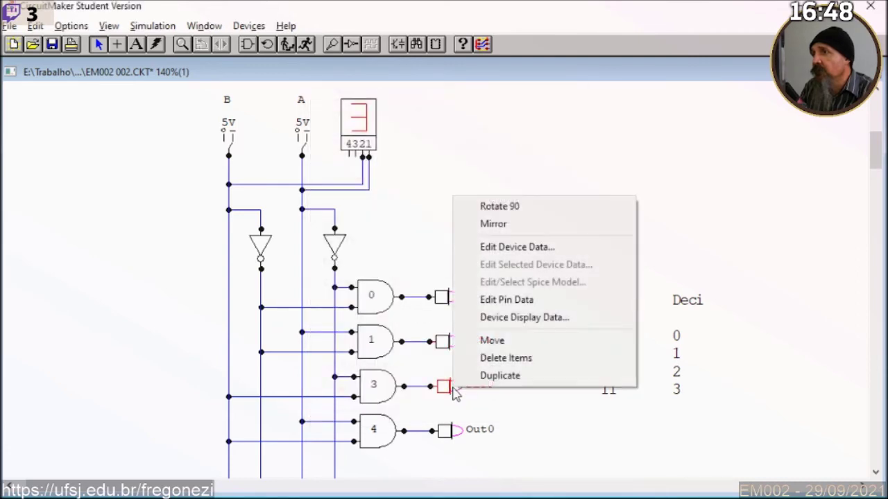
pyautogui.click(479, 246)
pyautogui.moveTo(418, 174); pyautogui.dragTo(407, 176)
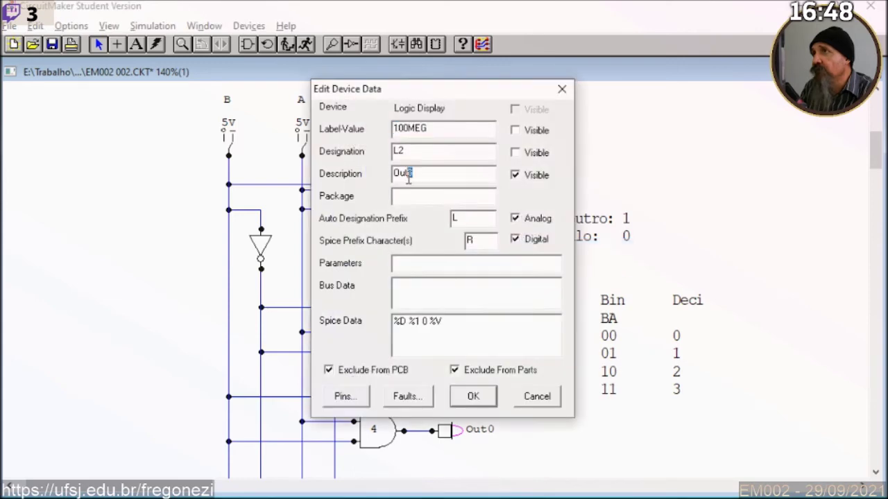
pyautogui.write('2')
pyautogui.click(475, 395)
# Change the description of the logic display at gate 4's output to Out3
pyautogui.rightClick(447, 432)
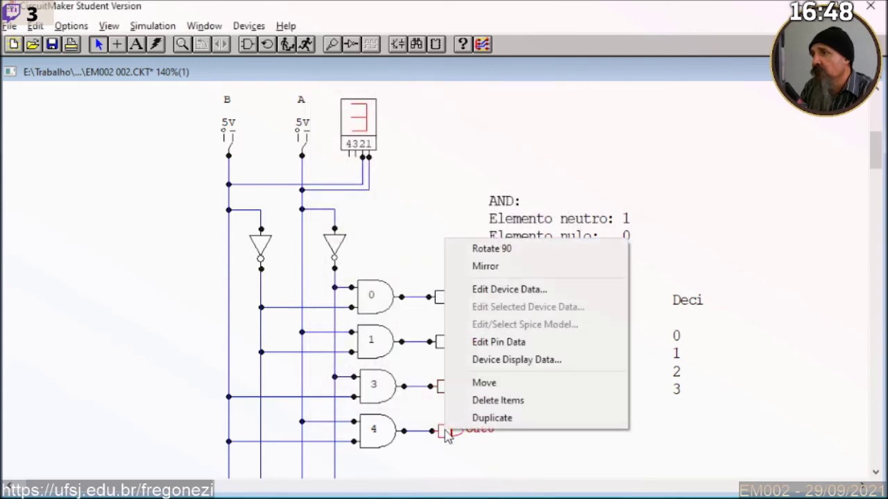
pyautogui.click(477, 287)
pyautogui.moveTo(418, 174); pyautogui.dragTo(408, 175)
pyautogui.write('3')
pyautogui.click(474, 395)
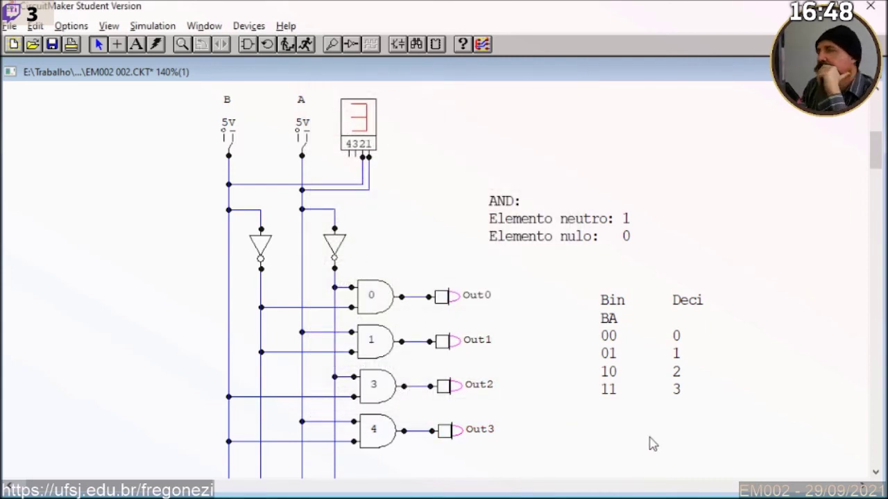
# Simulate the labelled decoder for BA inputs 10, 11, 01 and 00, and stop the simulation
pyautogui.click(305, 44)
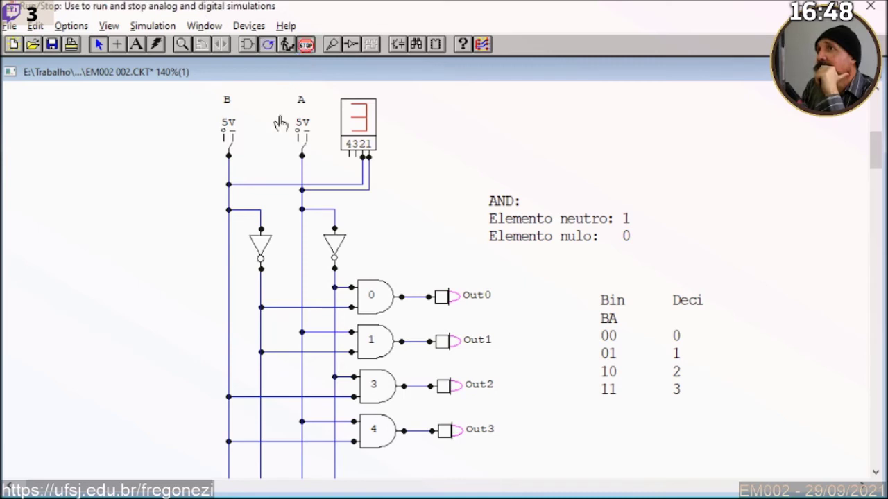
pyautogui.click(301, 143)
pyautogui.click(301, 143)
pyautogui.click(229, 144)
pyautogui.click(303, 146)
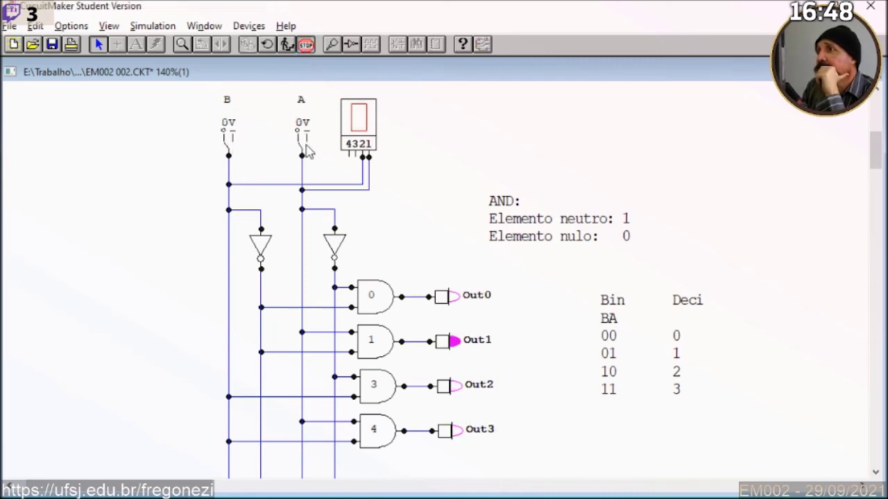
pyautogui.click(306, 43)
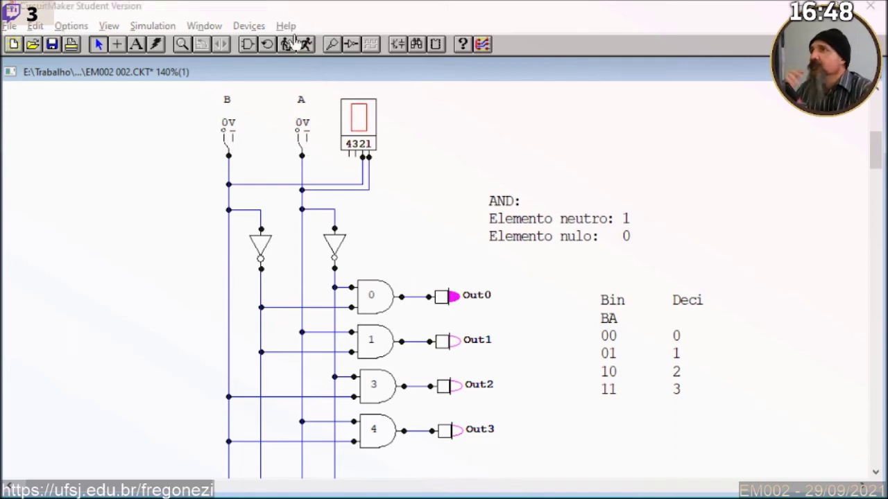
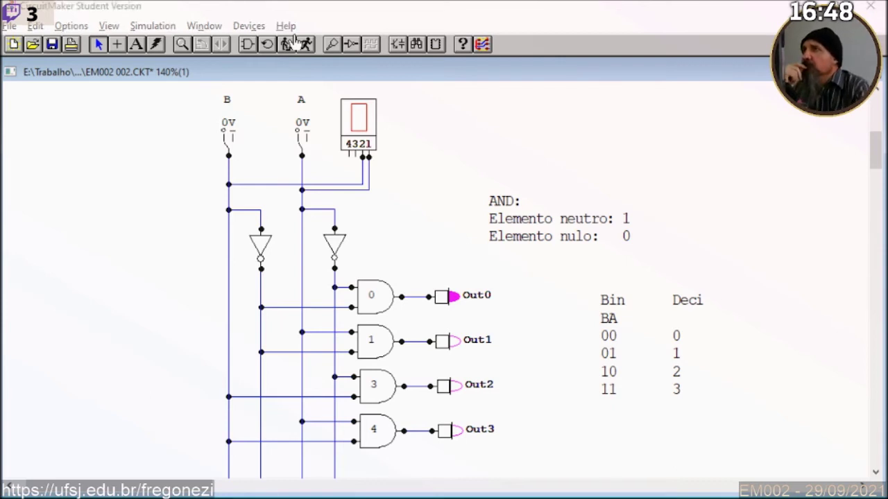
# Move the AND notes up beside the hex display and the Bin/Deci table up beside those notes
pyautogui.click(544, 237)
pyautogui.moveTo(544, 237); pyautogui.dragTo(493, 154)
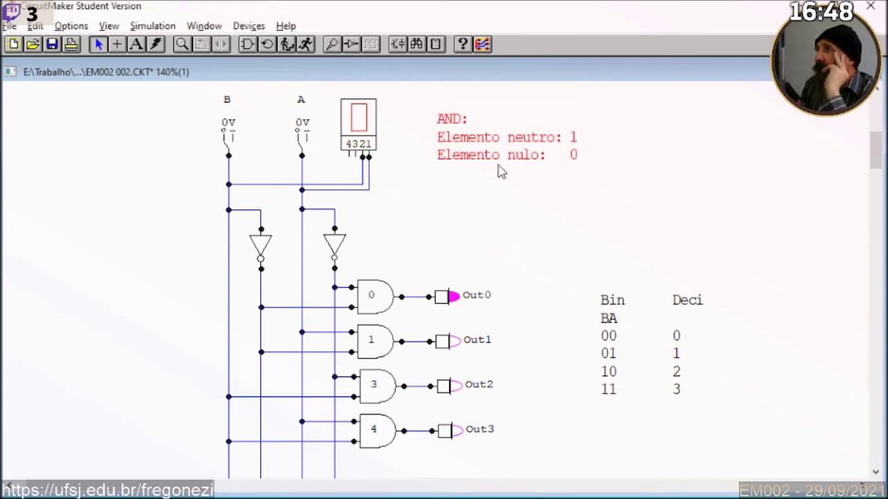
pyautogui.click(607, 335)
pyautogui.moveTo(608, 336); pyautogui.dragTo(619, 154)
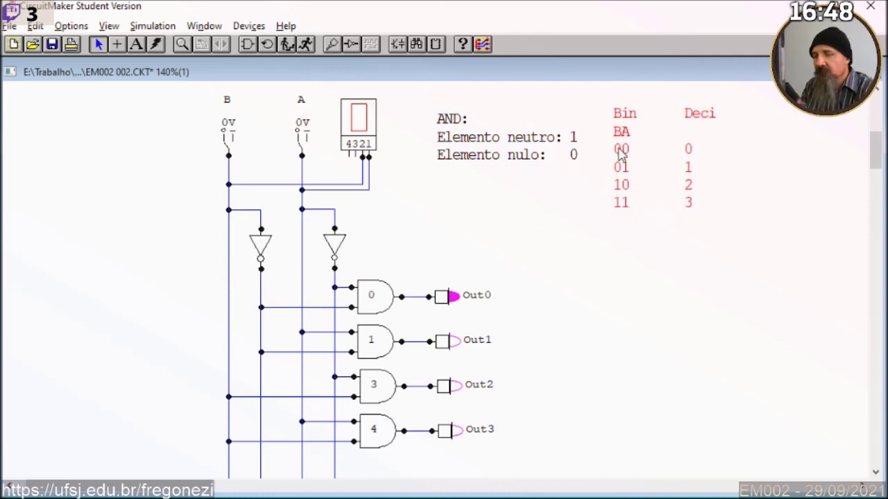
pyautogui.click(609, 279)
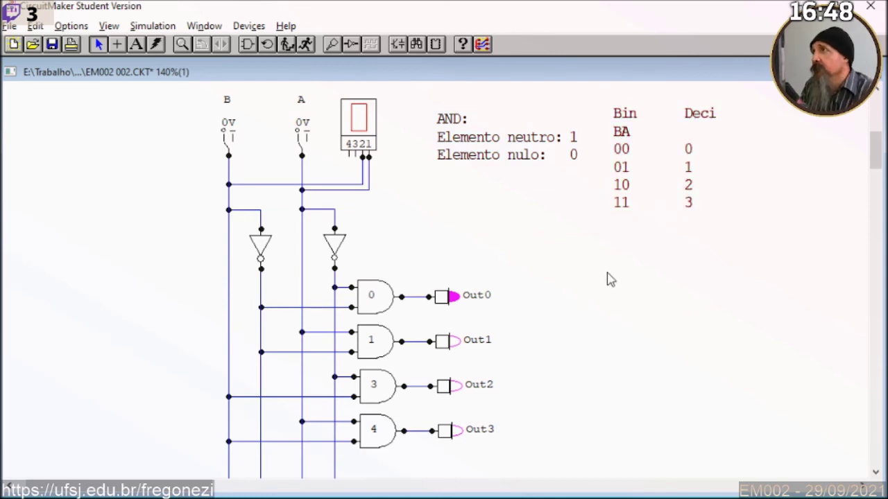
# Add an enlarged text box below the notes, beside the outputs, and enter the equation Out0 = /B * /A
pyautogui.click(136, 44)
pyautogui.click(536, 258)
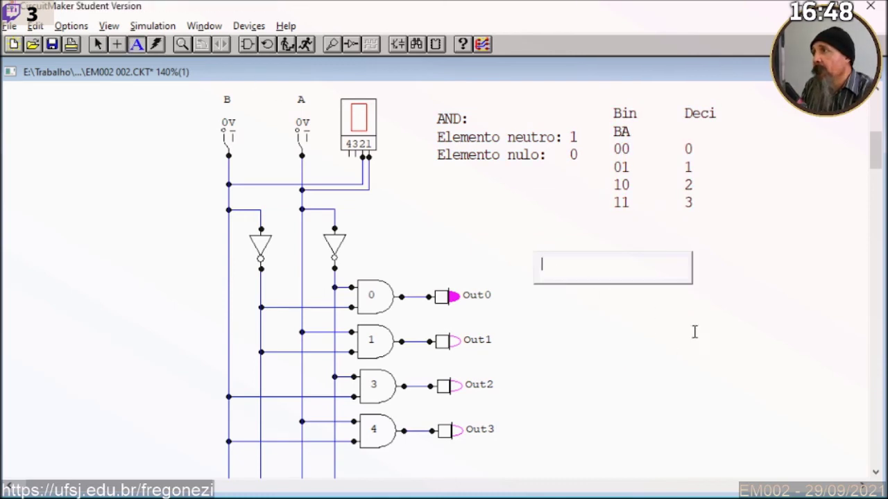
pyautogui.click(687, 282)
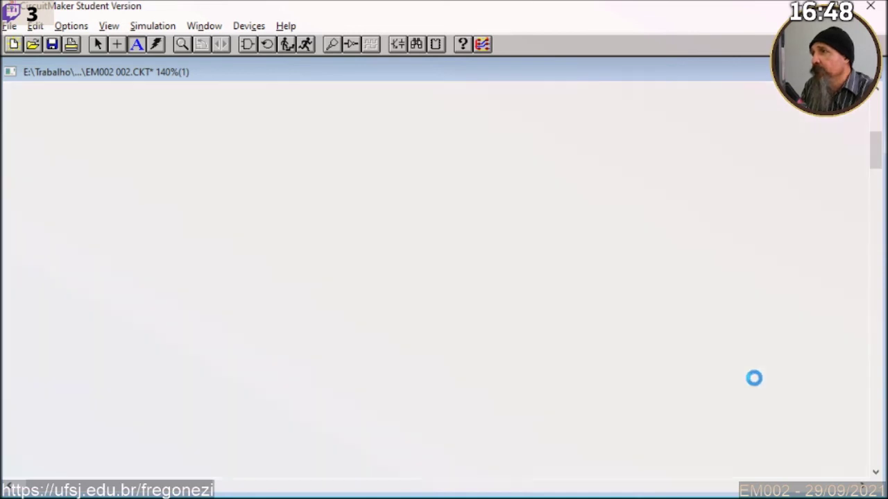
pyautogui.write('O')
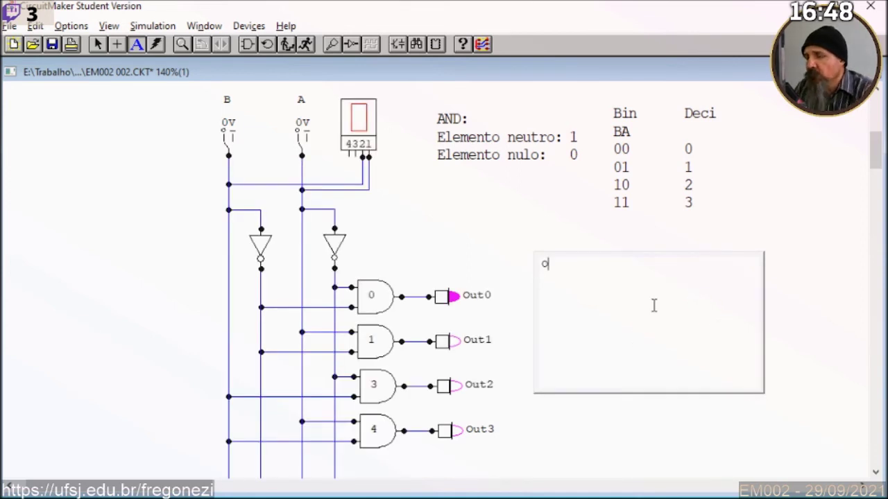
pyautogui.write('ut0 =')
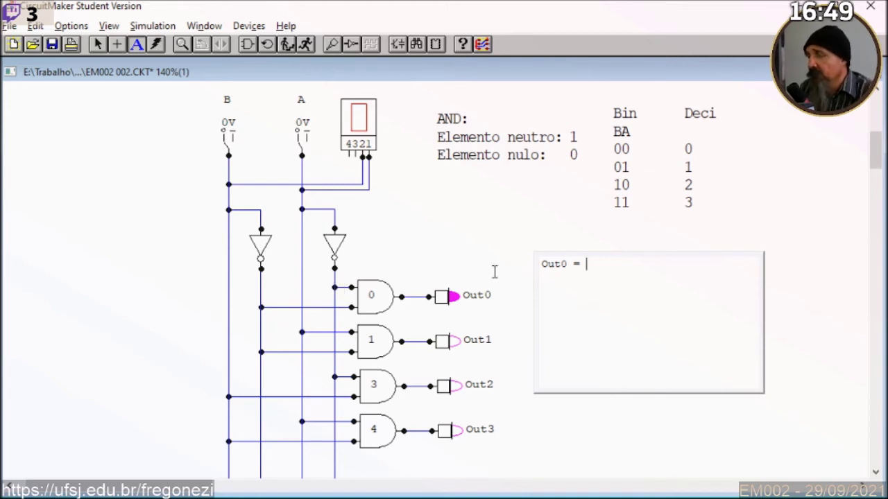
pyautogui.write('/B')
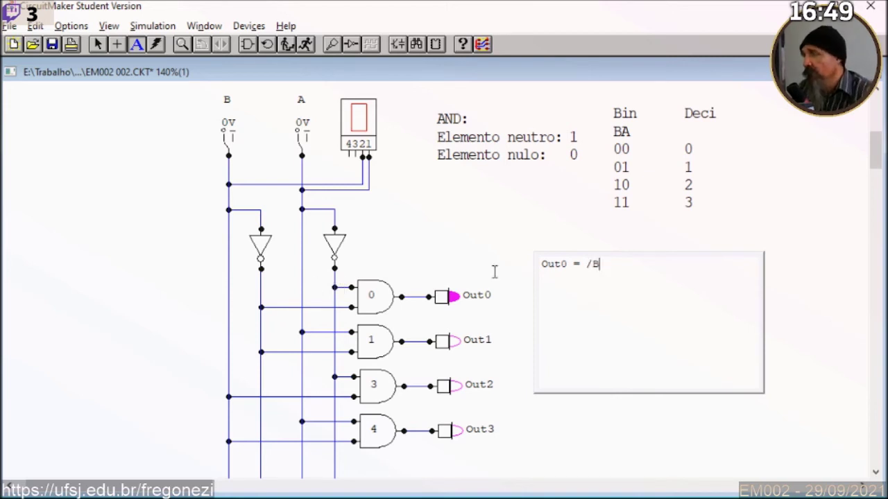
pyautogui.write(' * ')
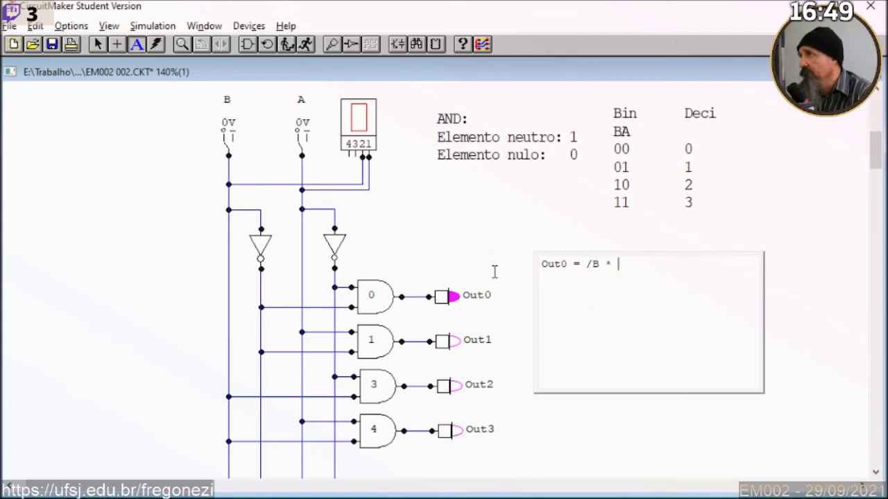
pyautogui.write('/A')
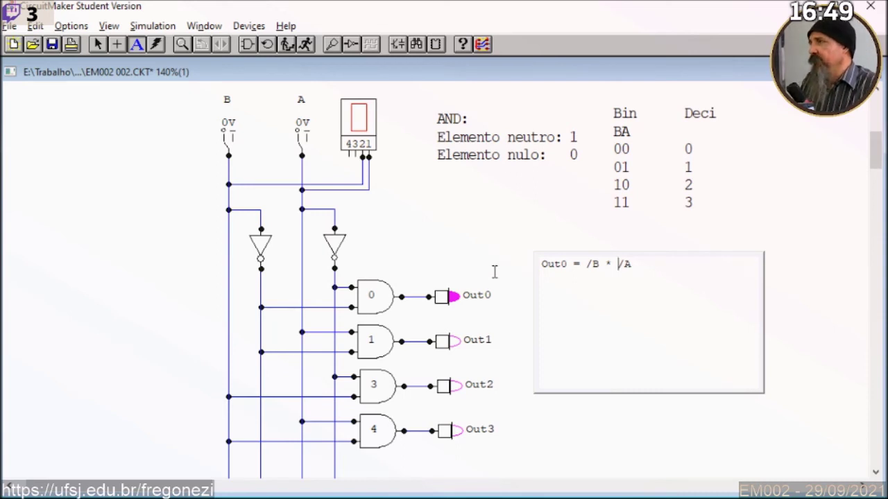
pyautogui.press('End')
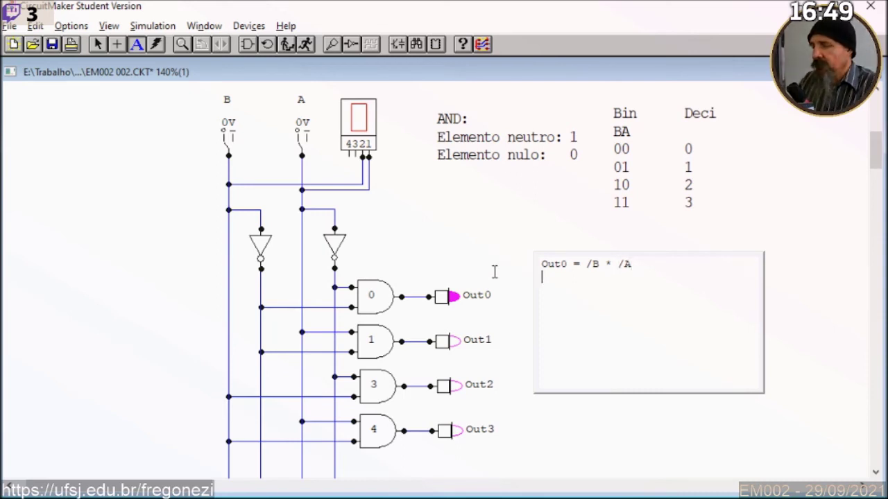
# Add the equation Out1 = /B * A on a new line of the text box
pyautogui.press('Return')
pyautogui.write('Out1')
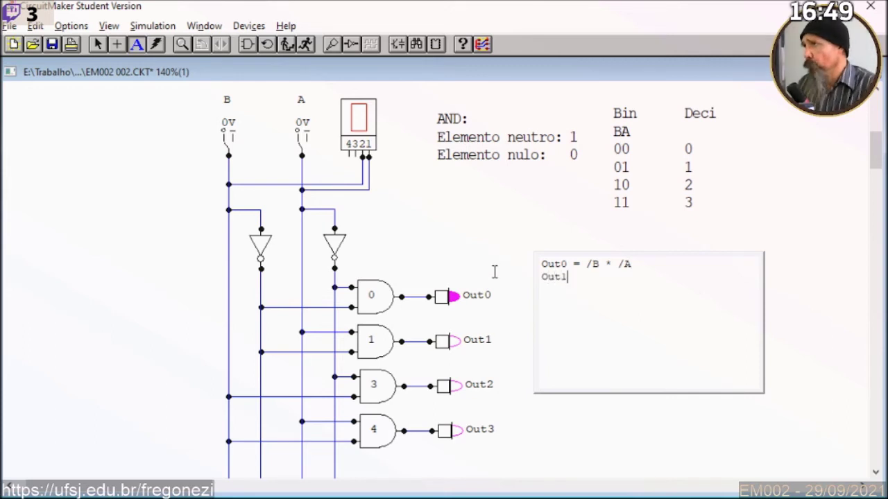
pyautogui.write(' =')
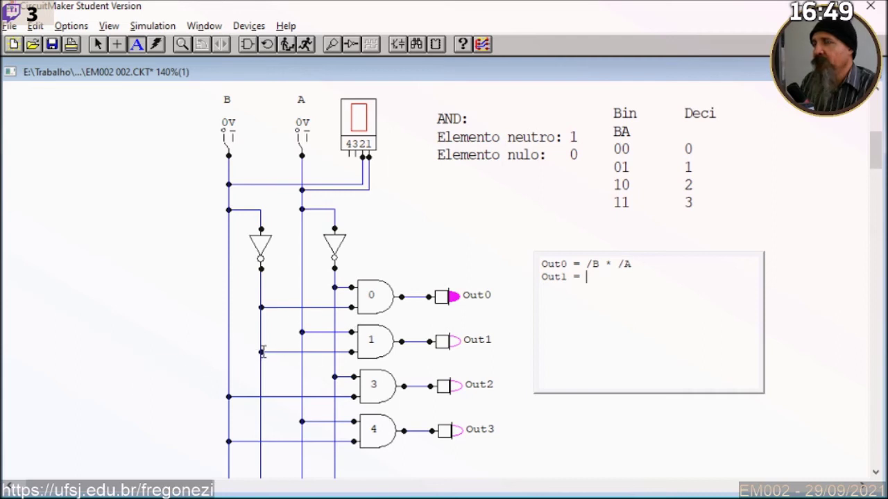
pyautogui.write('/')
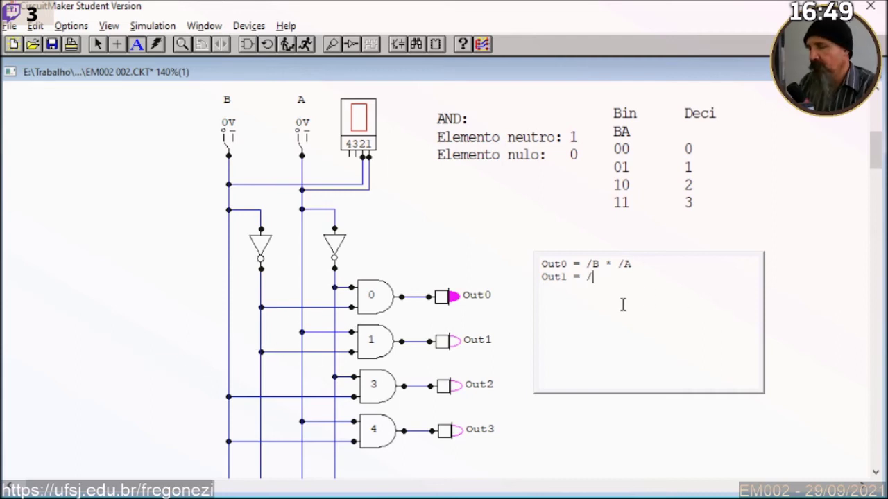
pyautogui.write('B * ')
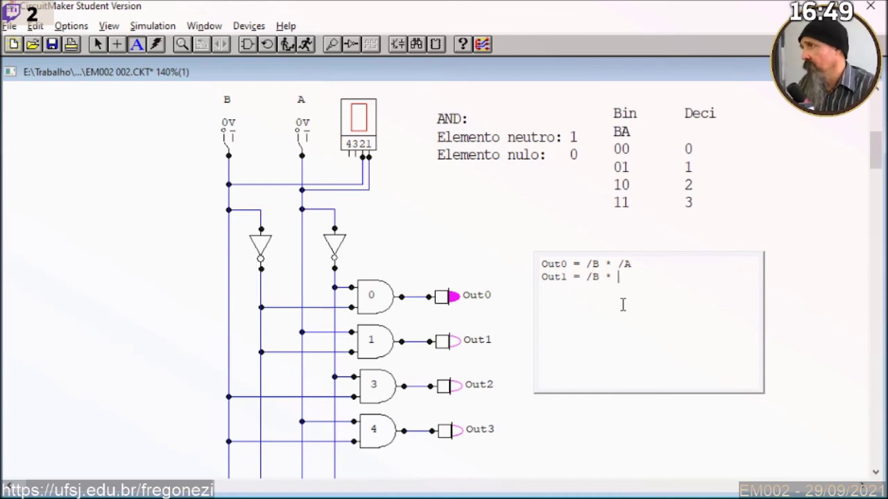
pyautogui.write('A ')
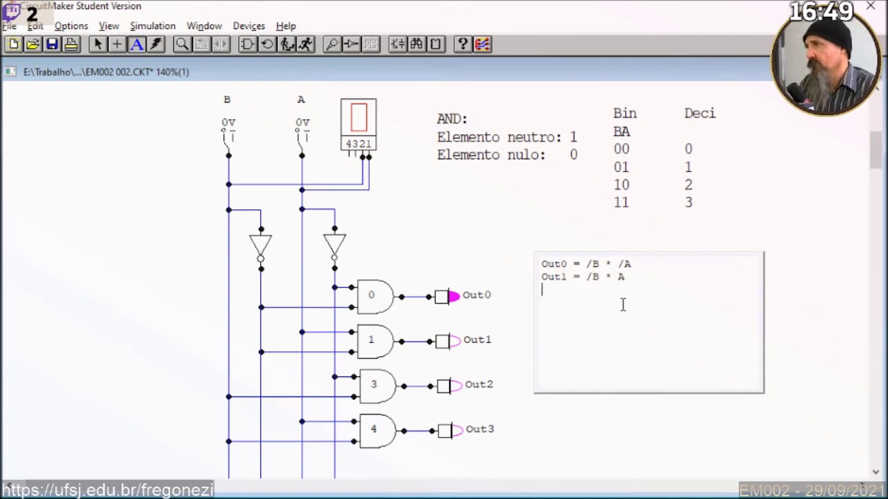
# Add the equations Out2 = B * /A and Out3 = B * A on separate lines of the text box
pyautogui.write('Out2 =')
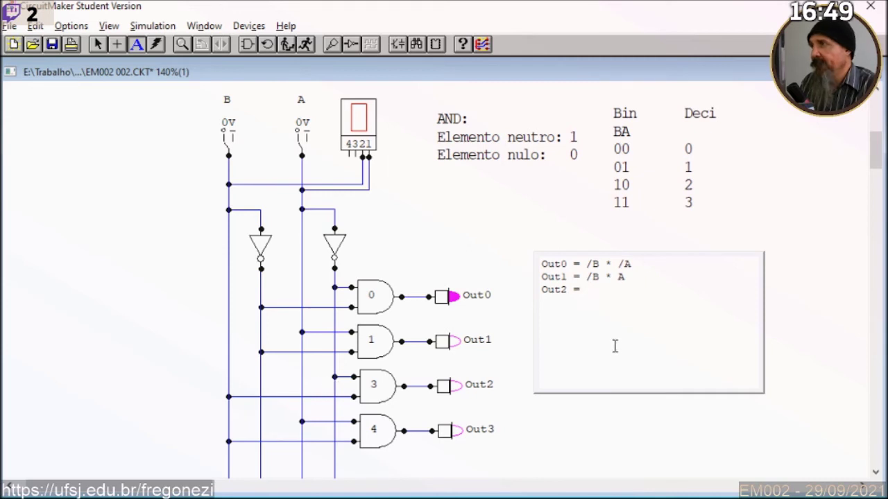
pyautogui.write('B * ')
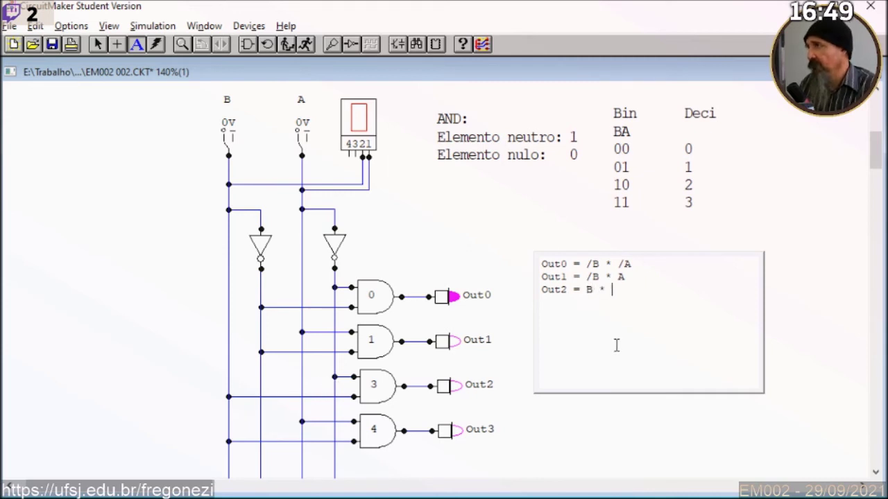
pyautogui.write('/A')
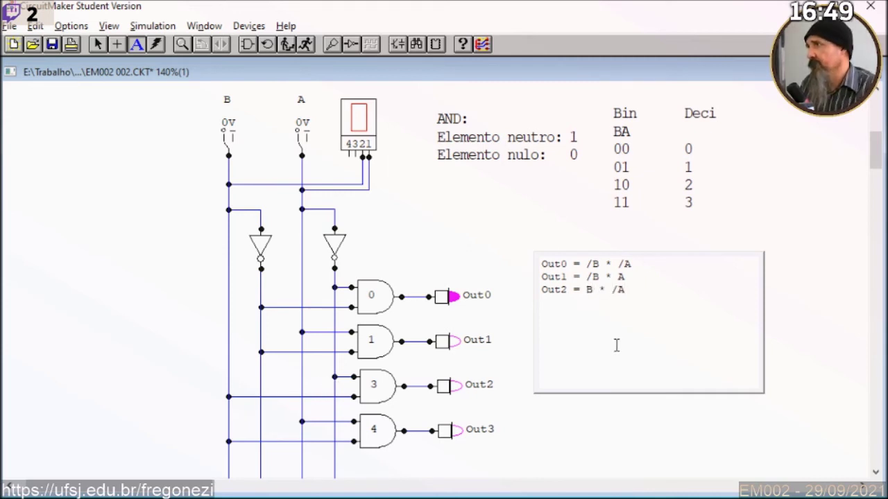
pyautogui.press('Return')
pyautogui.write('Out3 =')
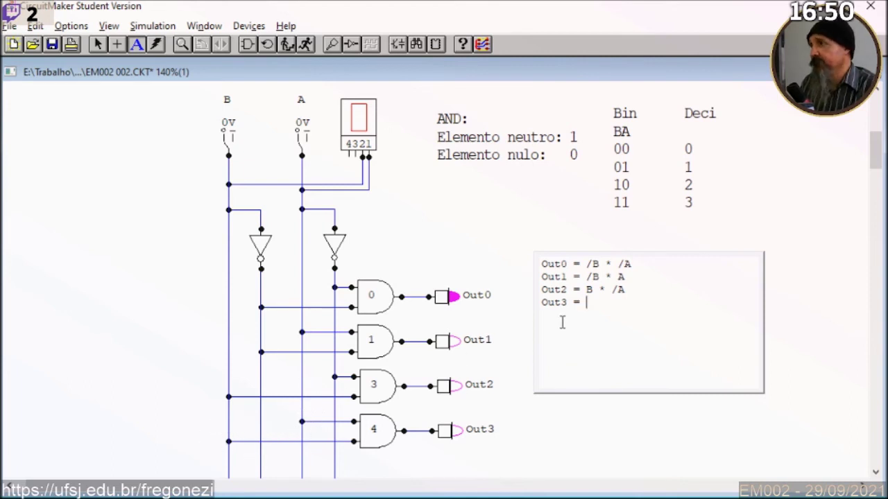
pyautogui.write('B')
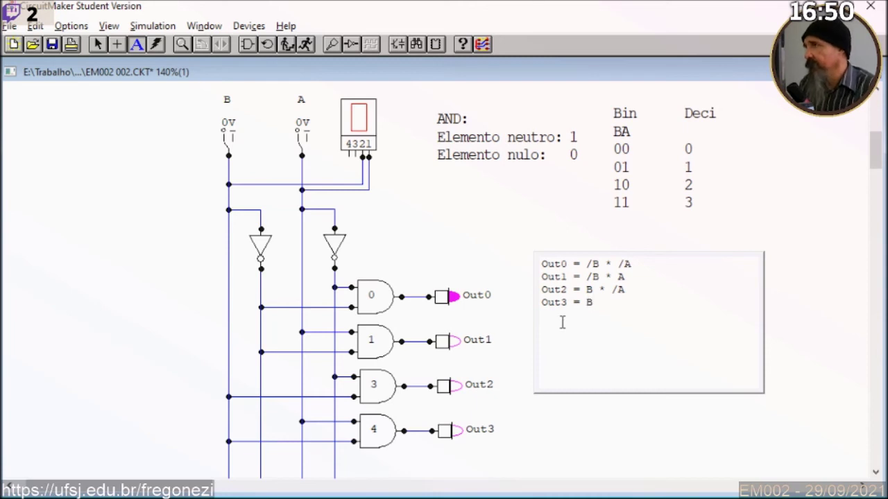
pyautogui.write(' *')
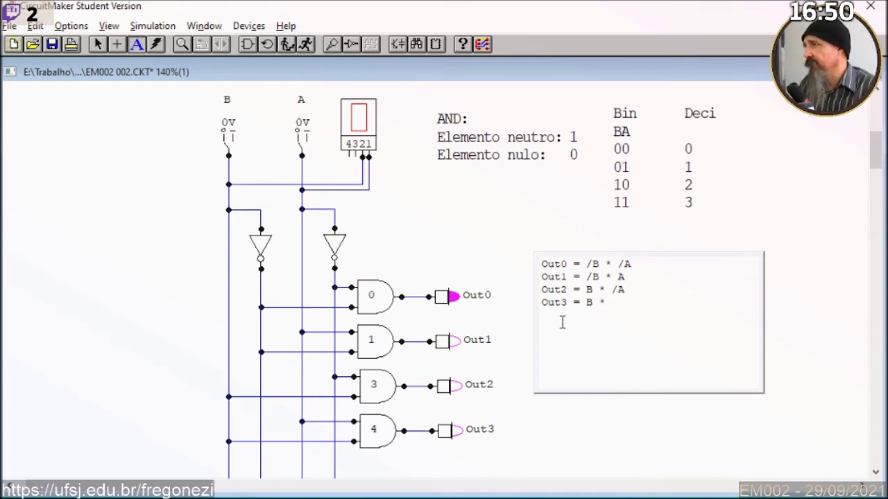
pyautogui.write(' A')
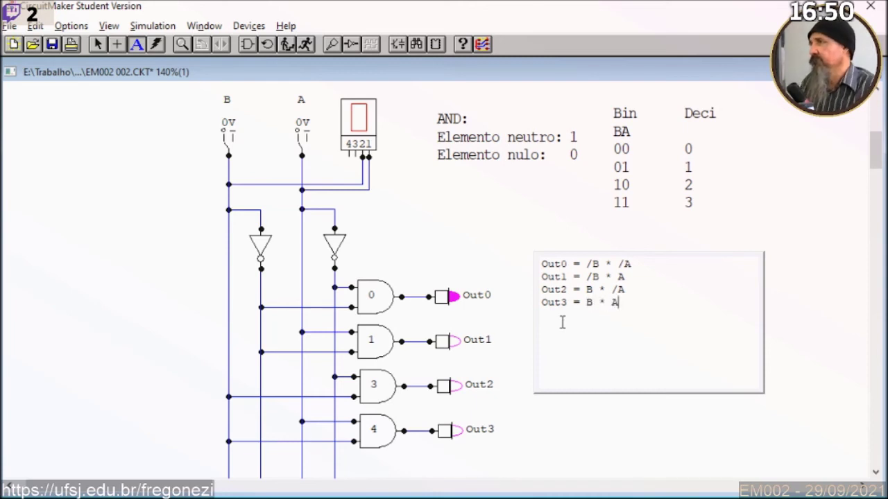
# Finish editing the Out0 to Out3 equations text, leaving no extra text on the schematic, and return to the selection tool
pyautogui.click(495, 220)
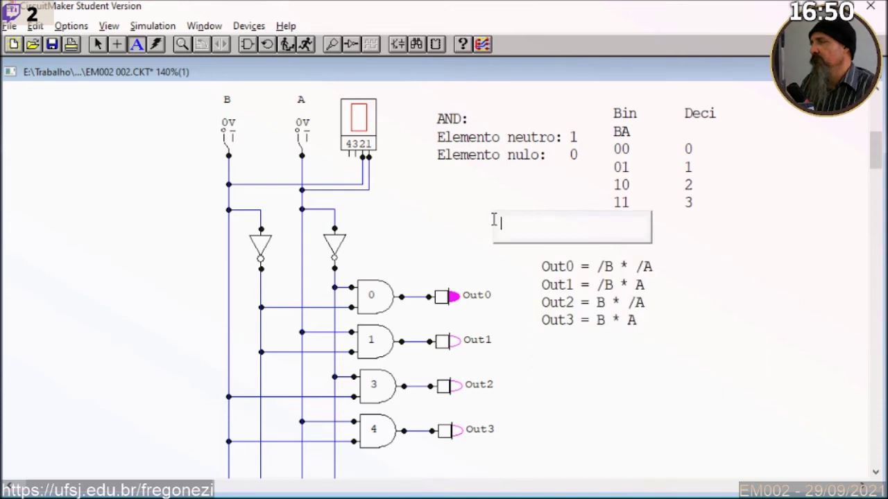
pyautogui.click(624, 369)
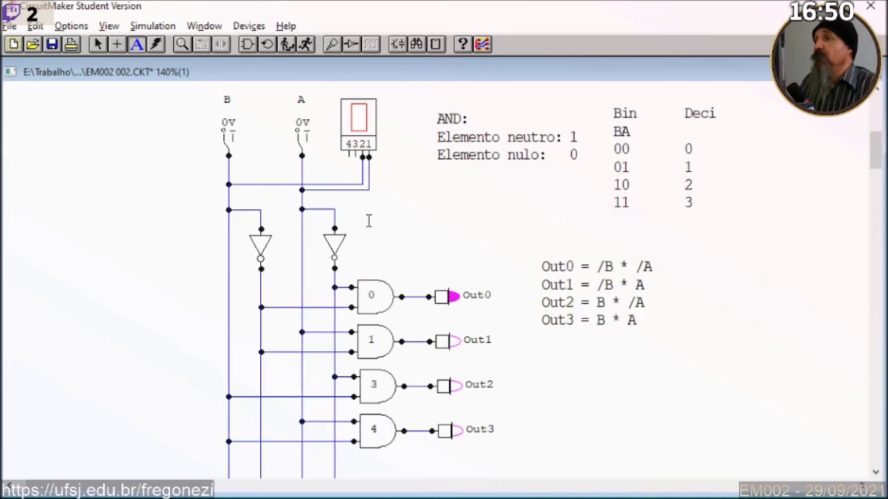
pyautogui.click(539, 266)
pyautogui.click(741, 293)
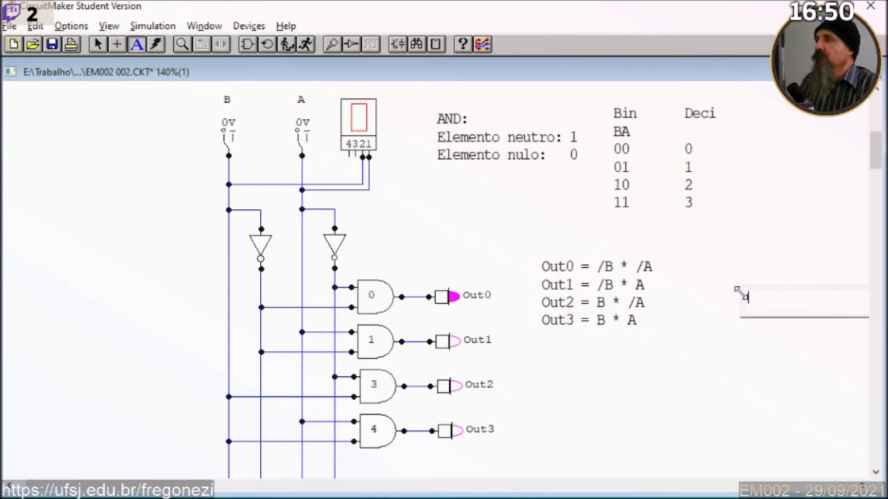
pyautogui.click(101, 45)
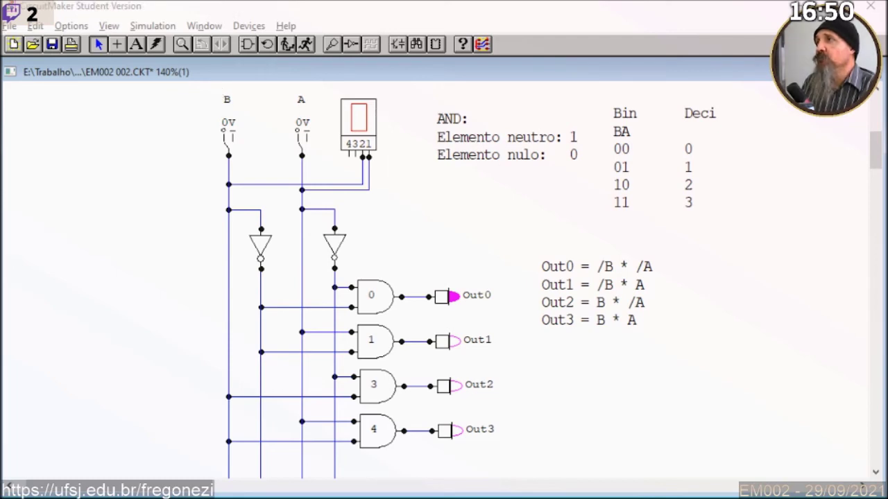
# Switch to Logisim and analyse the six-input AND circuit to examine its output expression, closing the analysis when done
pyautogui.hotkey('alt', 'Tab')
pyautogui.moveTo(337, 125); pyautogui.dragTo(398, 31)
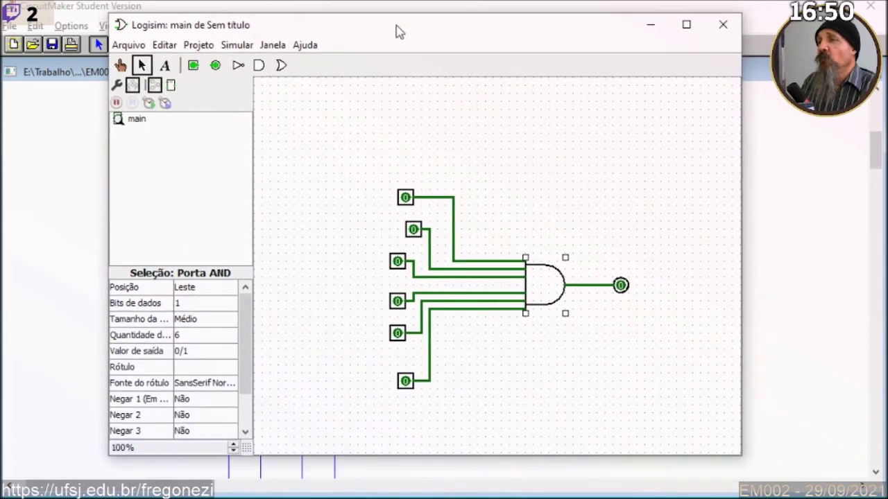
pyautogui.click(233, 46)
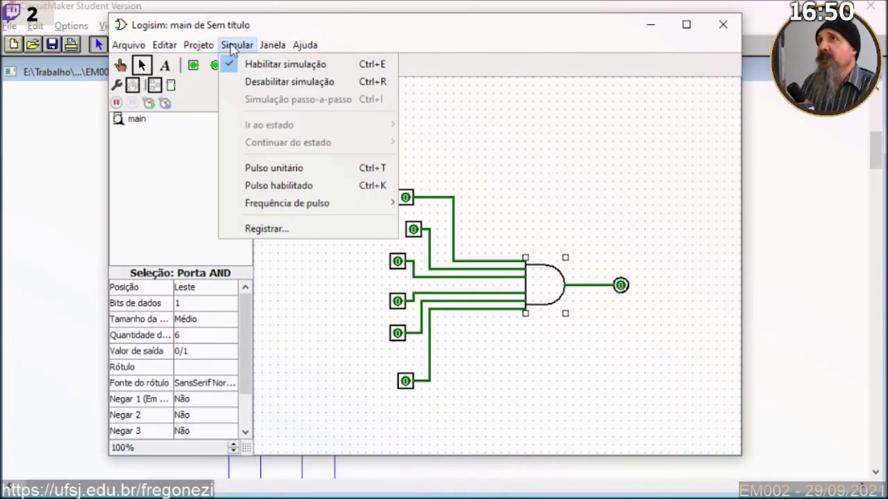
pyautogui.moveTo(202, 48)
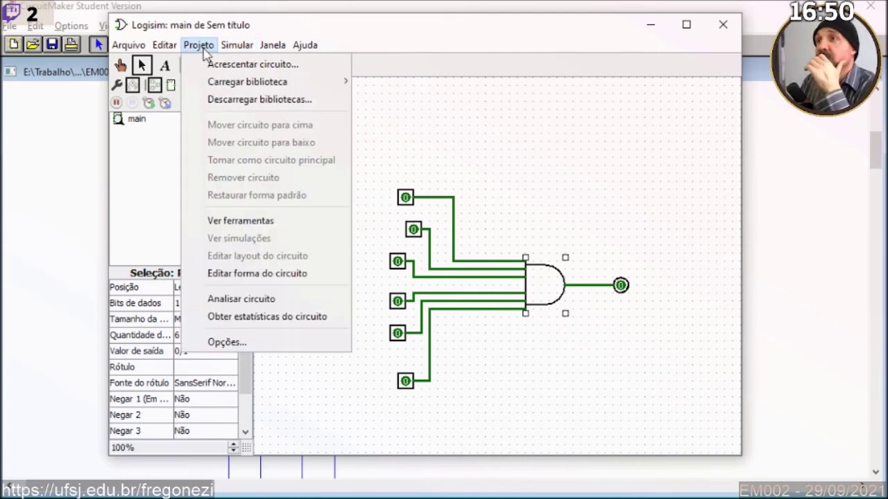
pyautogui.click(222, 299)
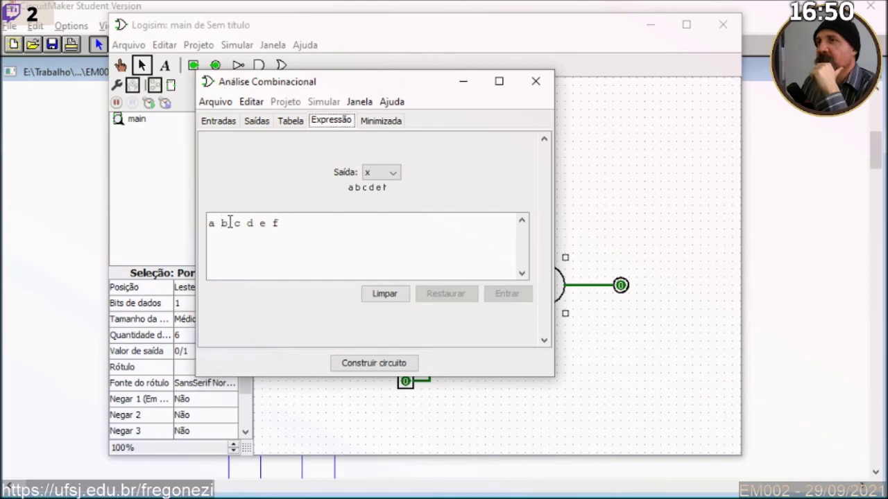
pyautogui.moveTo(230, 222); pyautogui.dragTo(236, 221)
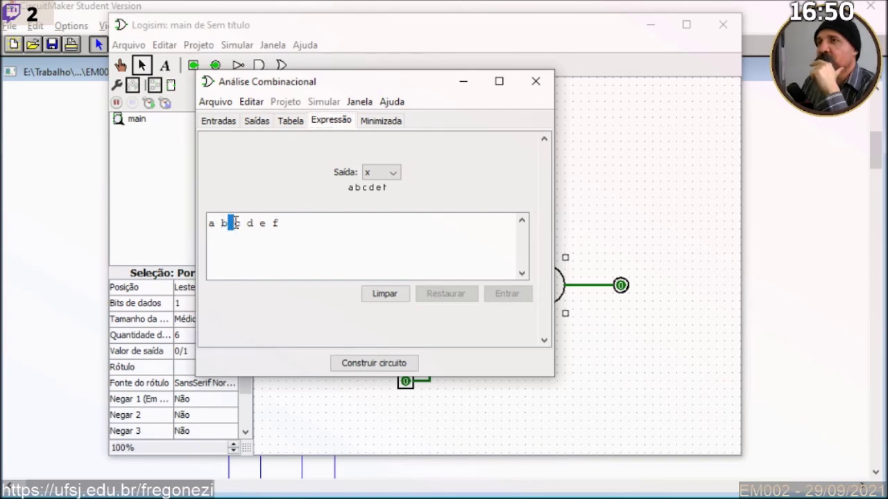
pyautogui.click(536, 82)
# Delete the whole six-input AND circuit and place a new AND gate with an OR gate to its lower right
pyautogui.moveTo(353, 134); pyautogui.dragTo(691, 429)
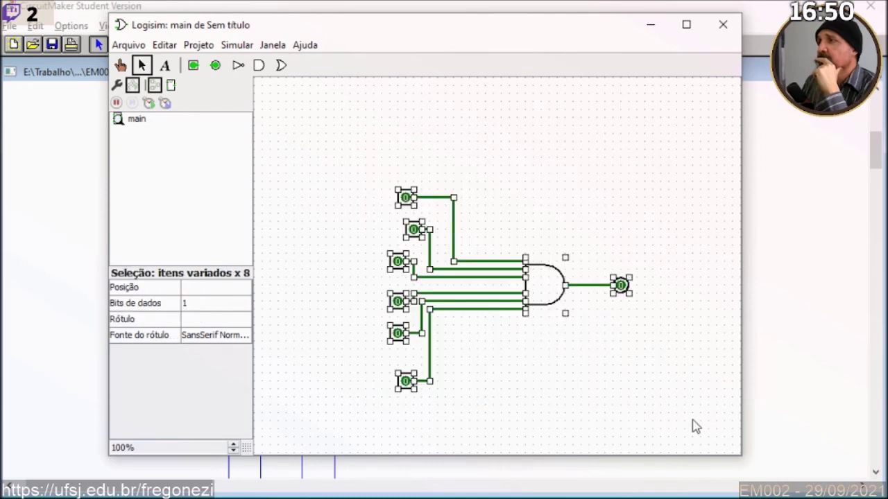
pyautogui.press('Delete')
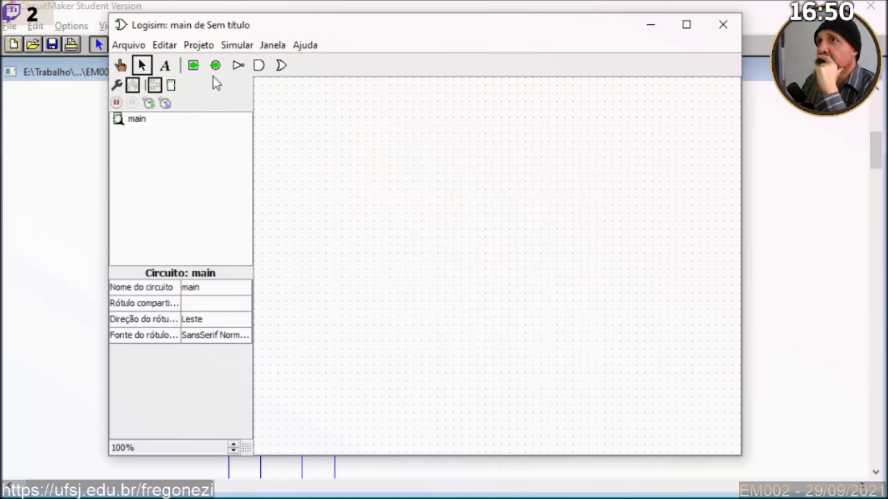
pyautogui.click(237, 66)
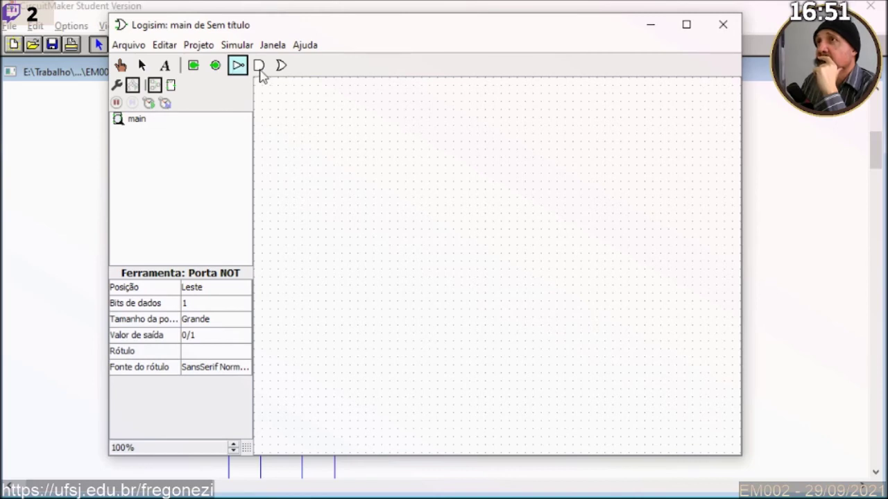
pyautogui.click(259, 66)
pyautogui.click(420, 219)
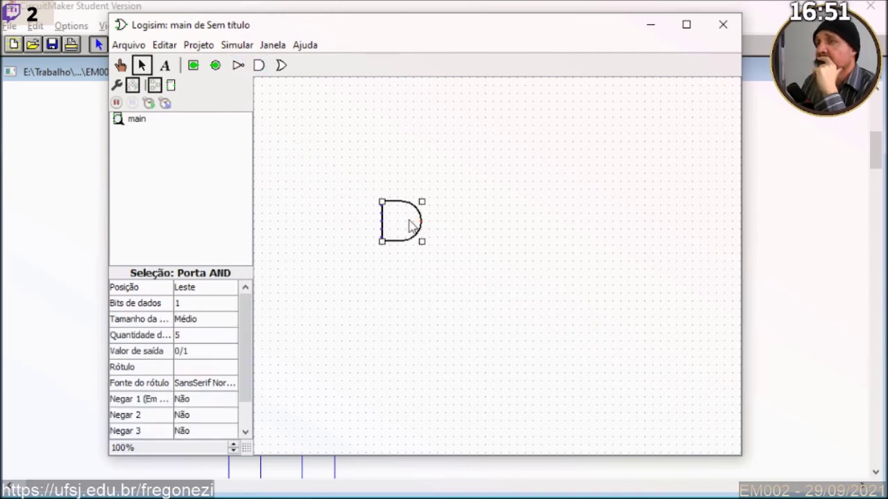
pyautogui.click(281, 65)
pyautogui.click(485, 253)
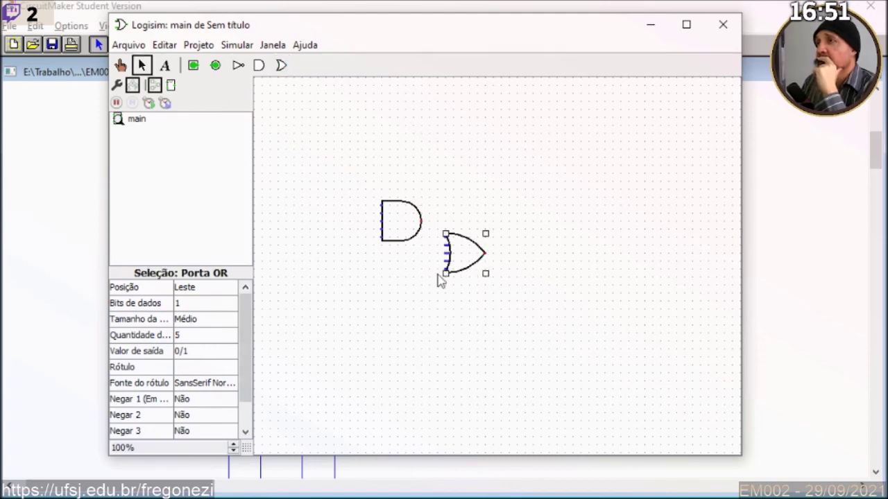
# Set the AND gate to 2 inputs and place a duplicate of it directly below the original
pyautogui.click(407, 223)
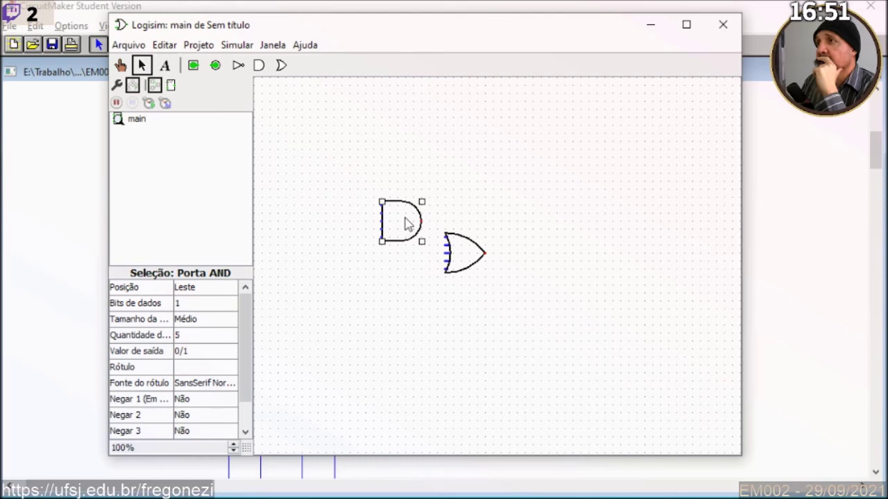
pyautogui.click(200, 336)
pyautogui.click(201, 336)
pyautogui.click(201, 336)
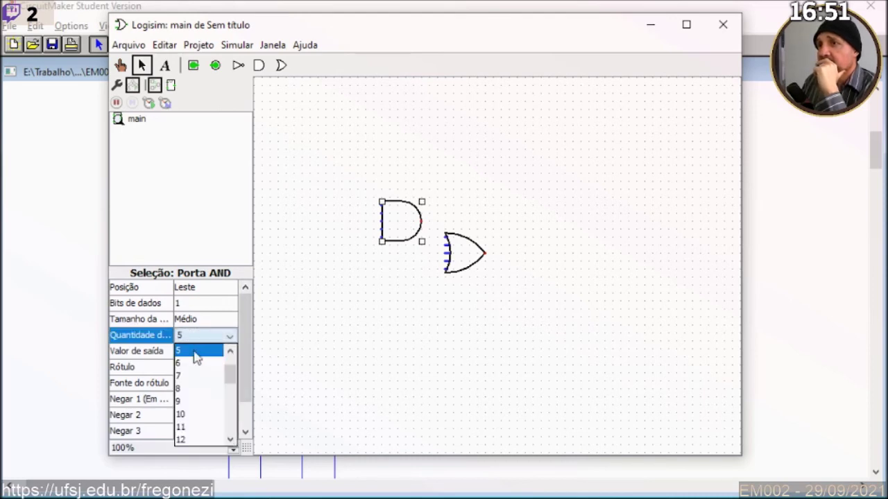
pyautogui.click(200, 350)
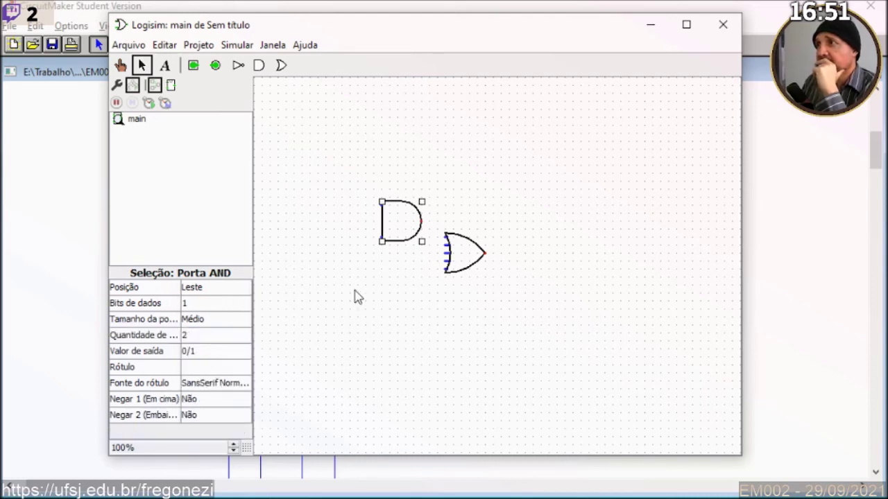
pyautogui.click(372, 308)
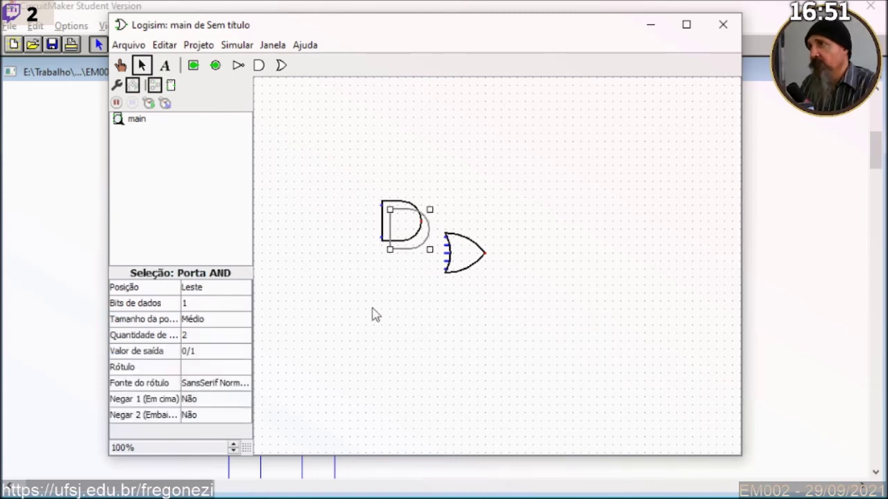
pyautogui.moveTo(393, 241); pyautogui.dragTo(406, 315)
# Set the OR gate to 2 inputs and place an output pin in line with its output
pyautogui.click(451, 262)
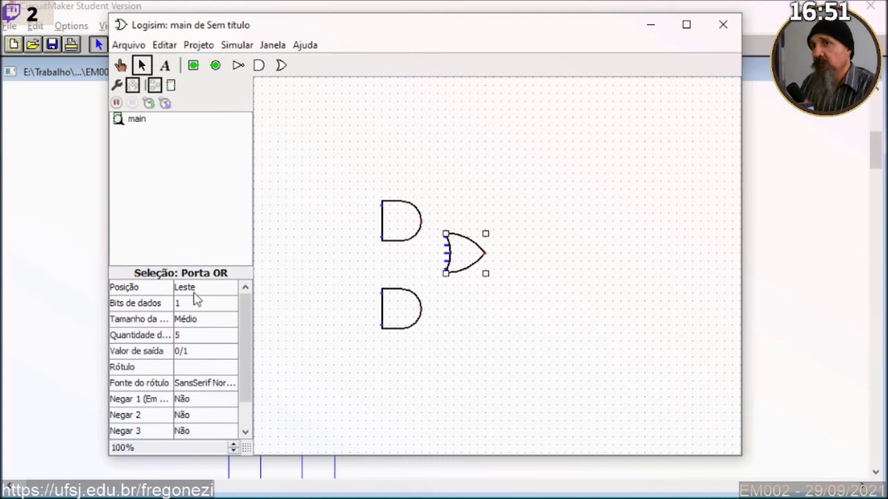
pyautogui.click(193, 337)
pyautogui.scroll(1, 208, 376)
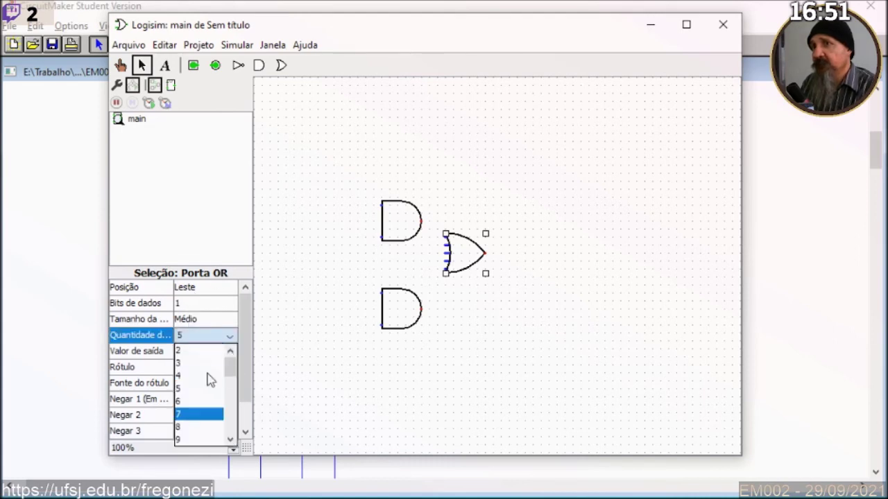
pyautogui.click(205, 350)
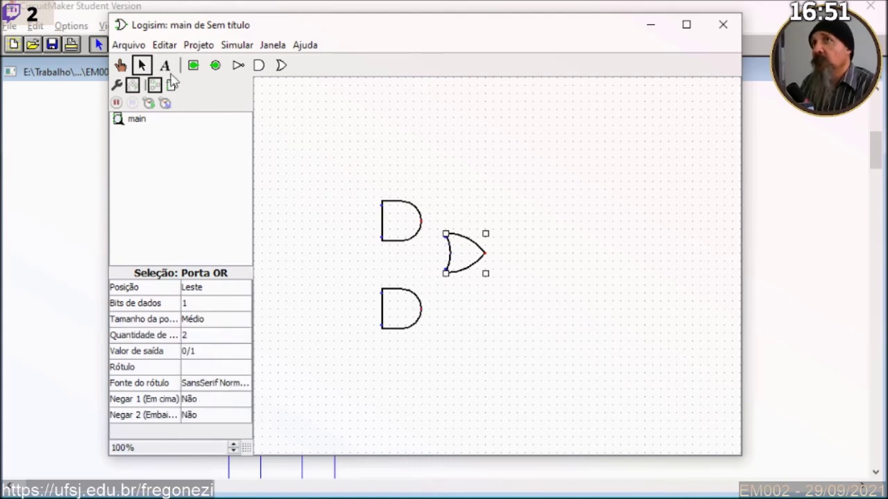
pyautogui.click(215, 65)
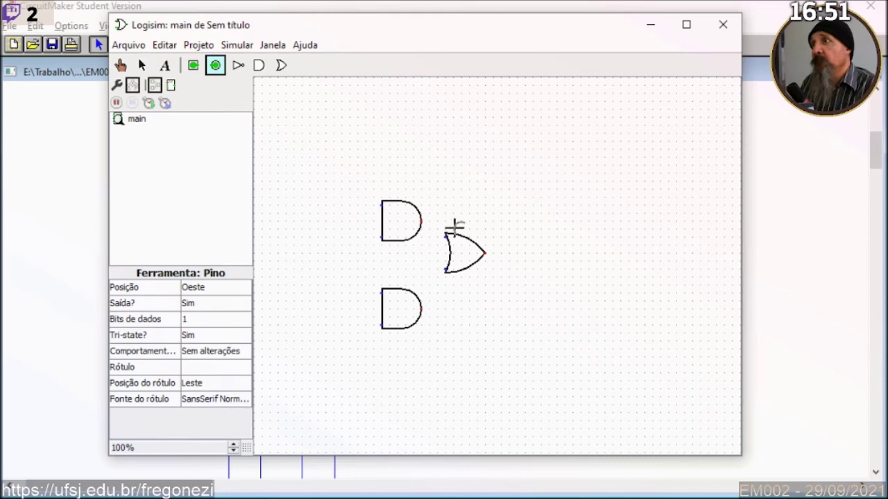
pyautogui.click(517, 253)
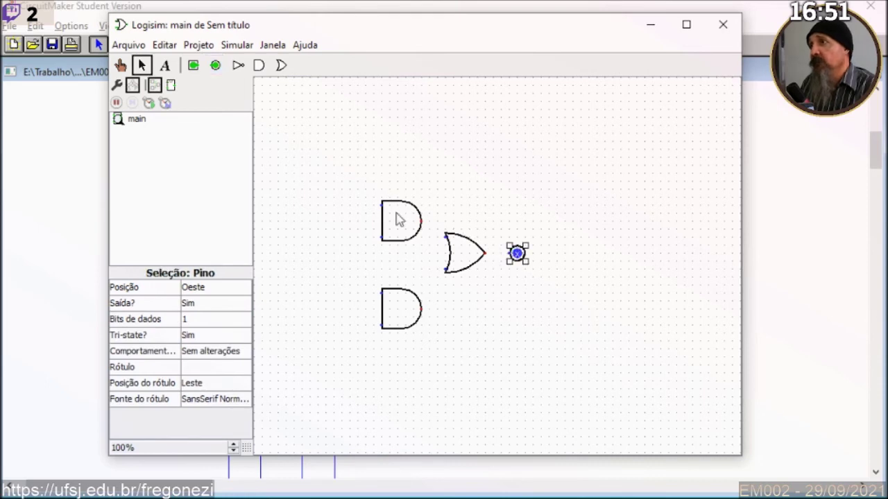
# Place an input pin facing Sul above and left of the AND gates, and put a duplicate of it beside it
pyautogui.click(193, 64)
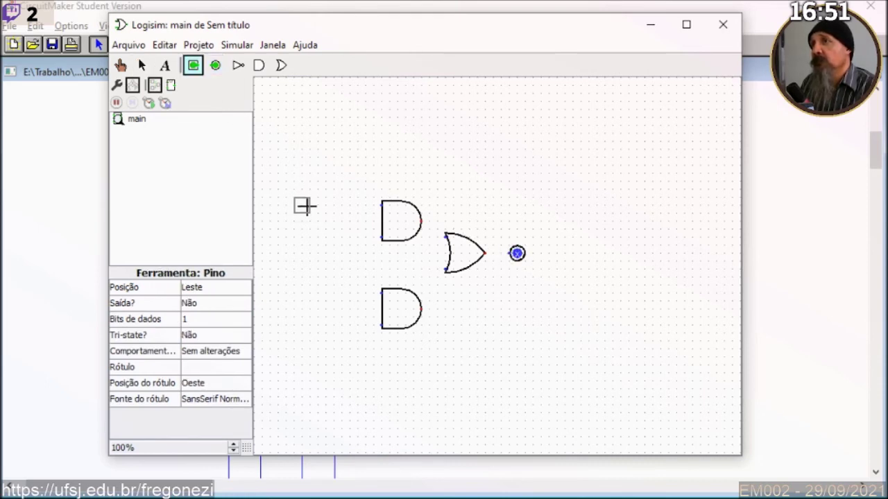
pyautogui.click(310, 181)
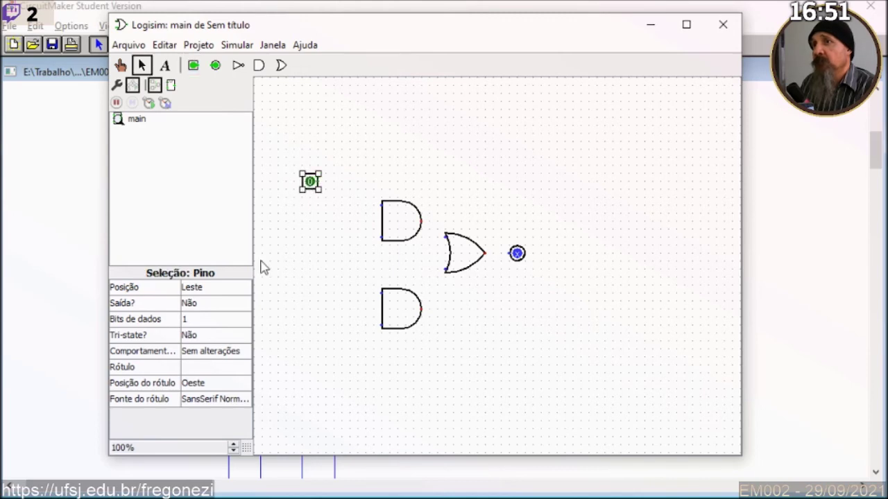
pyautogui.click(216, 288)
pyautogui.click(216, 313)
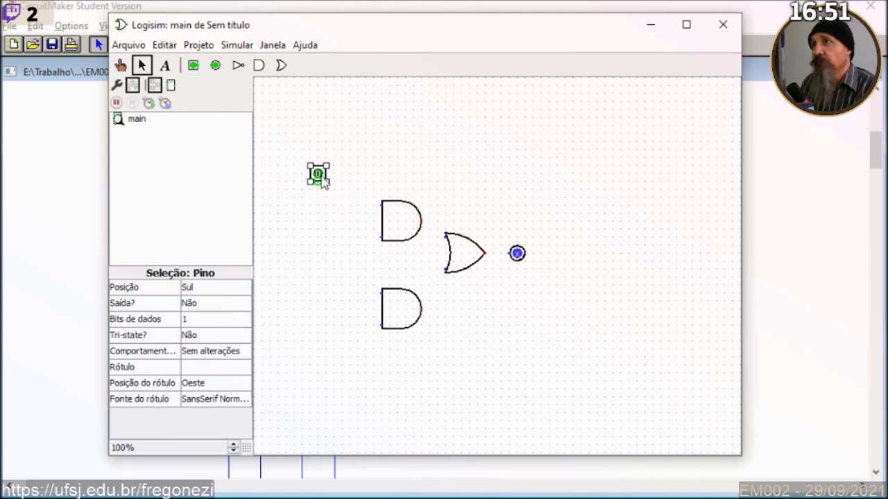
pyautogui.moveTo(316, 172)
pyautogui.mouseDown()
pyautogui.moveTo(299, 160)
pyautogui.moveTo(309, 163)
pyautogui.mouseUp()
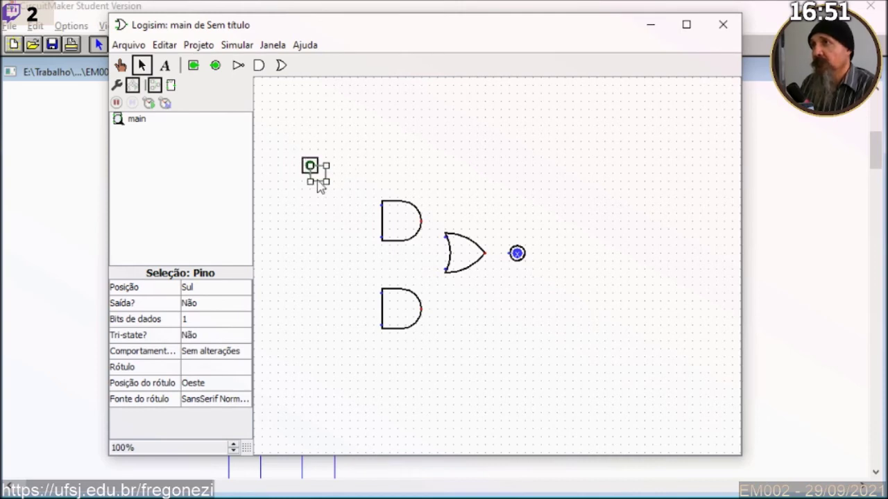
pyautogui.click(348, 168)
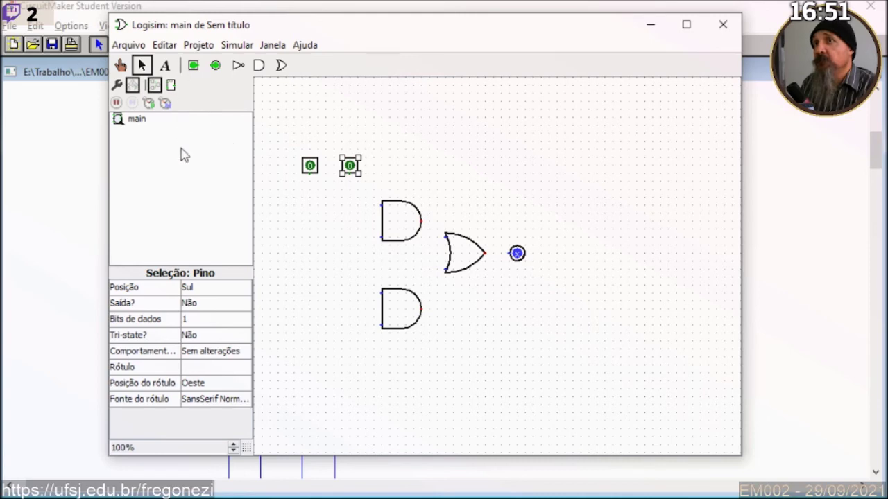
# Wire the left input pin to the lower input of both AND gates and the right pin to their upper inputs
pyautogui.click(380, 326)
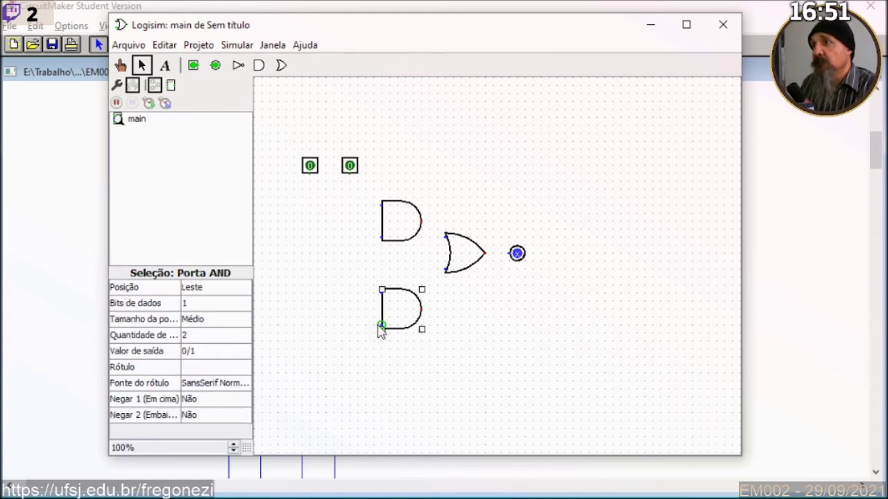
pyautogui.click(310, 168)
pyautogui.moveTo(310, 175); pyautogui.dragTo(380, 325)
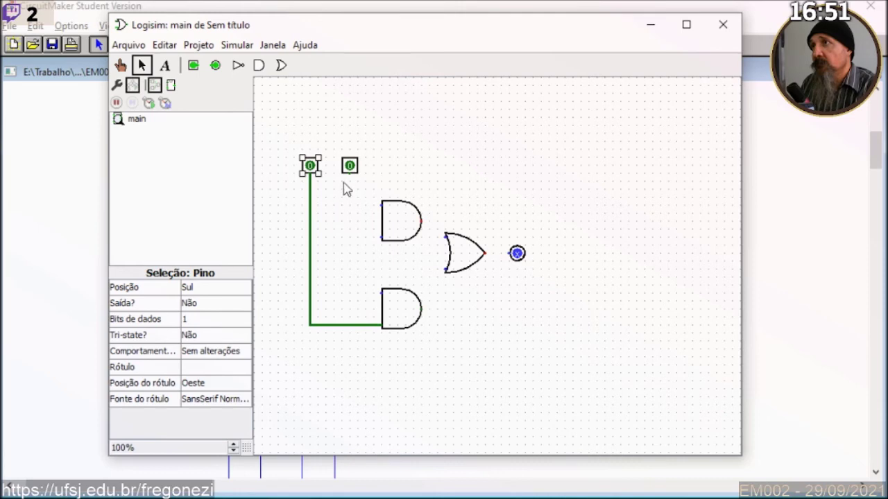
pyautogui.moveTo(350, 175); pyautogui.dragTo(381, 293)
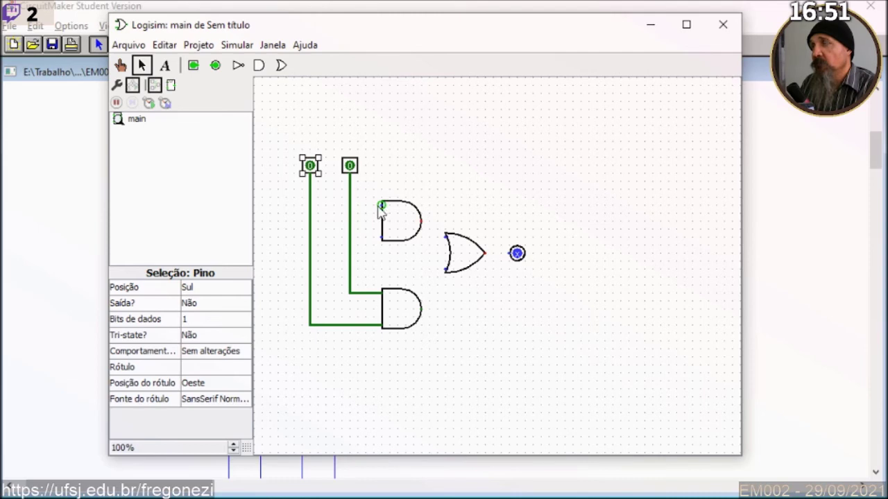
pyautogui.moveTo(382, 206); pyautogui.dragTo(350, 207)
pyautogui.moveTo(382, 237); pyautogui.dragTo(309, 238)
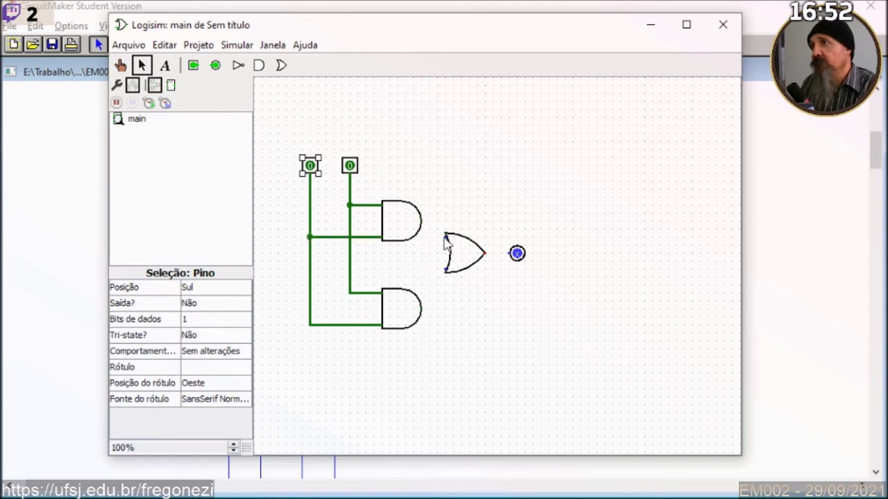
# Wire the two AND gate outputs to the OR gate's inputs and the OR gate's output to the output pin
pyautogui.moveTo(436, 227); pyautogui.dragTo(436, 221)
pyautogui.moveTo(437, 270); pyautogui.dragTo(422, 309)
pyautogui.moveTo(484, 254); pyautogui.dragTo(516, 253)
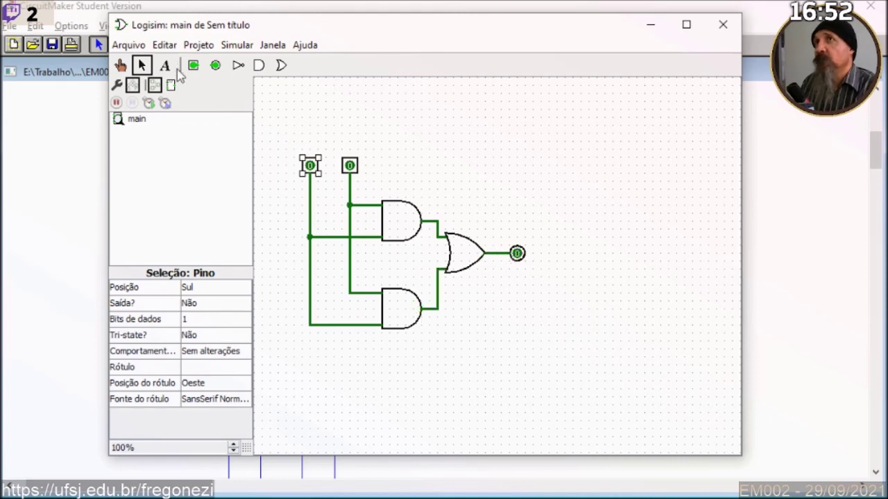
# Shift the upper AND gate slightly left, and move it back to its original place
pyautogui.moveTo(398, 229); pyautogui.dragTo(387, 233)
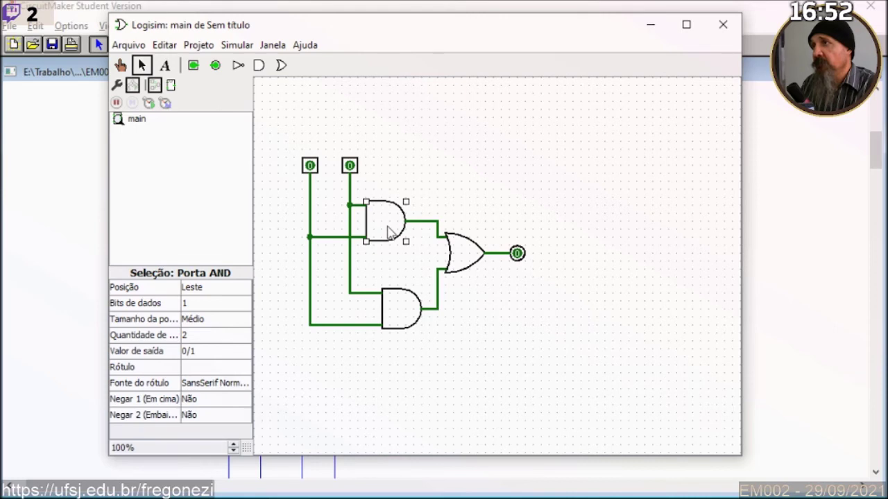
pyautogui.click(424, 222)
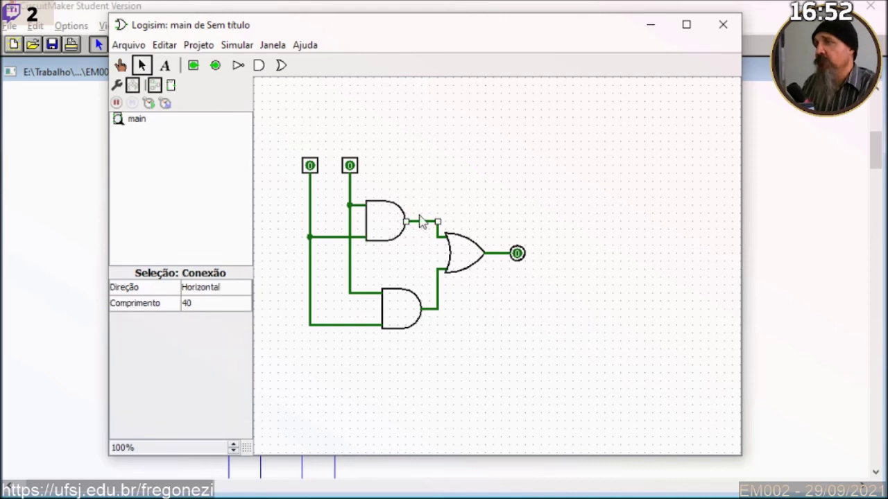
pyautogui.moveTo(379, 213); pyautogui.dragTo(392, 215)
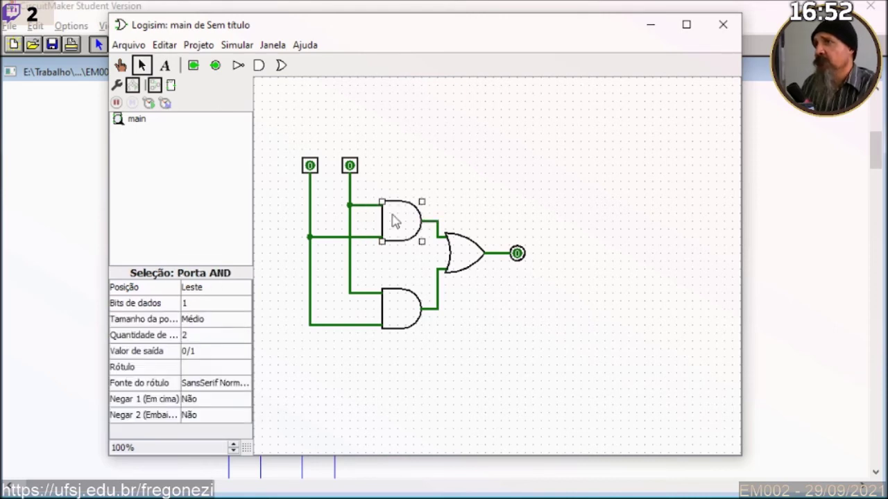
# Analyze the circuit to get its Boolean expression and highlight the second product term
pyautogui.click(236, 46)
pyautogui.moveTo(189, 45)
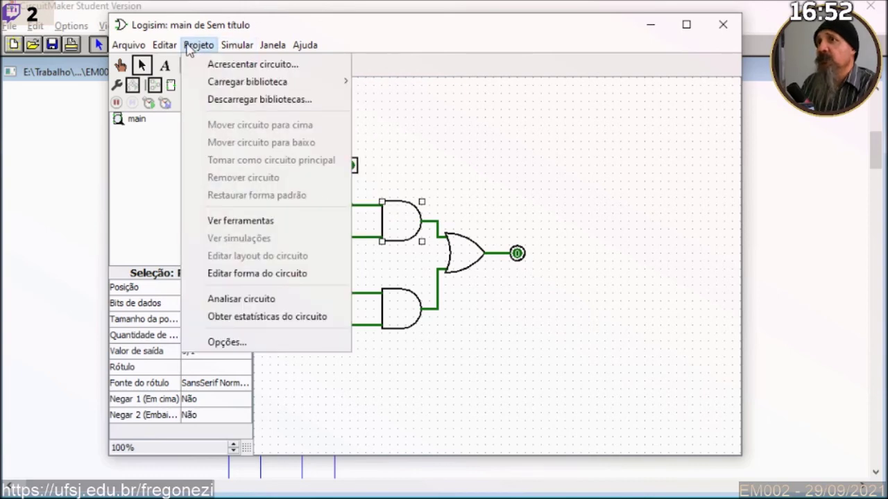
pyautogui.click(243, 299)
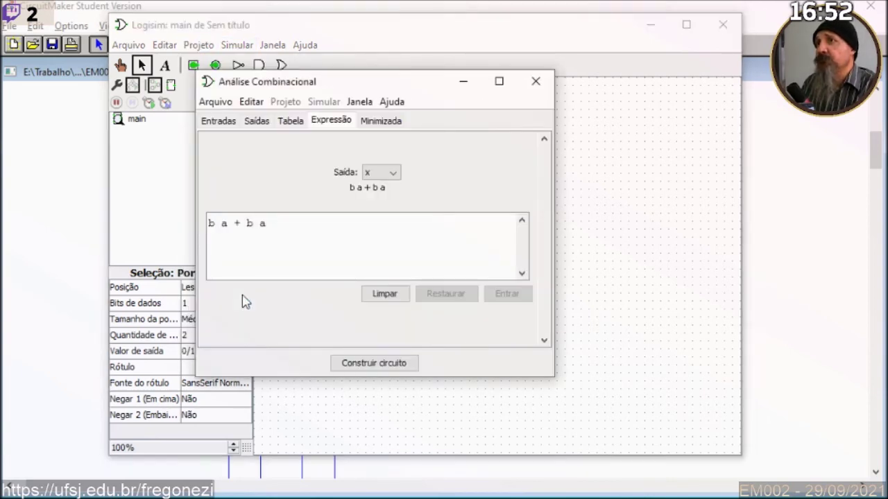
pyautogui.moveTo(248, 227)
pyautogui.mouseDown()
pyautogui.moveTo(267, 226)
pyautogui.moveTo(249, 229)
pyautogui.mouseUp()
pyautogui.click(277, 226)
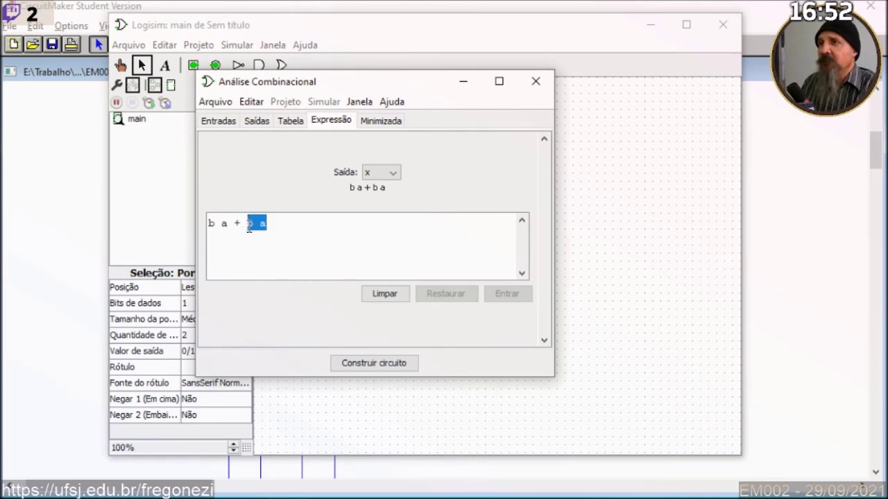
# Enclose the second "b a" term of the expression in parentheses
pyautogui.click(249, 227)
pyautogui.write('(b a')
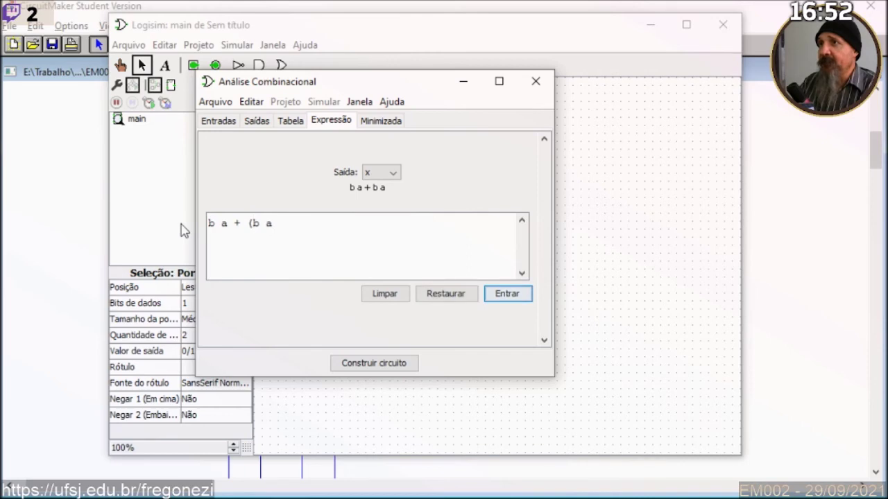
pyautogui.write(')')
# Enclose the first "b a" term of the expression in parentheses
pyautogui.press('Left')
pyautogui.press('Left')
pyautogui.press('Left')
pyautogui.press('Left')
pyautogui.press('Left')
pyautogui.press('Left')
pyautogui.press('Left')
pyautogui.press('Left')
pyautogui.press('Left')
pyautogui.press('Left')
pyautogui.press('Left')
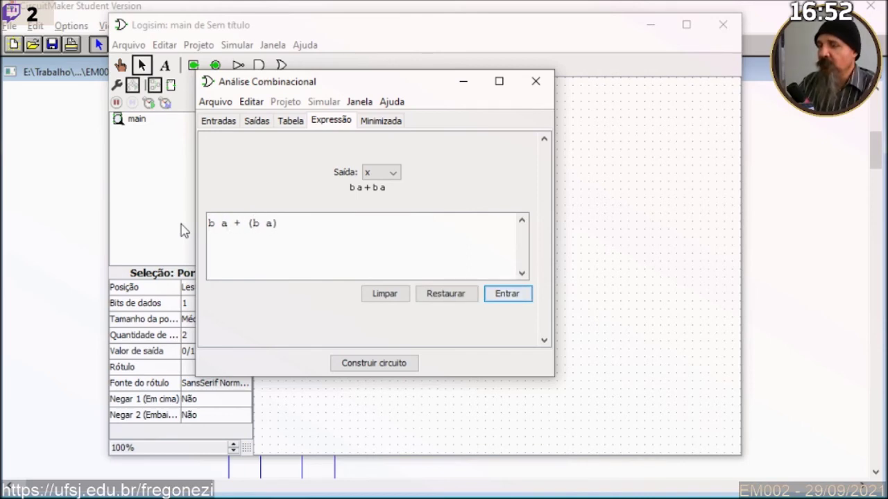
pyautogui.write('(')
pyautogui.press('Right')
pyautogui.press('Right')
pyautogui.press('Right')
pyautogui.write(')')
# Replace the space between b and a in both terms with *, making the expression (b*a) + (b*a)
pyautogui.press('Left')
pyautogui.press('Left')
pyautogui.press('Left')
pyautogui.hotkey('shift', 'Right')
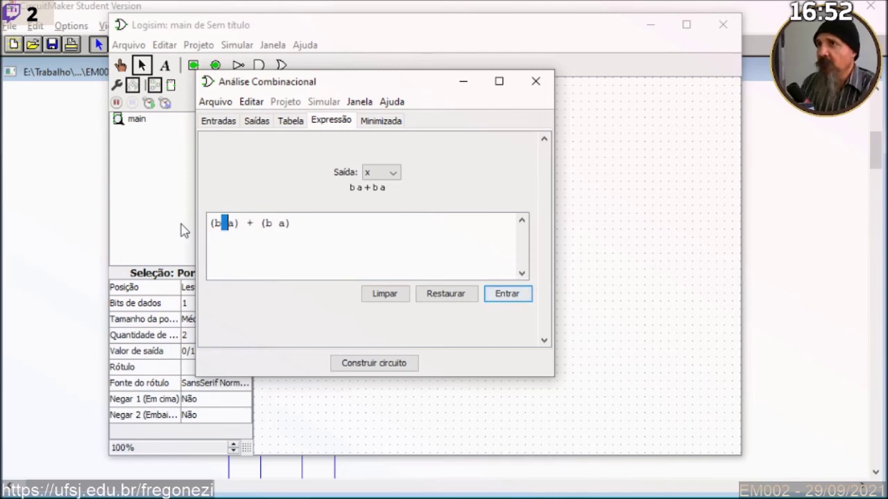
pyautogui.write('*')
pyautogui.press('Right')
pyautogui.press('Right')
pyautogui.press('Right')
pyautogui.press('Right')
pyautogui.hotkey('shift', 'Right')
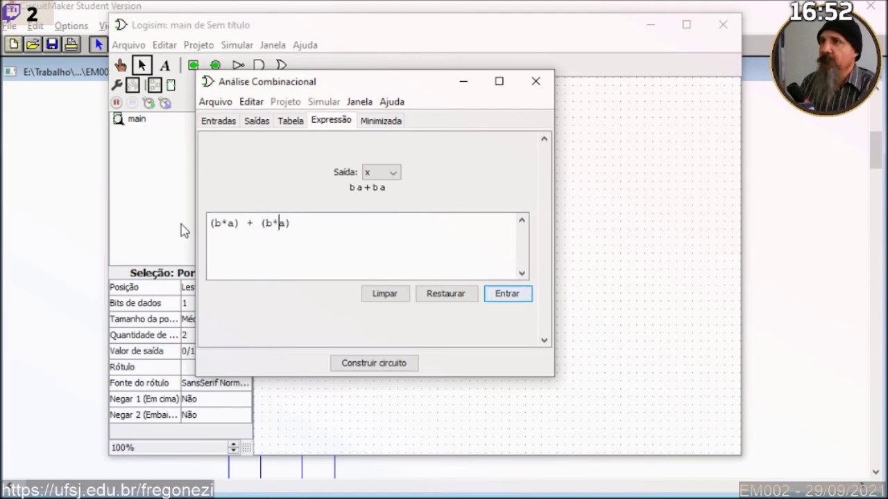
pyautogui.press('Right')
# Select the whole edited expression and restore the original one
pyautogui.hotkey('shift', 'Left')
pyautogui.hotkey('shift', 'Left')
pyautogui.hotkey('shift', 'Left')
pyautogui.hotkey('shift', 'Left')
pyautogui.hotkey('shift', 'Left')
pyautogui.hotkey('shift', 'Left')
pyautogui.hotkey('shift', 'Left')
pyautogui.hotkey('shift', 'Left')
pyautogui.hotkey('shift', 'Left')
pyautogui.hotkey('shift', 'Left')
pyautogui.hotkey('shift', 'Left')
pyautogui.hotkey('shift', 'Left')
pyautogui.hotkey('shift', 'Left')
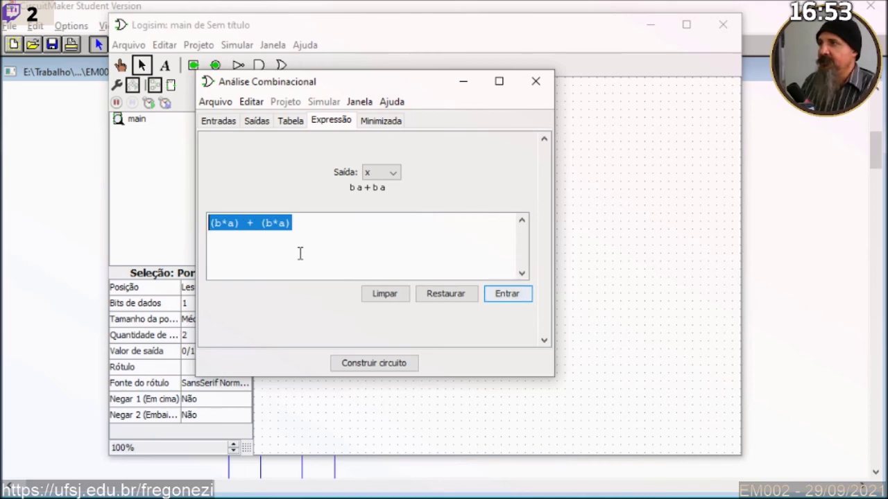
pyautogui.click(446, 294)
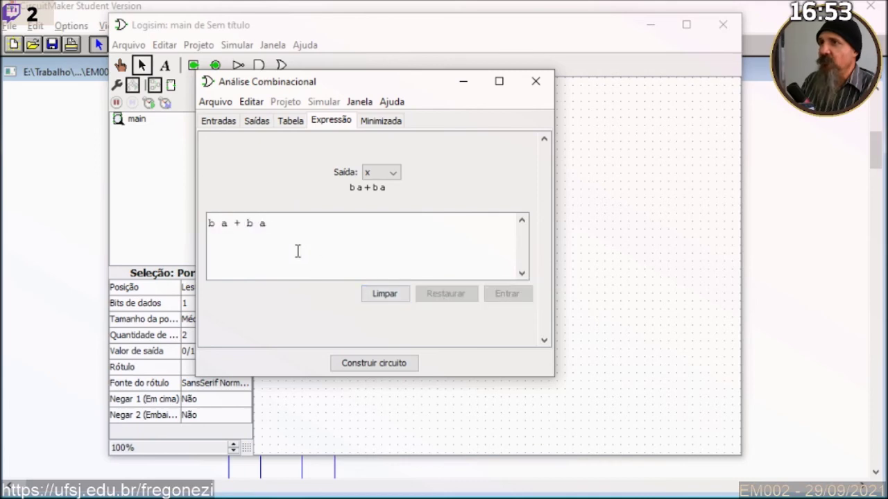
# Examine the restored expression, highlighting it whole and pointing out its second product term
pyautogui.hotkey('ctrl', 'a')
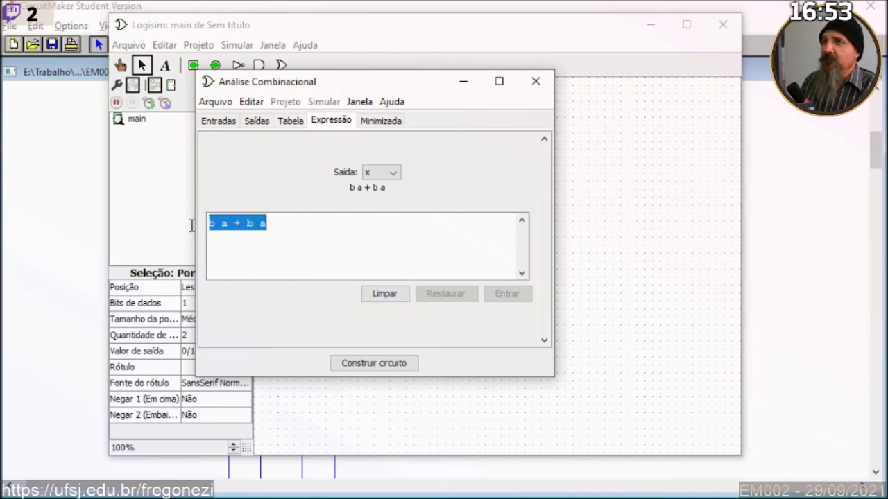
pyautogui.click(232, 259)
pyautogui.click(256, 224)
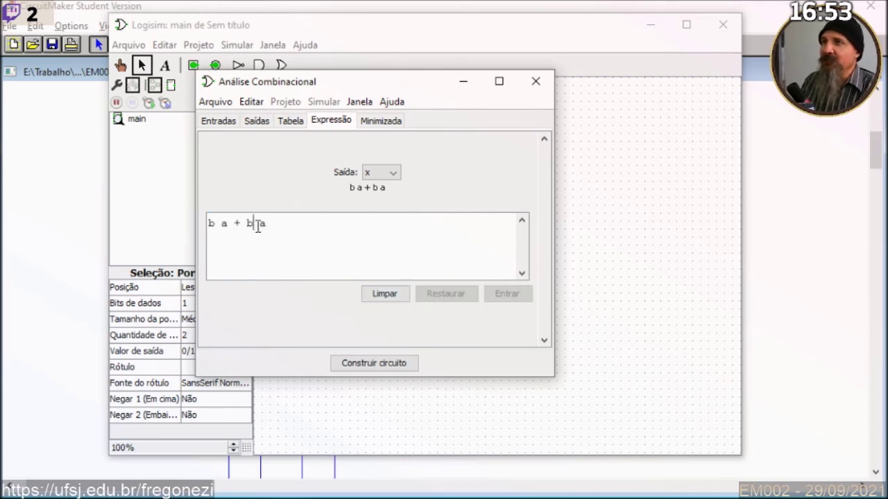
pyautogui.moveTo(269, 230)
pyautogui.mouseDown()
pyautogui.moveTo(214, 233)
pyautogui.moveTo(271, 223)
pyautogui.mouseUp()
pyautogui.click(256, 222)
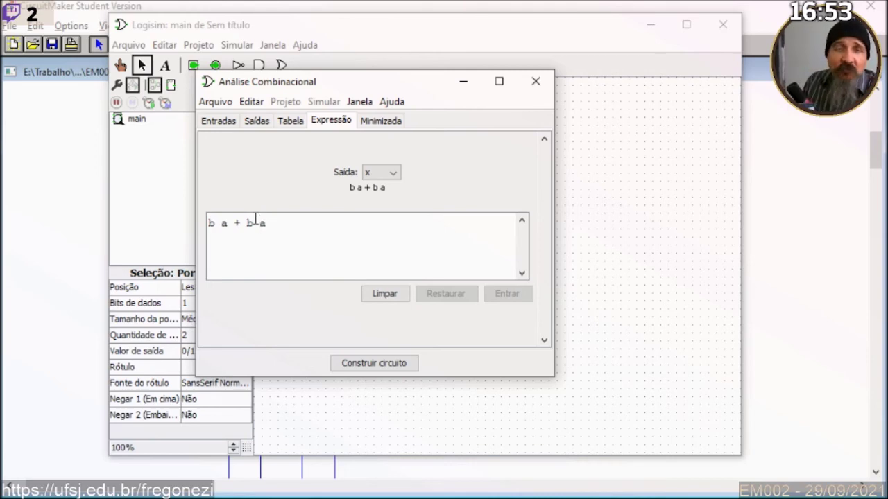
pyautogui.click(247, 224)
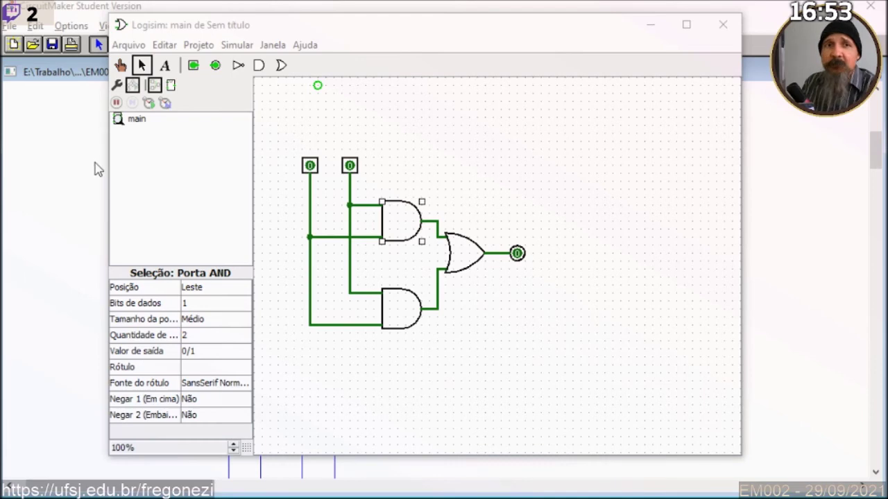
# Reopen the circuit's combinational analysis and highlight parts of the expression for output x
pyautogui.click(236, 45)
pyautogui.moveTo(201, 49)
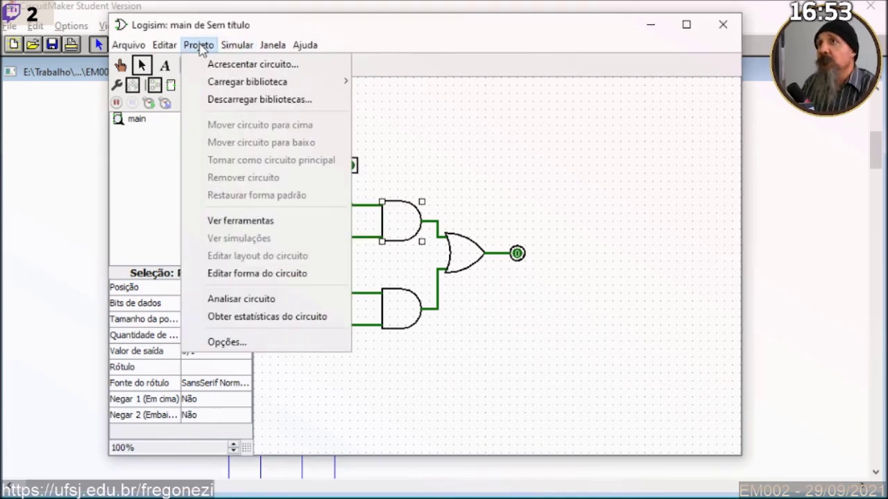
pyautogui.click(288, 299)
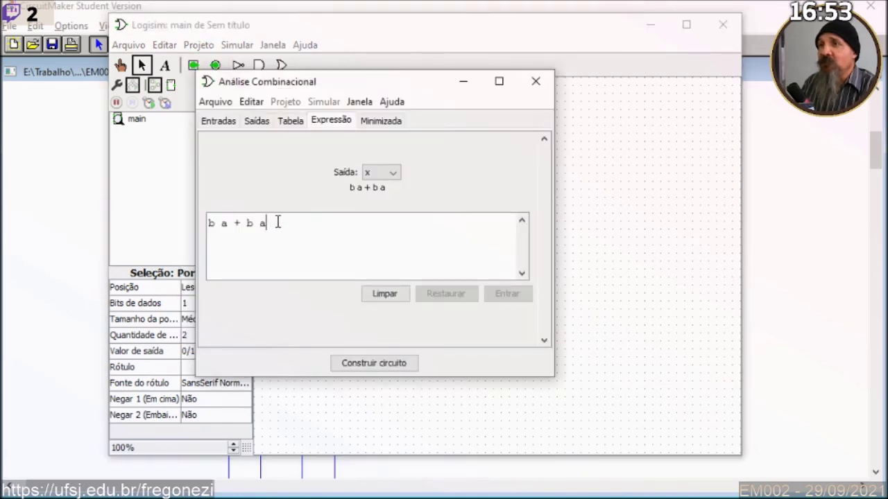
pyautogui.moveTo(279, 222); pyautogui.dragTo(209, 227)
pyautogui.click(208, 227)
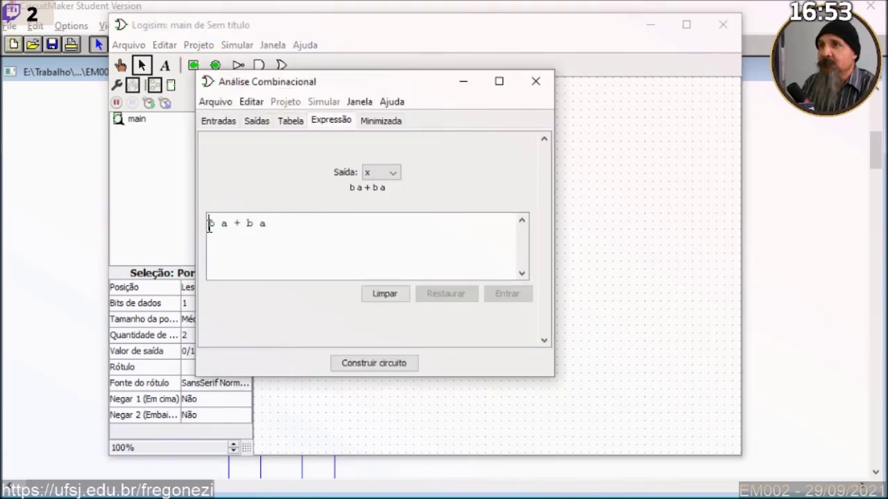
pyautogui.moveTo(228, 232); pyautogui.dragTo(208, 231)
pyautogui.hotkey('shift', 'End')
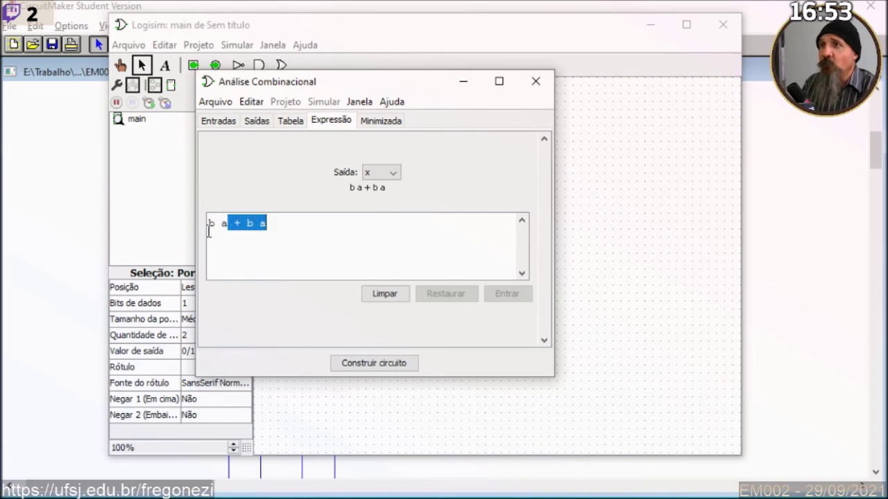
pyautogui.hotkey('shift', 'Home')
# Replace the spaces inside both "b a" terms with *, making the expression b*a + b*a
pyautogui.click(217, 226)
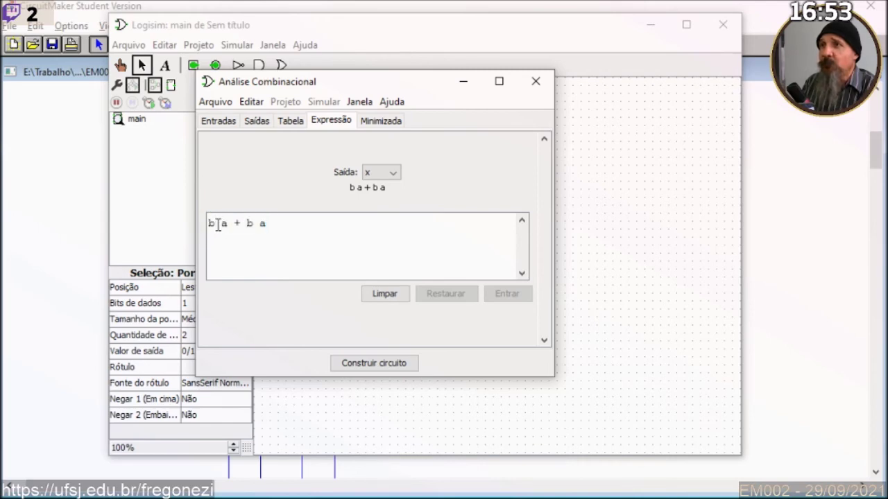
pyautogui.hotkey('shift', 'Right')
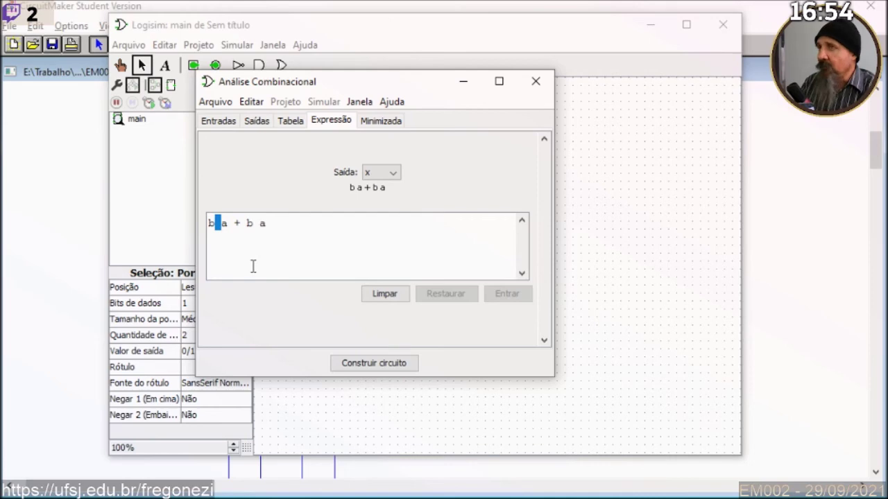
pyautogui.write('*')
pyautogui.press('Right')
pyautogui.press('Right')
pyautogui.hotkey('shift', 'Right')
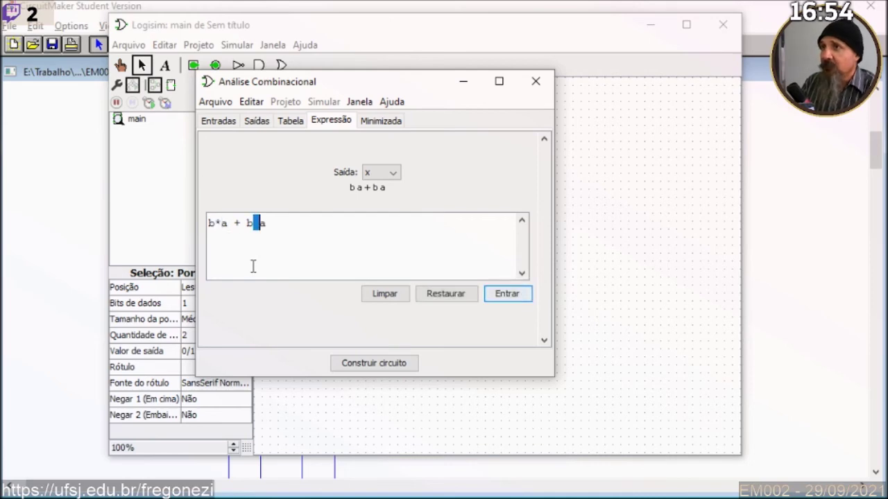
pyautogui.write('*')
# Enclose the first b*a term of the expression in parentheses
pyautogui.press('Left')
pyautogui.press('Left')
pyautogui.press('Left')
pyautogui.press('Left')
pyautogui.press('Left')
pyautogui.press('Left')
pyautogui.press('Left')
pyautogui.press('Left')
pyautogui.write('(')
pyautogui.press('Right')
pyautogui.press('Right')
pyautogui.press('Right')
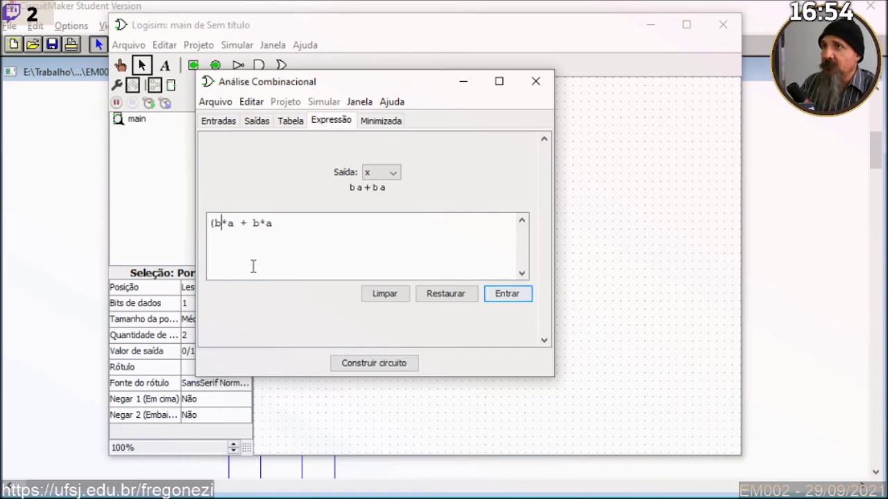
pyautogui.write(')')
# Enclose the second b*a term in parentheses to complete (b*a) + (b*a)
pyautogui.press('Right')
pyautogui.press('Right')
pyautogui.press('Right')
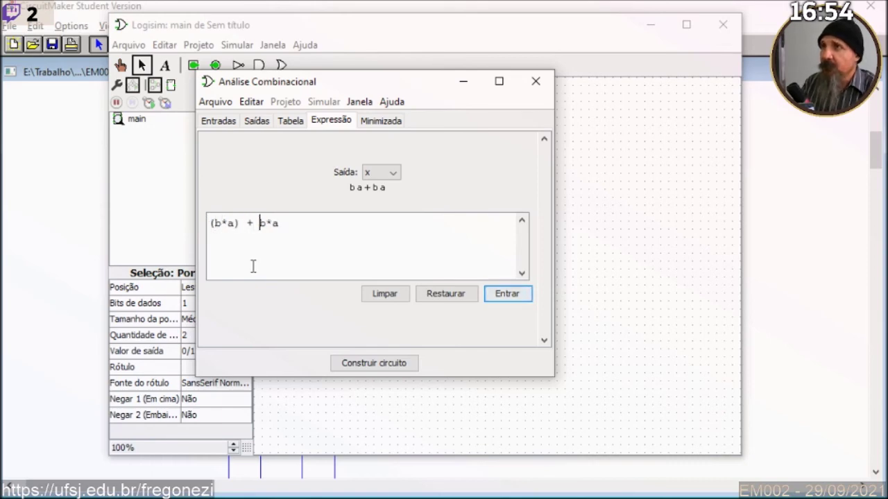
pyautogui.write('(')
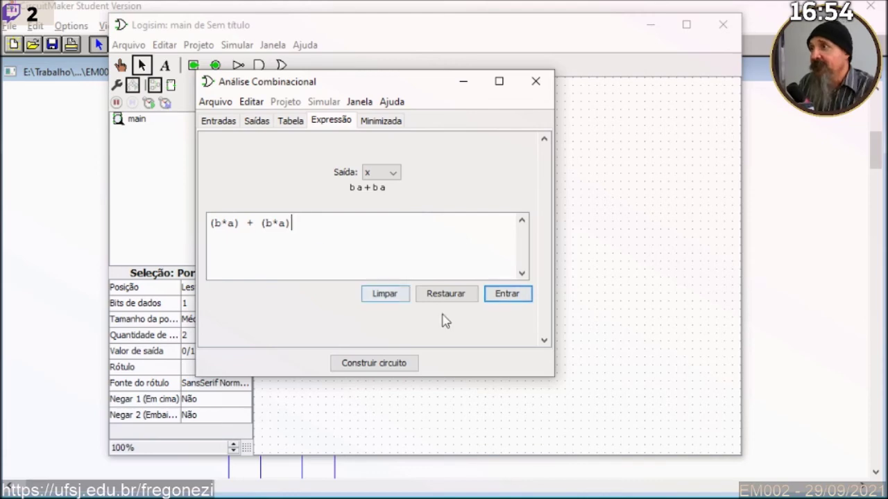
# Discard the expression edits by restoring the original, and highlight it for examination
pyautogui.click(450, 294)
pyautogui.moveTo(313, 225); pyautogui.dragTo(145, 217)
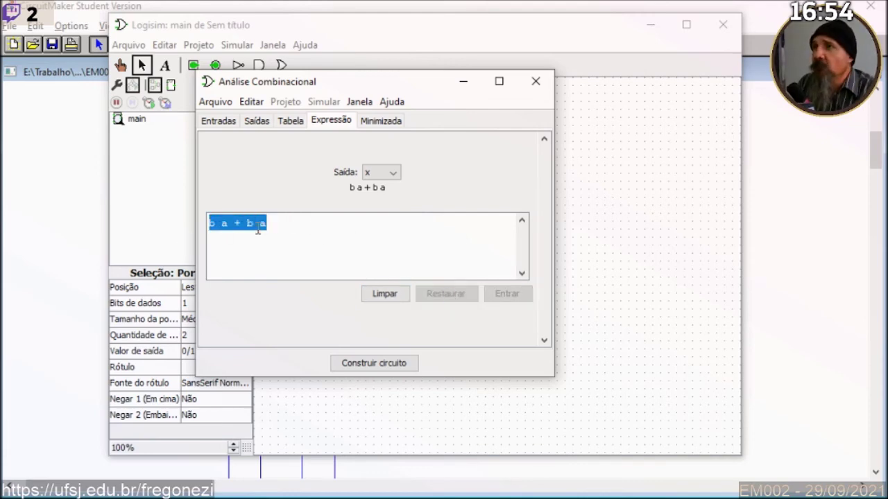
pyautogui.click(282, 222)
pyautogui.tripleClick(208, 224)
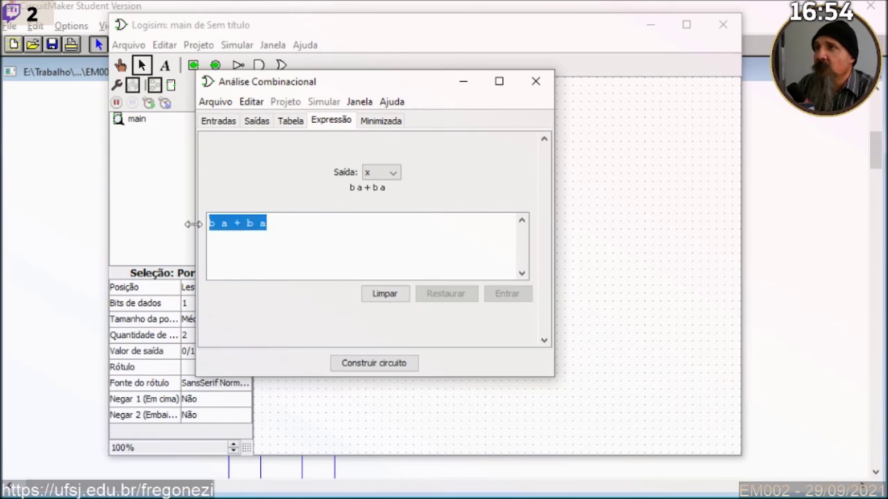
pyautogui.click(269, 253)
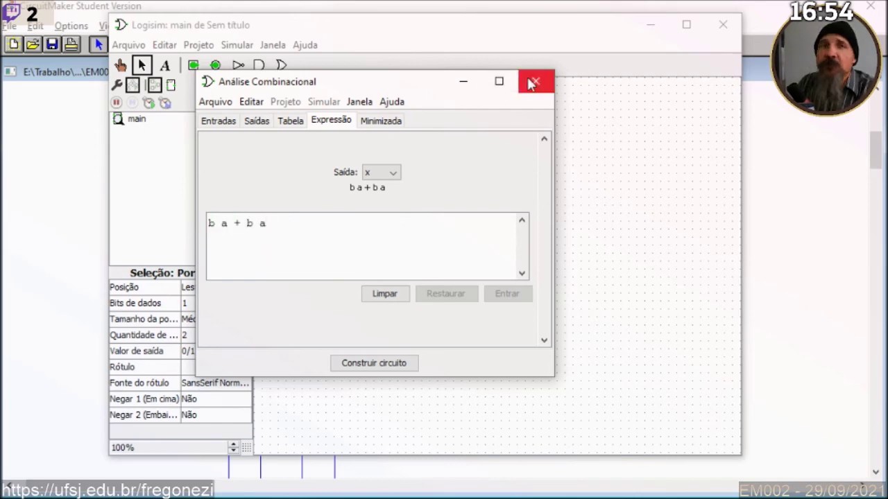
pyautogui.moveTo(280, 225); pyautogui.dragTo(224, 231)
pyautogui.click(206, 227)
pyautogui.tripleClick(208, 223)
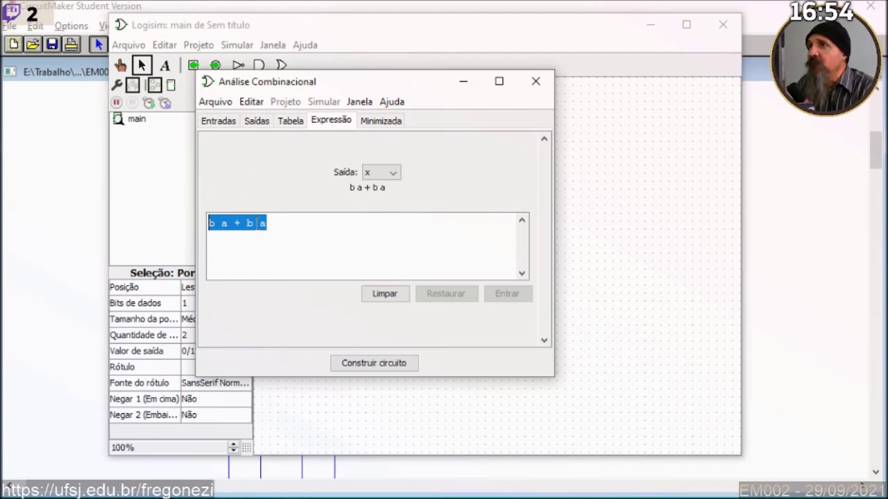
pyautogui.click(276, 245)
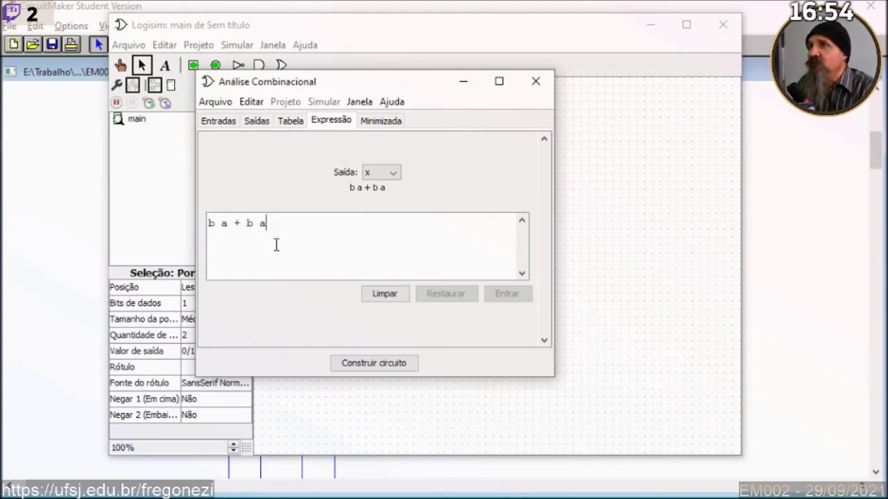
# Close the combinational analysis and move the Logisim window aside to return to CircuitMaker
pyautogui.click(527, 84)
pyautogui.moveTo(282, 31); pyautogui.dragTo(887, 63)
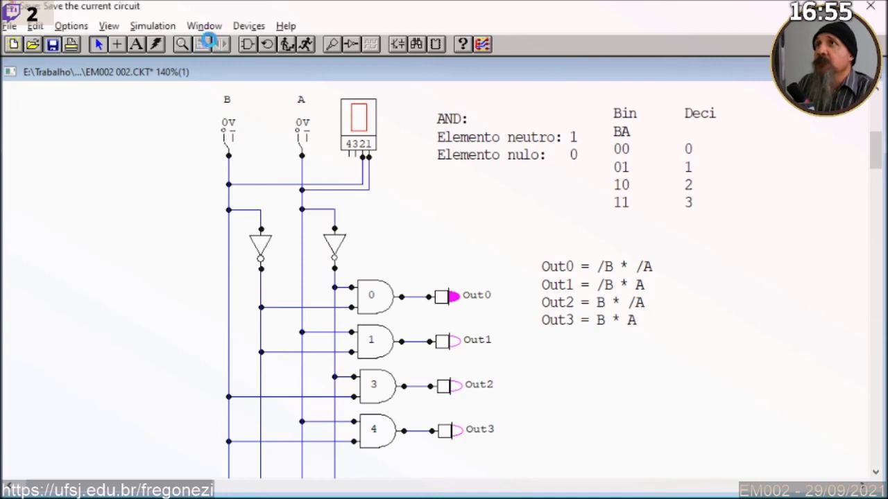
# Save the decoder circuit EM002 002.CKT and reduce its view to 100%
pyautogui.hotkey('ctrl', 's')
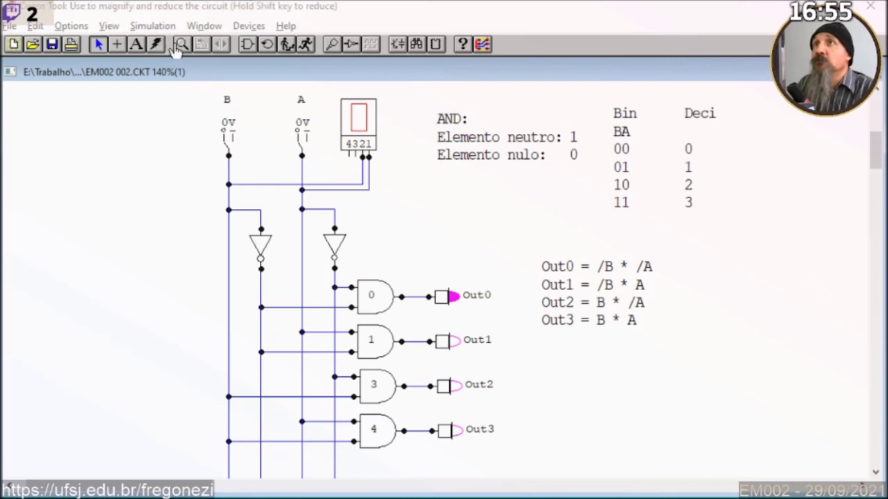
pyautogui.click(182, 44)
pyautogui.keyDown('shift'); pyautogui.click(229, 281); pyautogui.keyUp('shift')
pyautogui.keyDown('shift'); pyautogui.click(331, 378); pyautogui.keyUp('shift')
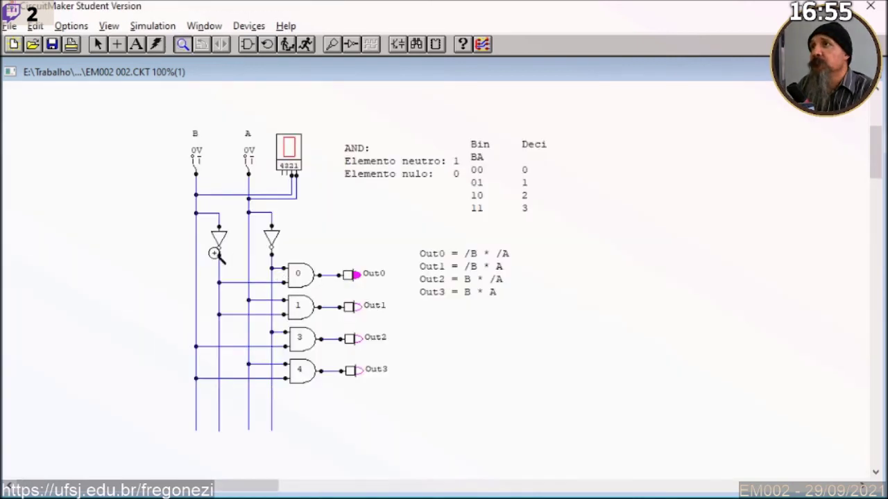
pyautogui.click(98, 45)
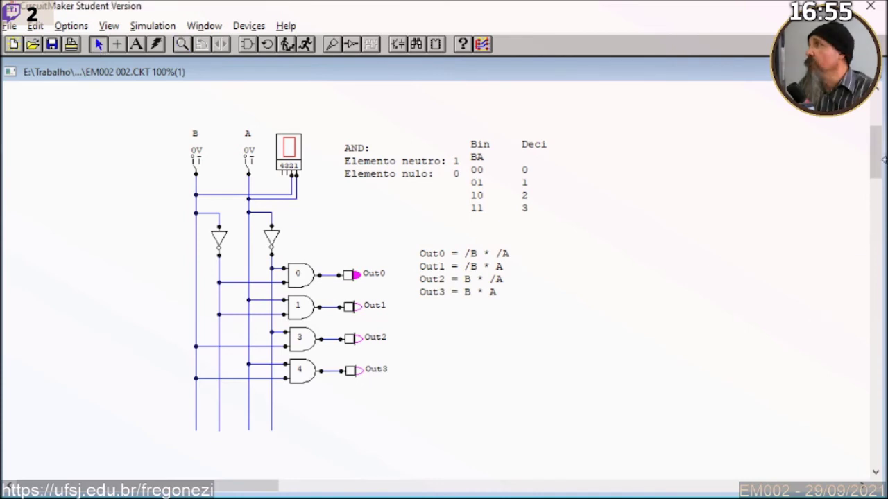
# Add a wide text block above the decoder circuit with the title "Decodificador 2->4"
pyautogui.moveTo(873, 158); pyautogui.dragTo(872, 147)
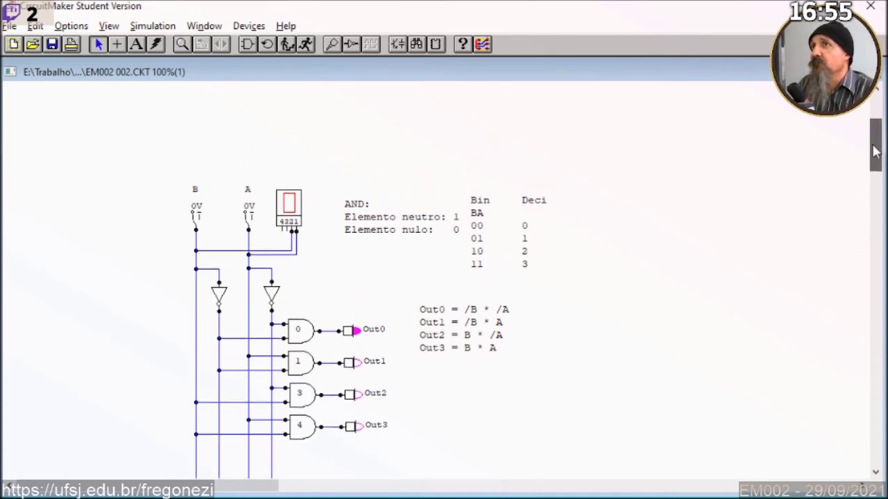
pyautogui.click(136, 45)
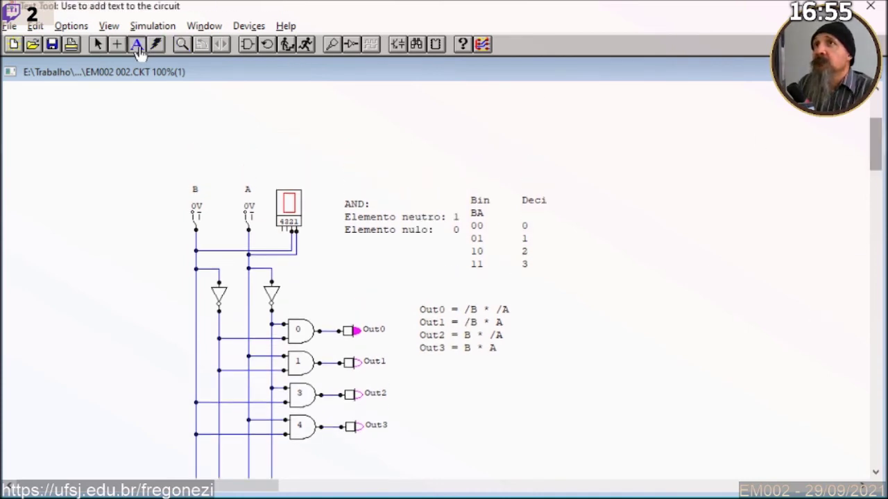
pyautogui.click(178, 129)
pyautogui.moveTo(319, 146); pyautogui.dragTo(593, 167)
pyautogui.write('D')
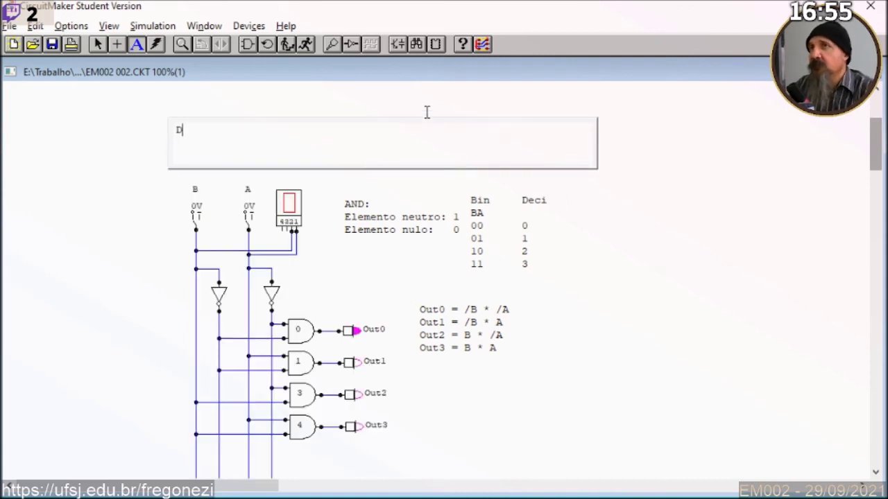
pyautogui.write('ecodificador 2')
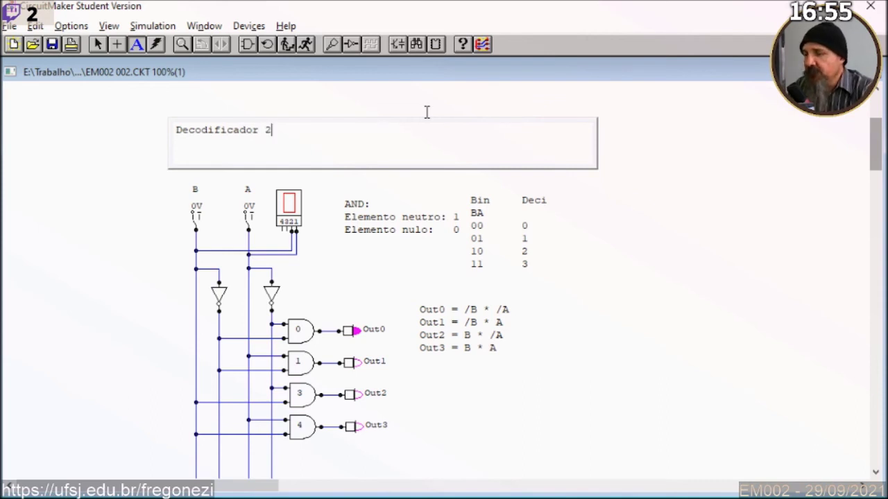
pyautogui.write('->4')
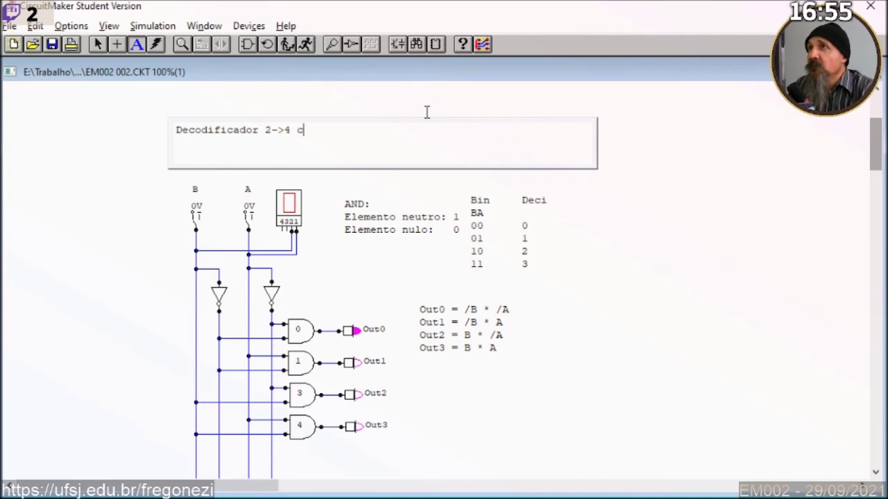
# Add the second title line "com saídas ativas em nível alto" and shift the finished title slightly rightward above the input switches
pyautogui.write('com')
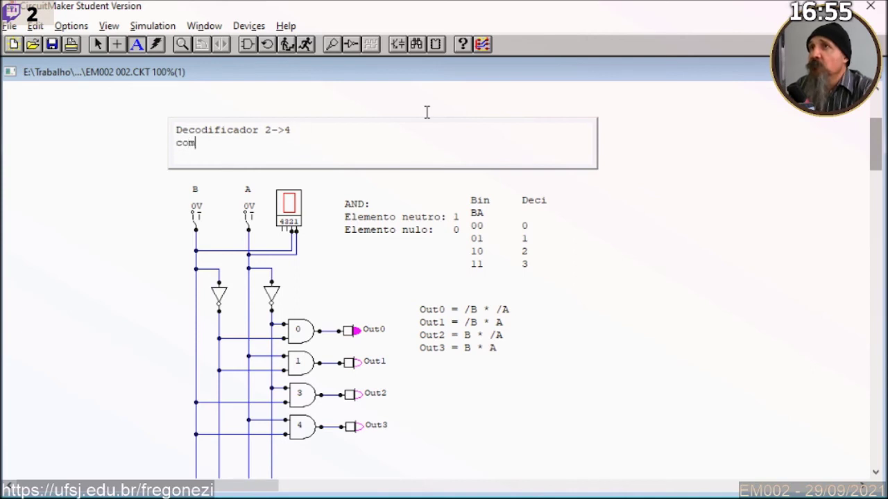
pyautogui.write(' saidas ativs')
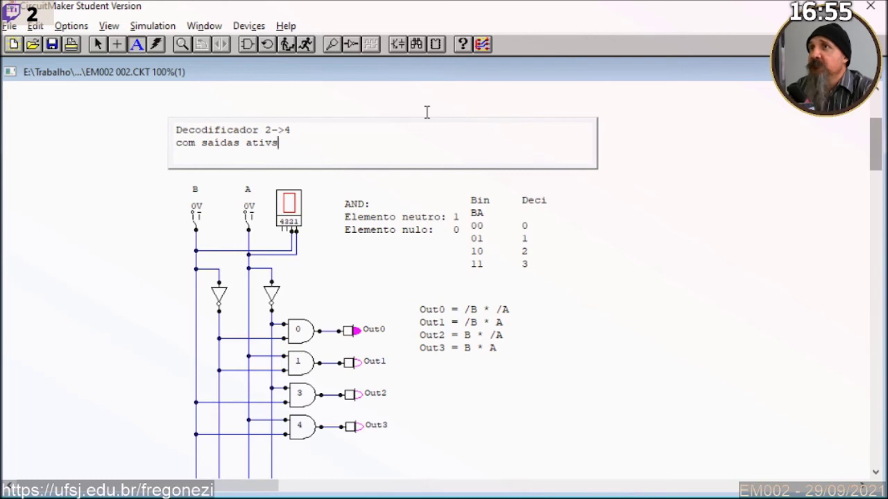
pyautogui.press('BackSpace')
pyautogui.write('as em nível alto')
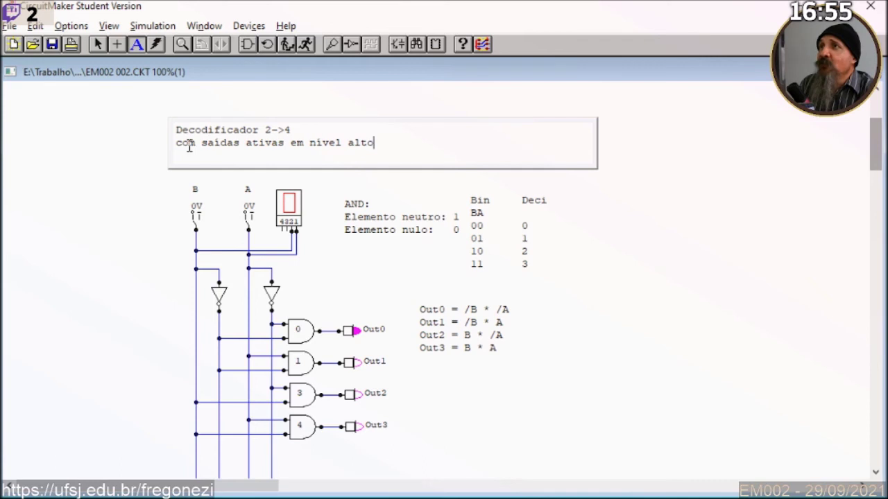
pyautogui.click(97, 168)
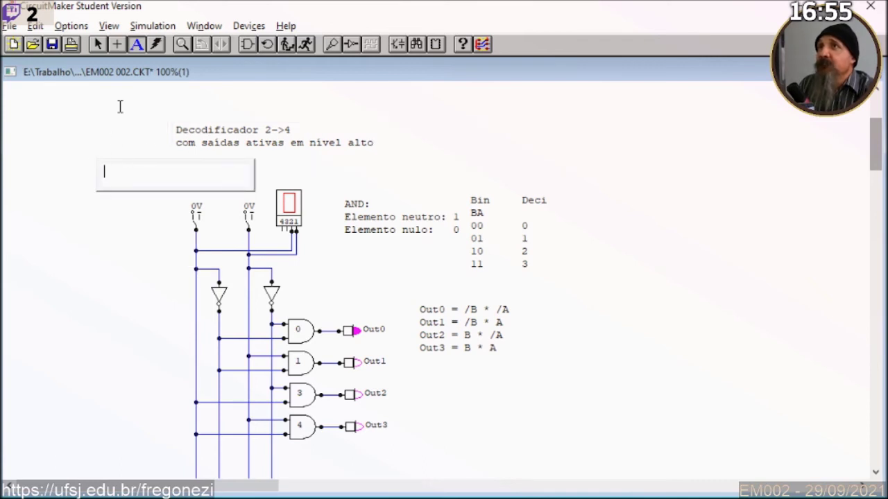
pyautogui.click(97, 44)
pyautogui.moveTo(227, 138); pyautogui.dragTo(251, 138)
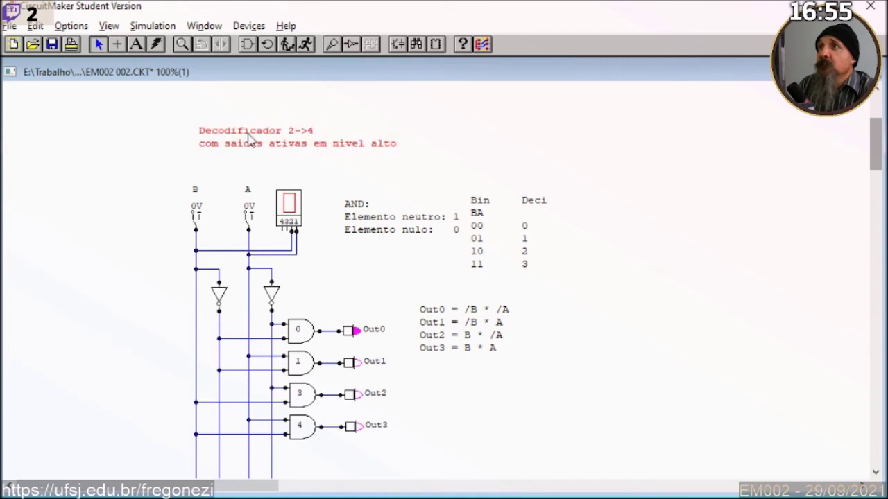